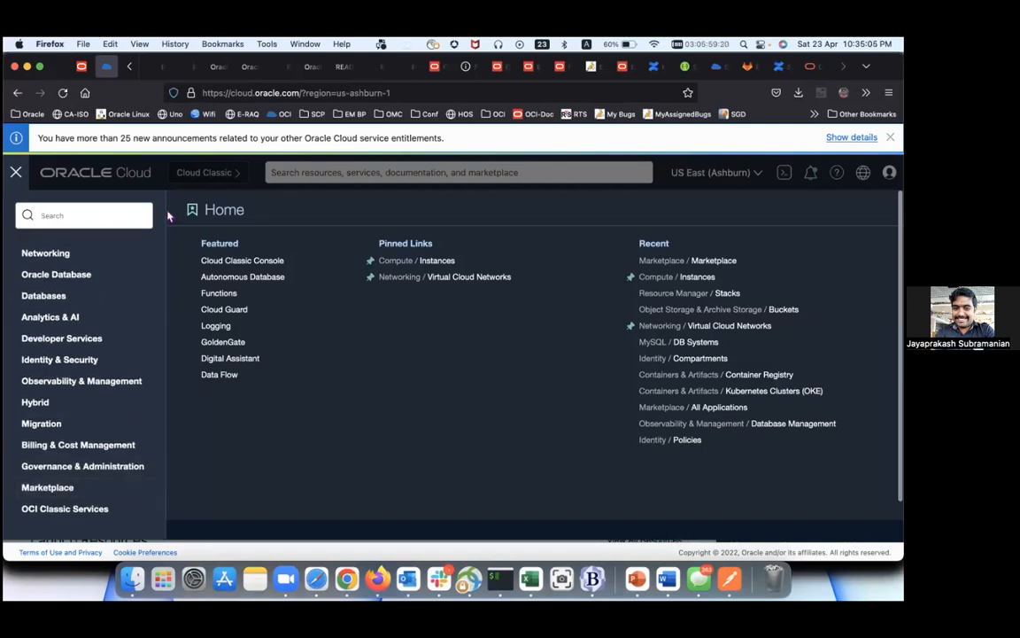
# Step: From the console home, go to Marketplace's All Applications listing
pyautogui.click(103, 174)
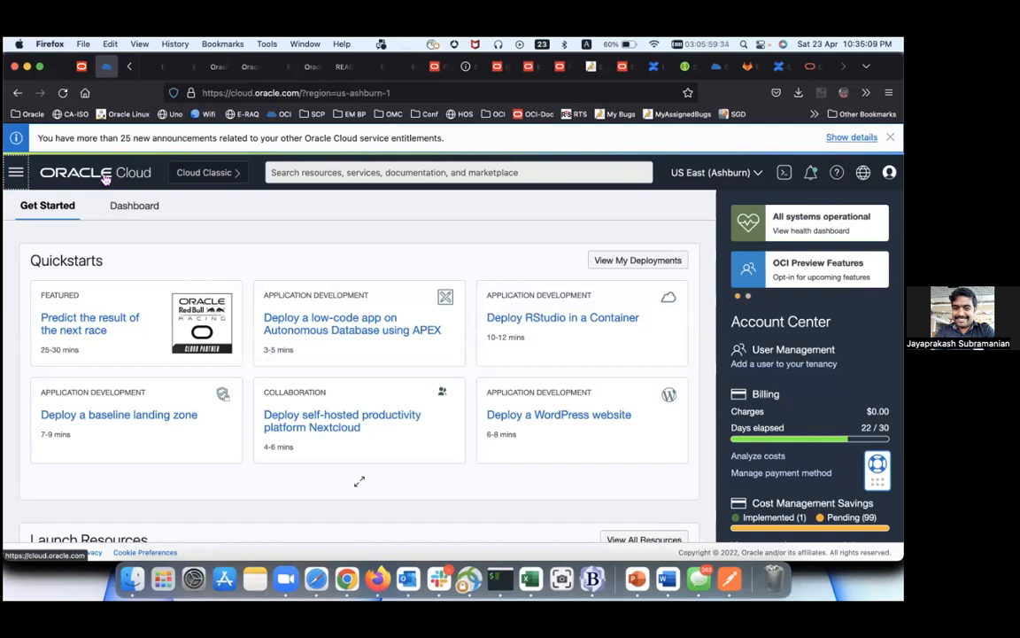
pyautogui.click(16, 172)
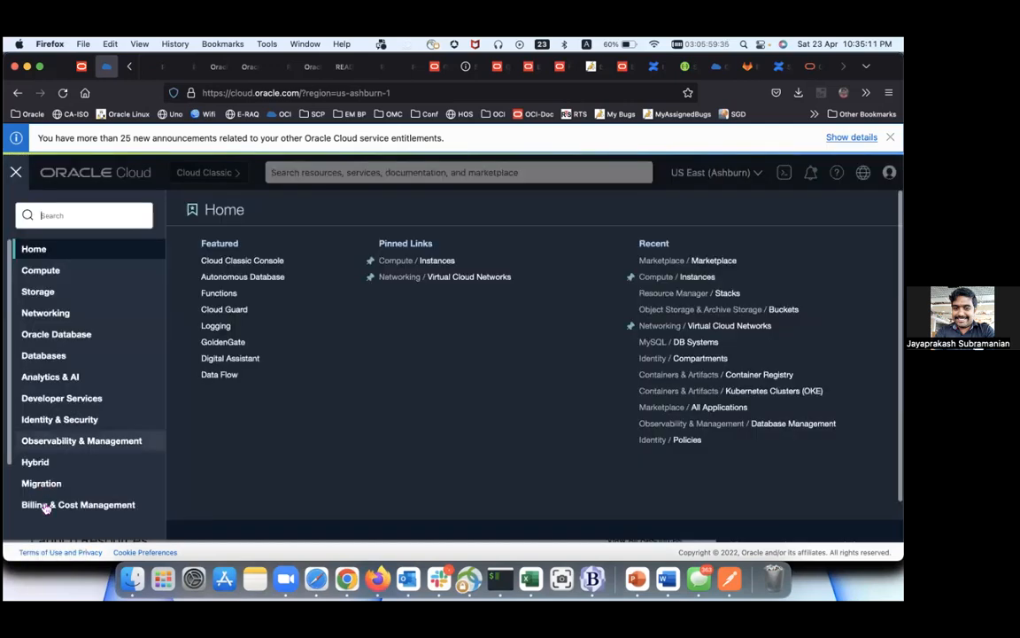
pyautogui.scroll(-3, 44, 496)
pyautogui.click(40, 487)
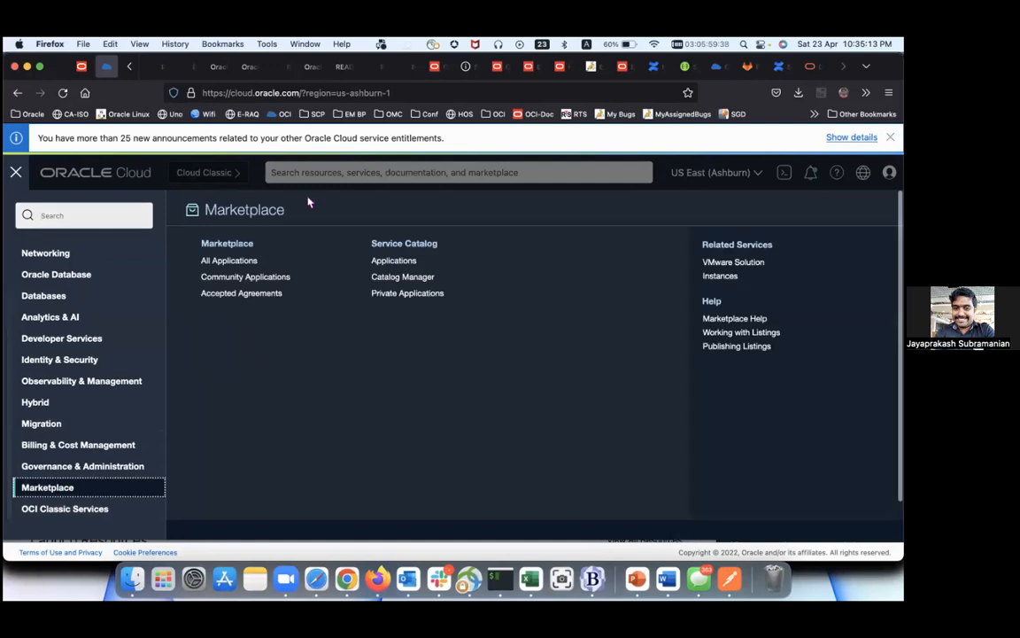
pyautogui.click(276, 266)
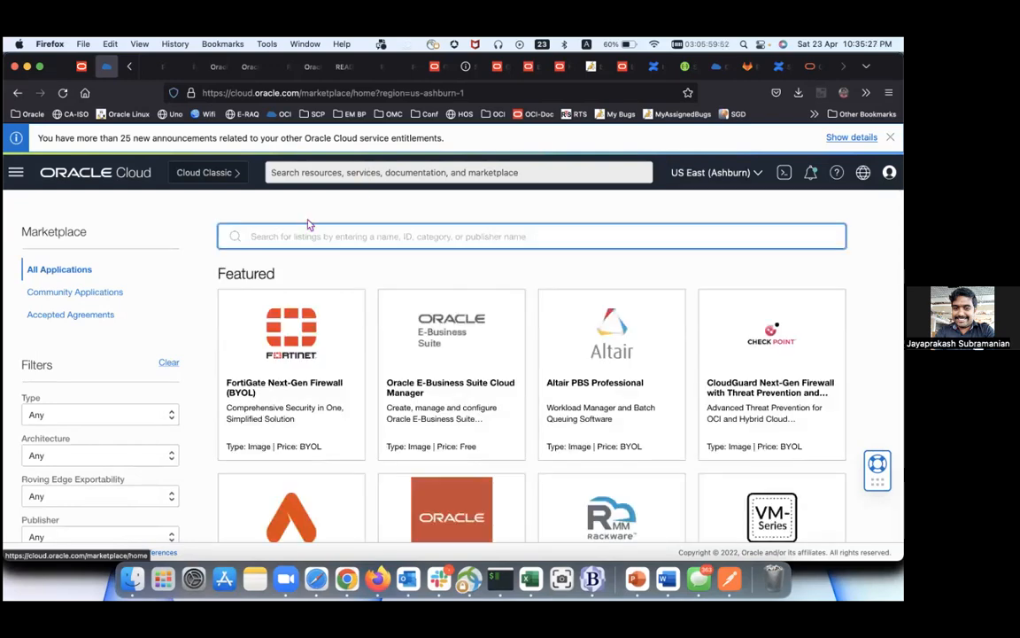
# Step: Search the Marketplace for 'enterprise manager' and open the Oracle Enterprise Manager 13.5-RU03 listing
pyautogui.write('enter')
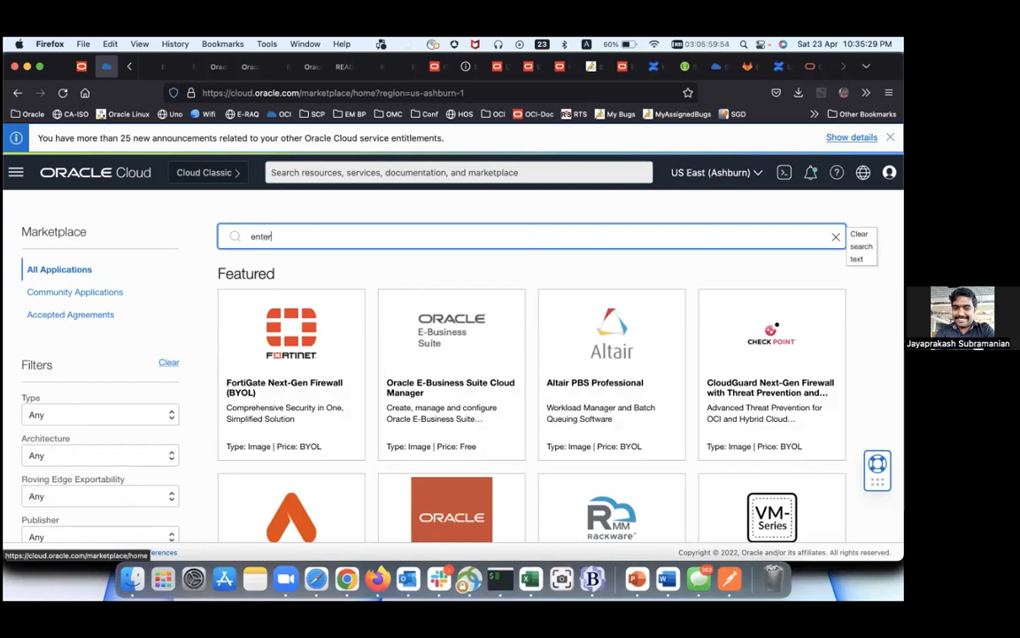
pyautogui.write('p')
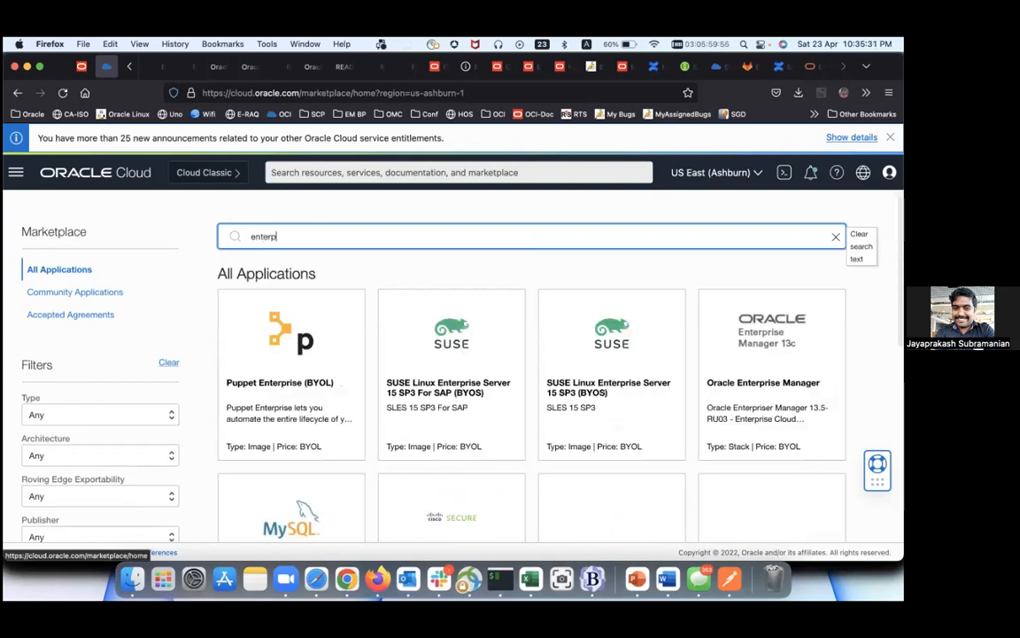
pyautogui.write('rise manager')
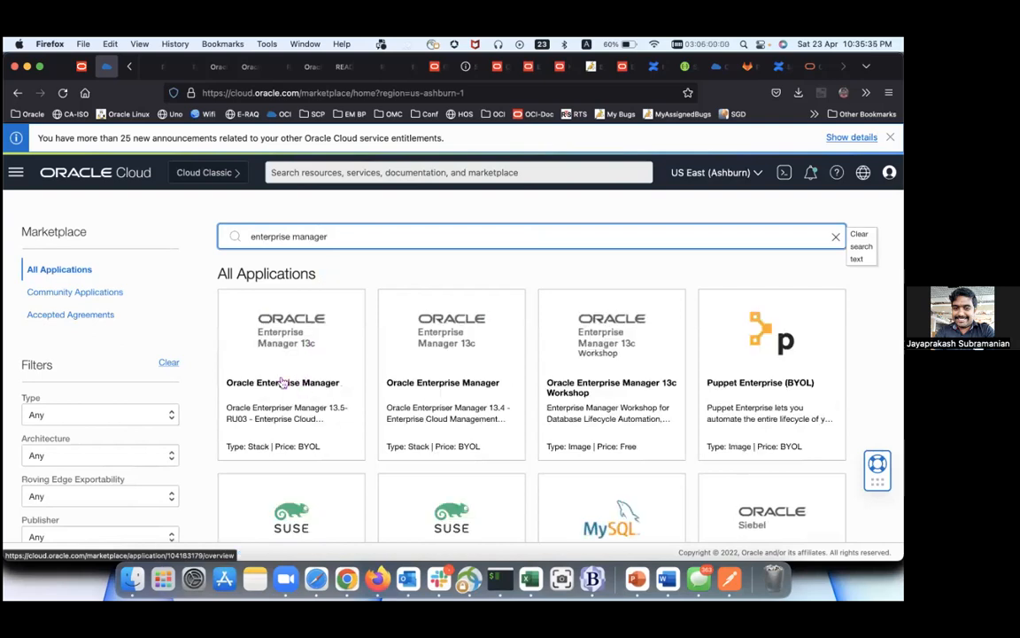
pyautogui.click(281, 346)
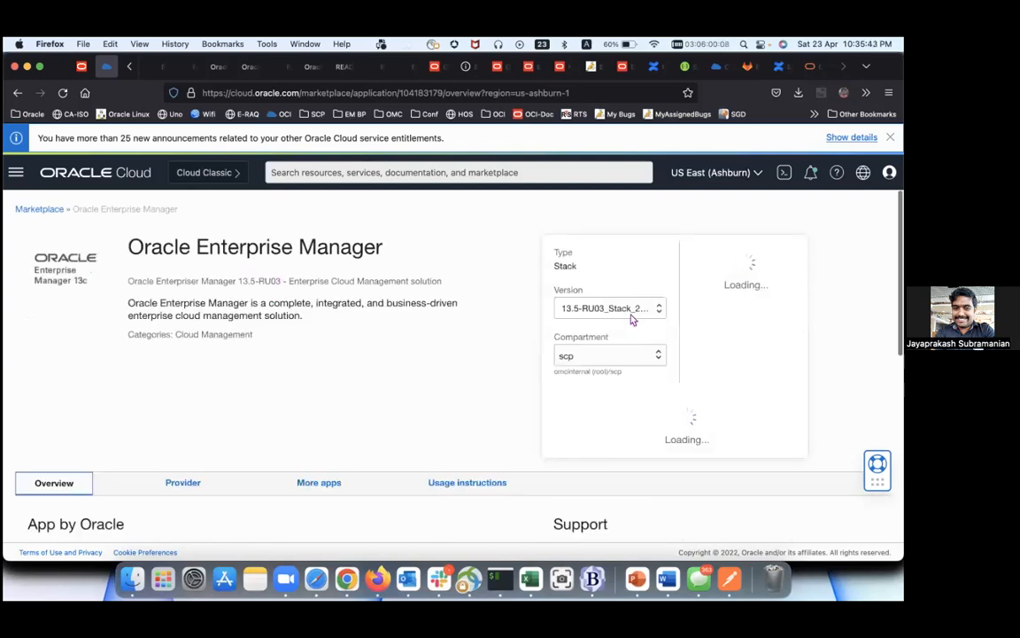
# Step: Keep the scp compartment and launch the Enterprise Manager stack
pyautogui.click(608, 356)
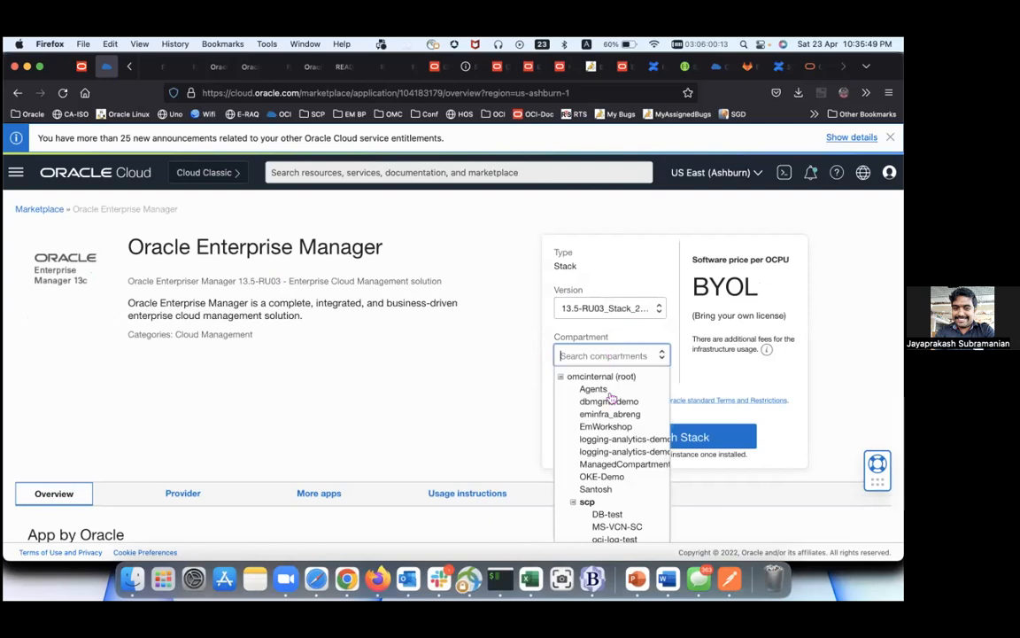
pyautogui.scroll(-1, 618, 427)
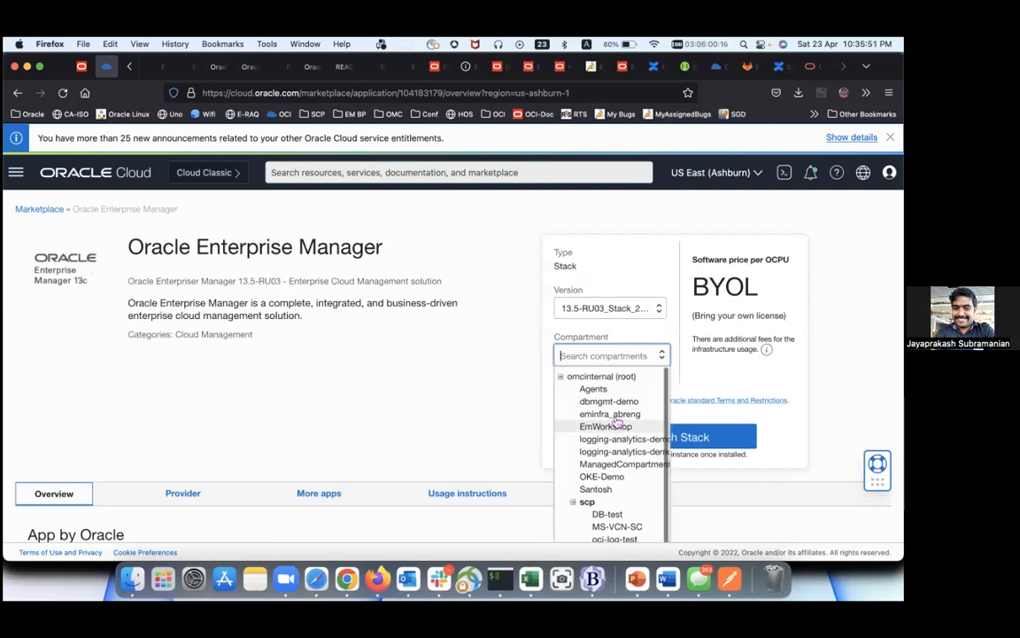
pyautogui.scroll(1, 612, 416)
pyautogui.scroll(-1, 570, 416)
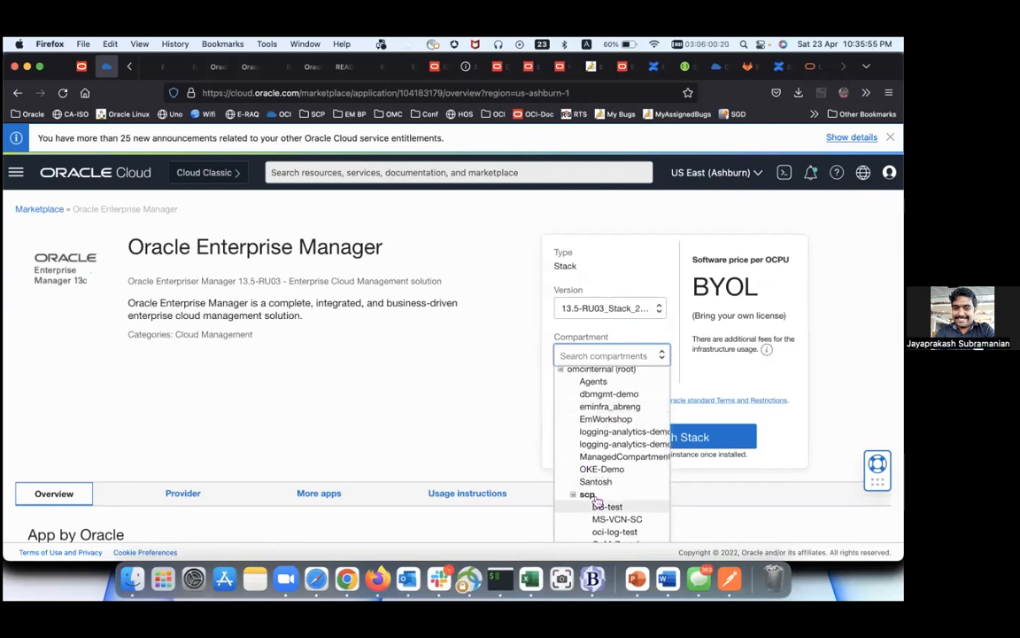
pyautogui.click(705, 384)
pyautogui.click(644, 443)
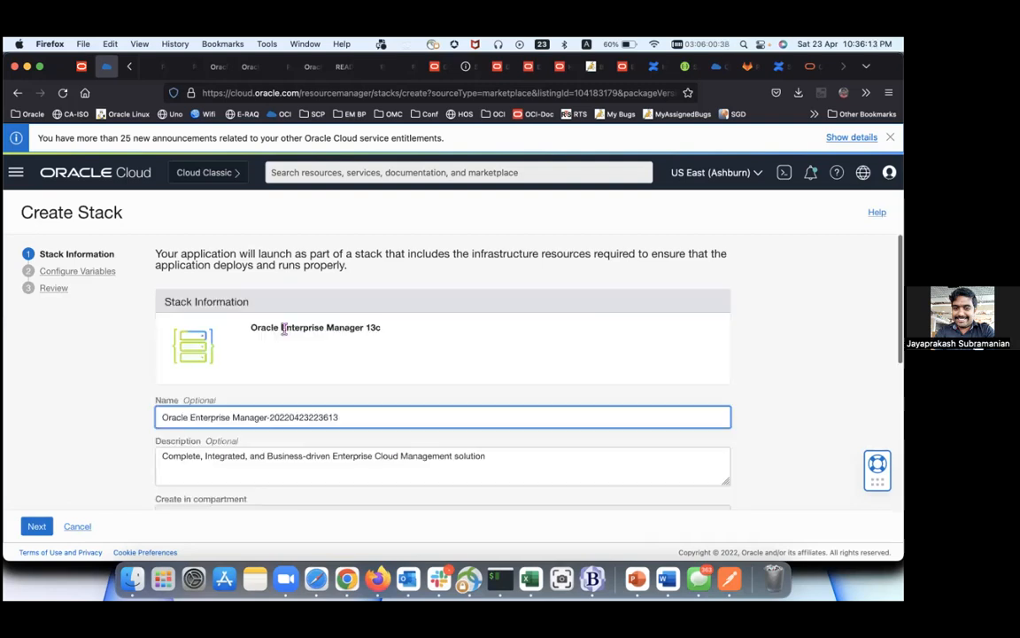
# Step: Rename the stack to APAC-DBDays and continue to Configure Variables
pyautogui.tripleClick(282, 415)
pyautogui.write('APA')
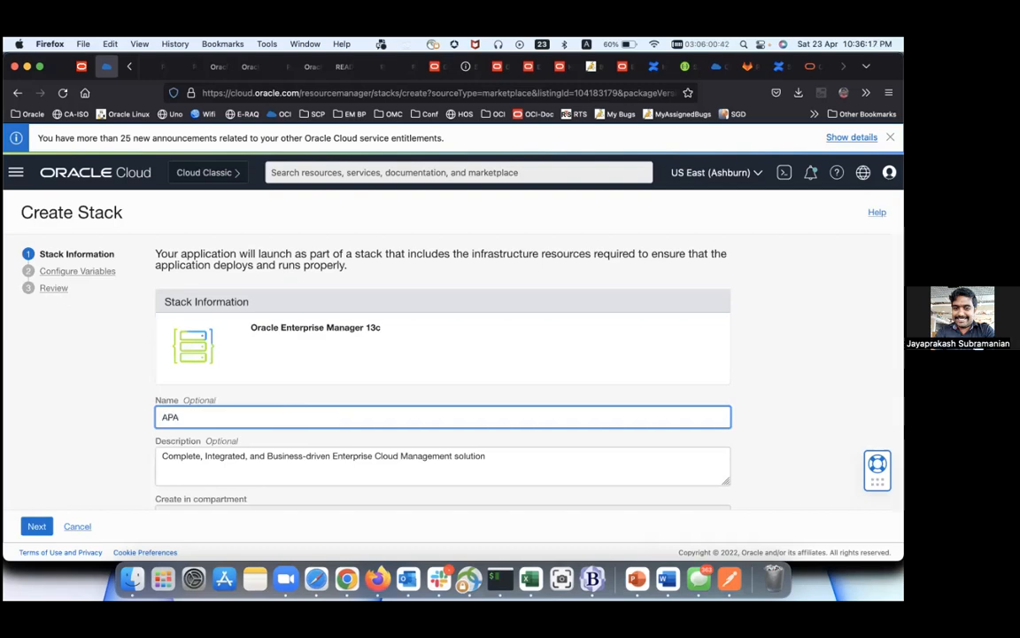
pyautogui.write('C-DBDays')
pyautogui.scroll(-5, 280, 412)
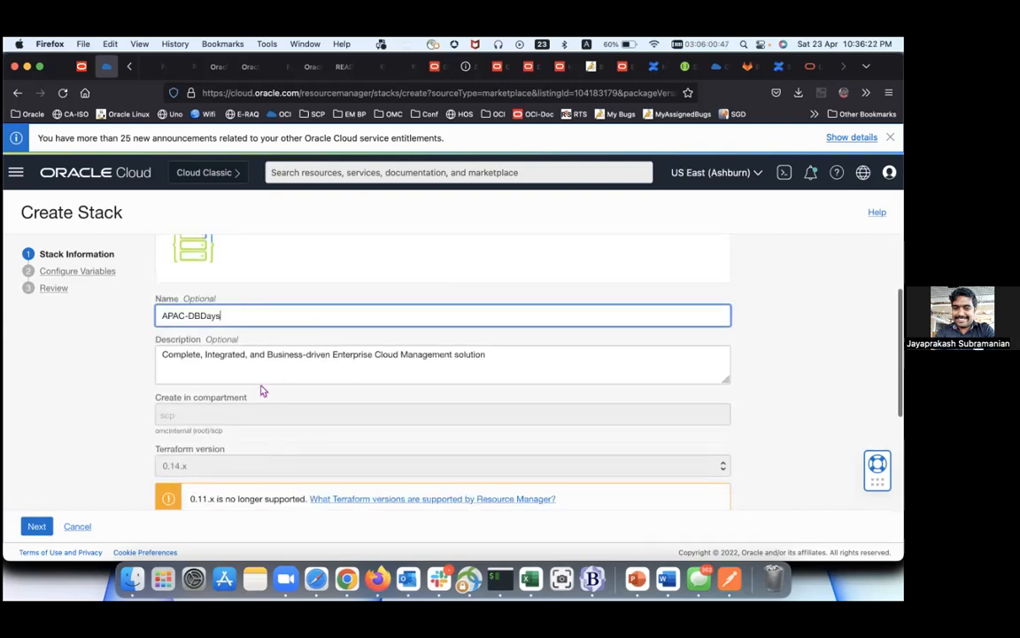
pyautogui.scroll(-6, 250, 423)
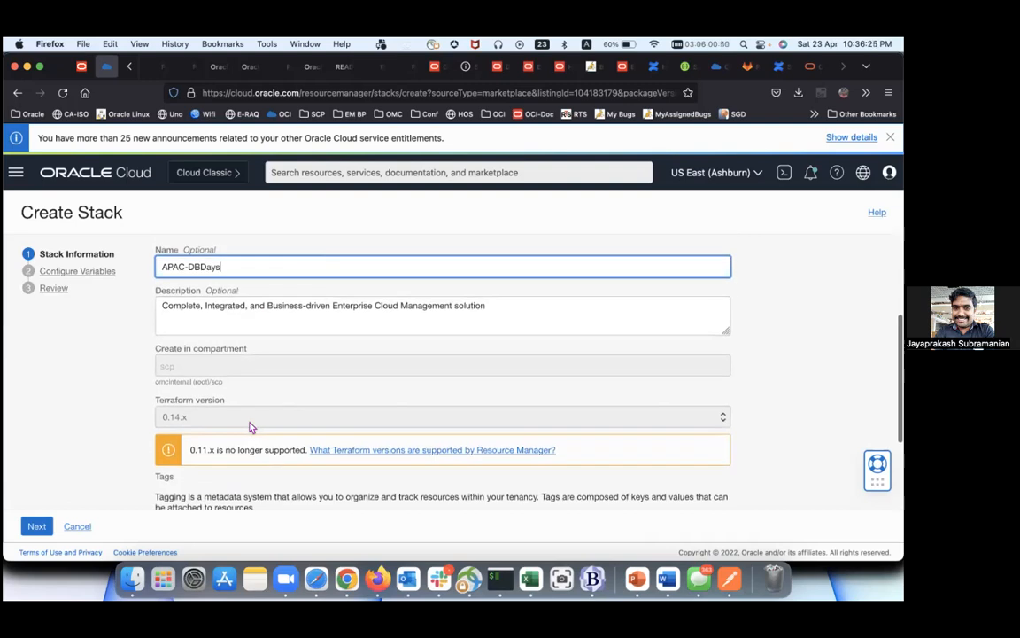
pyautogui.scroll(10, 249, 423)
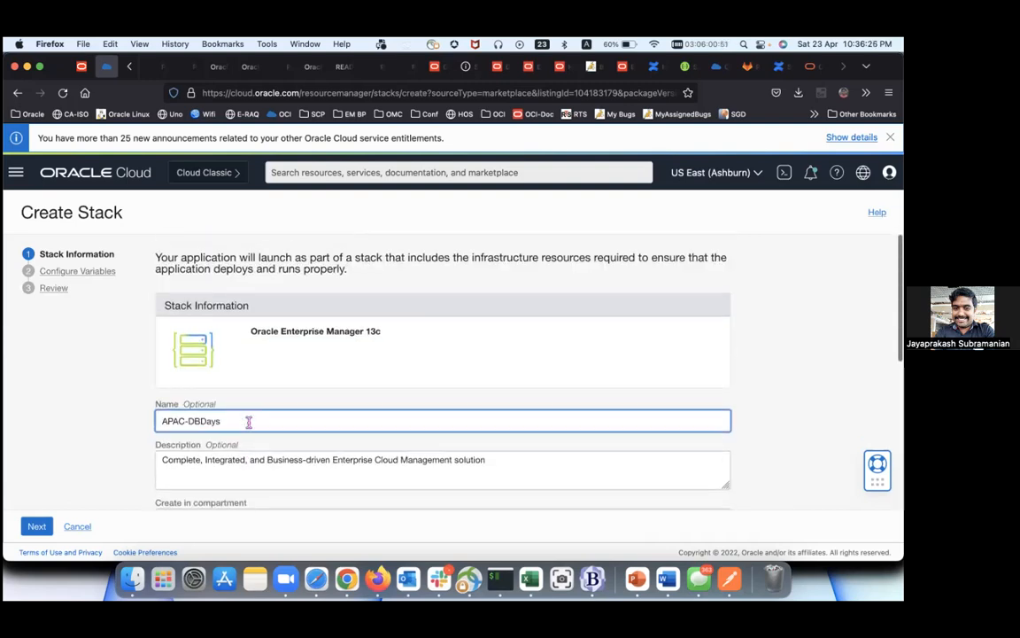
pyautogui.scroll(-10, 250, 422)
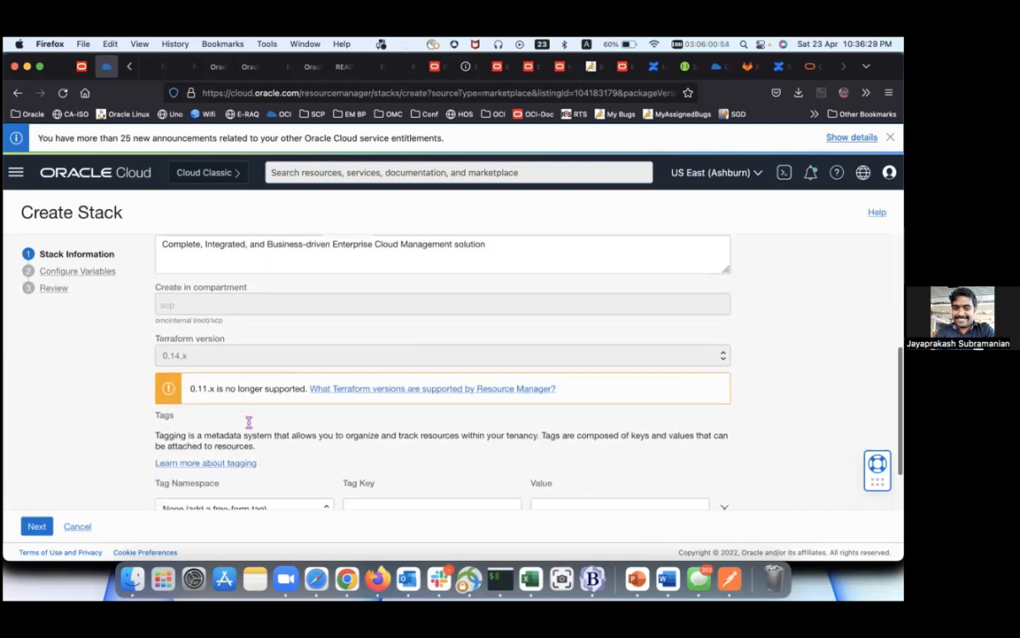
pyautogui.click(36, 526)
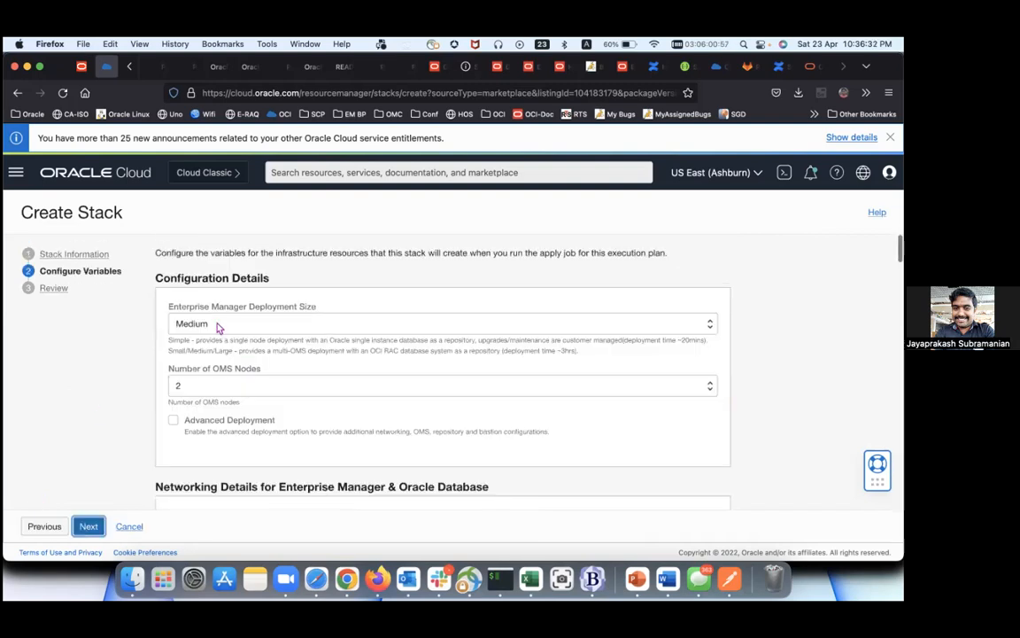
# Step: Try Simple and Small deployment sizes, then settle back on Medium
pyautogui.click(219, 325)
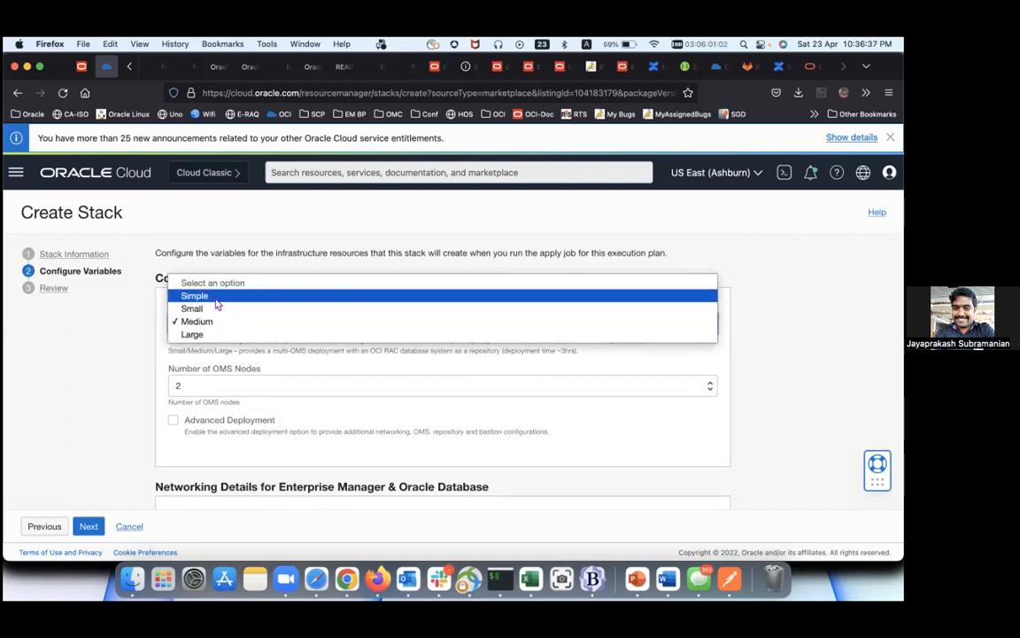
pyautogui.click(217, 299)
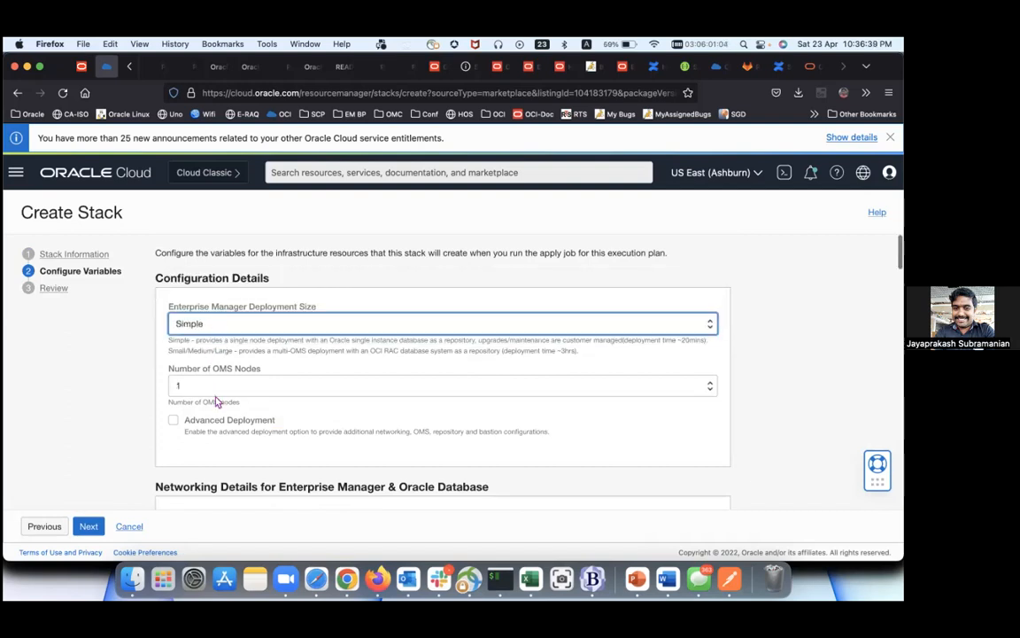
pyautogui.scroll(-1, 217, 401)
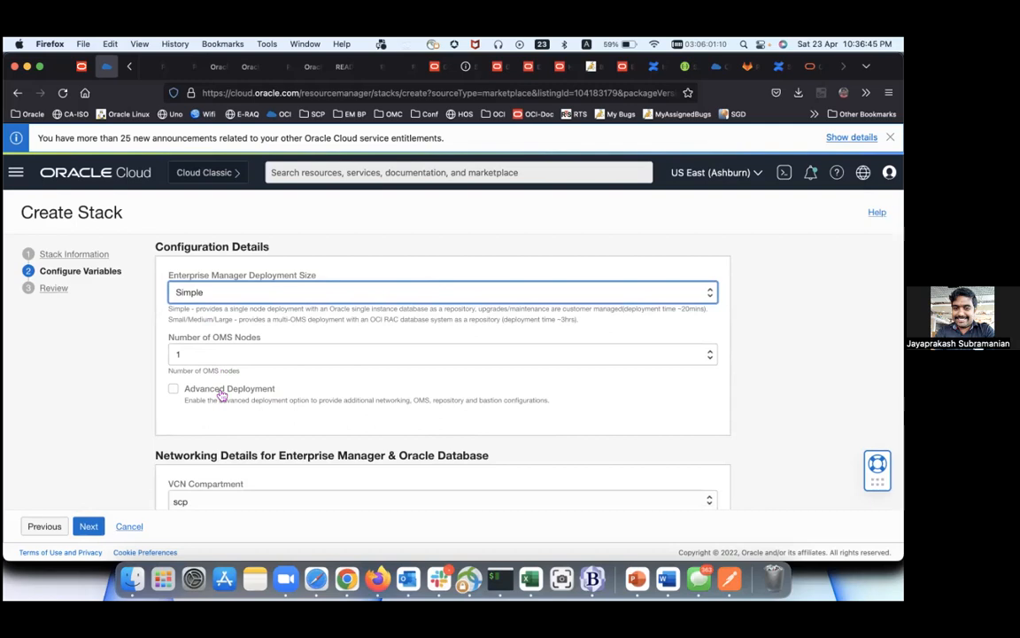
pyautogui.click(236, 295)
pyautogui.click(235, 304)
pyautogui.click(236, 296)
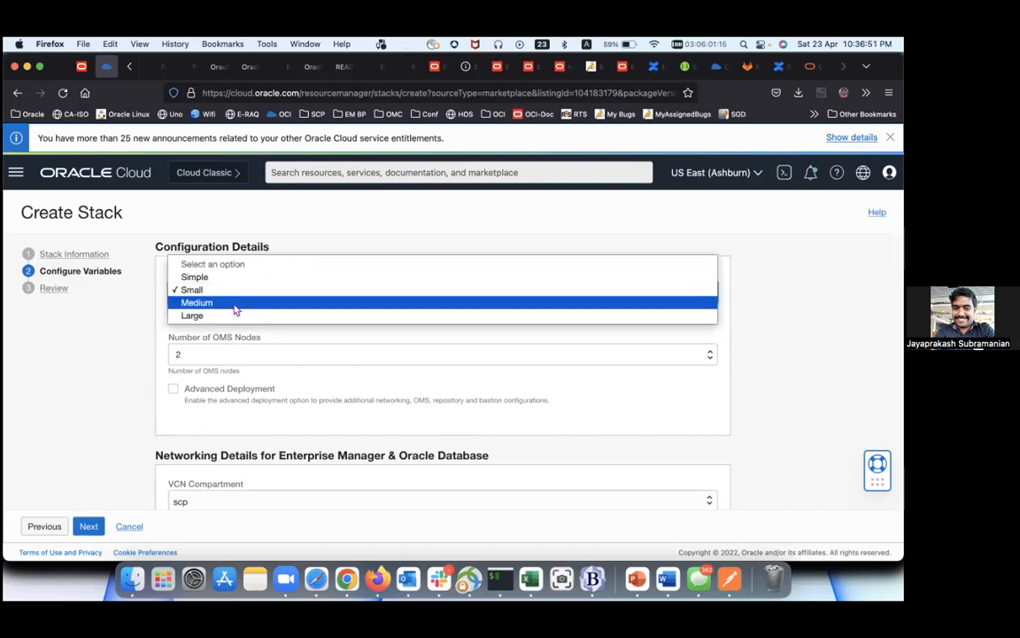
pyautogui.click(236, 307)
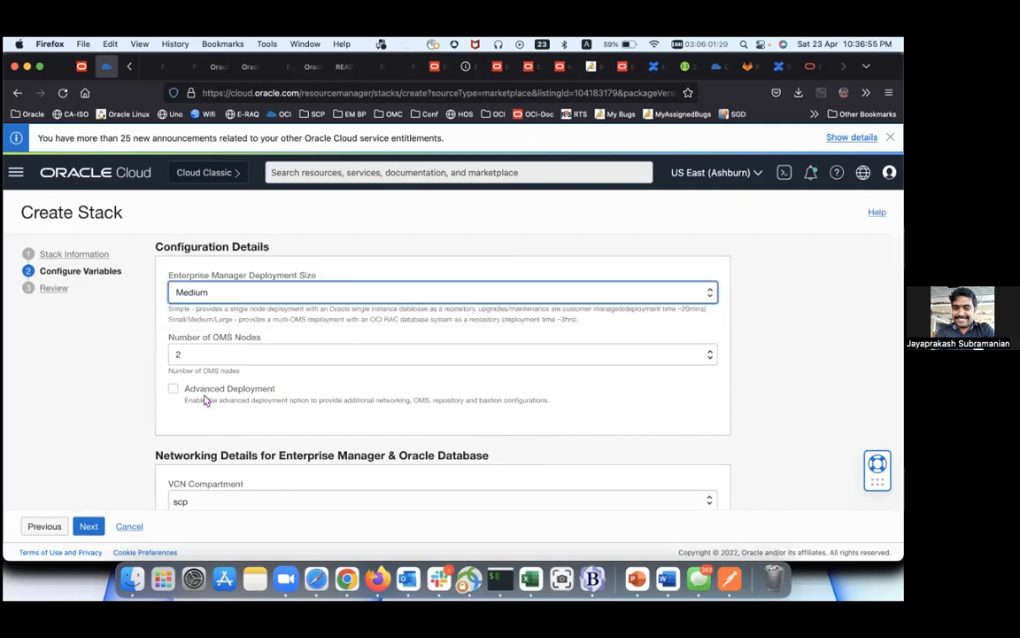
pyautogui.scroll(-5, 231, 371)
pyautogui.scroll(4, 231, 371)
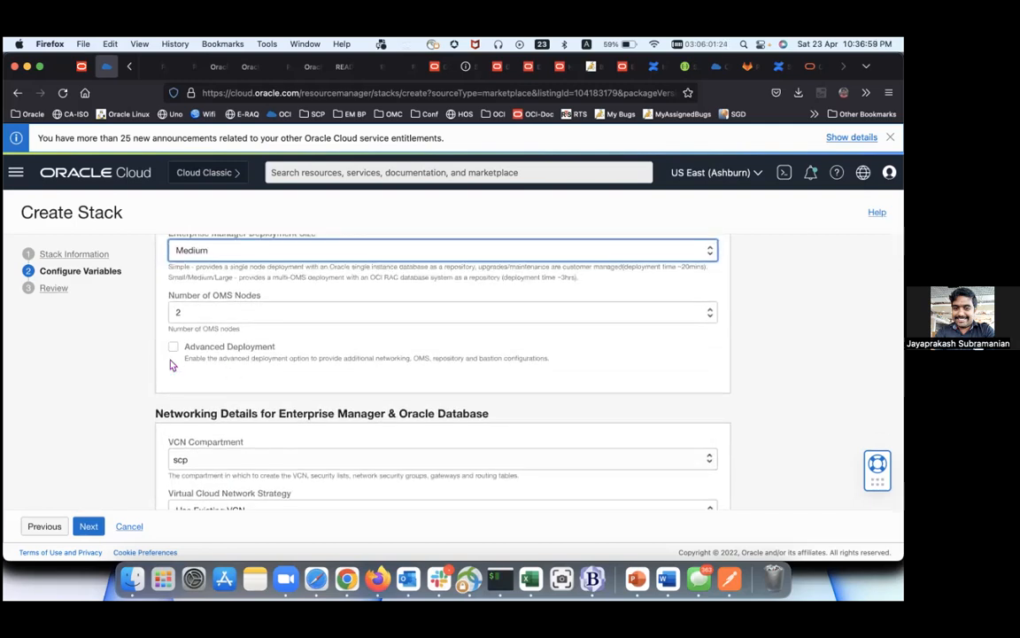
# Step: Enable Advanced Deployment, keep 2 OMS nodes, and scroll down to Networking Details
pyautogui.click(174, 349)
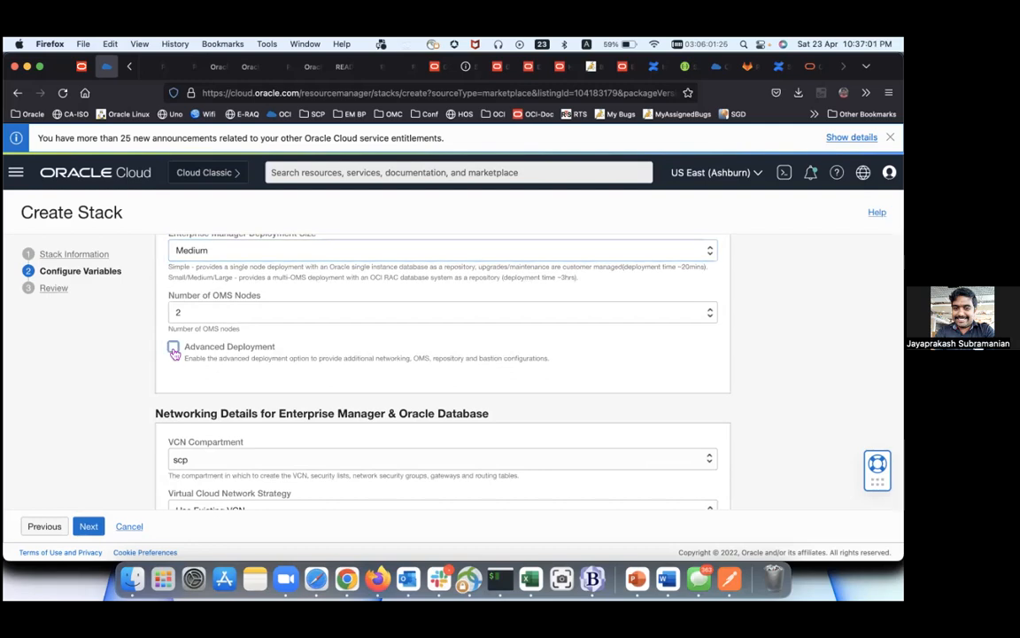
pyautogui.click(174, 348)
pyautogui.scroll(-3, 243, 359)
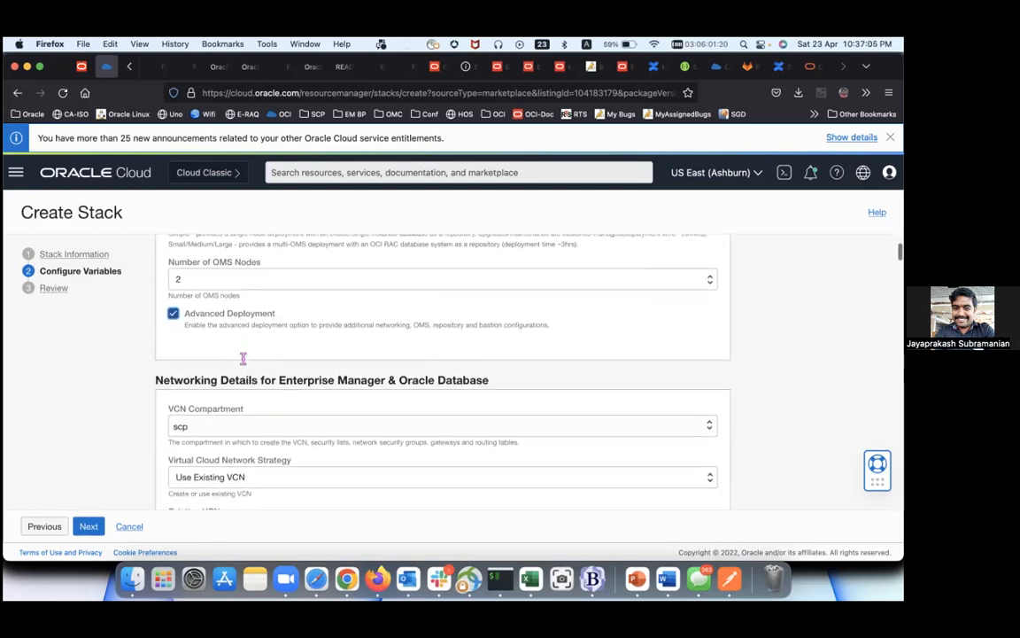
pyautogui.scroll(-1, 243, 359)
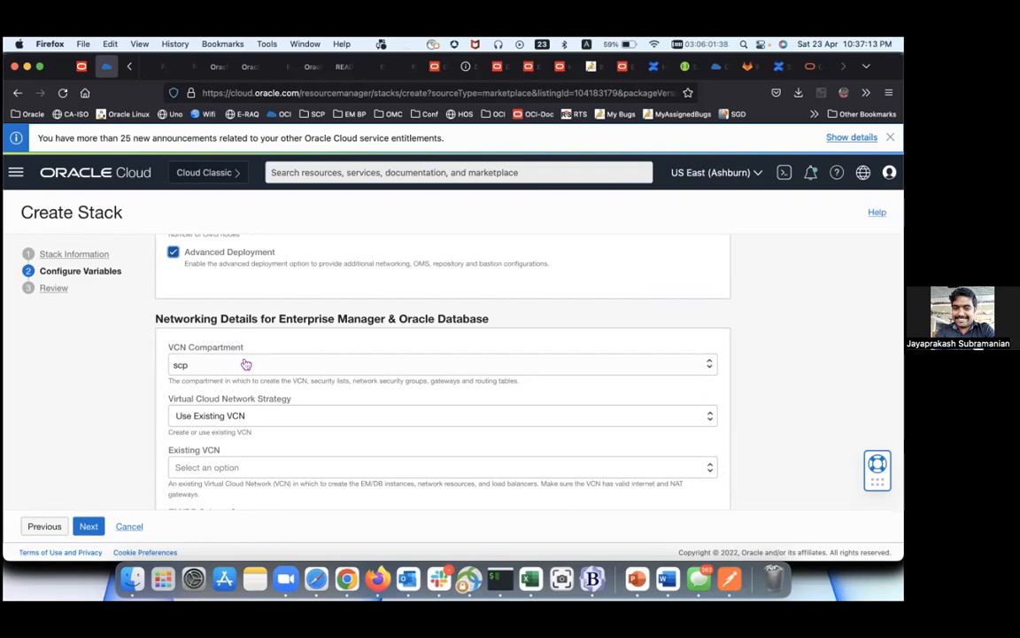
pyautogui.scroll(4, 246, 364)
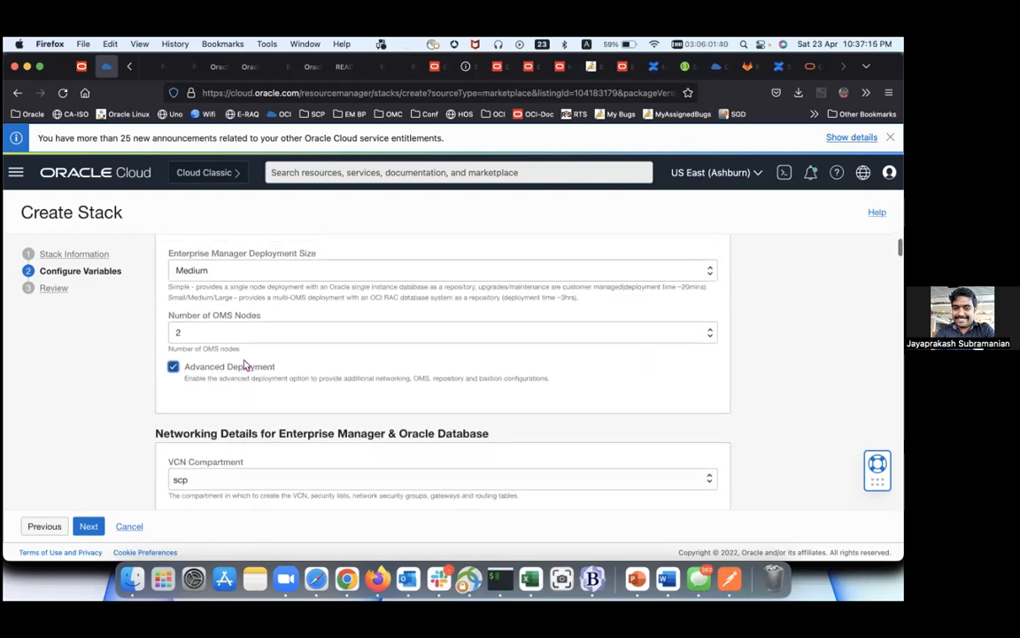
pyautogui.scroll(-2, 246, 364)
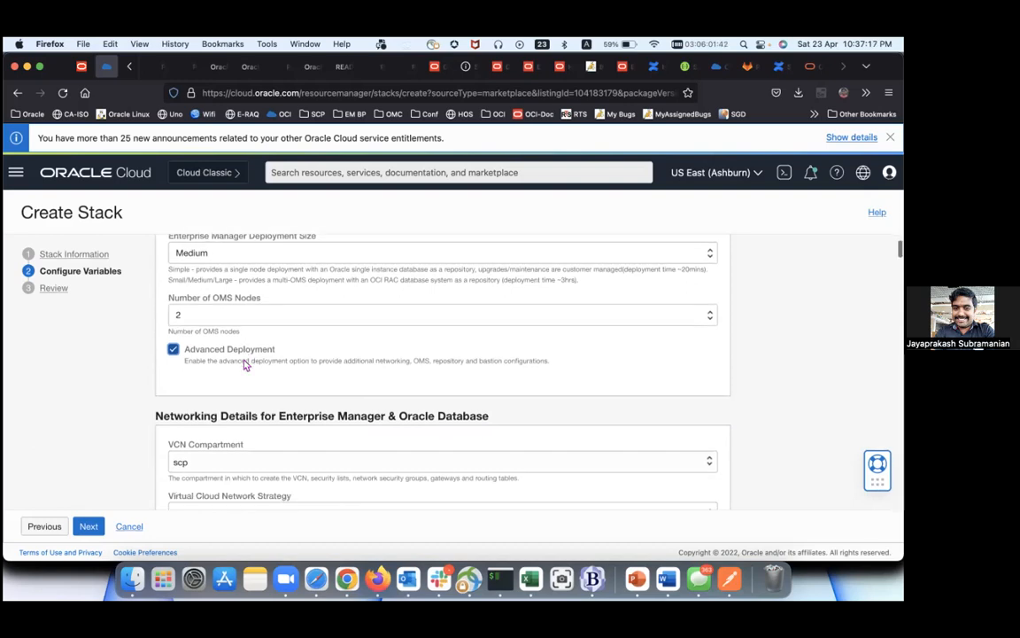
pyautogui.click(244, 306)
pyautogui.click(244, 310)
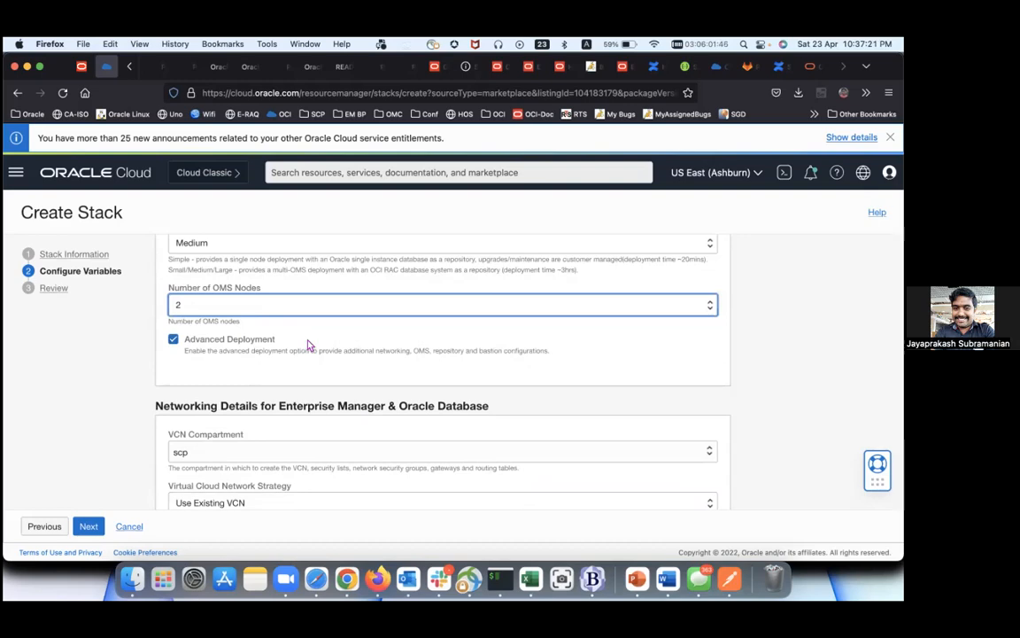
pyautogui.scroll(-3, 287, 378)
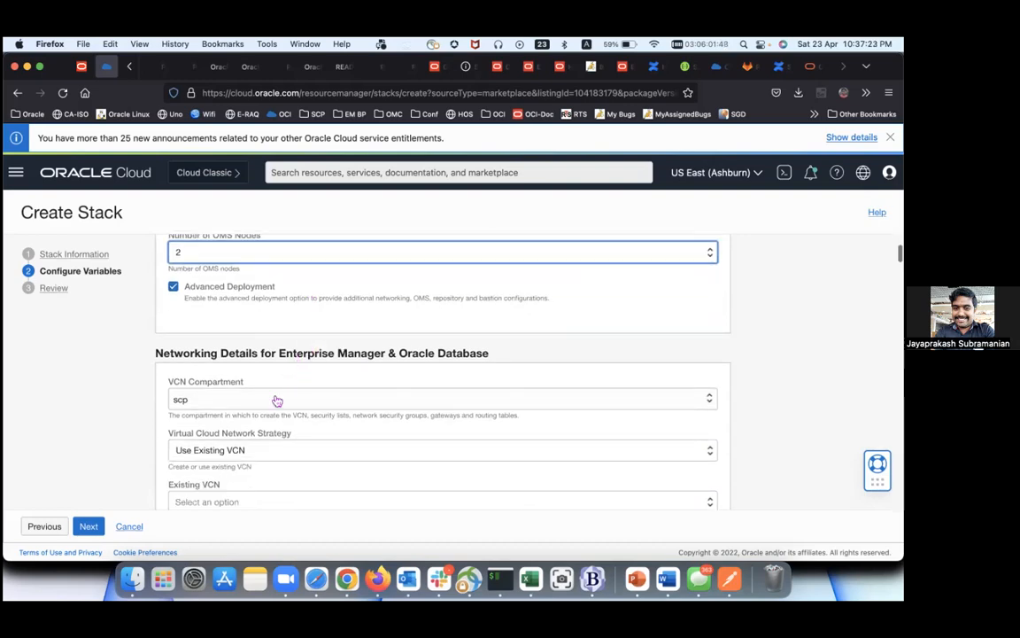
pyautogui.scroll(-2, 277, 401)
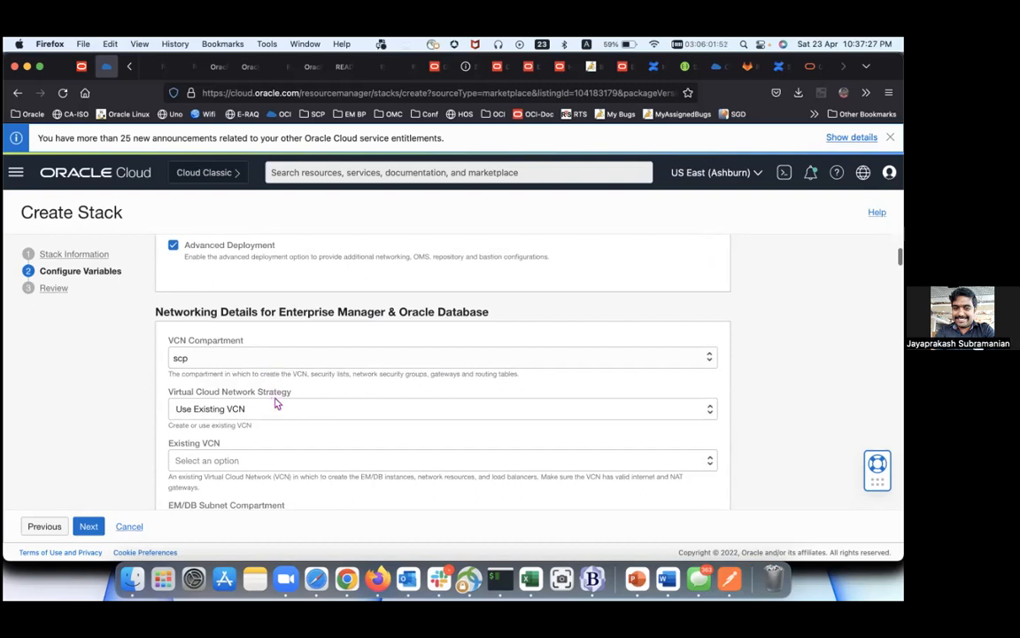
pyautogui.scroll(-2, 277, 414)
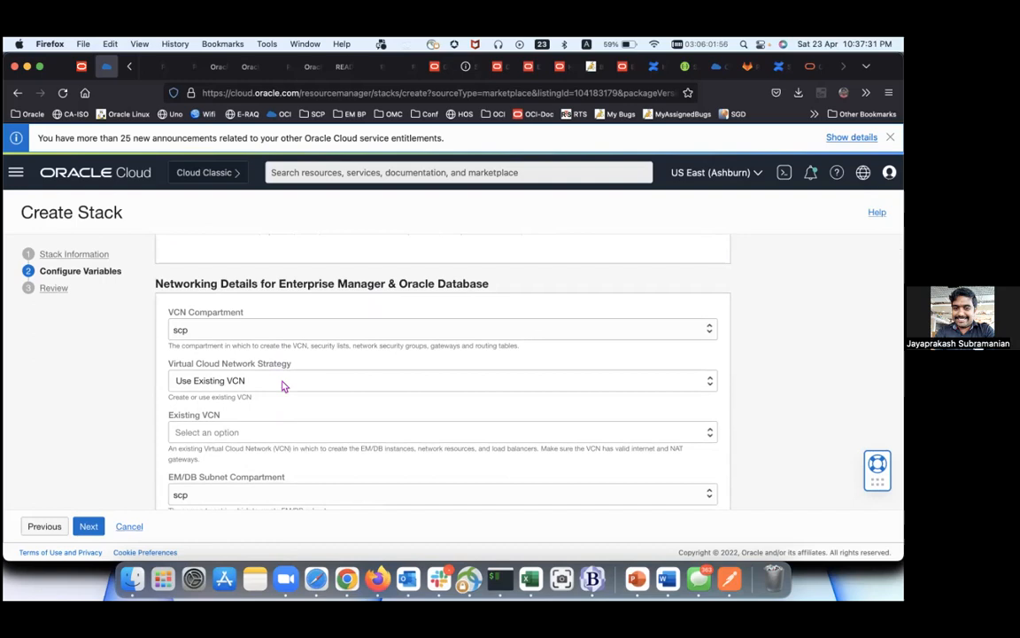
# Step: Switch to Create New VCN, named EMAPAC, with CIDR 10.0.0.0/16
pyautogui.click(282, 385)
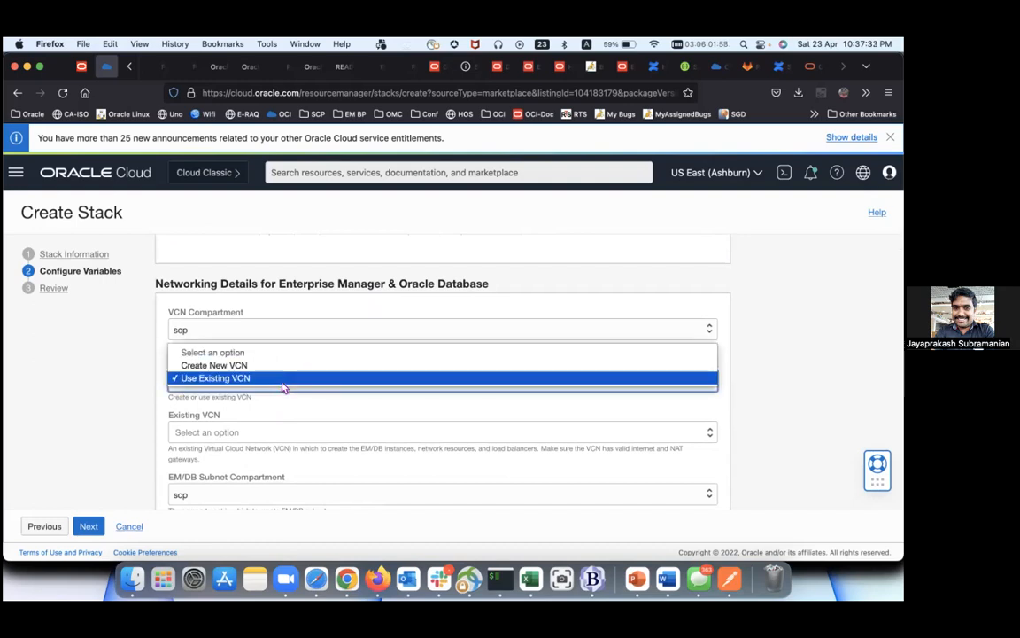
pyautogui.click(285, 366)
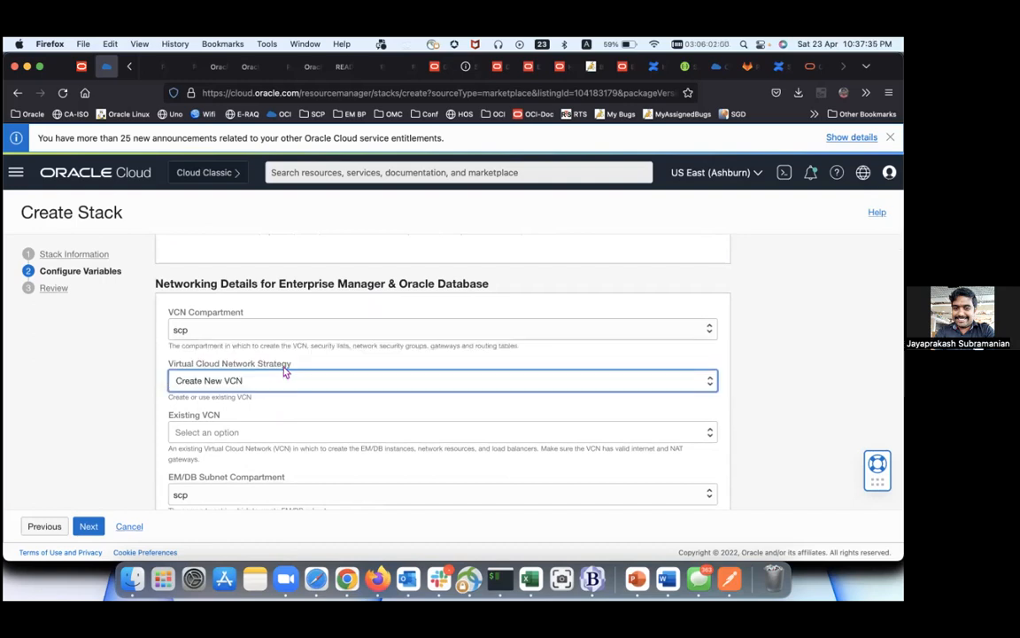
pyautogui.scroll(-1, 265, 386)
pyautogui.click(263, 390)
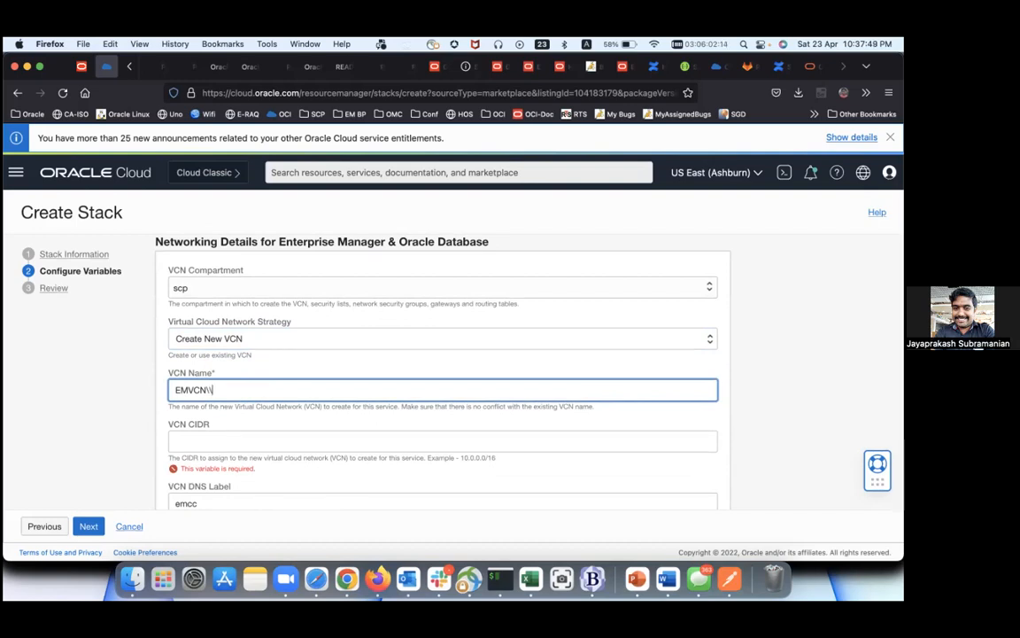
pyautogui.press('BackSpace')
pyautogui.press('BackSpace')
pyautogui.press('BackSpace')
pyautogui.write('APAC')
pyautogui.click(257, 442)
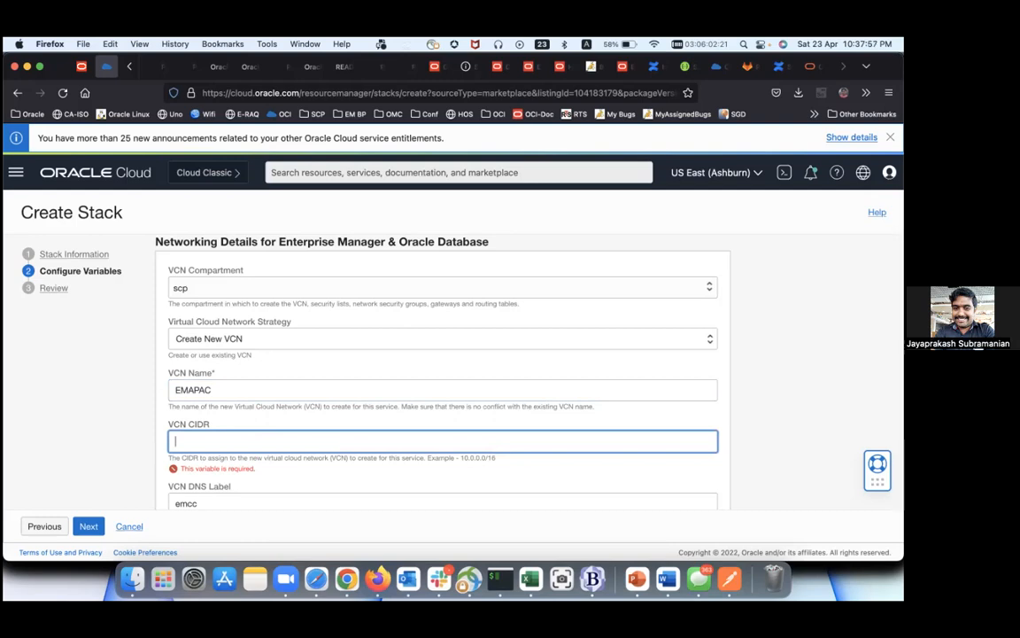
pyautogui.write('10.0.0.0')
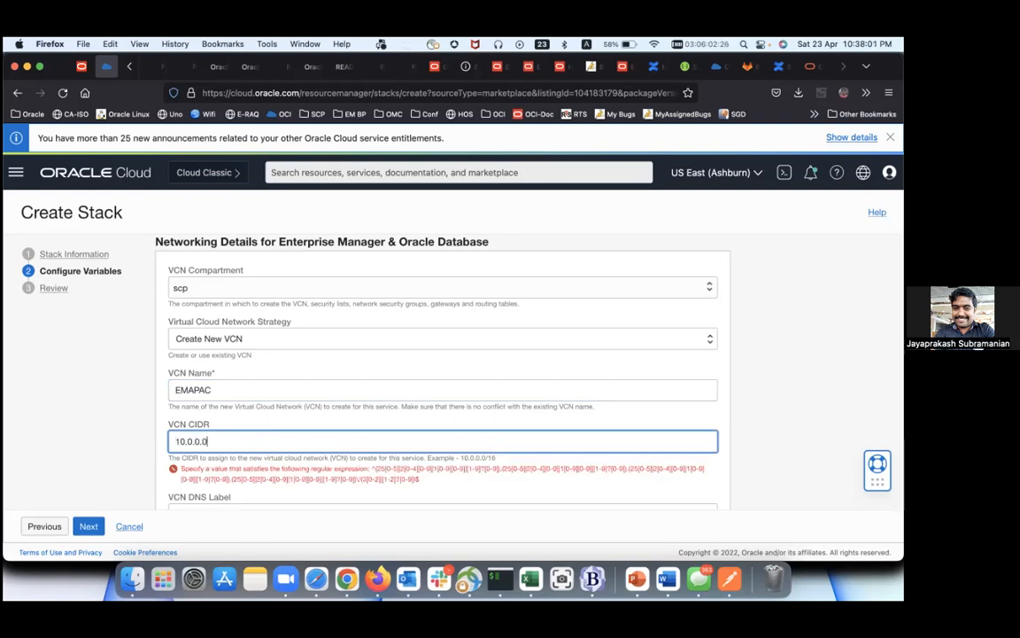
pyautogui.write('/16')
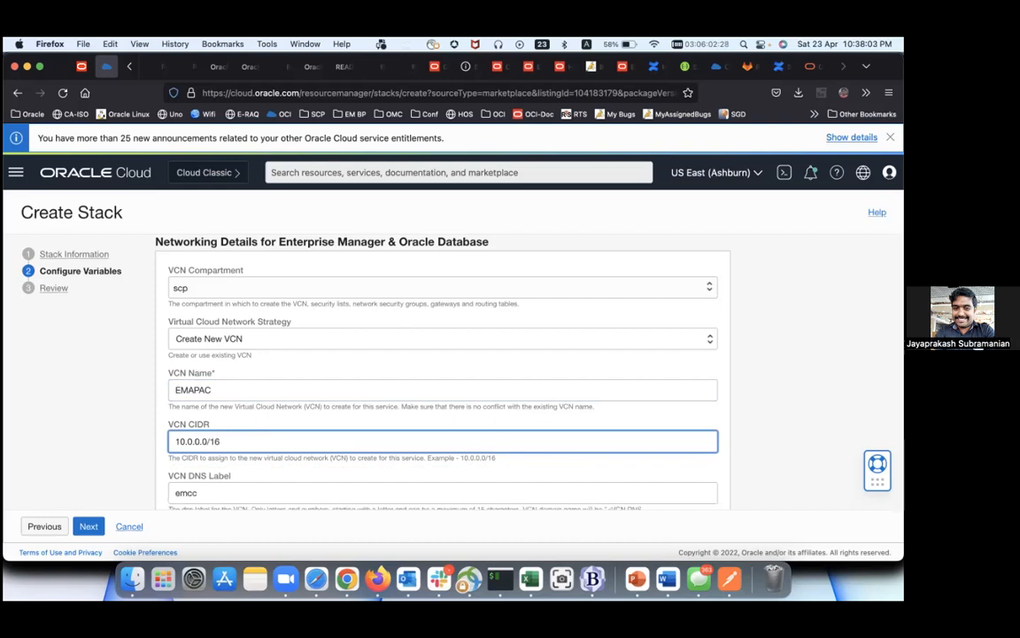
pyautogui.scroll(-3, 287, 435)
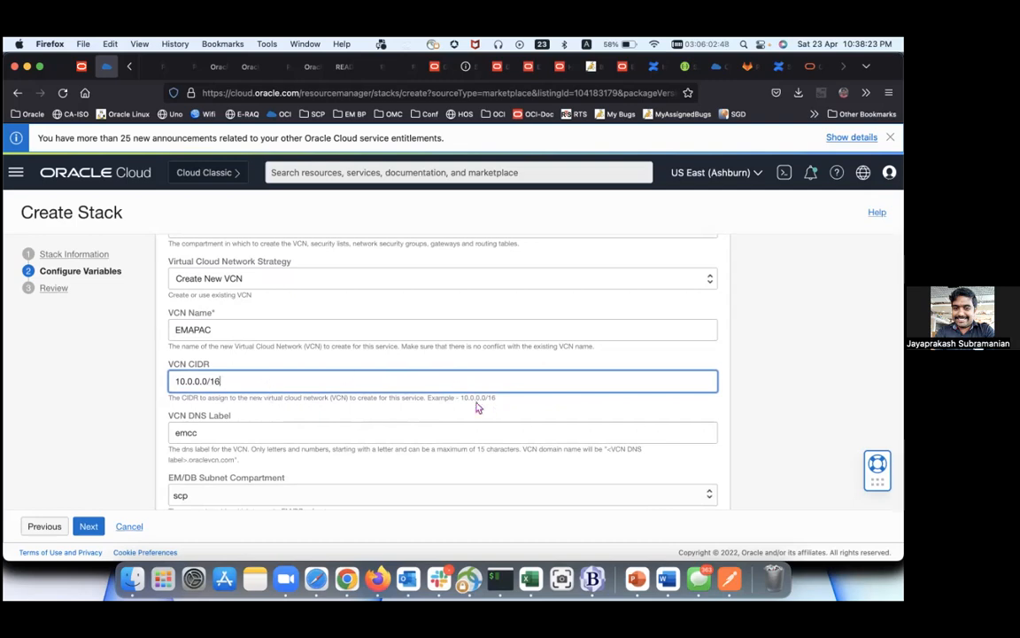
# Step: Set the VCN DNS label to emccapac
pyautogui.click(240, 434)
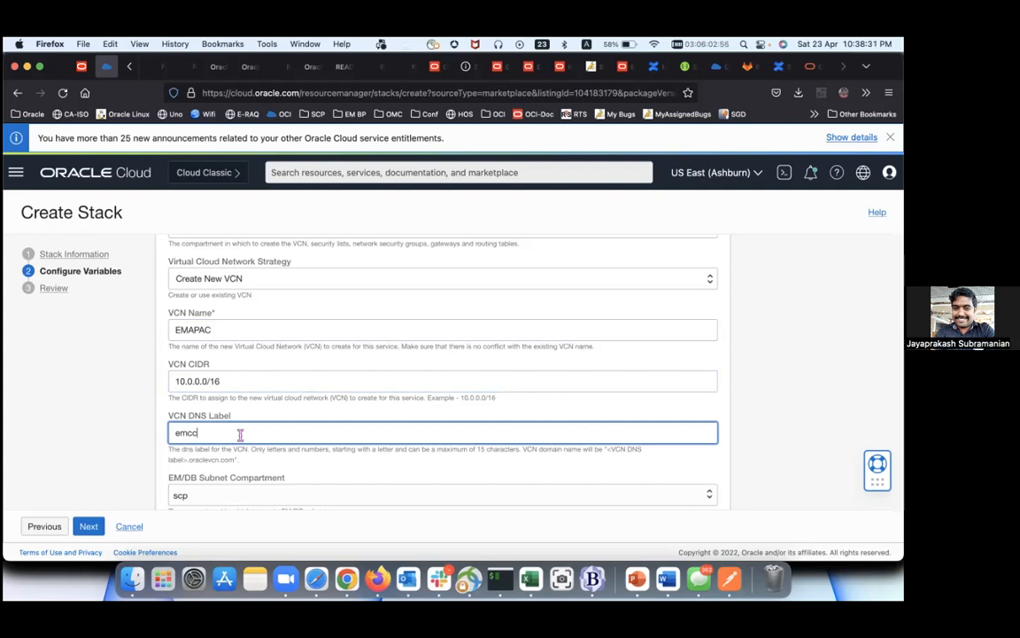
pyautogui.write('apac')
pyautogui.scroll(-1, 240, 434)
pyautogui.scroll(-1, 178, 445)
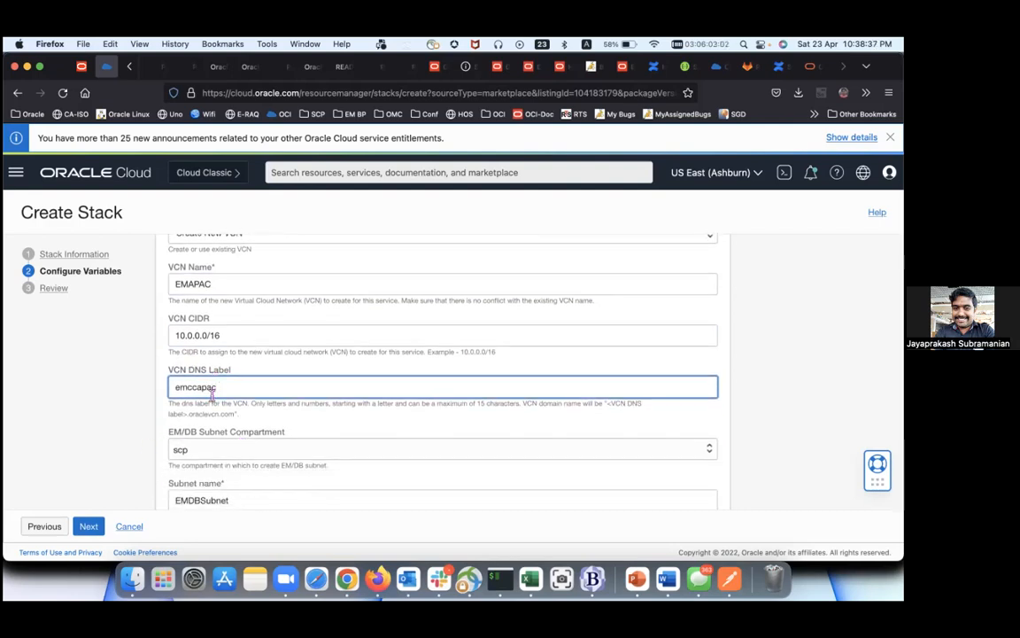
pyautogui.scroll(5, 212, 394)
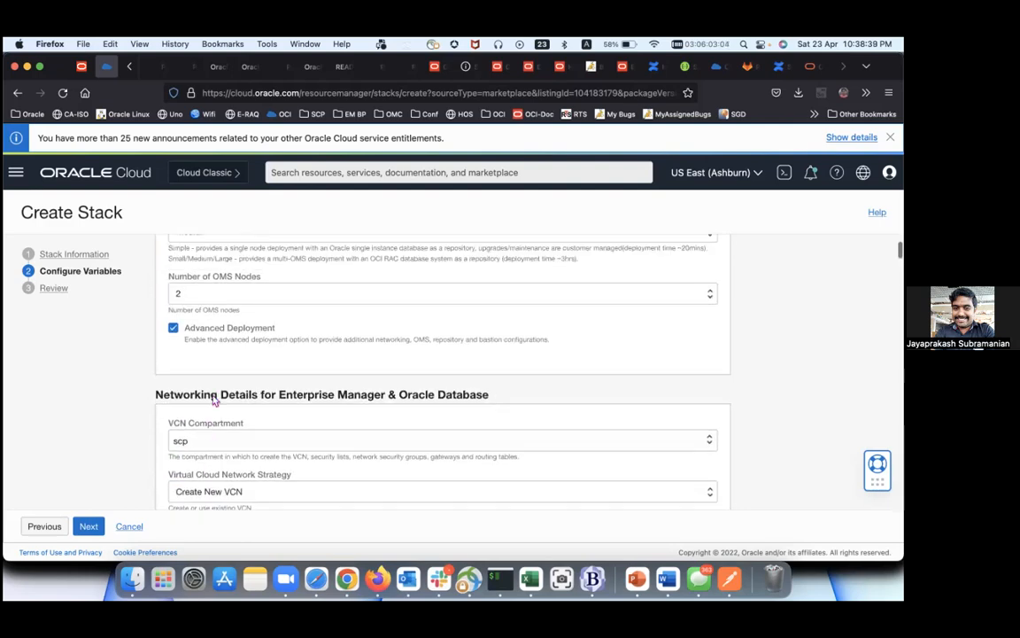
pyautogui.scroll(-1, 223, 340)
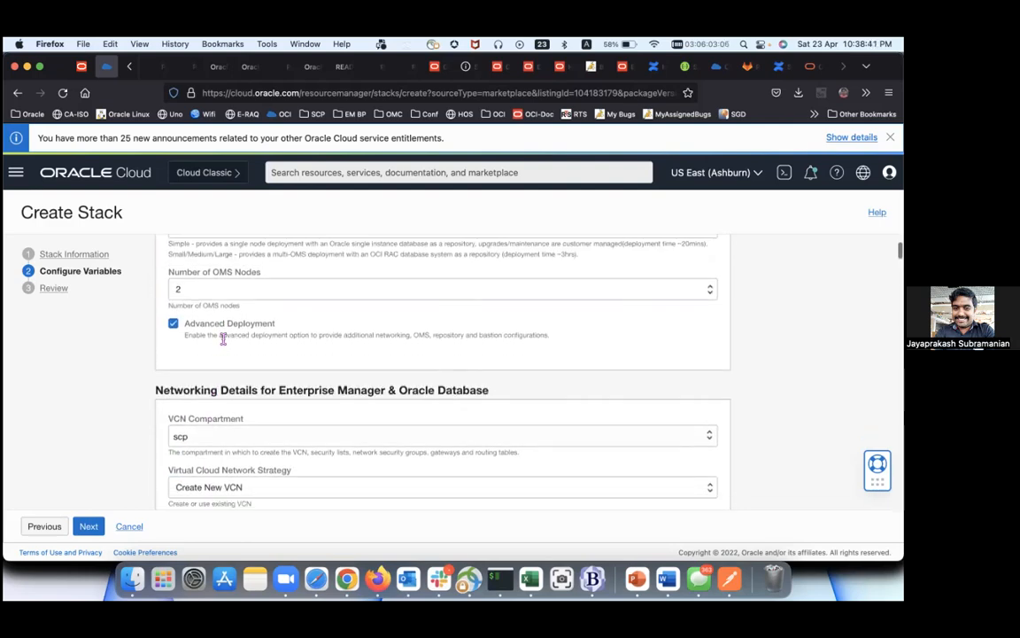
pyautogui.scroll(-5, 223, 340)
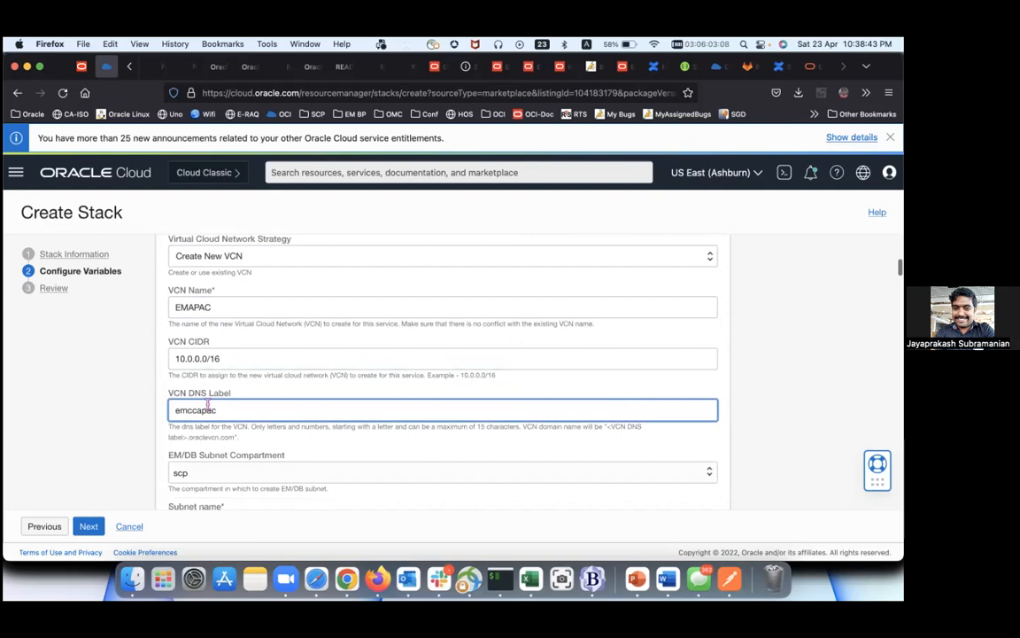
pyautogui.scroll(-1, 209, 403)
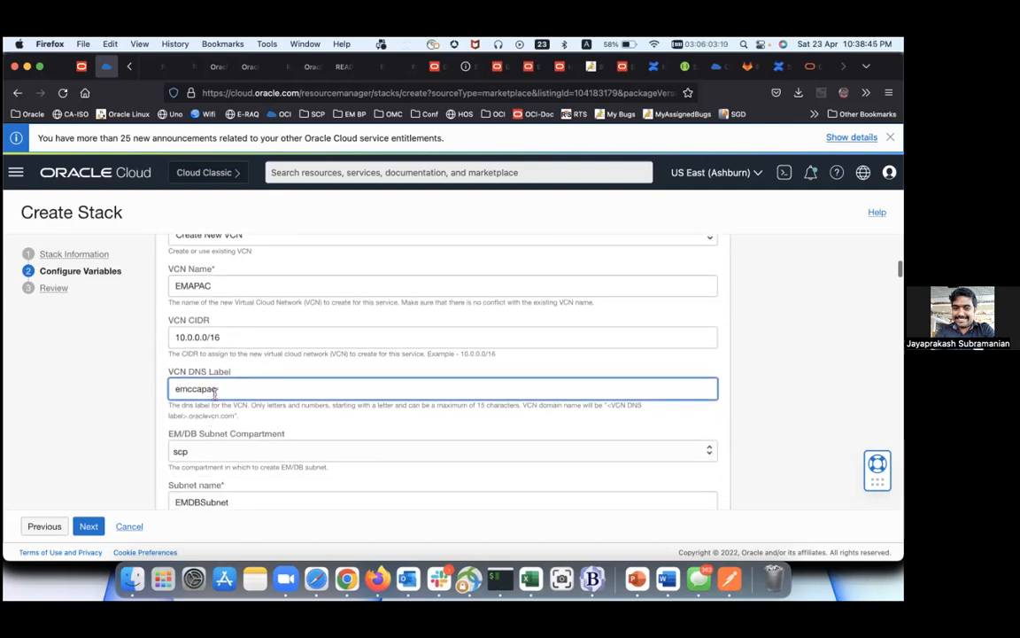
pyautogui.scroll(-1, 216, 391)
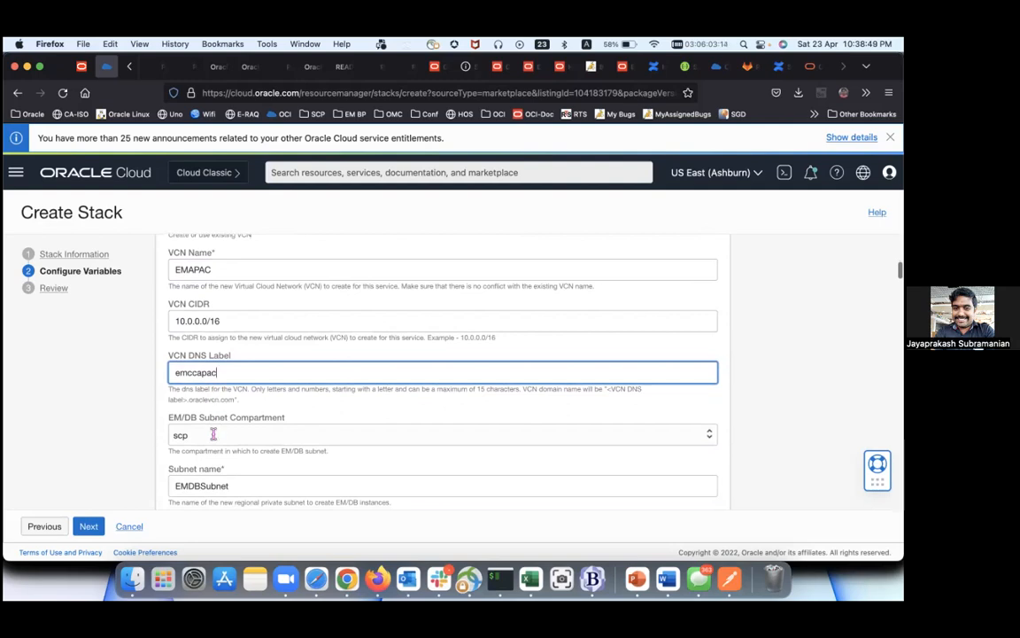
# Step: Keep scp as the EM/DB subnet compartment
pyautogui.click(213, 432)
pyautogui.click(259, 412)
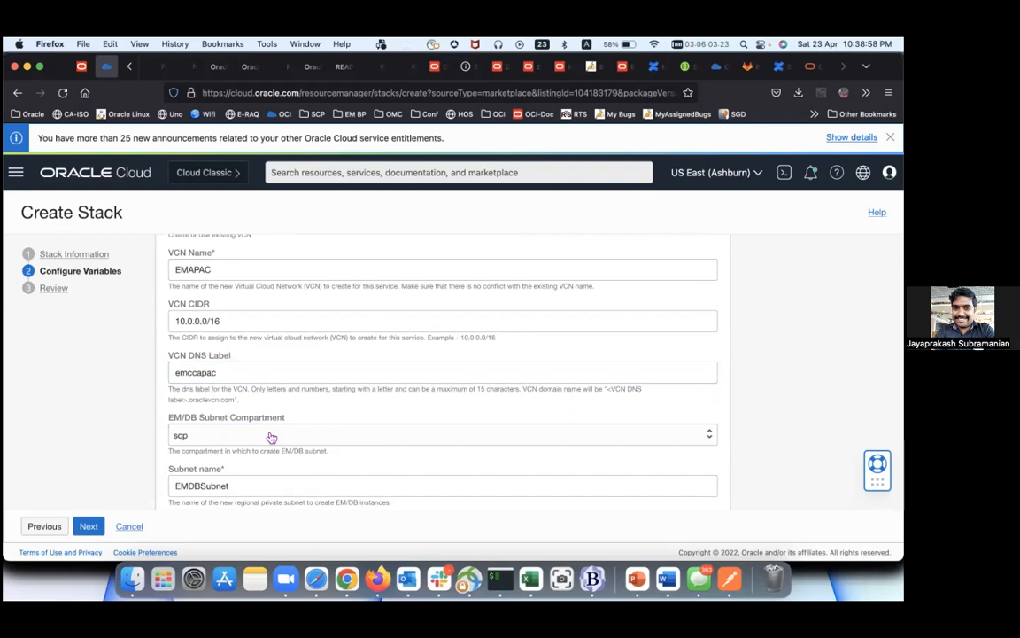
pyautogui.scroll(-2, 258, 416)
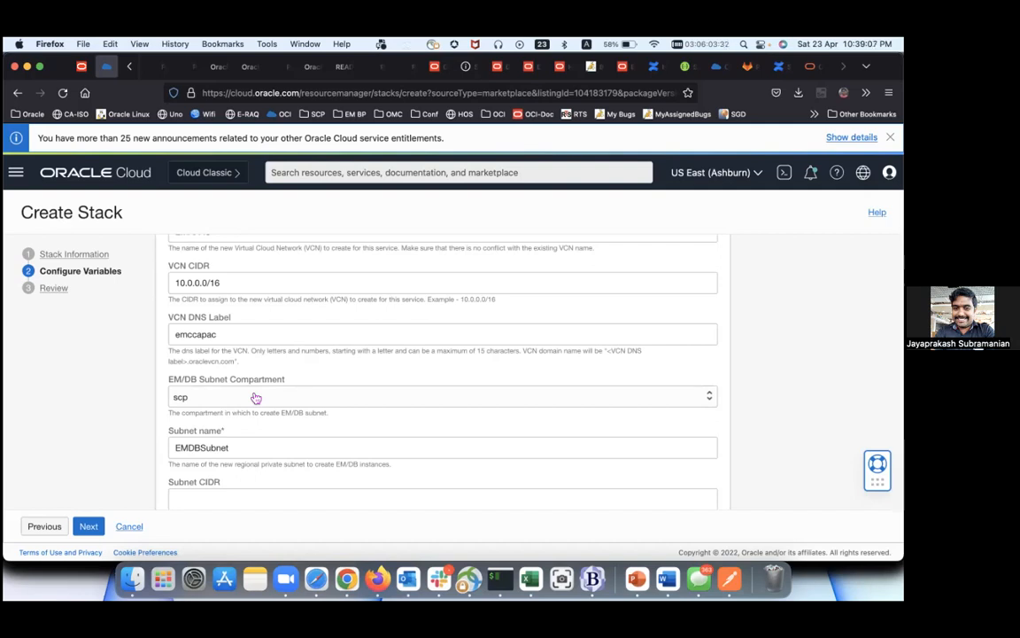
pyautogui.scroll(-2, 255, 398)
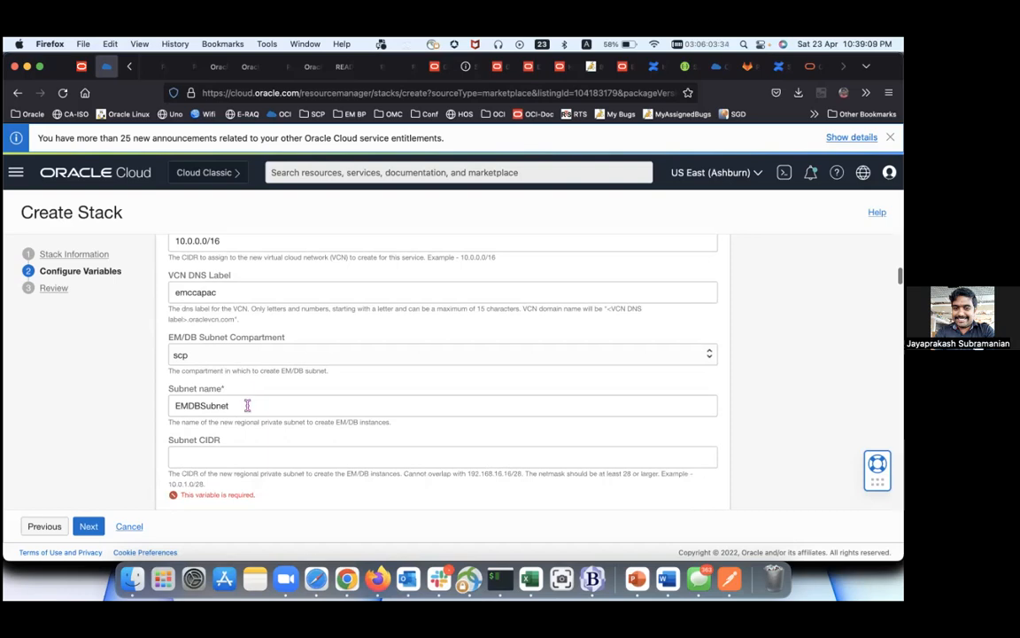
# Step: Rename the EM/DB subnet to EMDBSubnetApac
pyautogui.click(247, 404)
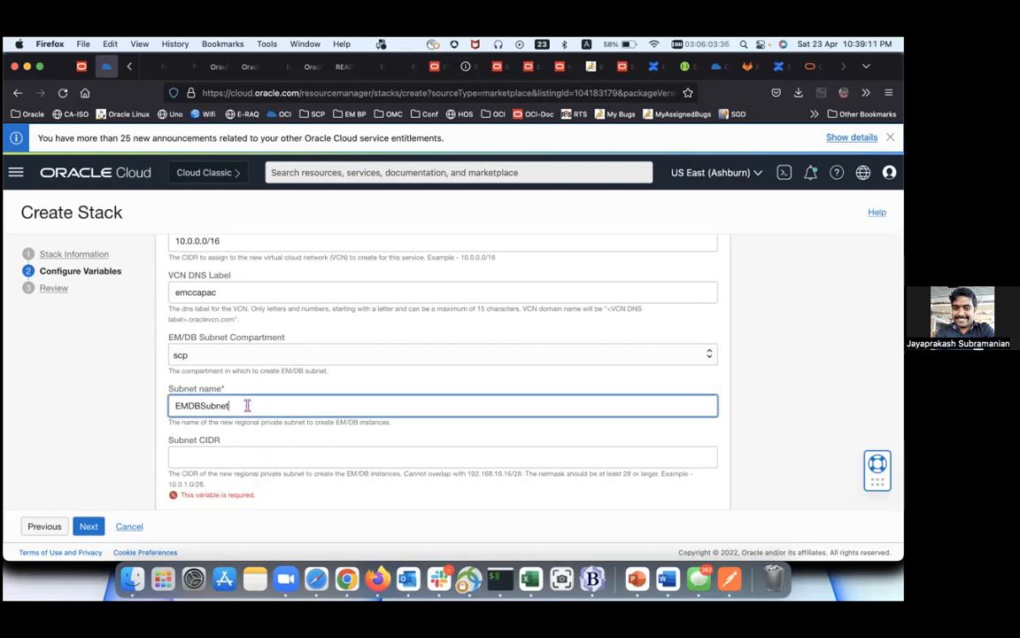
pyautogui.write('Apac')
pyautogui.scroll(-1, 399, 354)
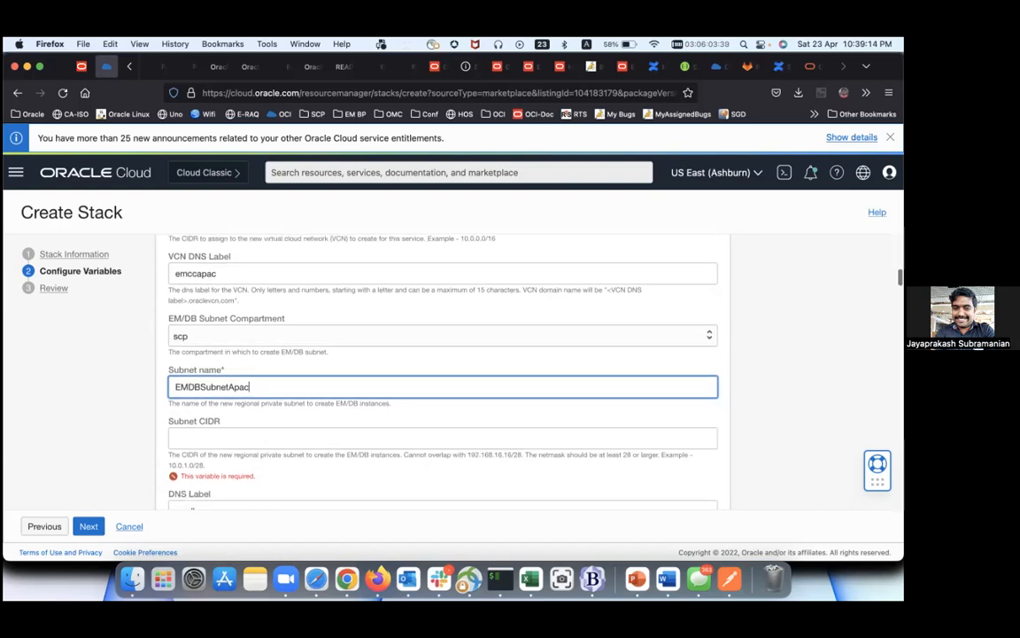
pyautogui.scroll(-2, 246, 412)
# Step: Set the EM/DB subnet CIDR to 10.0.1.0/24
pyautogui.click(231, 405)
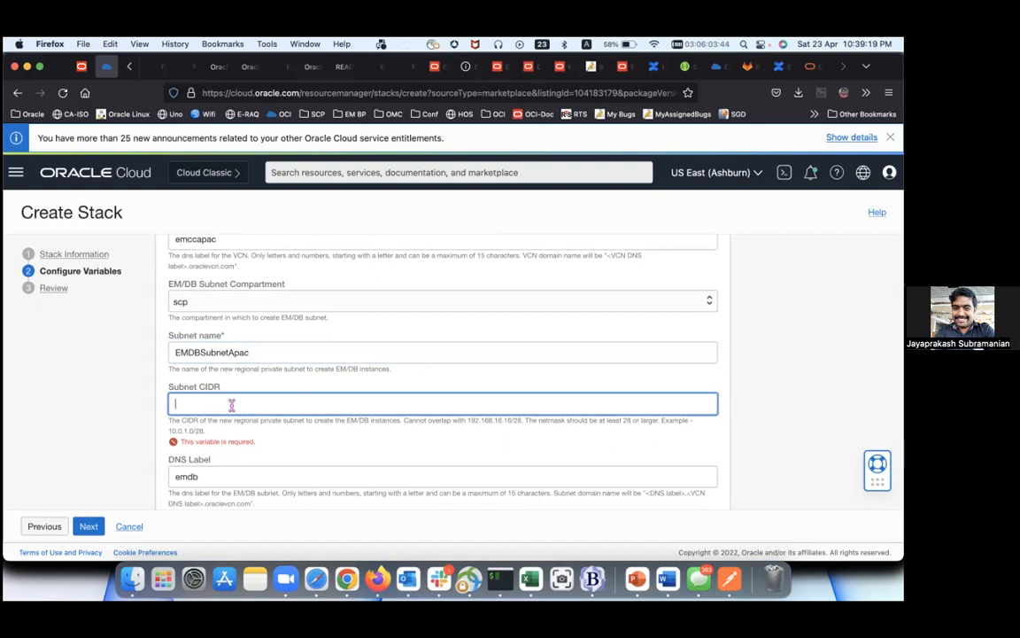
pyautogui.write('10')
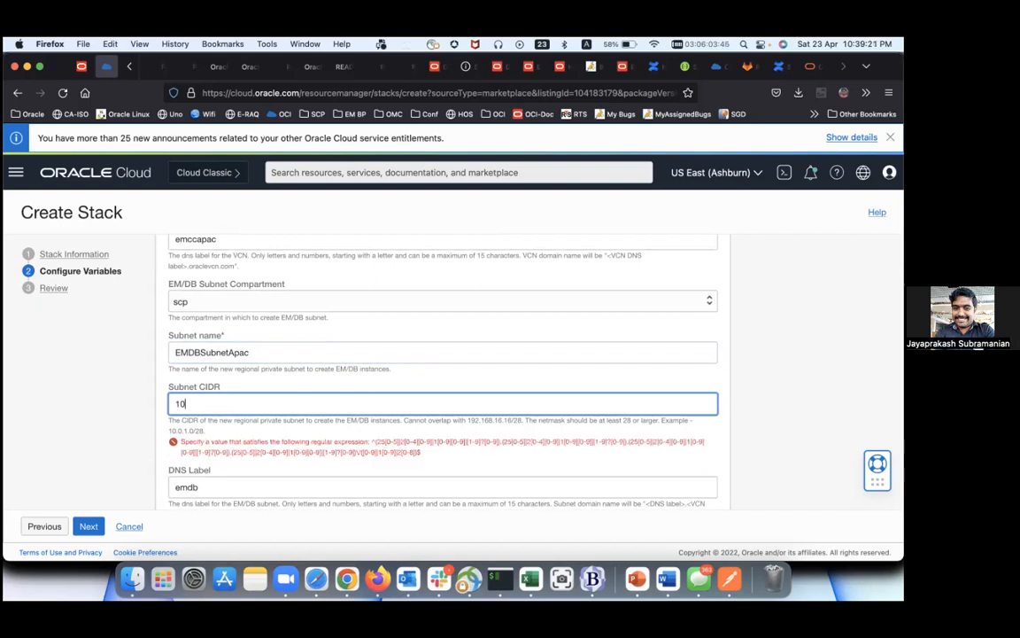
pyautogui.write('.')
pyautogui.scroll(2, 442, 372)
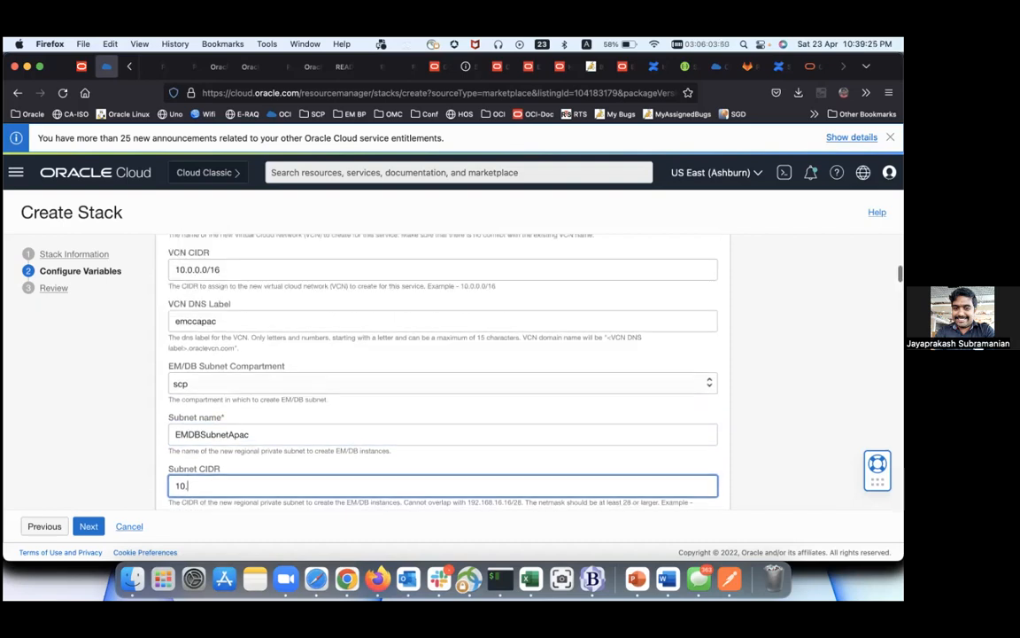
pyautogui.scroll(2, 212, 354)
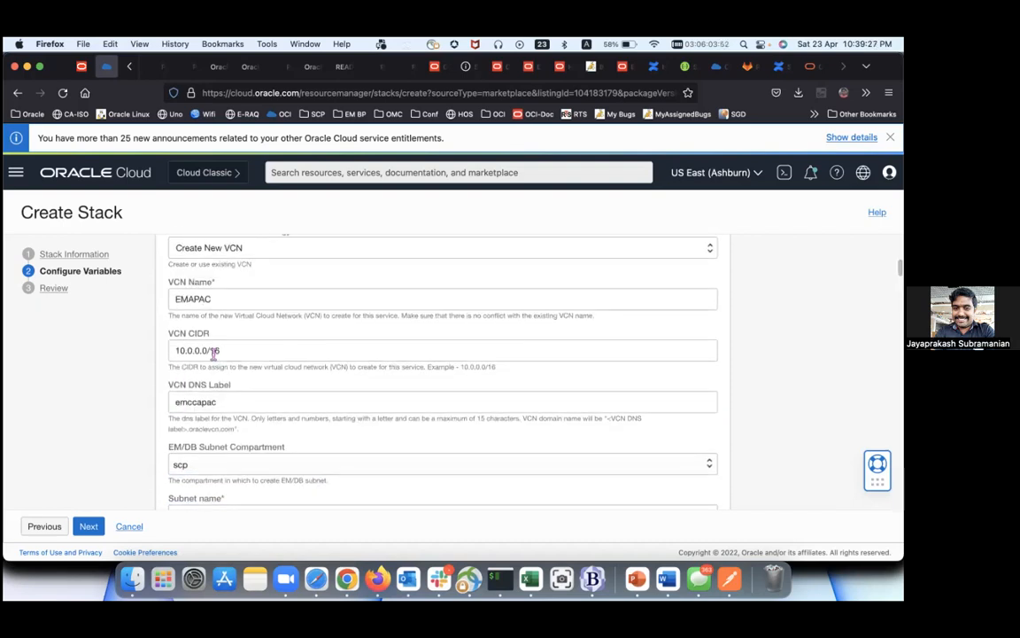
pyautogui.scroll(-4, 213, 354)
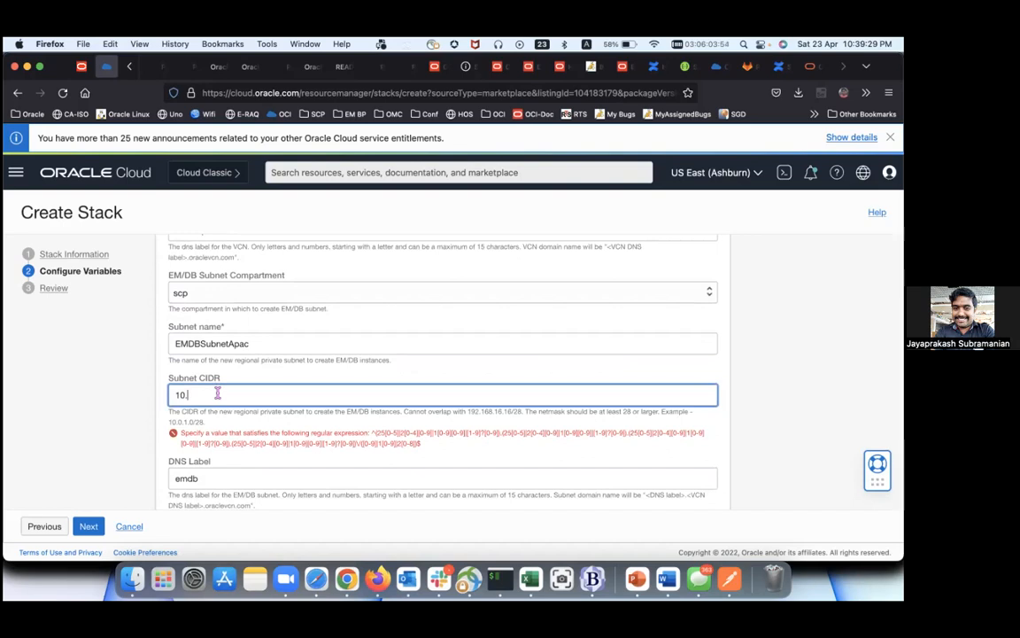
pyautogui.scroll(3, 217, 393)
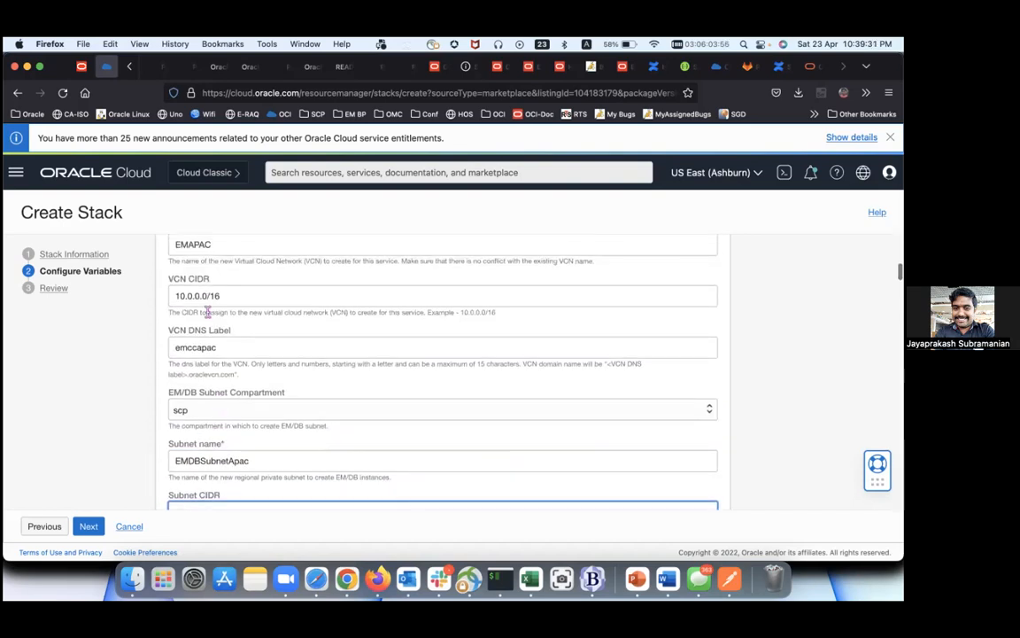
pyautogui.scroll(-4, 214, 343)
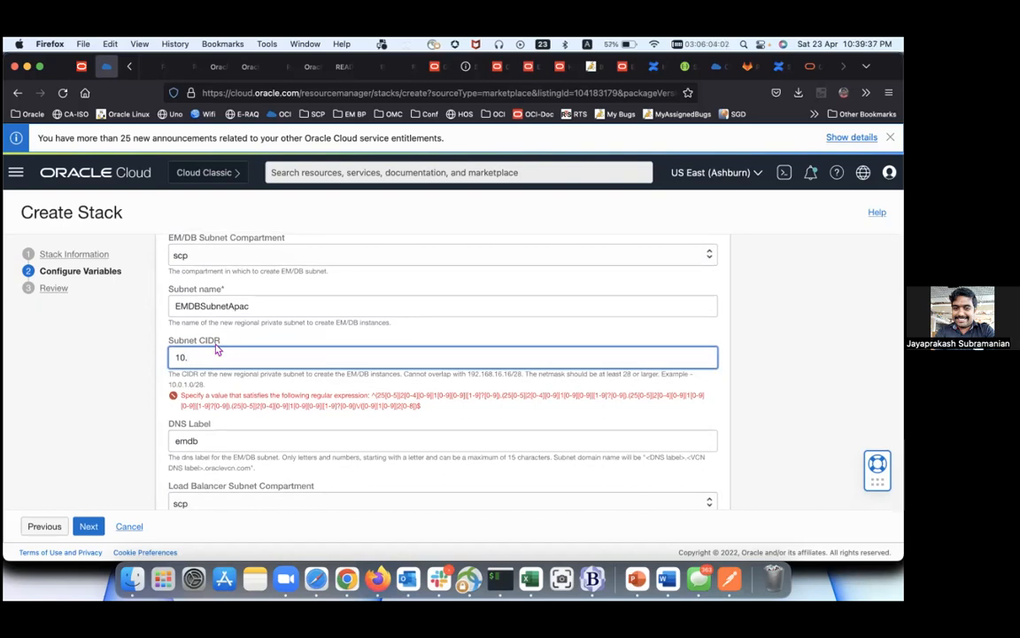
pyautogui.write('0.1.0/24')
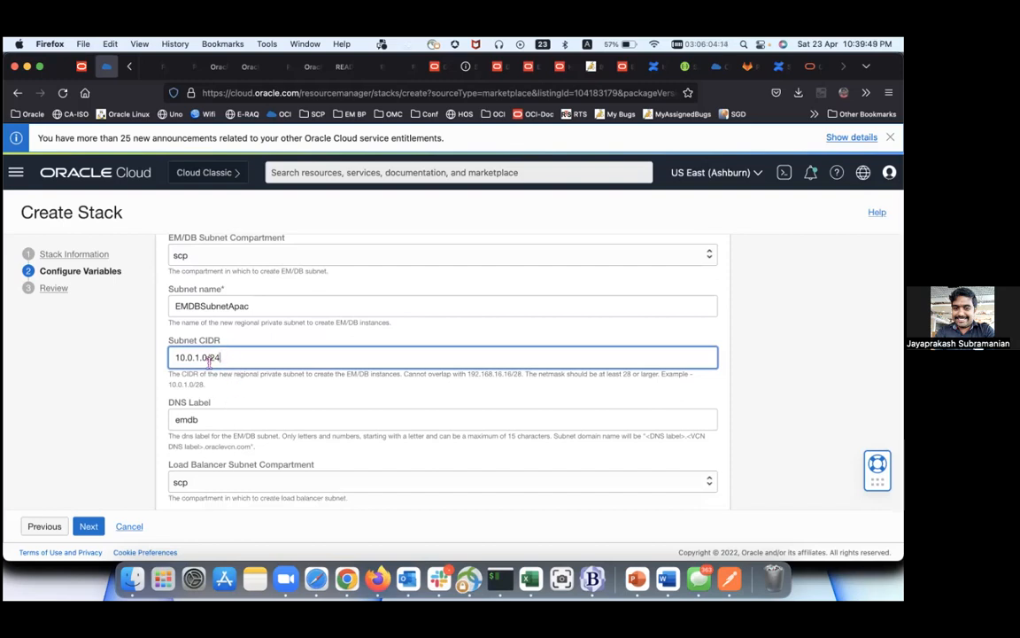
pyautogui.scroll(-1, 212, 381)
# Step: Set the EM/DB subnet DNS label to emdbapac
pyautogui.click(228, 406)
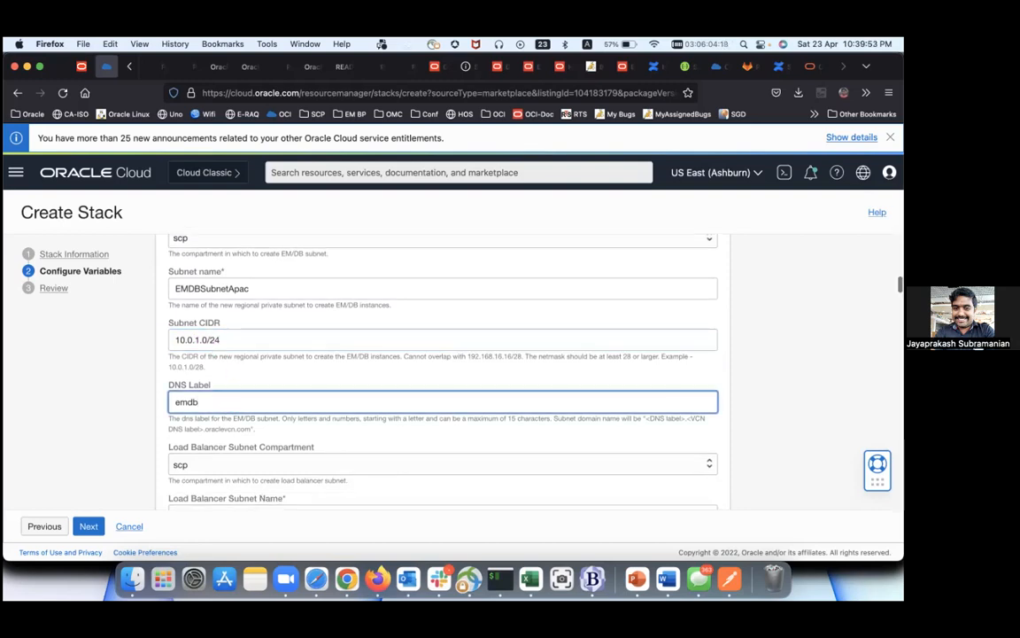
pyautogui.write('apac')
pyautogui.scroll(-2, 226, 450)
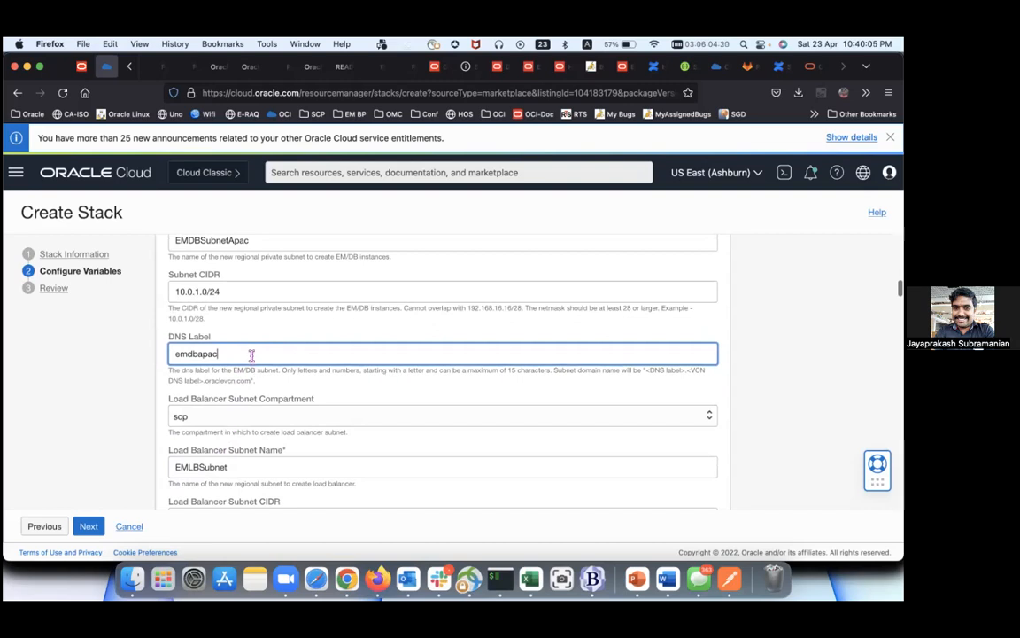
pyautogui.scroll(-1, 248, 352)
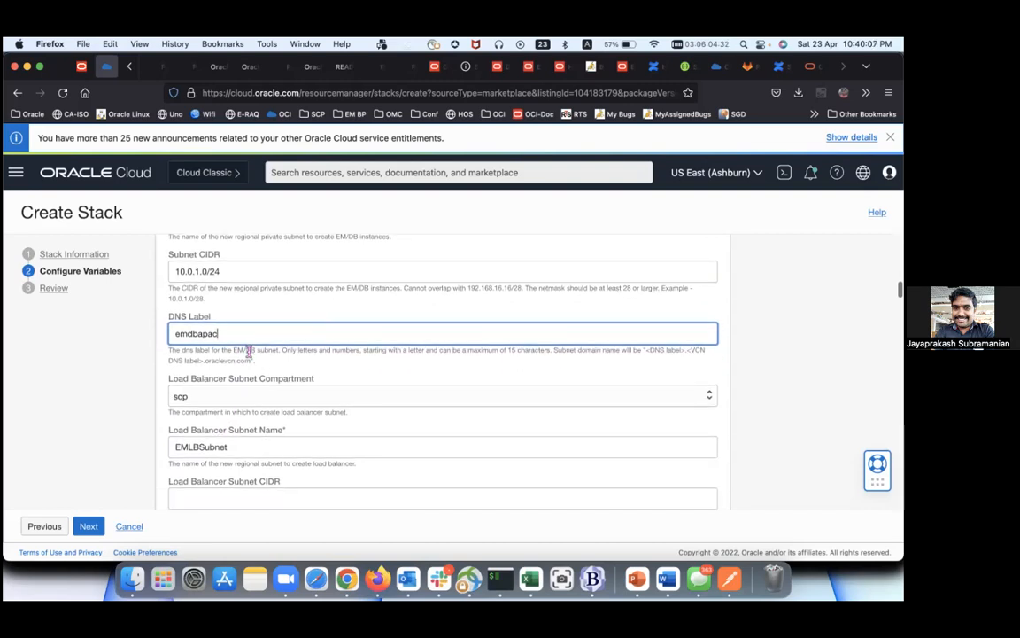
pyautogui.scroll(-1, 255, 390)
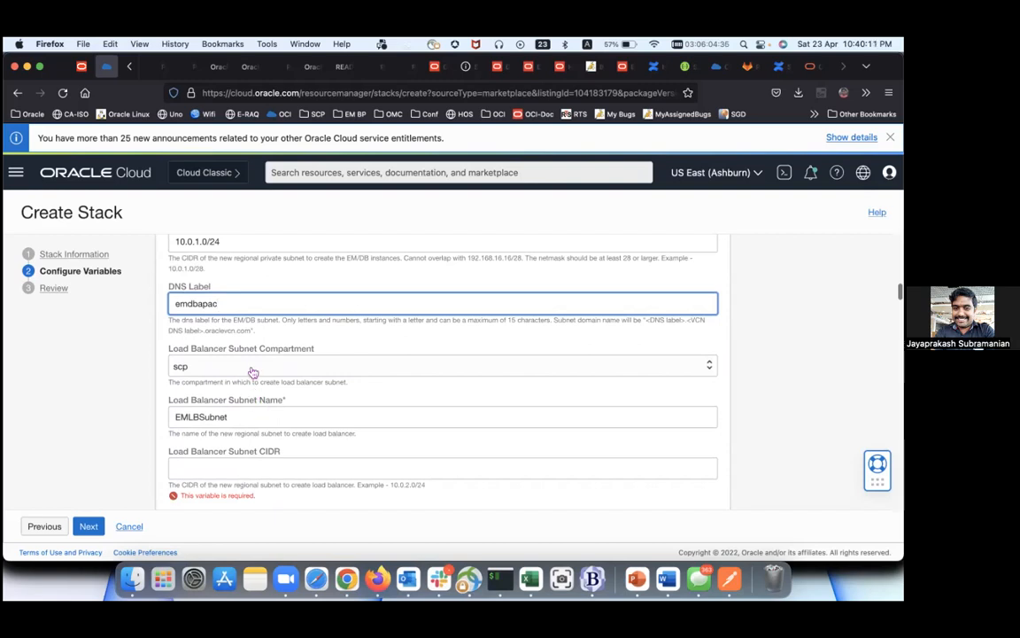
pyautogui.scroll(-1, 251, 368)
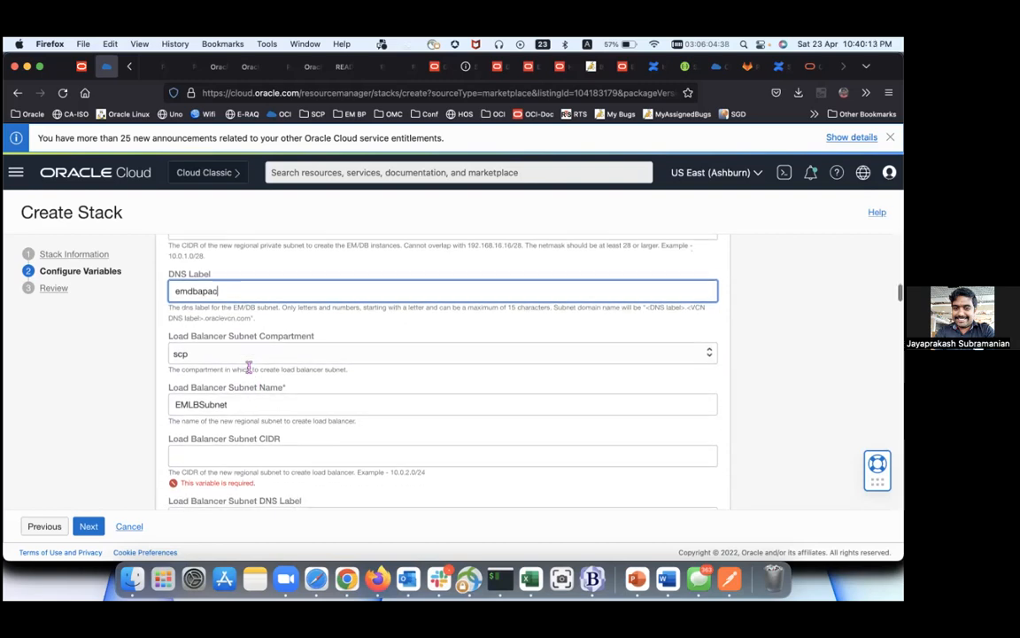
# Step: Rename the load balancer subnet to EMLBSubnetAPC with CIDR 10.0.2.0/24
pyautogui.click(249, 386)
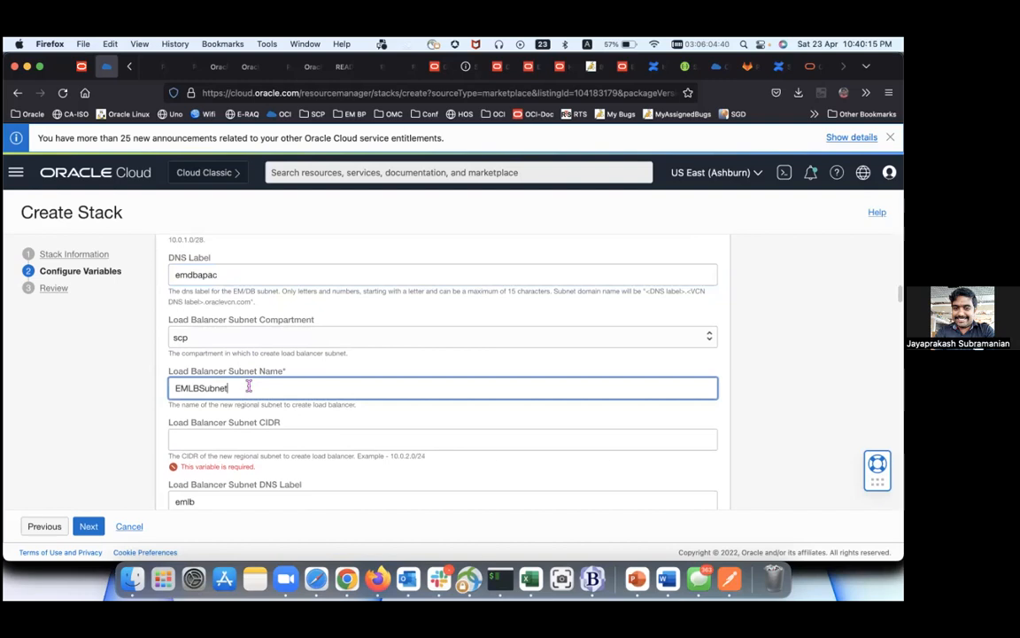
pyautogui.write('APC')
pyautogui.scroll(-2, 252, 420)
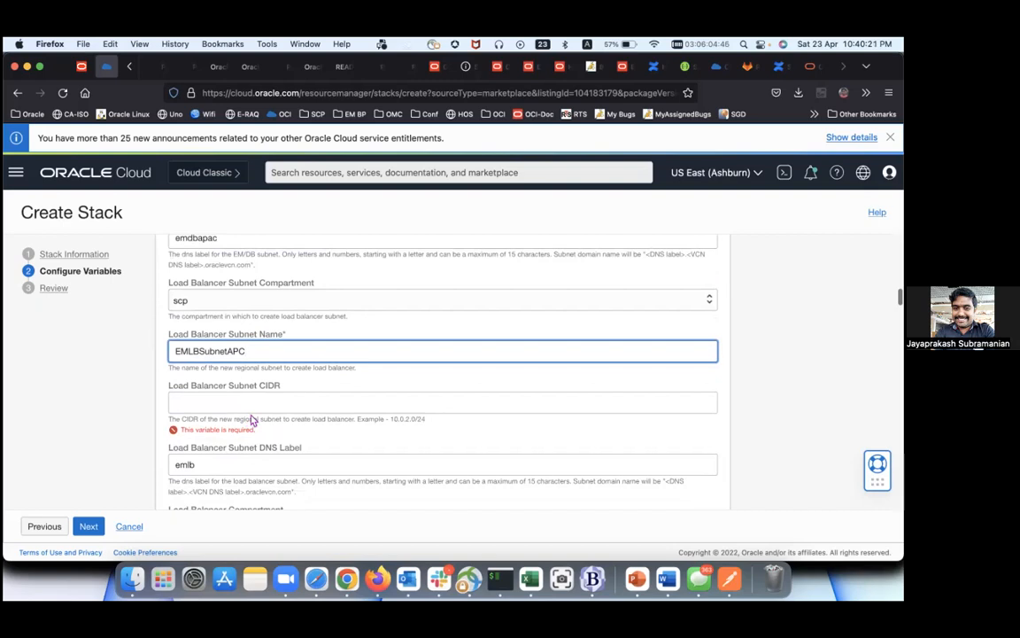
pyautogui.click(250, 404)
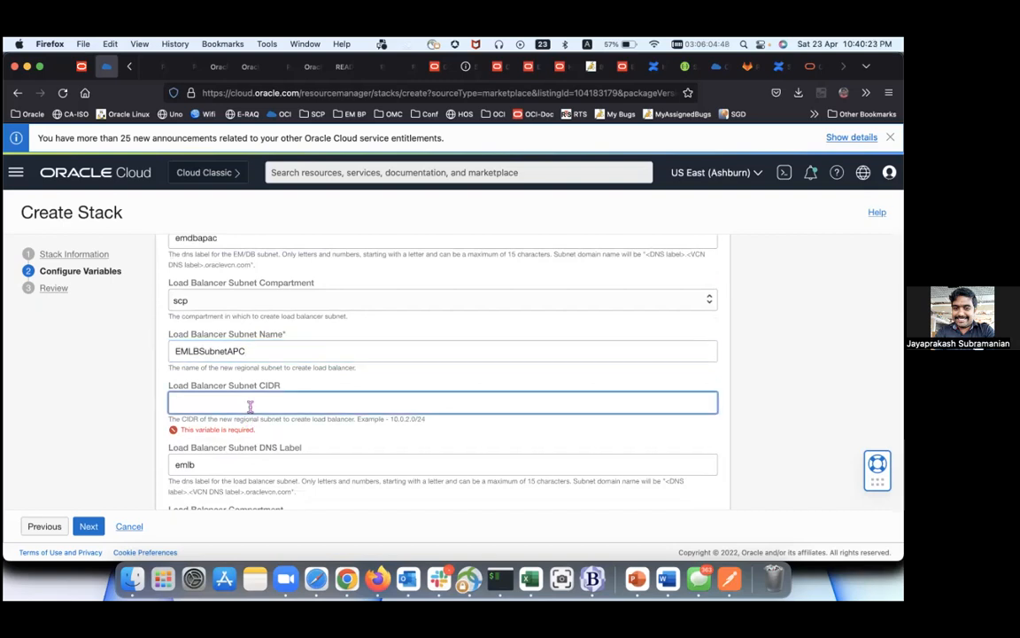
pyautogui.write('10.')
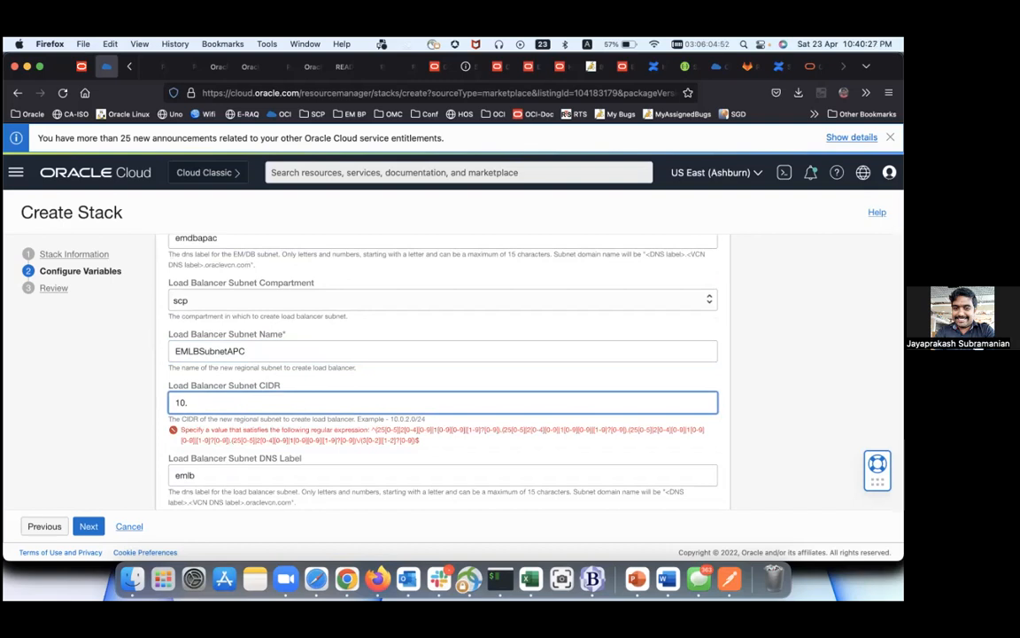
pyautogui.write('0.2.0/24')
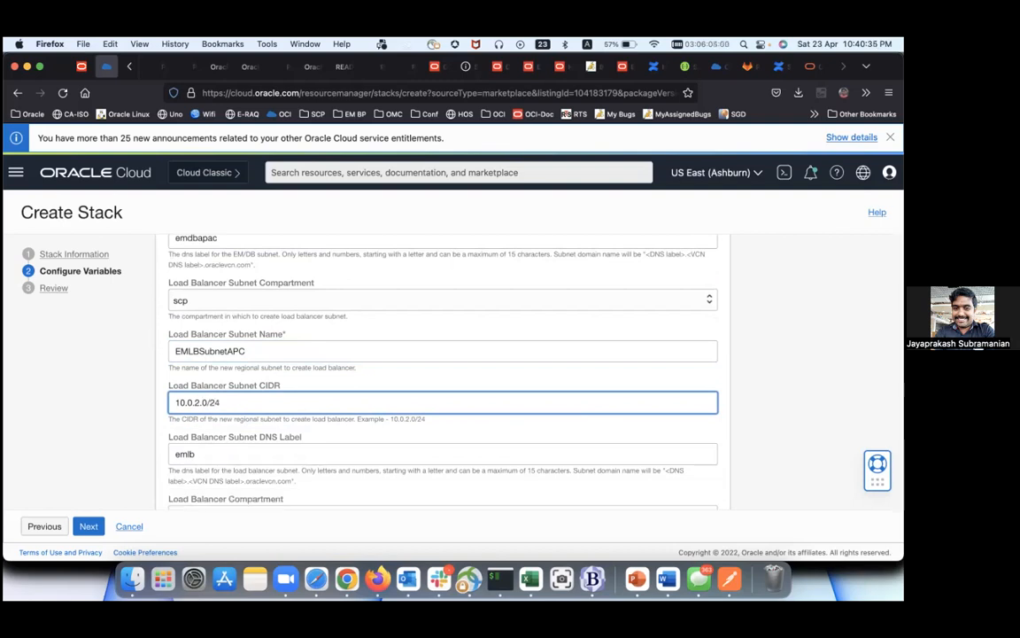
pyautogui.scroll(-2, 239, 361)
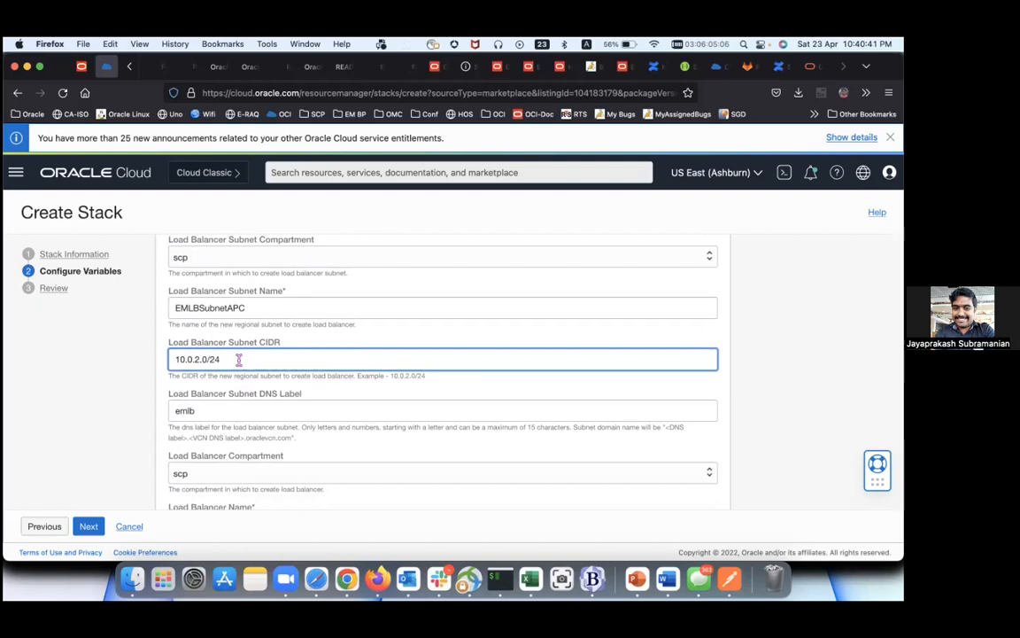
pyautogui.scroll(-2, 240, 360)
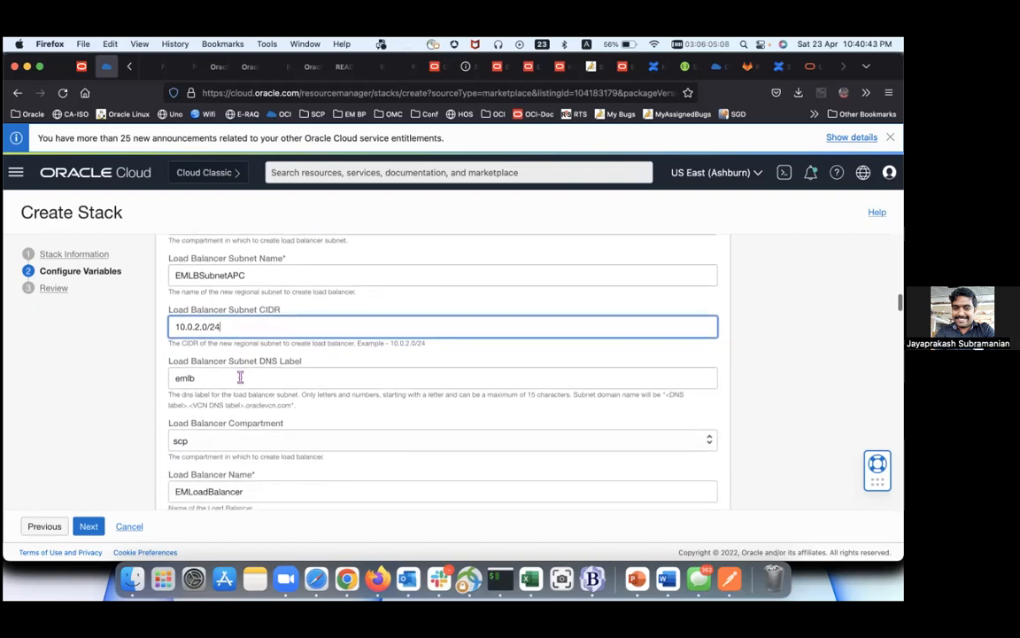
# Step: Set the load balancer subnet DNS label to emlbapac
pyautogui.click(240, 378)
pyautogui.write('apac')
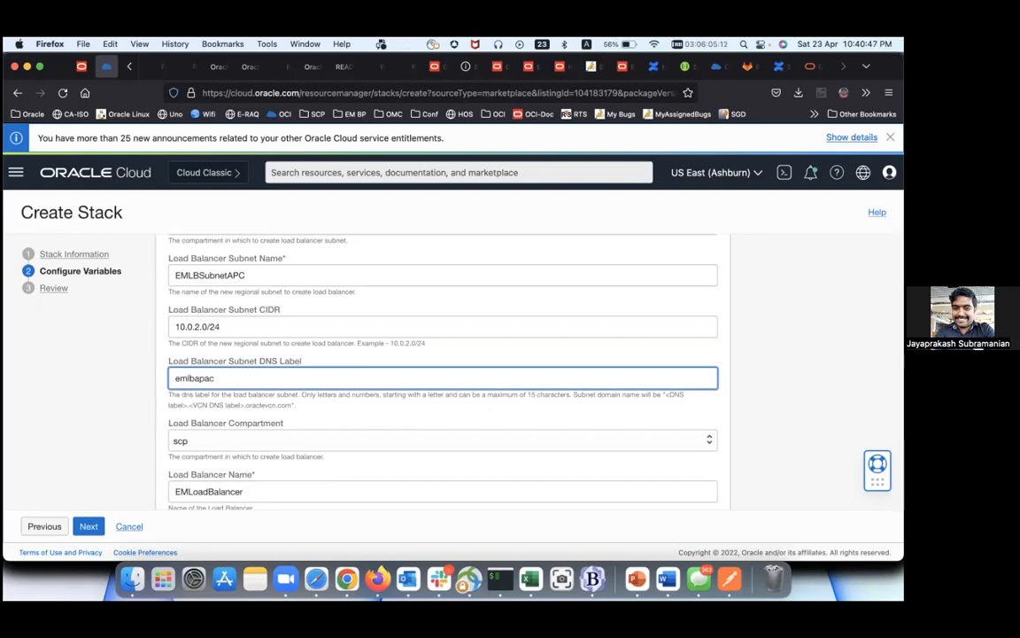
pyautogui.scroll(-2, 245, 404)
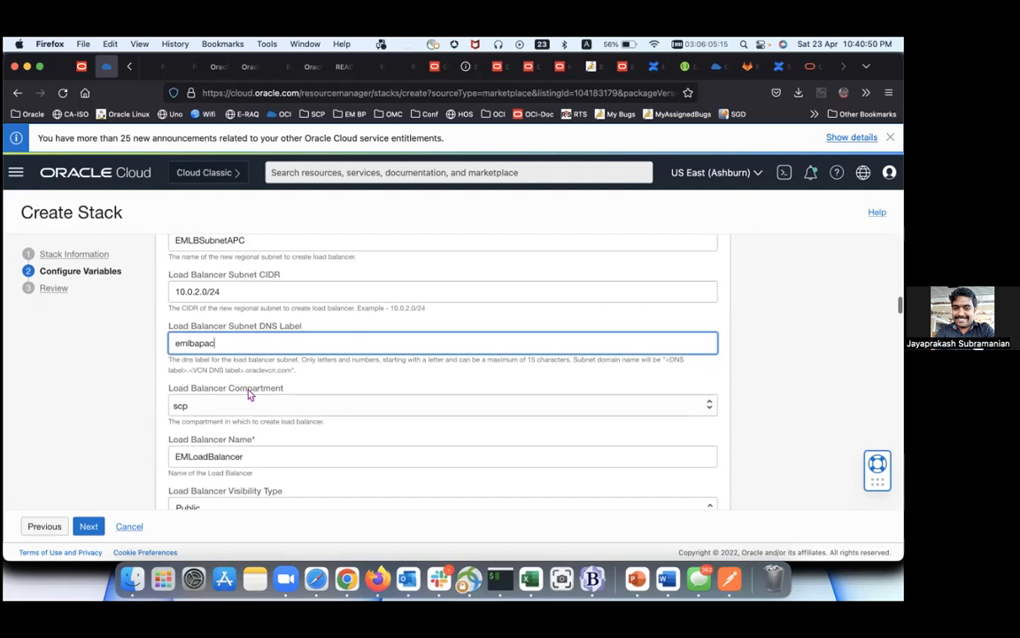
pyautogui.scroll(-1, 249, 396)
pyautogui.scroll(1, 248, 395)
pyautogui.scroll(-2, 246, 395)
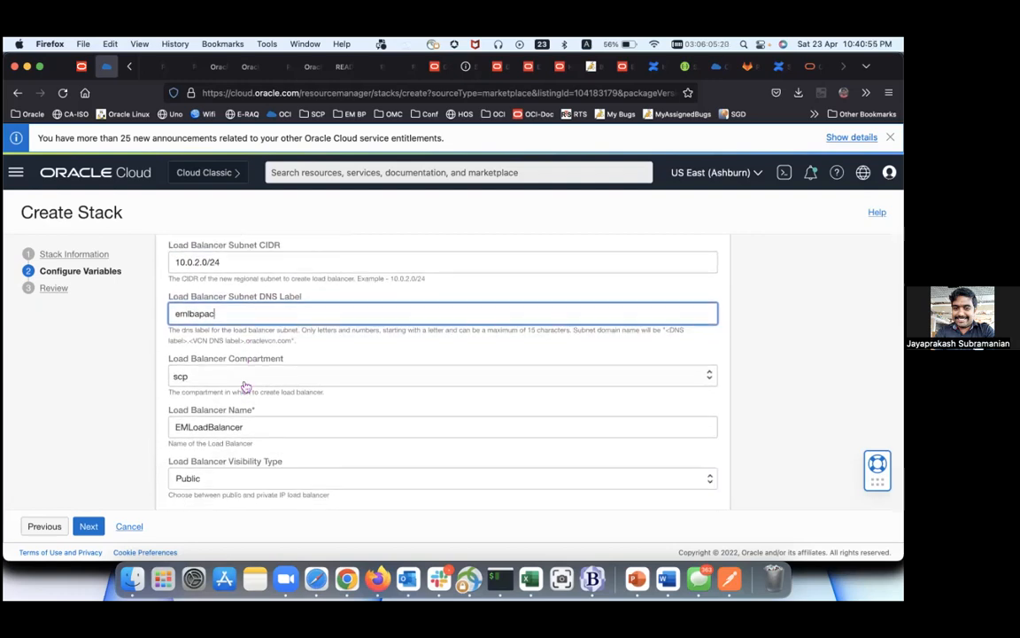
pyautogui.scroll(-3, 245, 387)
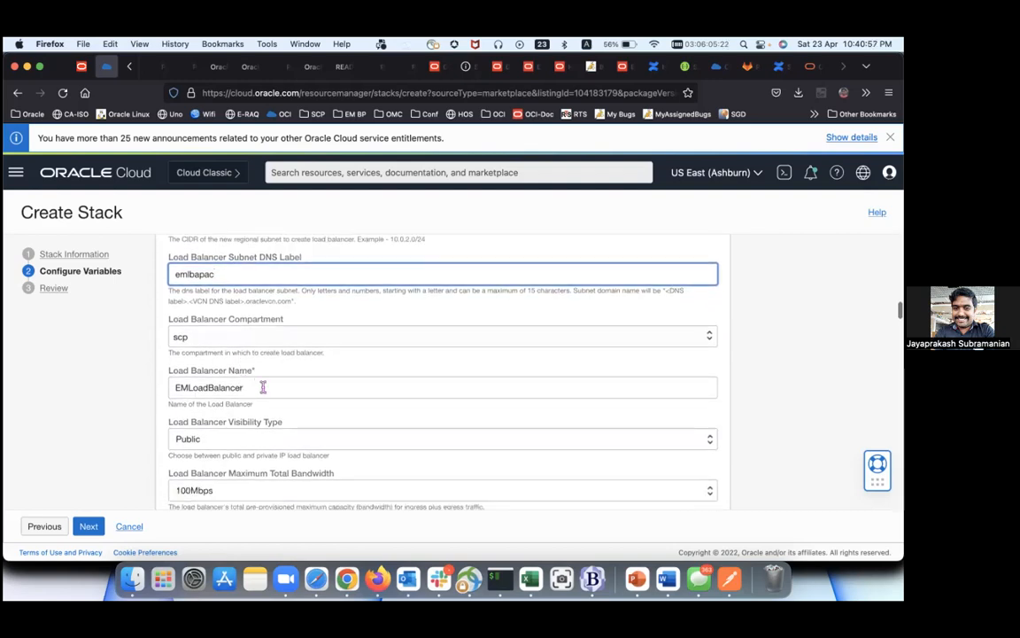
# Step: Rename the load balancer to EMLoadBalancerAPC and keep Public visibility
pyautogui.click(264, 387)
pyautogui.write('APC')
pyautogui.scroll(-4, 258, 388)
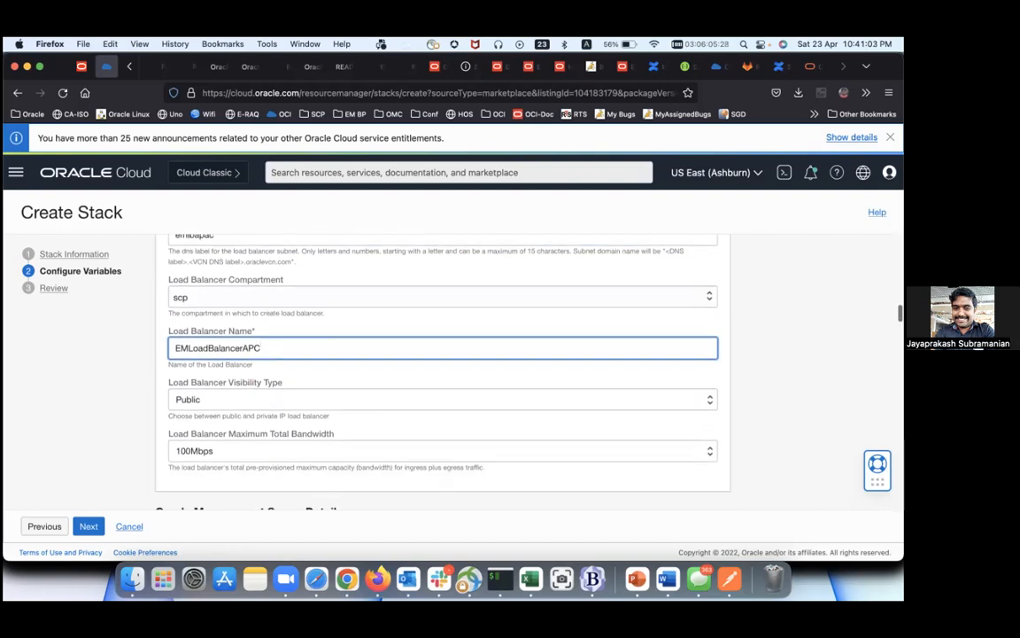
pyautogui.click(258, 386)
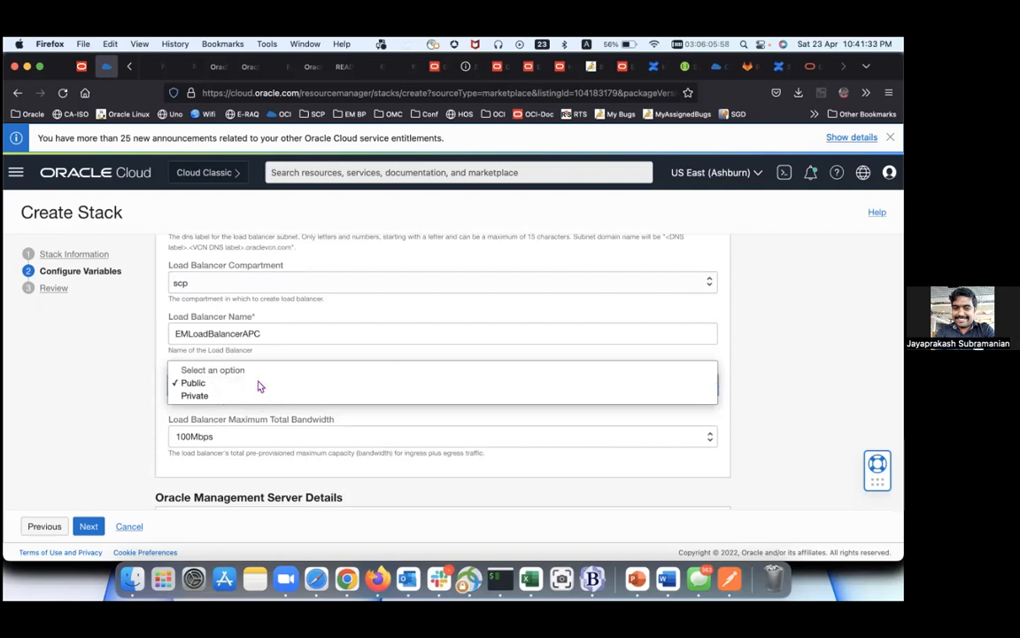
pyautogui.click(263, 384)
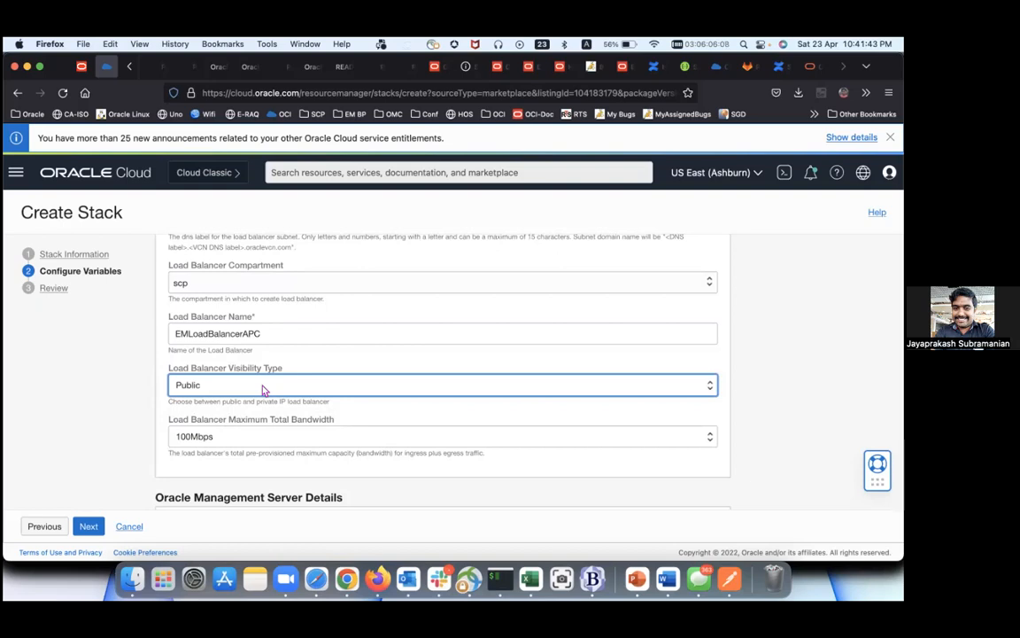
# Step: Keep the load balancer's maximum total bandwidth at 100Mbps
pyautogui.scroll(-2, 263, 390)
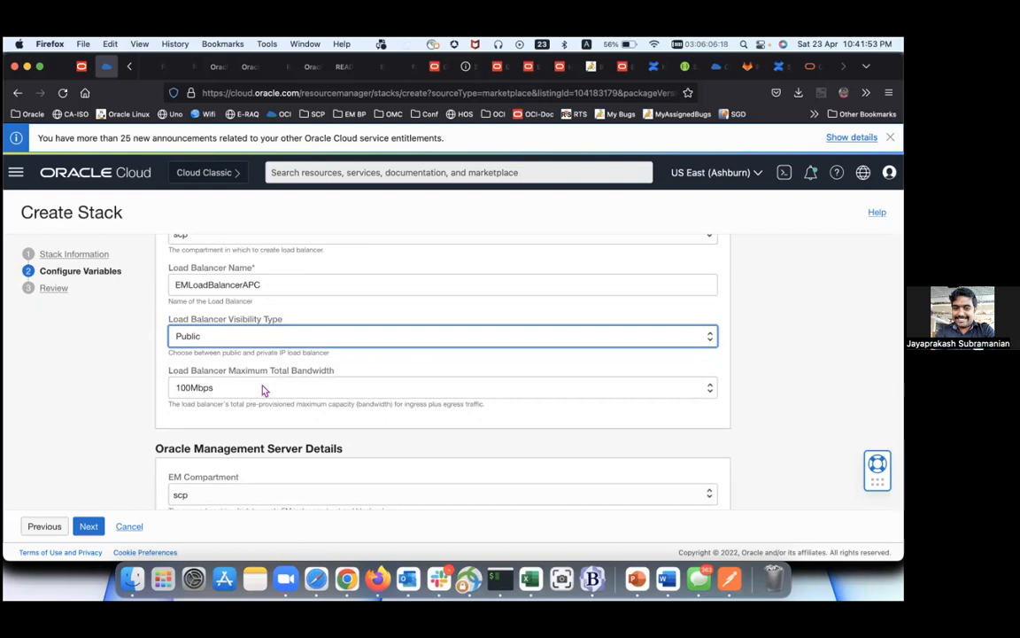
pyautogui.scroll(-2, 262, 390)
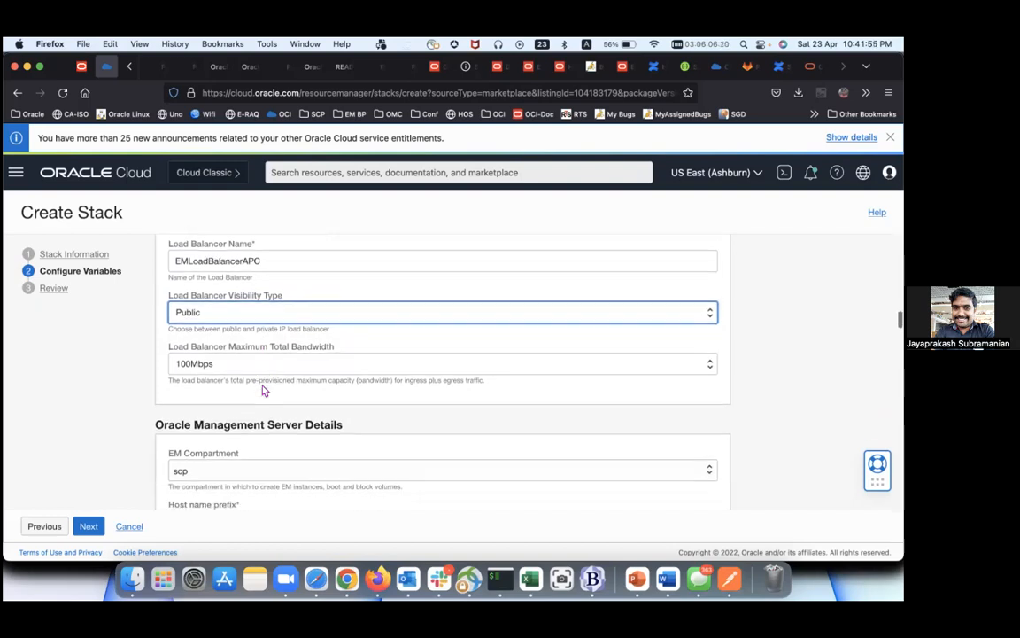
pyautogui.scroll(-1, 262, 390)
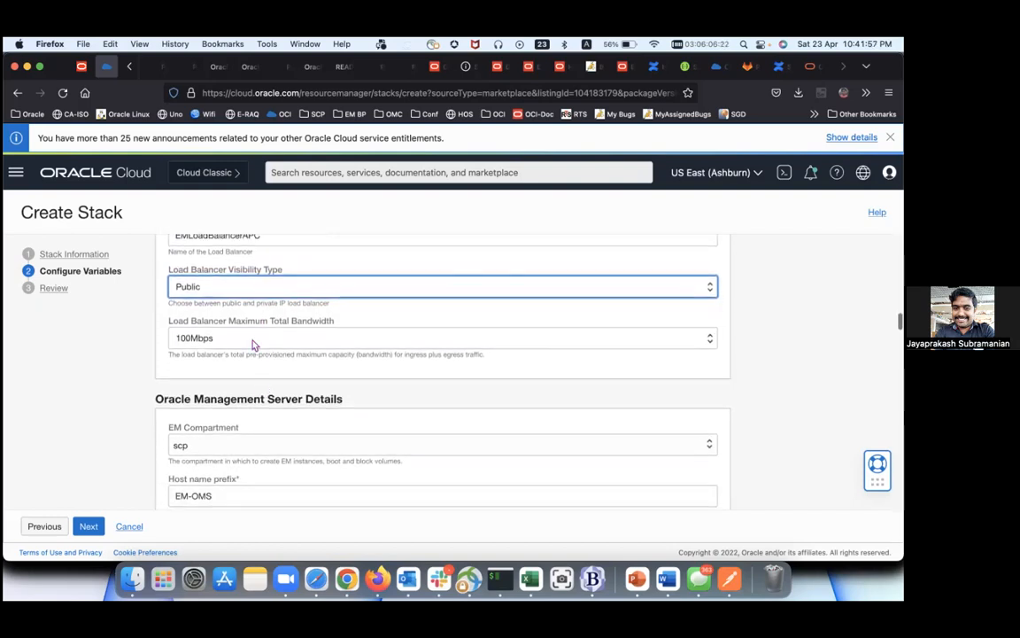
pyautogui.click(260, 344)
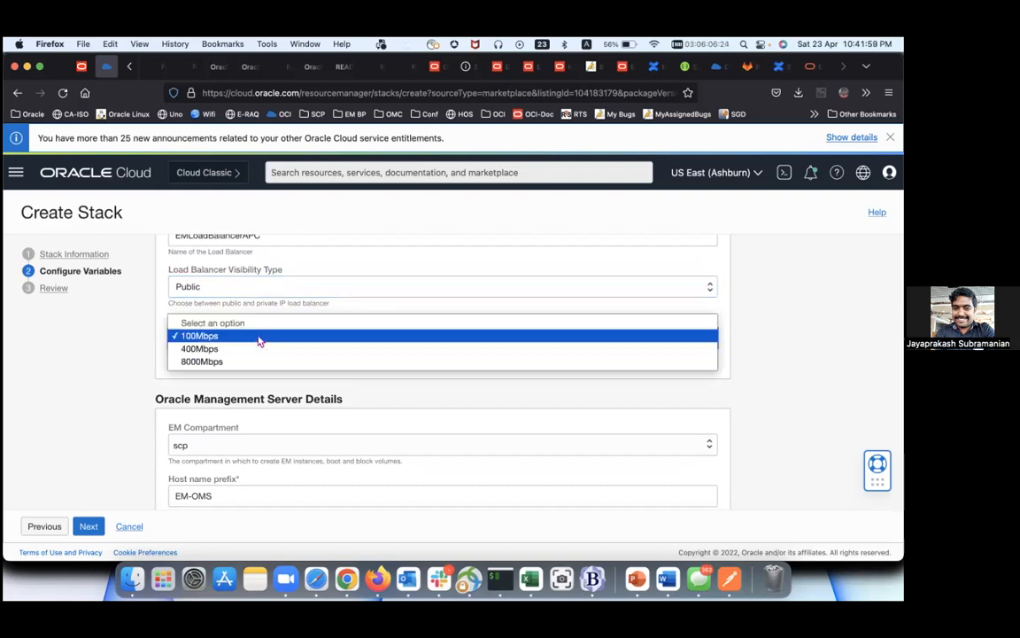
pyautogui.click(259, 340)
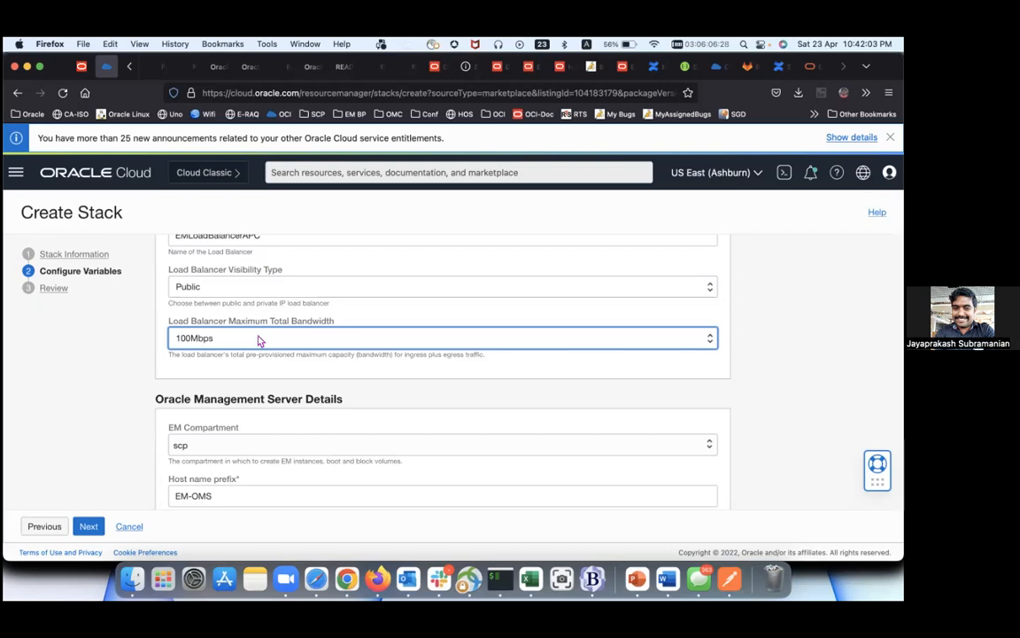
pyautogui.scroll(-1, 259, 340)
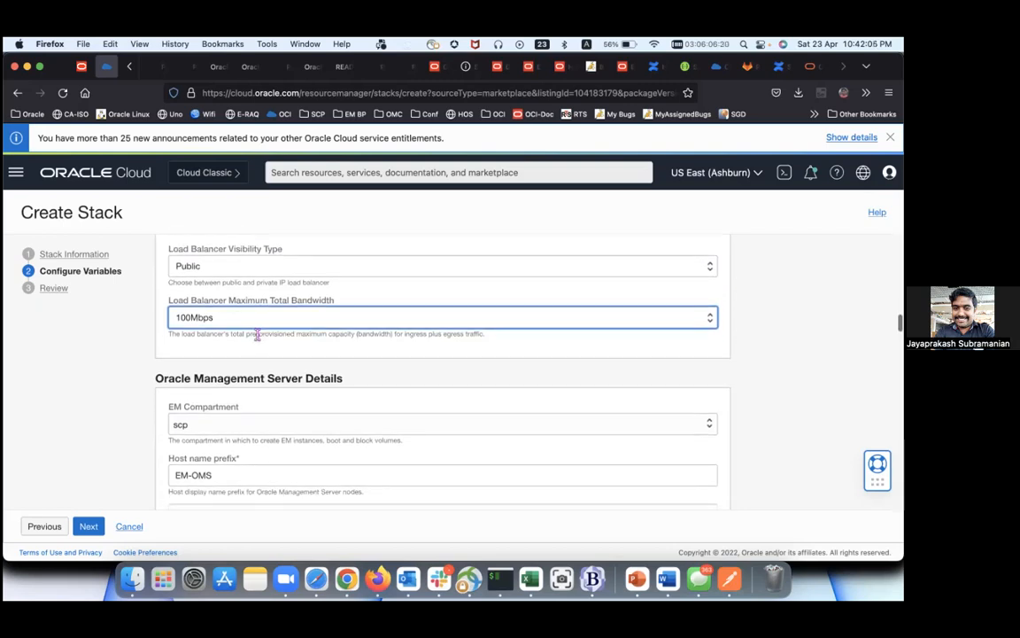
pyautogui.click(259, 321)
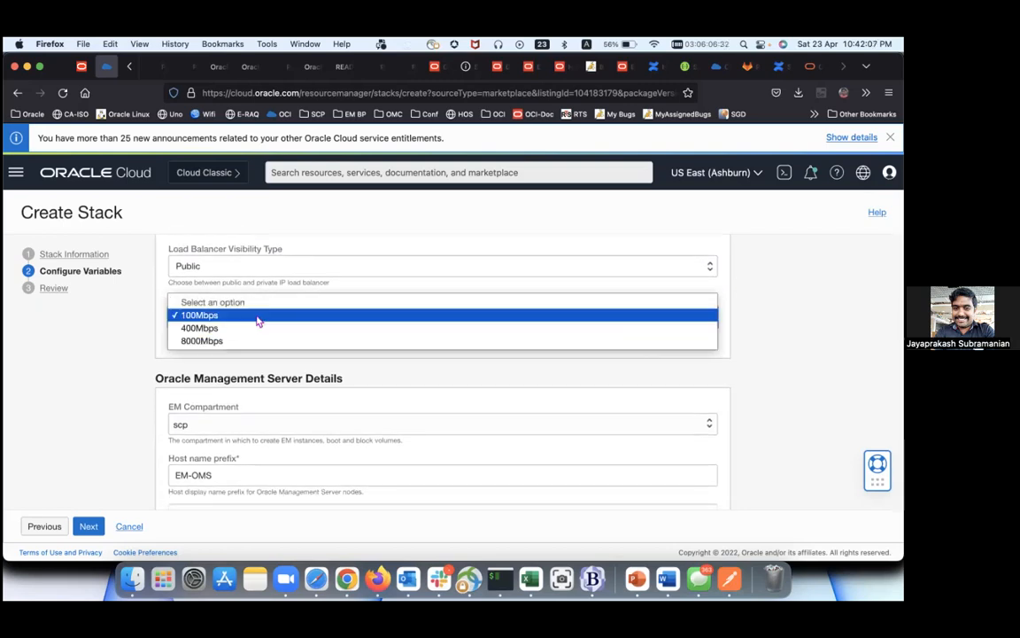
pyautogui.click(113, 355)
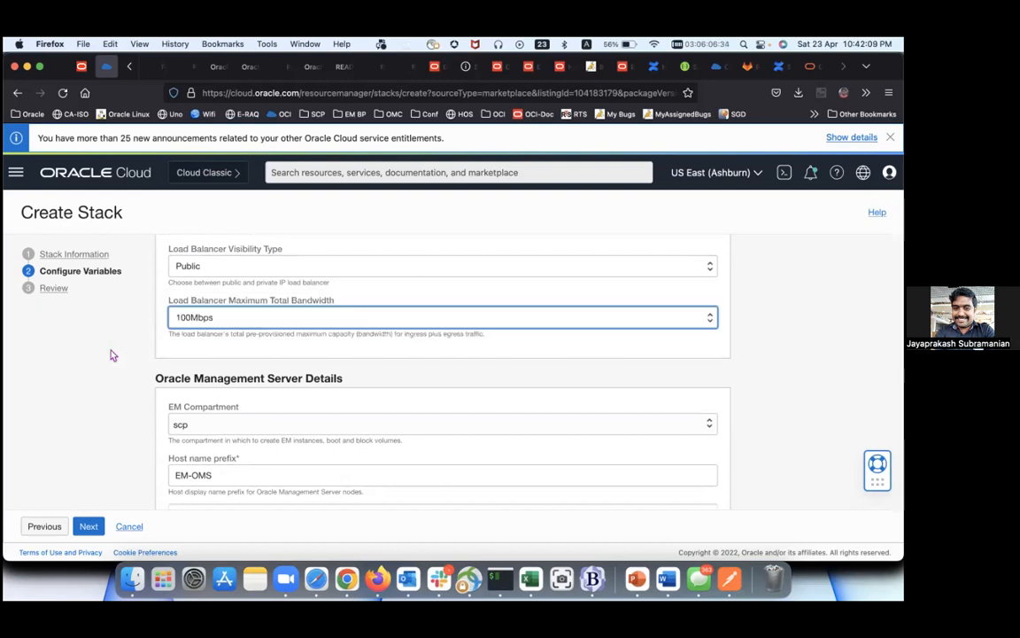
# Step: Keep the EM compartment as scp and set the OMS host name prefix to EM-OMS-APS
pyautogui.scroll(-1, 250, 421)
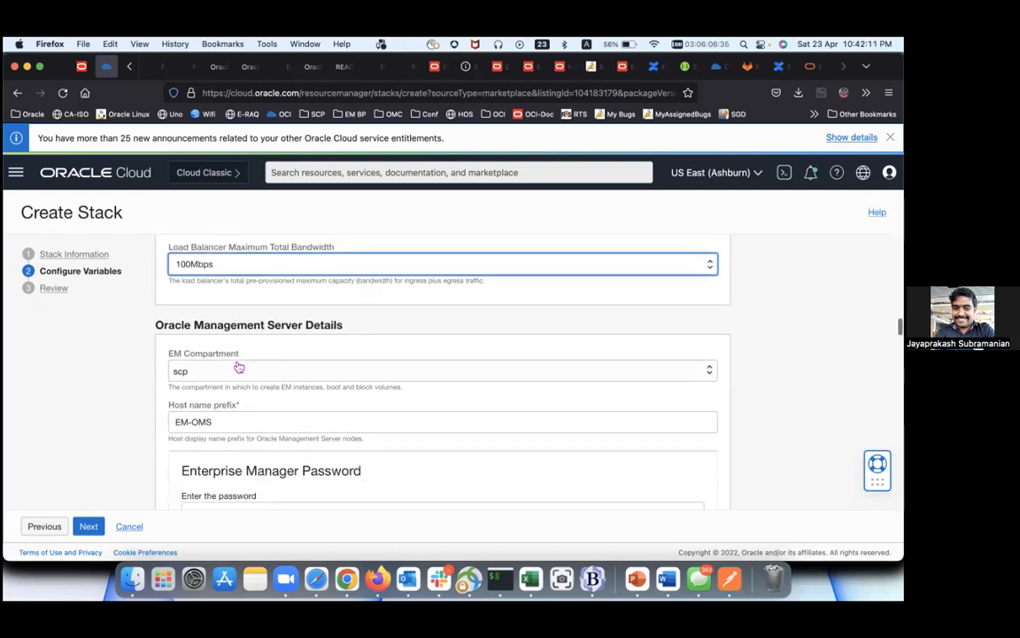
pyautogui.scroll(-1, 257, 341)
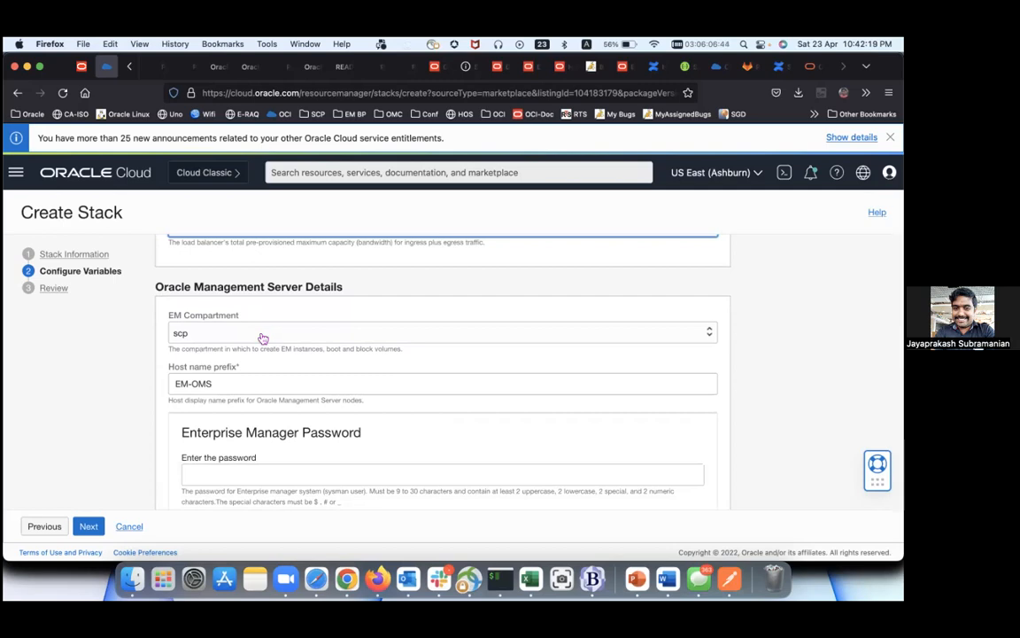
pyautogui.click(263, 338)
pyautogui.click(203, 329)
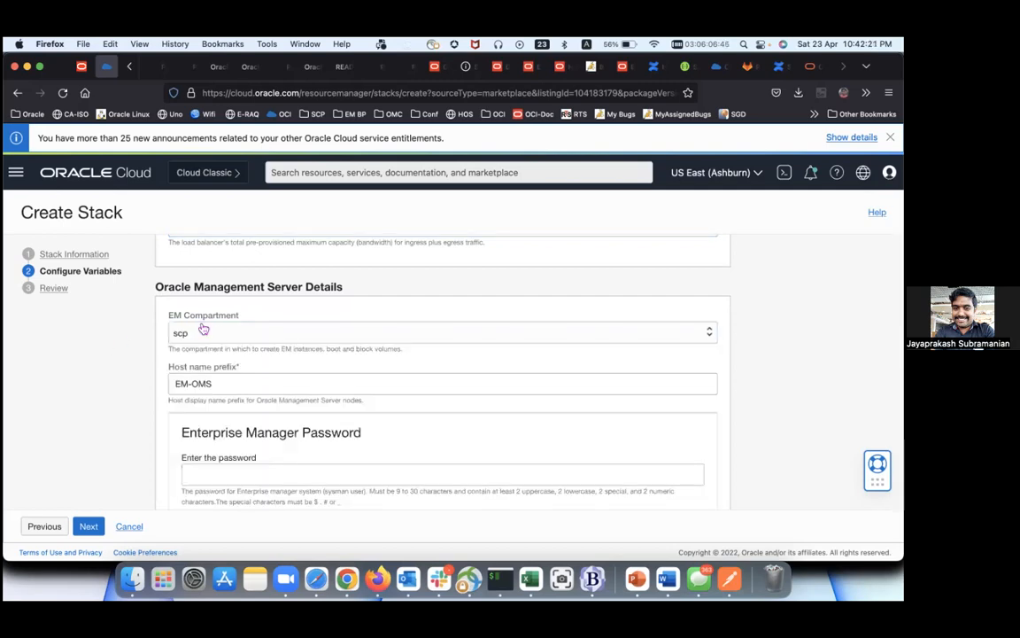
pyautogui.click(243, 384)
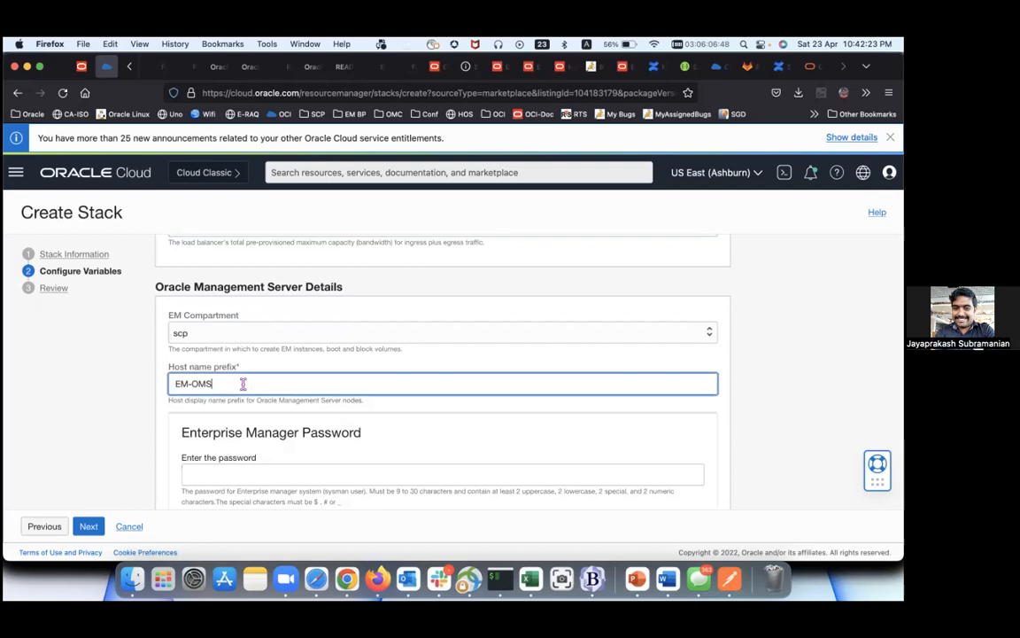
pyautogui.write('-APS')
pyautogui.scroll(-1, 221, 373)
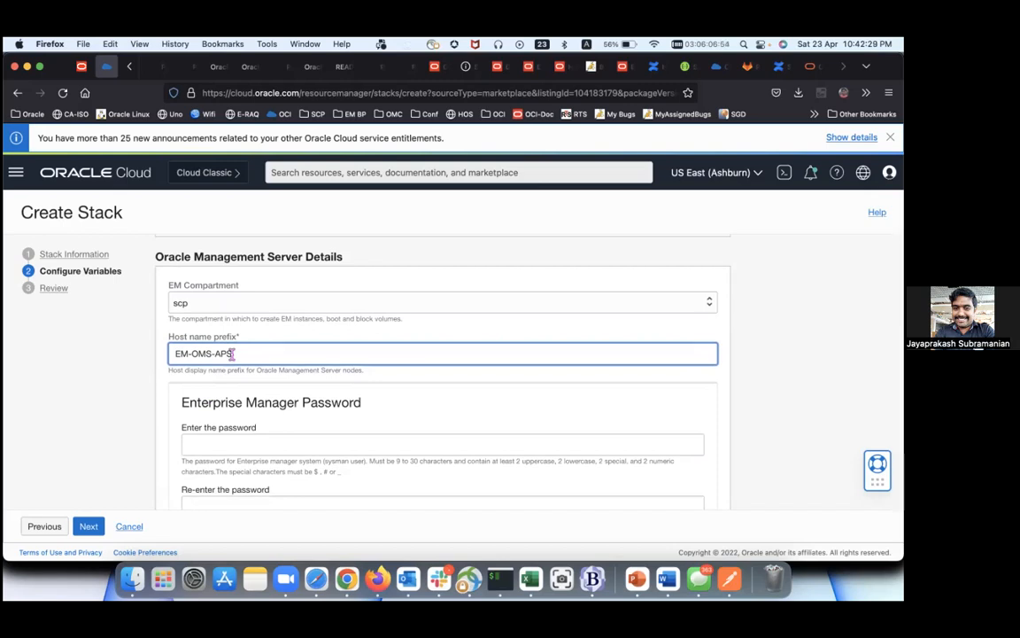
pyautogui.scroll(-1, 232, 354)
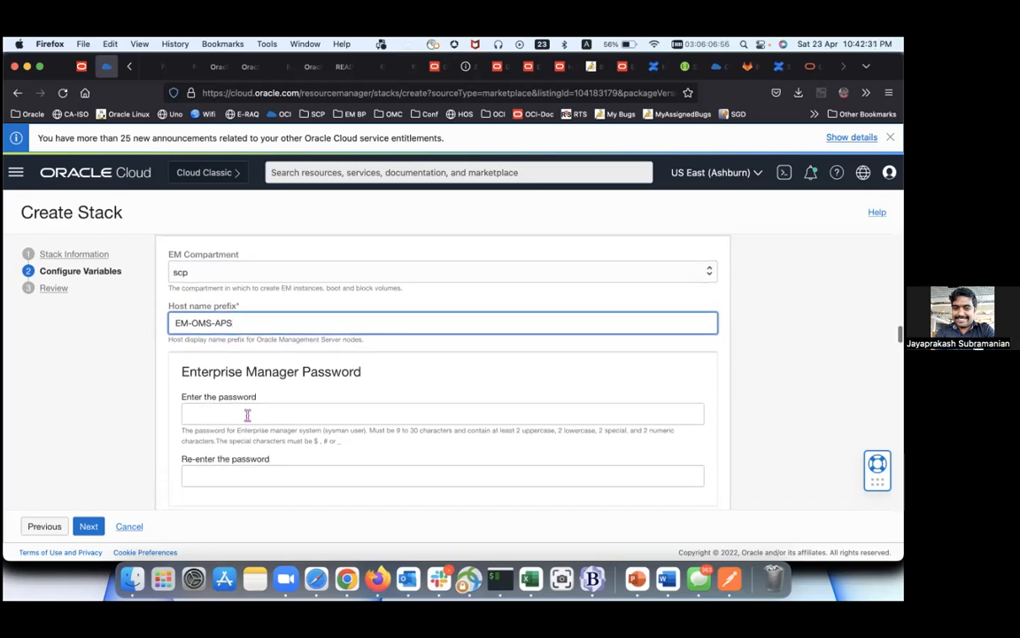
# Step: Enter the Enterprise Manager password and confirm it in the re-enter field
pyautogui.click(247, 415)
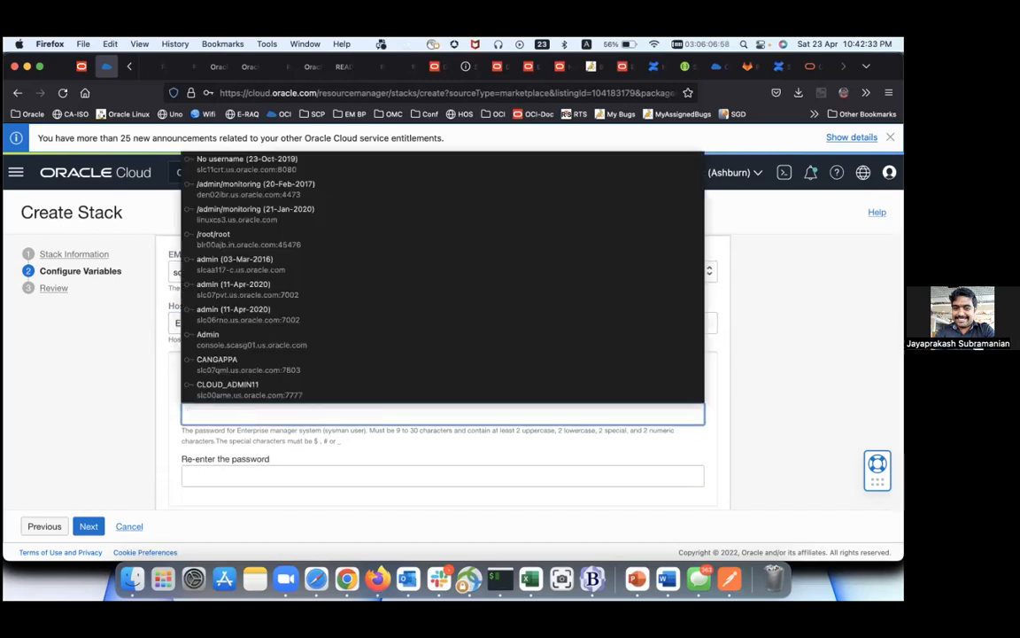
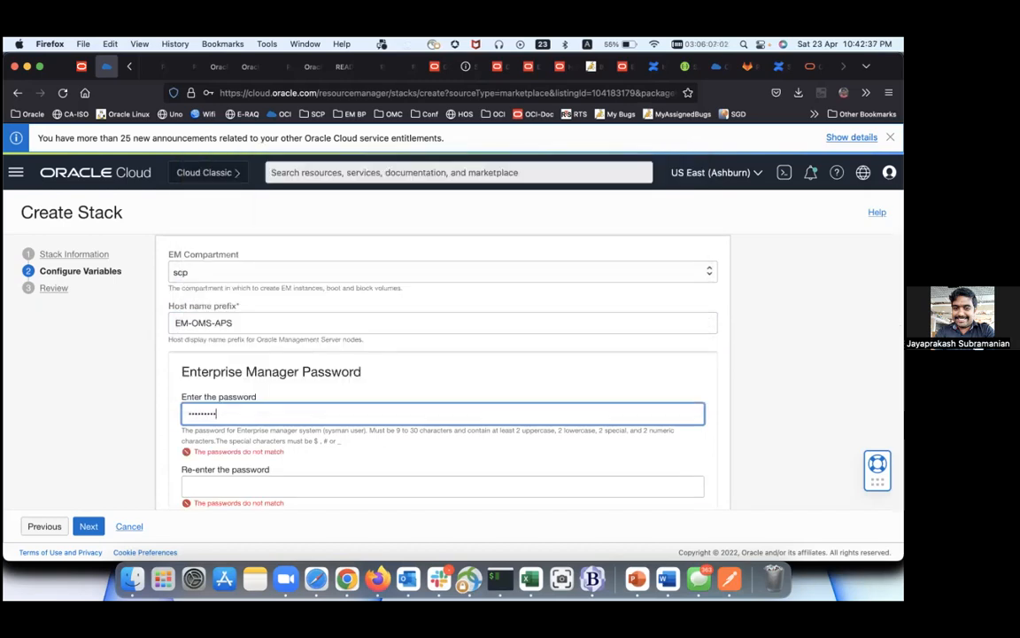
pyautogui.press('Tab')
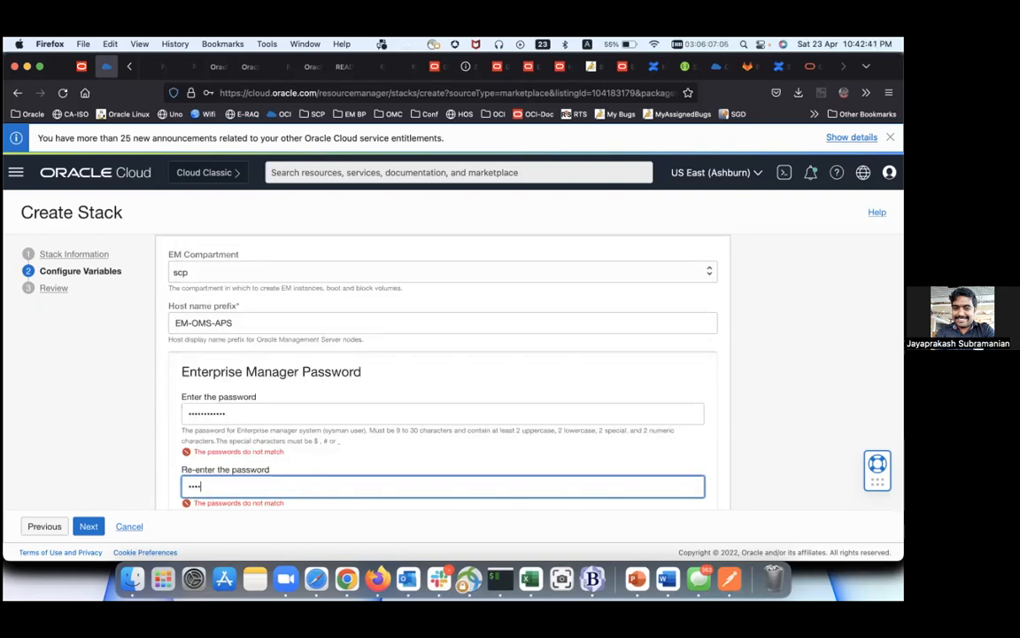
pyautogui.scroll(-3, 210, 404)
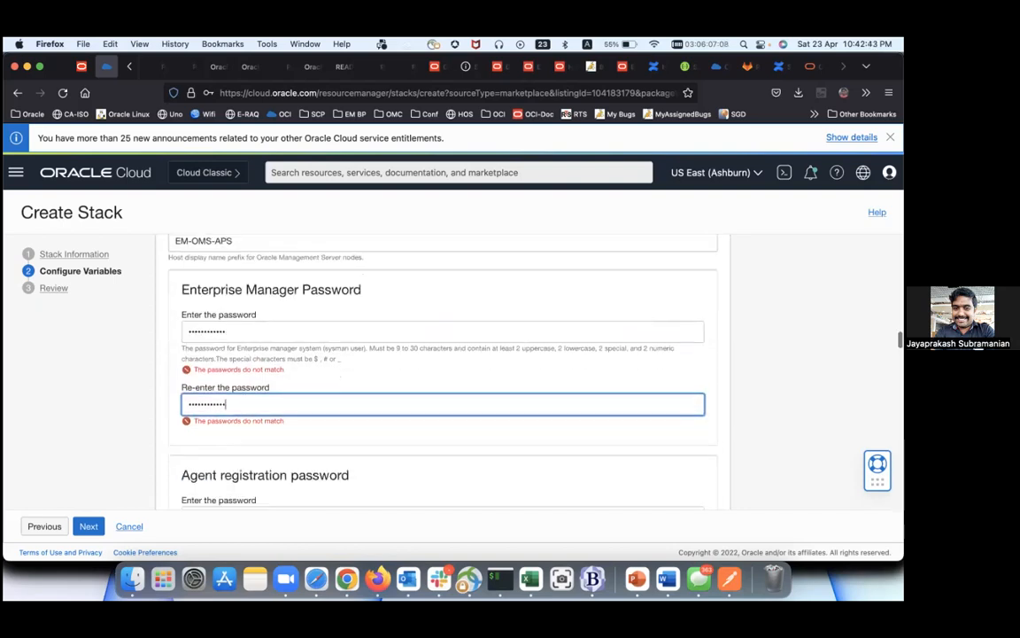
# Step: Retype the Enterprise Manager password and its confirmation so the two entries match
pyautogui.click(217, 445)
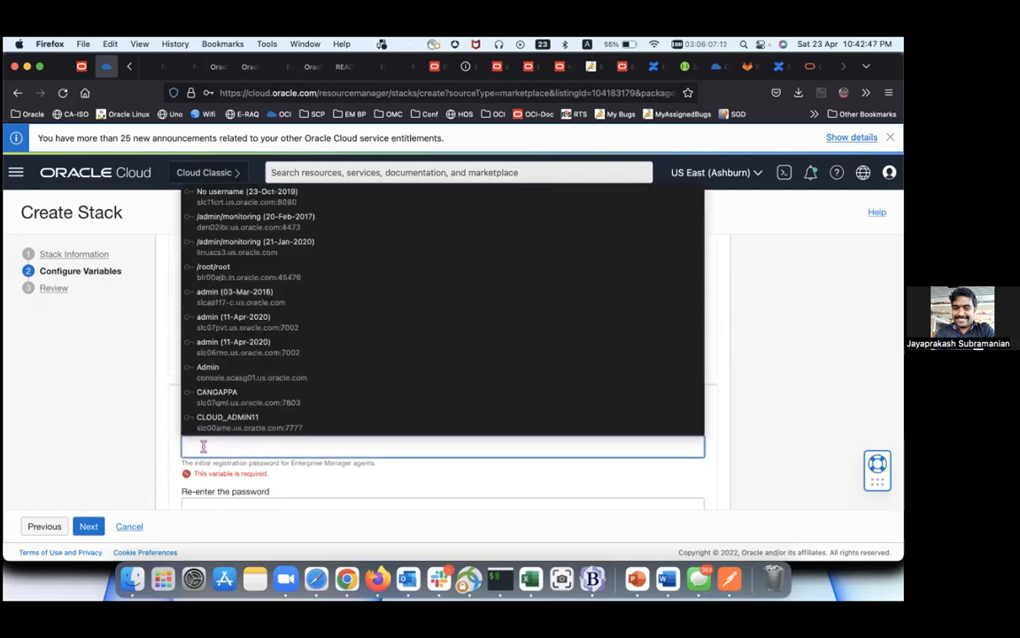
pyautogui.click(212, 435)
pyautogui.click(219, 444)
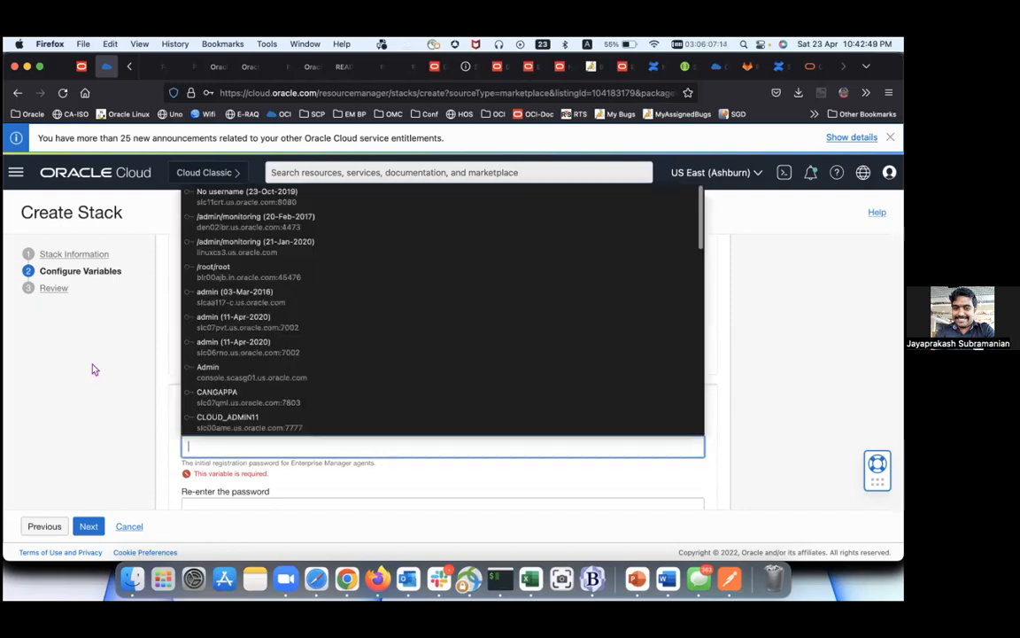
pyautogui.press('Escape')
pyautogui.click(256, 326)
pyautogui.click(252, 329)
pyautogui.press('super+a')
pyautogui.write('••••••••••••')
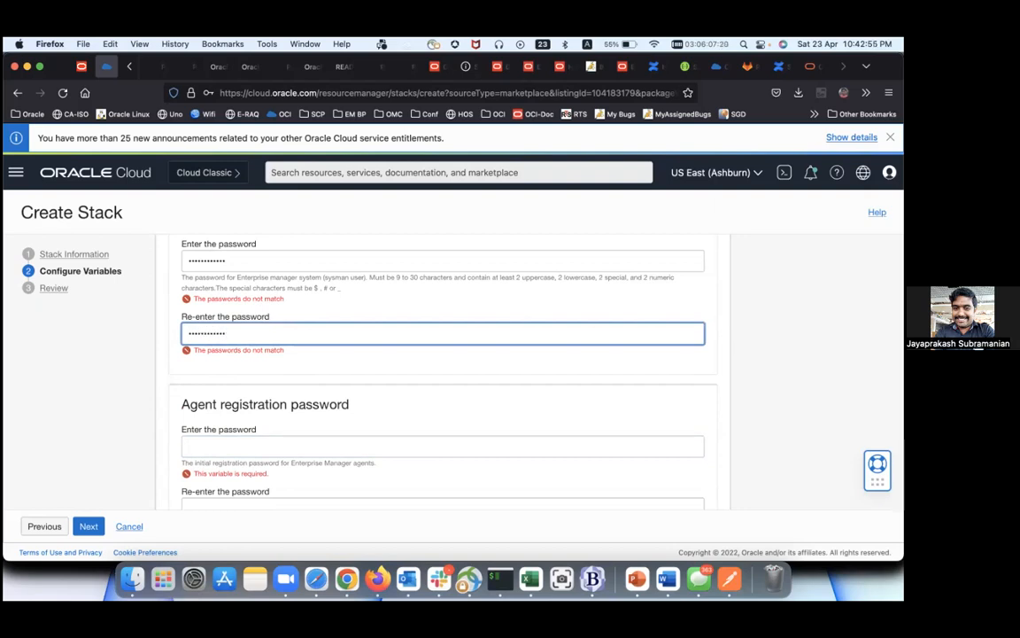
pyautogui.doubleClick(272, 262)
pyautogui.write('•••')
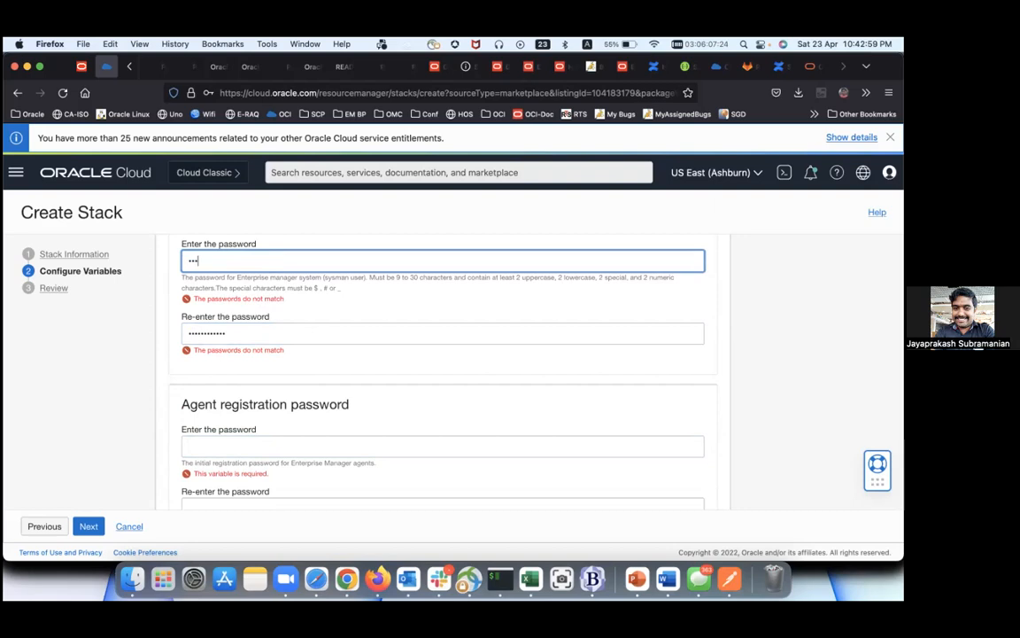
pyautogui.write('•••••••••')
# Step: Enter the agent registration password in both the password and re-enter fields
pyautogui.click(246, 422)
pyautogui.write('•••••••••')
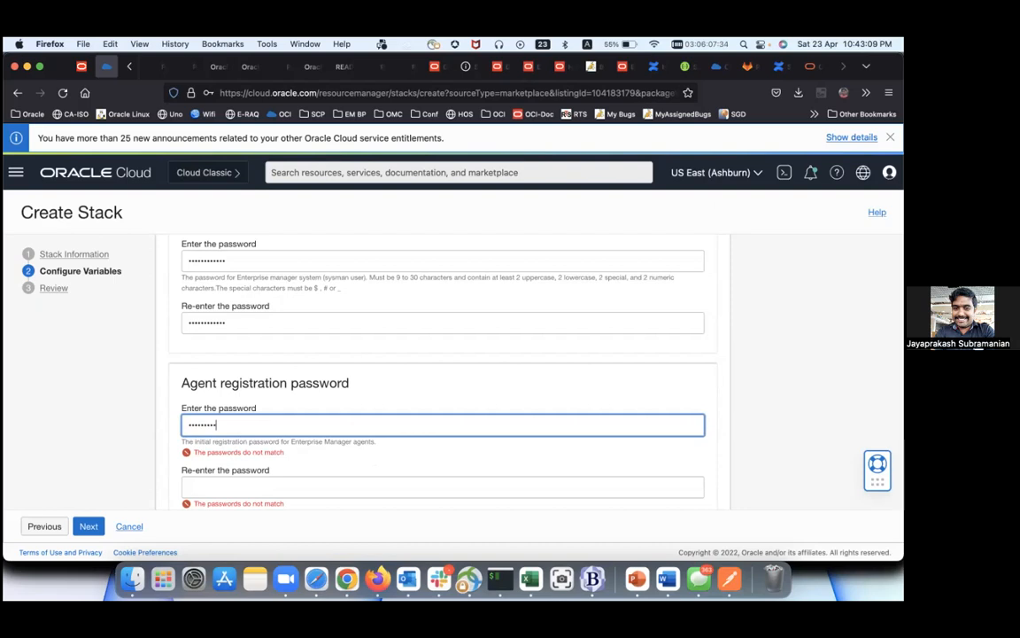
pyautogui.press('Tab')
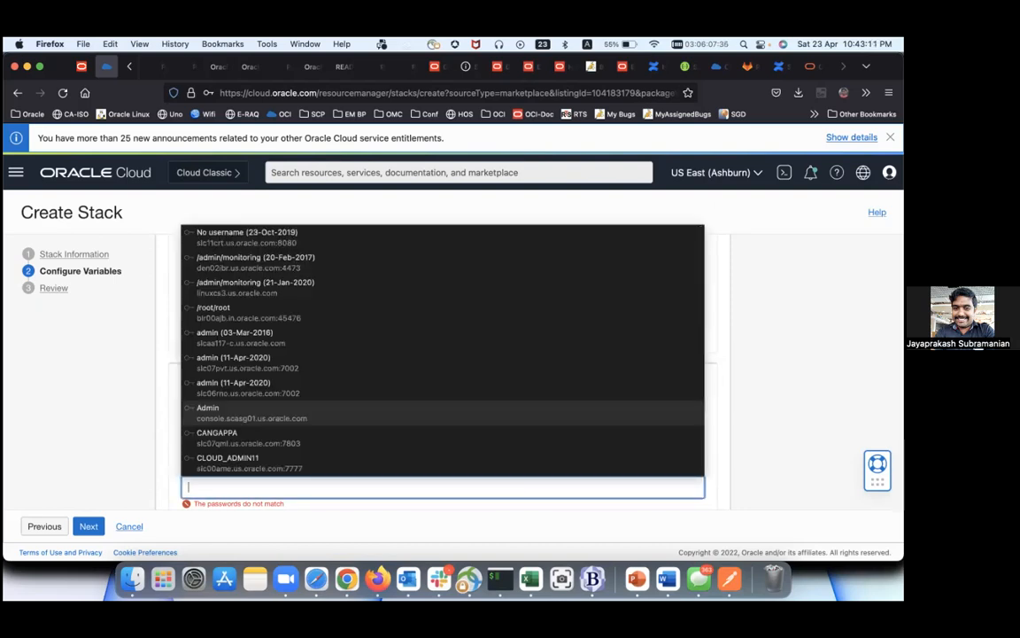
pyautogui.write('•••')
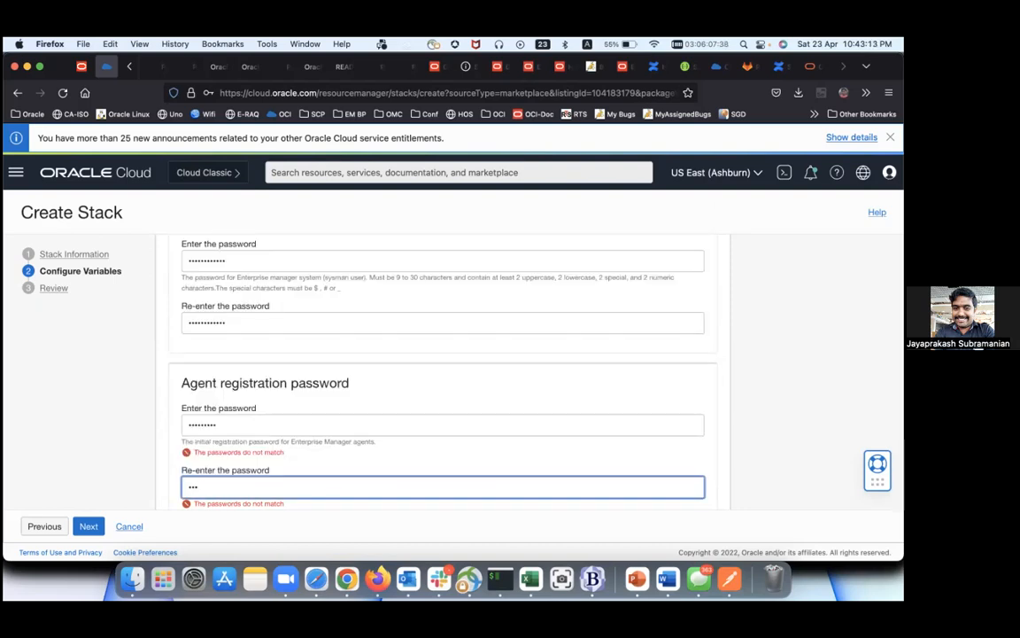
pyautogui.write('•••')
pyautogui.scroll(-1, 276, 483)
pyautogui.scroll(-1, 276, 483)
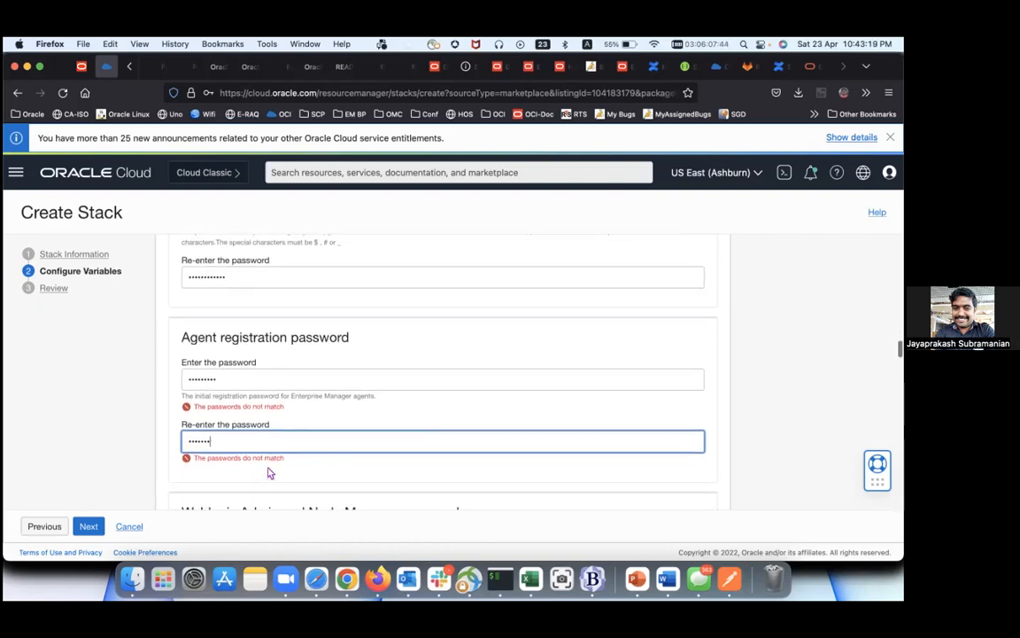
pyautogui.doubleClick(250, 379)
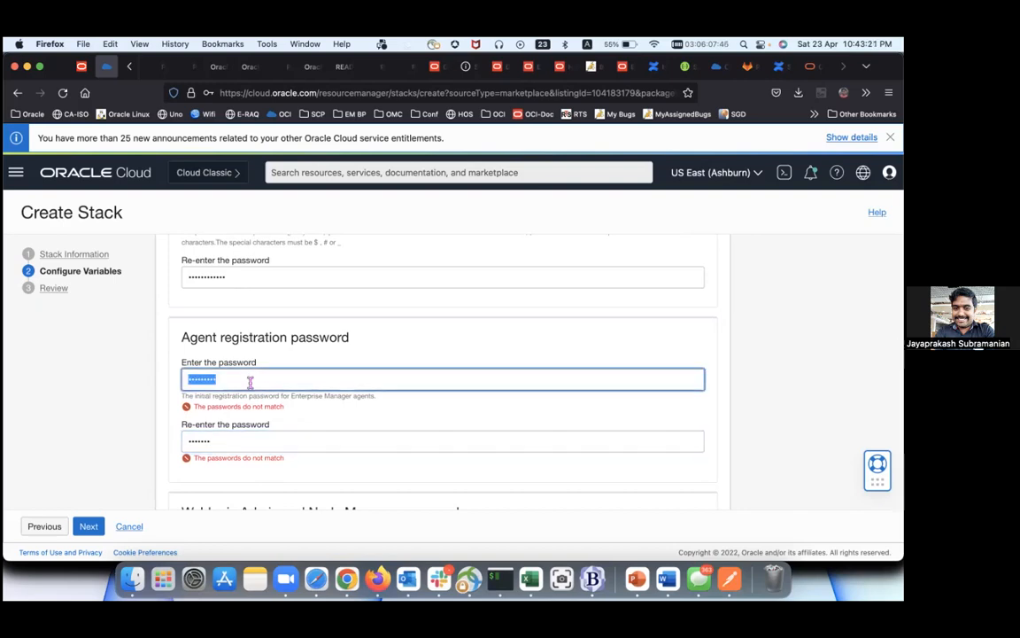
pyautogui.write('••••••••')
pyautogui.press('Tab')
pyautogui.write('••••••••')
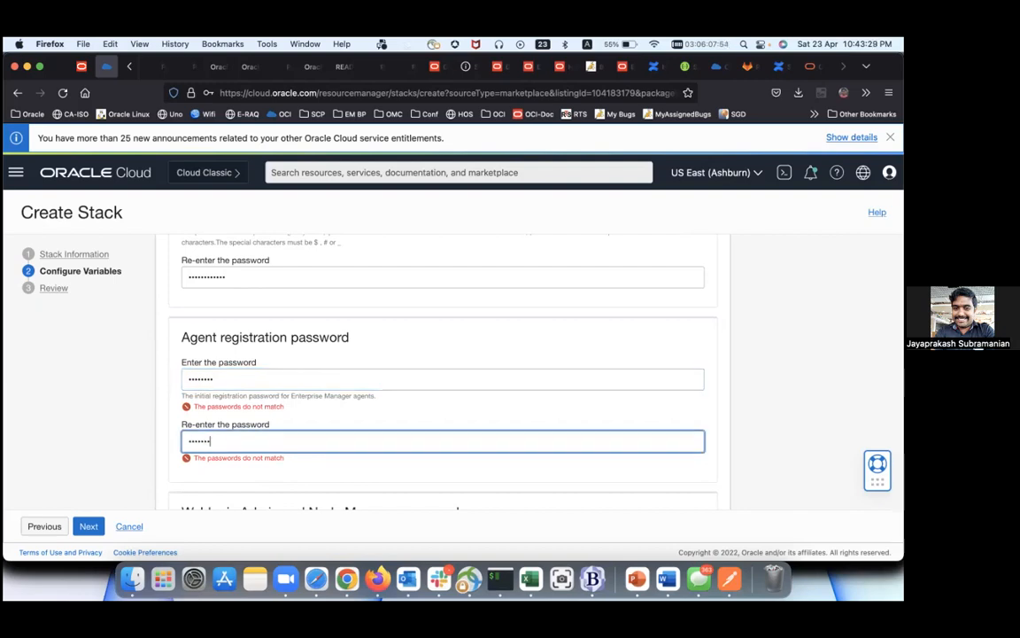
# Step: Enter the Weblogic Admin and Node Manager password and repeat it in the confirmation field
pyautogui.scroll(-3, 236, 364)
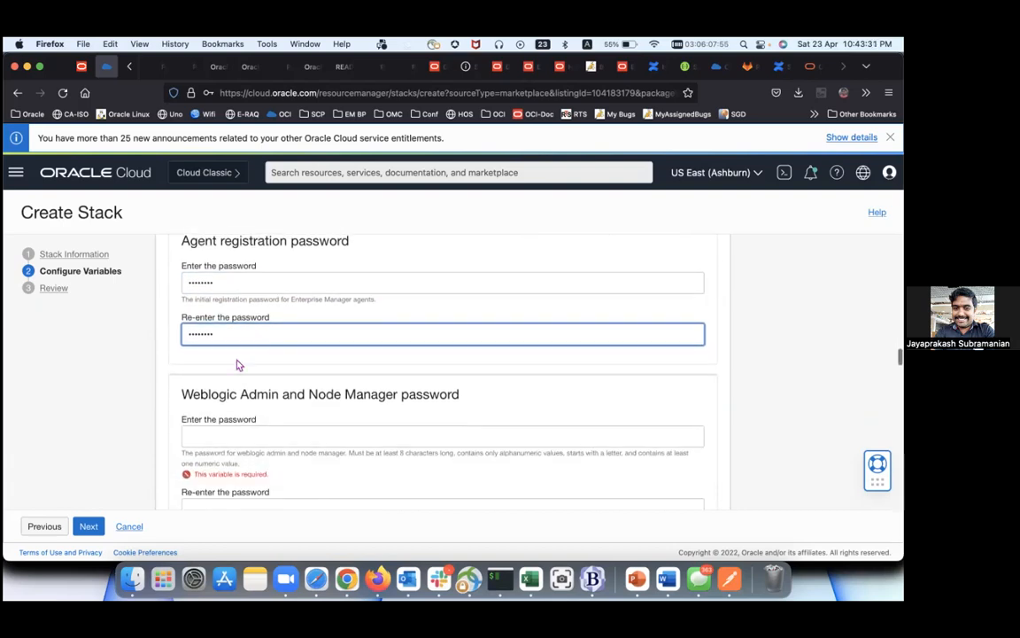
pyautogui.click(246, 423)
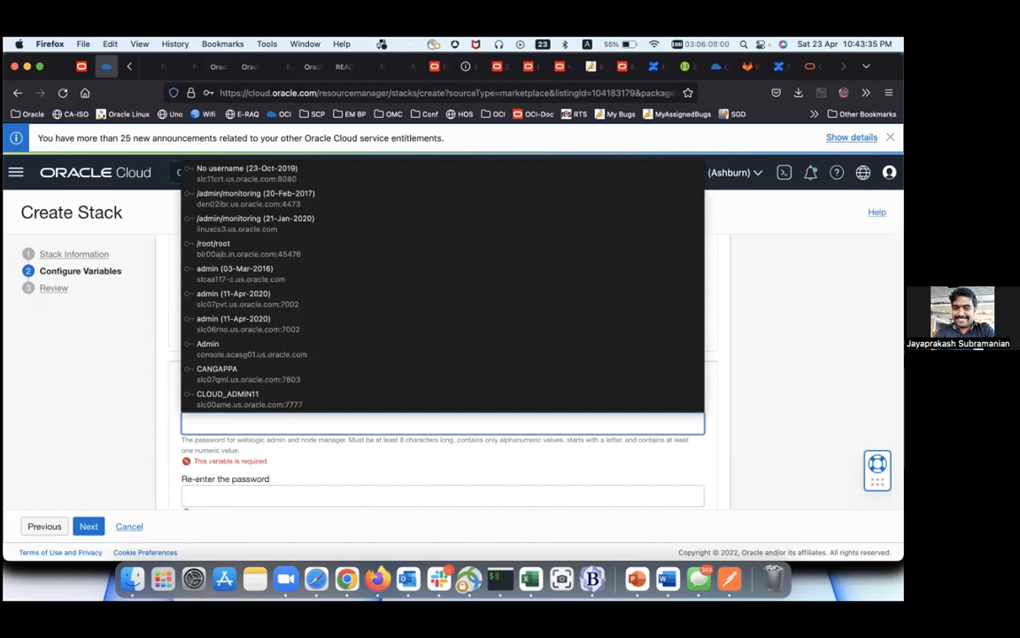
pyautogui.write('********')
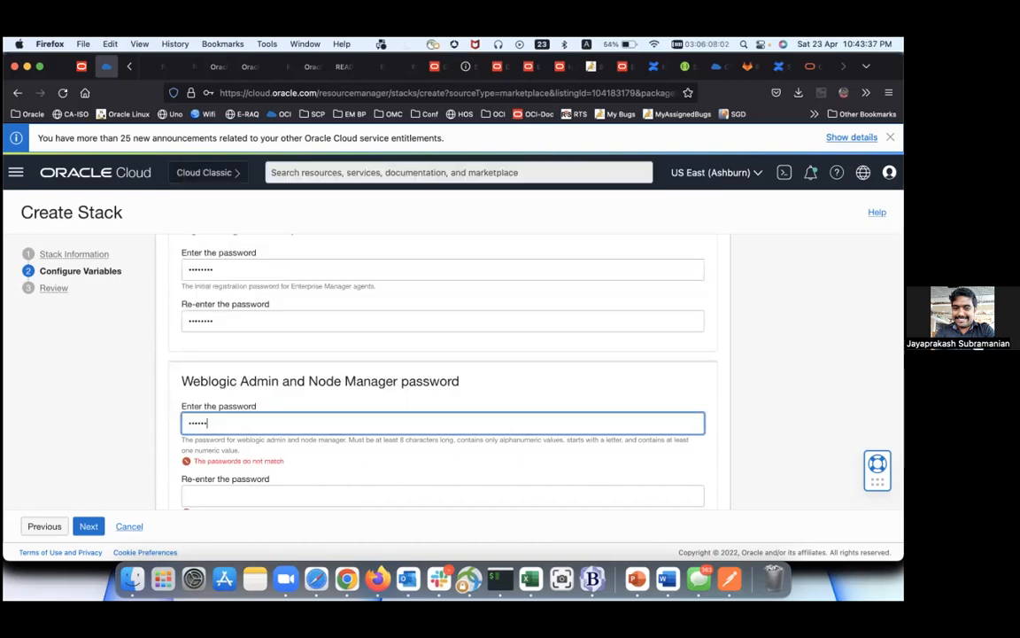
pyautogui.press('Tab')
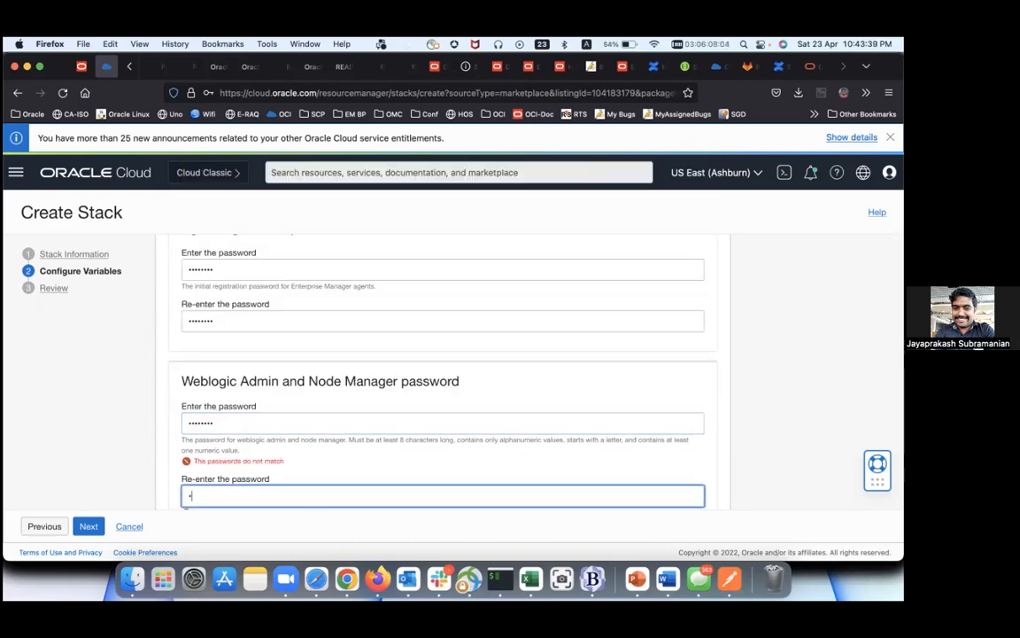
pyautogui.write('********')
pyautogui.scroll(-1, 260, 449)
pyautogui.scroll(-1, 261, 448)
pyautogui.scroll(-2, 261, 449)
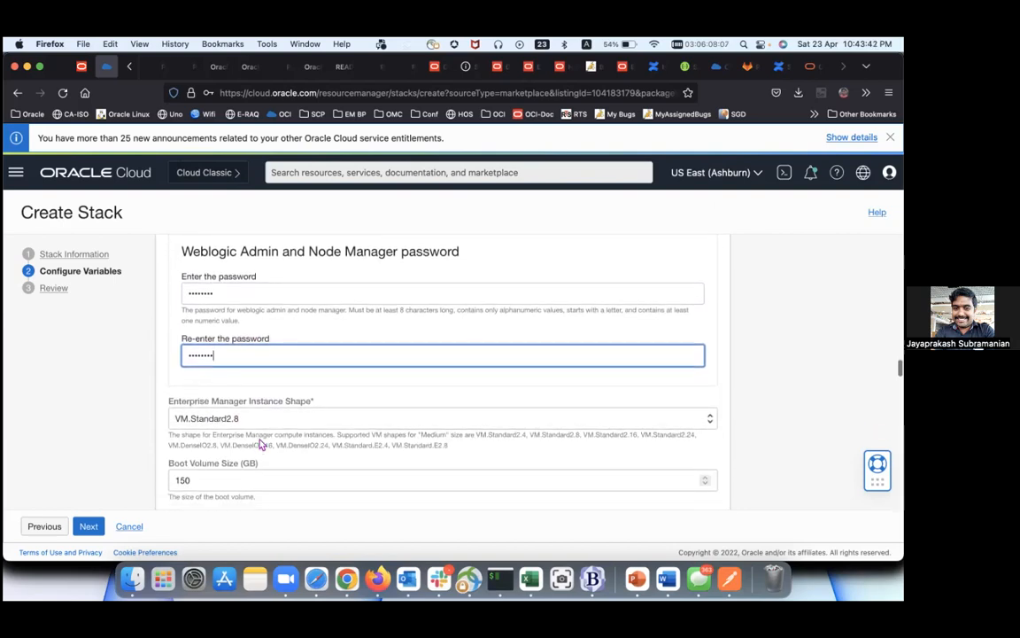
# Step: Pick VM.Standard2.2 in the Enterprise Manager Instance Shape list, replacing VM.Standard2.8
pyautogui.click(261, 425)
pyautogui.scroll(-10, 261, 427)
pyautogui.scroll(-8, 260, 427)
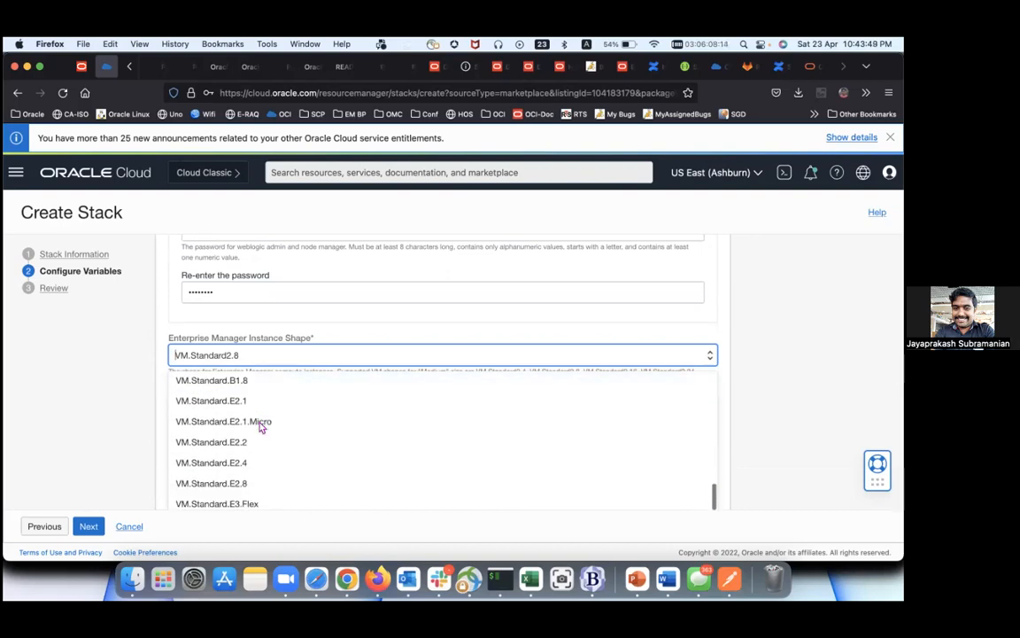
pyautogui.scroll(-5, 260, 427)
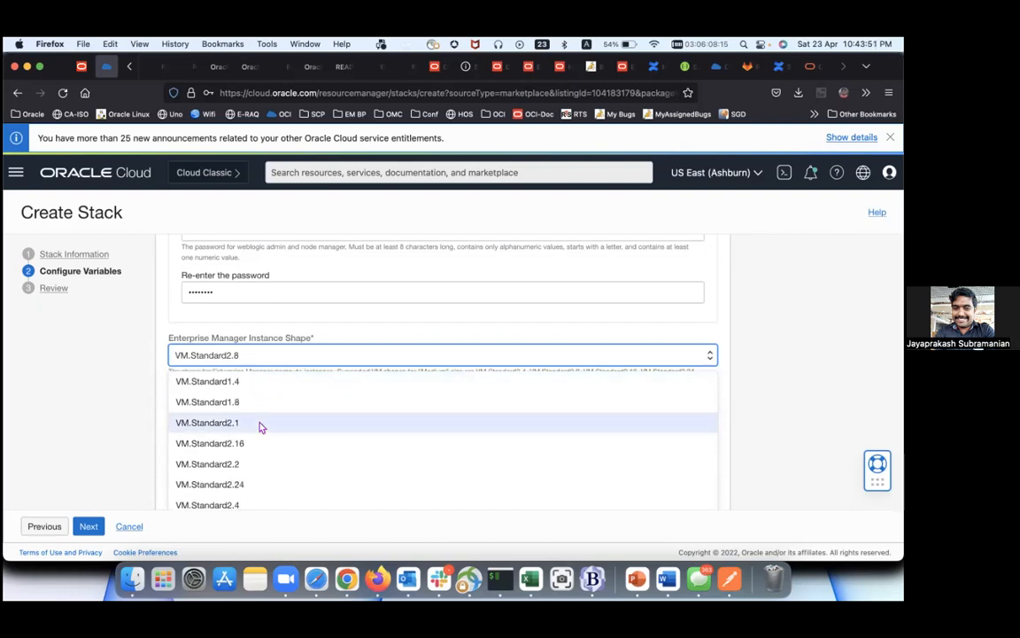
pyautogui.click(259, 463)
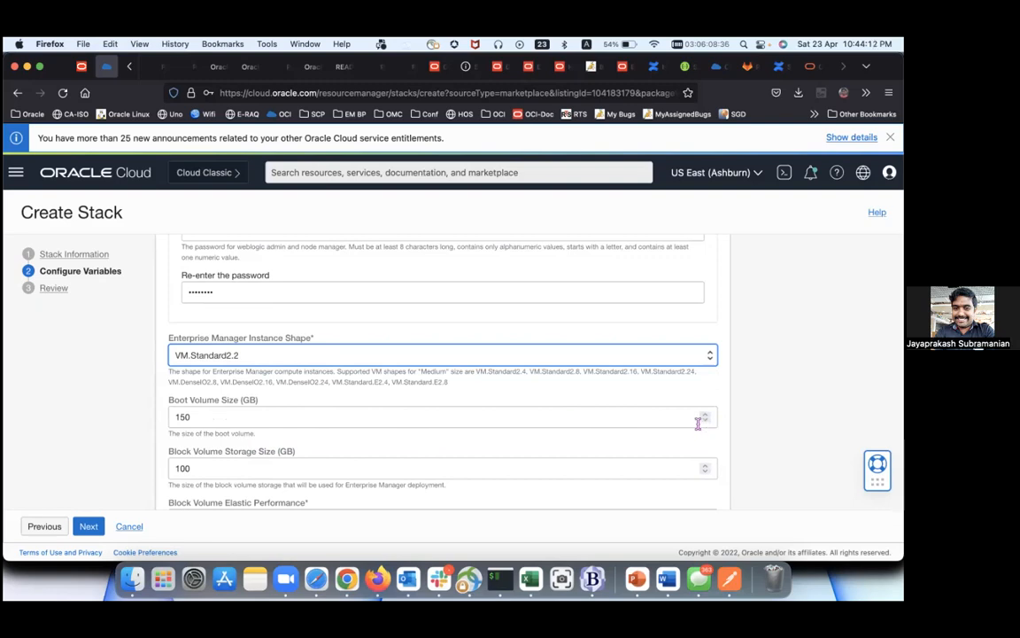
pyautogui.scroll(-1, 476, 397)
pyautogui.scroll(-2, 476, 393)
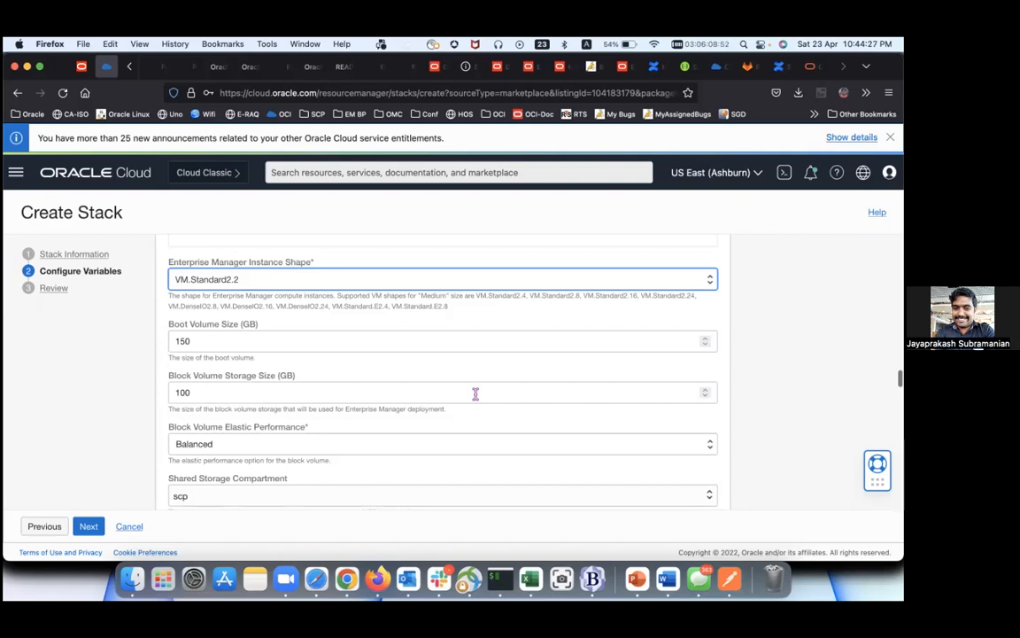
pyautogui.scroll(-1, 475, 393)
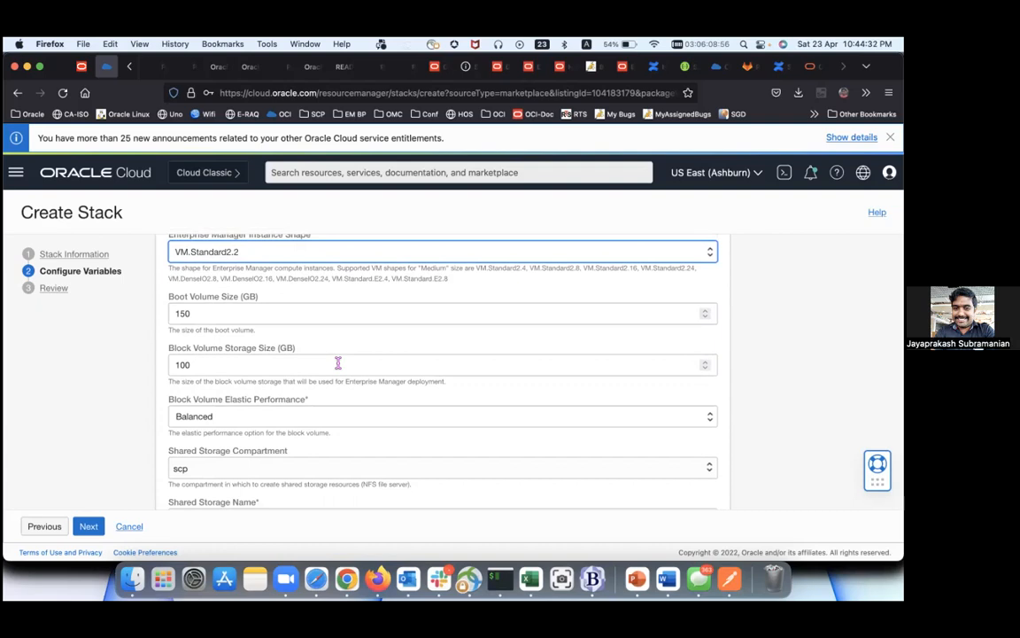
pyautogui.scroll(-2, 338, 363)
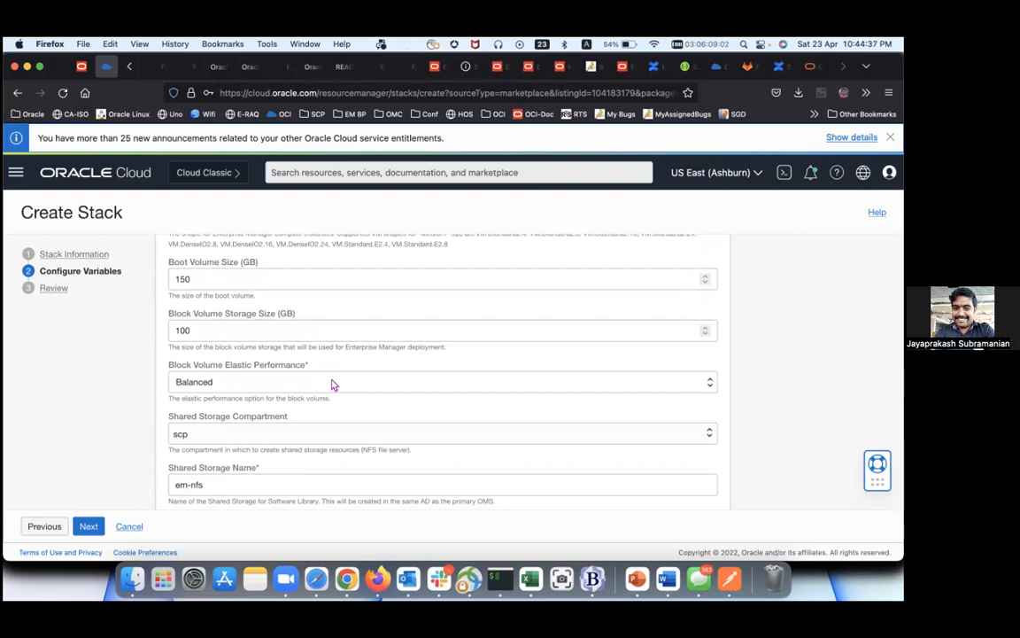
pyautogui.click(333, 384)
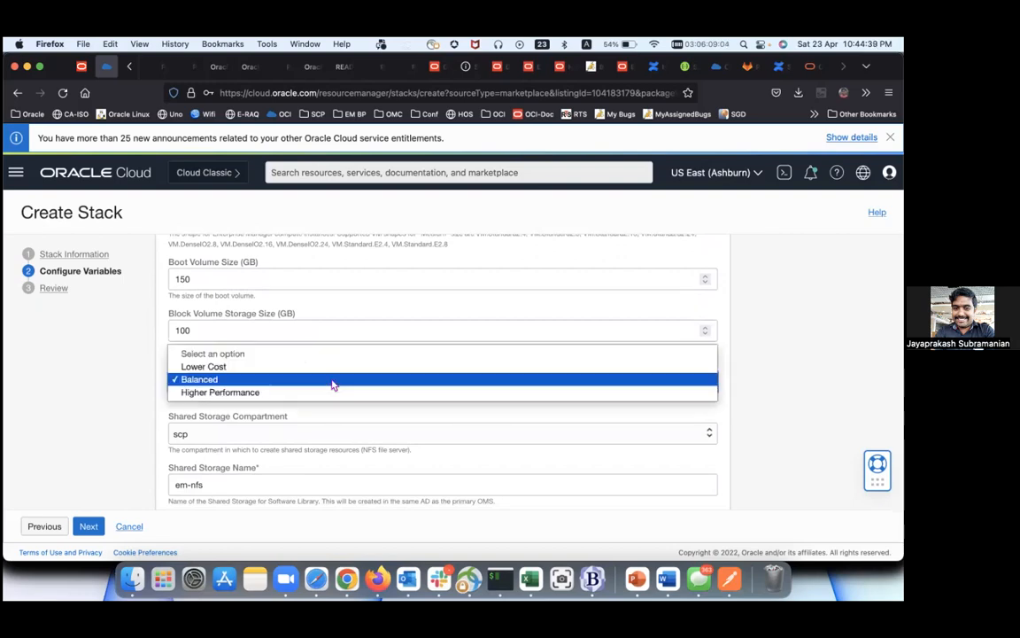
pyautogui.click(152, 364)
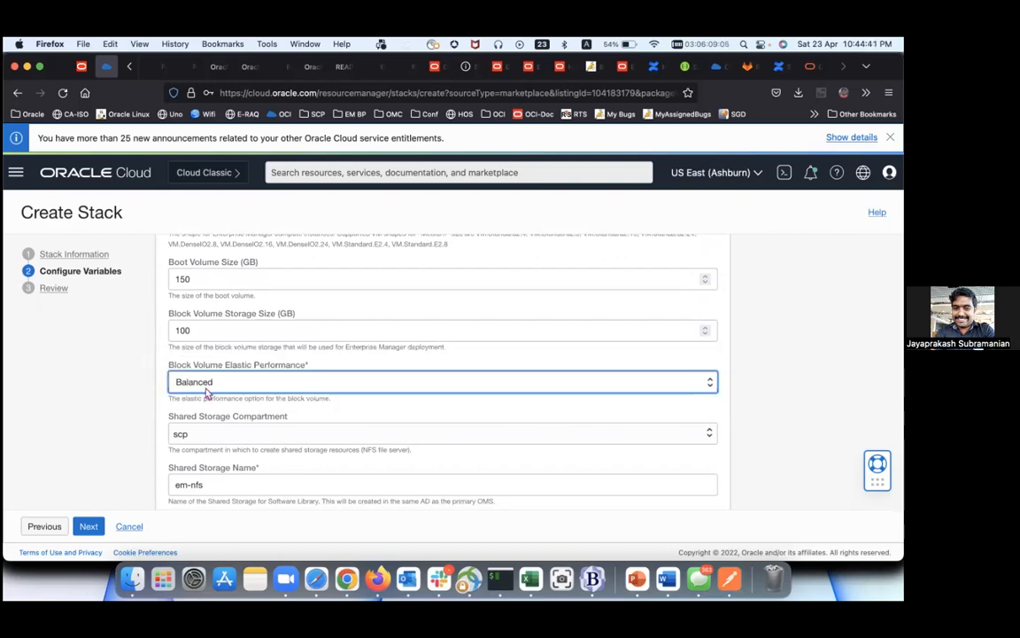
pyautogui.click(237, 386)
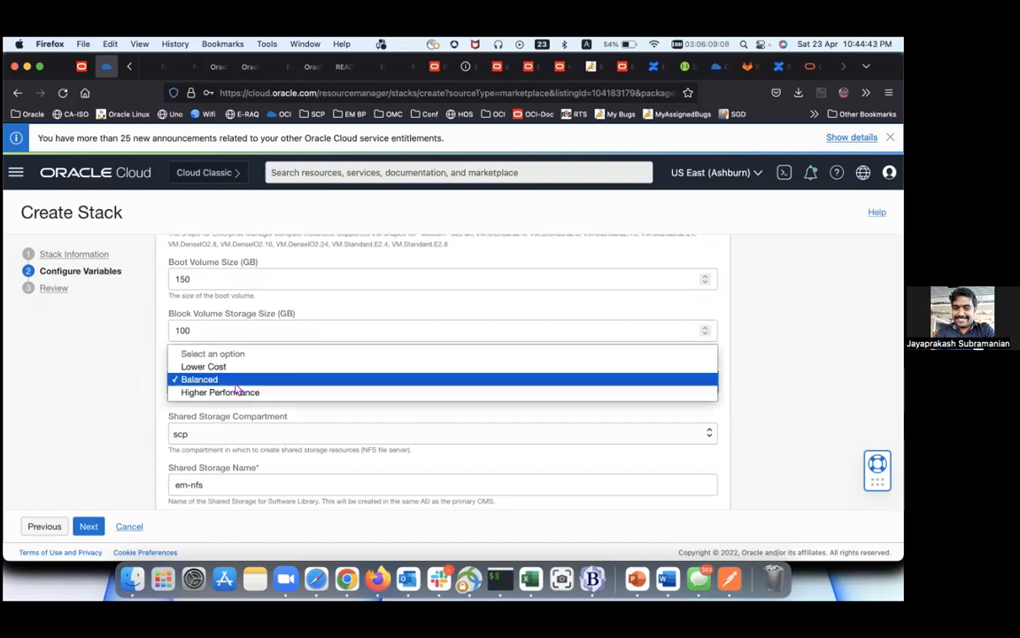
pyautogui.click(113, 385)
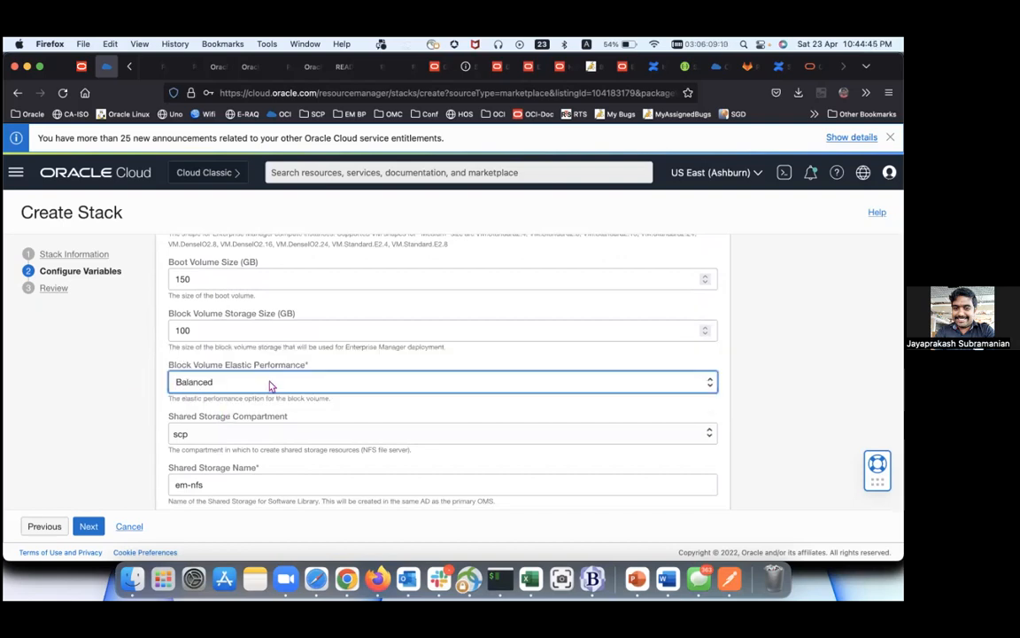
pyautogui.scroll(-2, 270, 384)
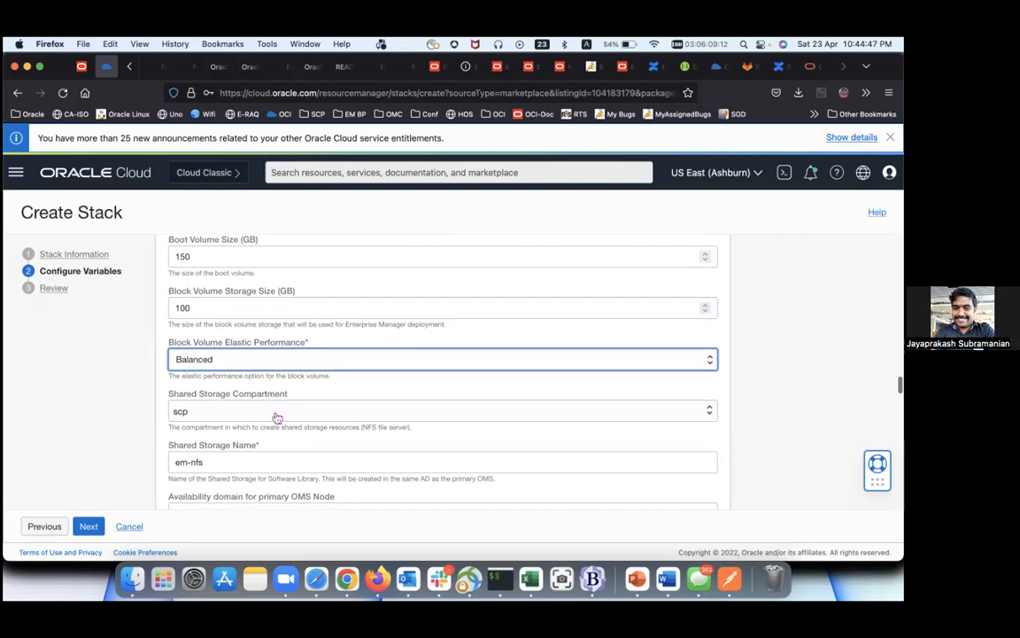
pyautogui.scroll(-2, 274, 416)
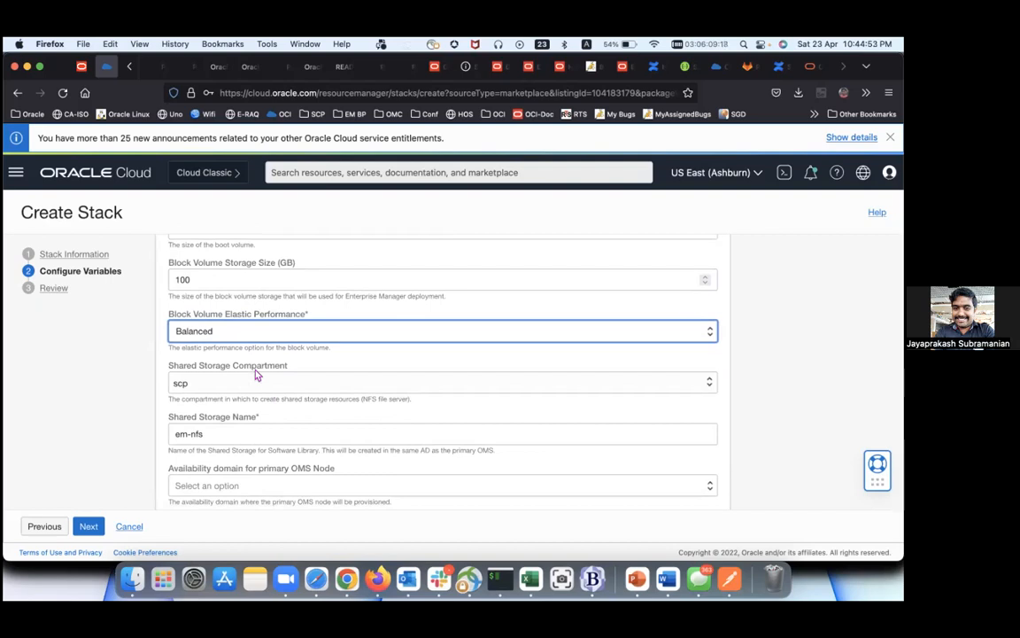
pyautogui.scroll(-2, 255, 374)
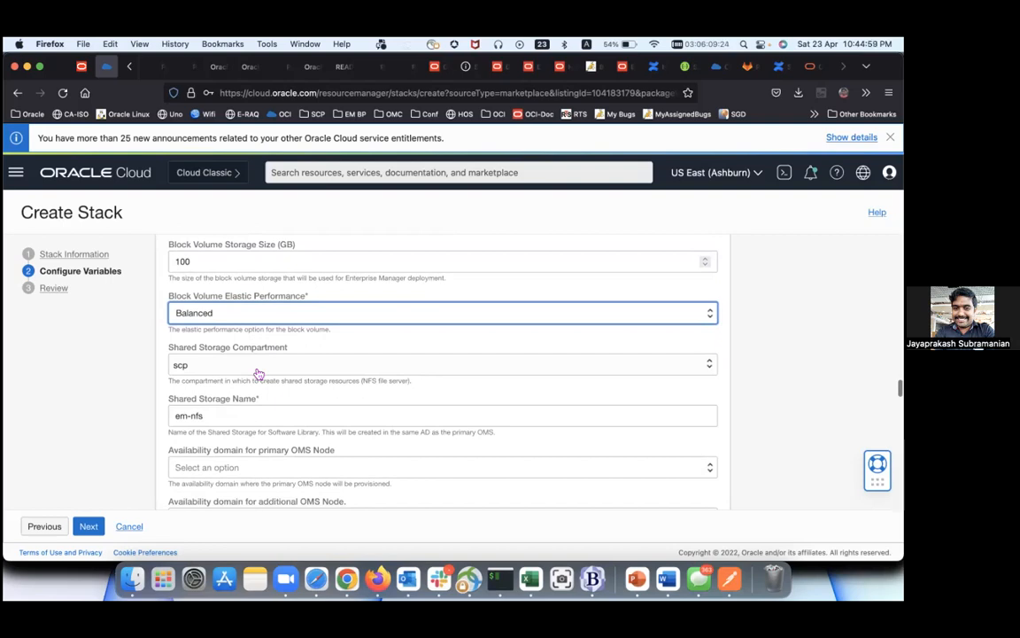
pyautogui.scroll(-4, 257, 374)
# Step: Place the primary OMS node in AD-2 and the additional OMS node in AkHW:US-ASHBURN-AD-1
pyautogui.click(257, 378)
pyautogui.scroll(-1, 257, 378)
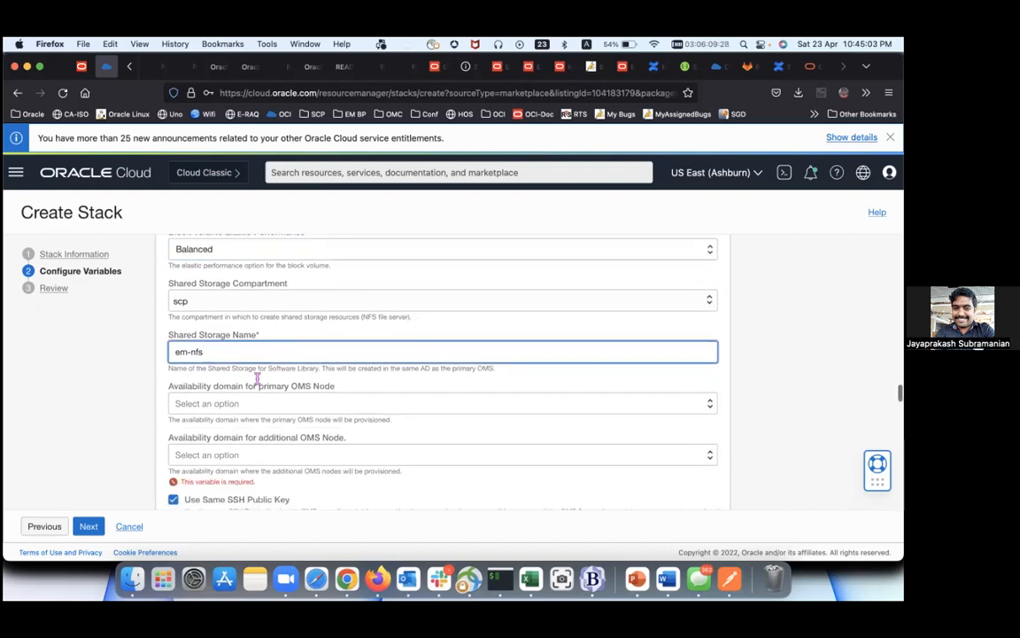
pyautogui.click(257, 402)
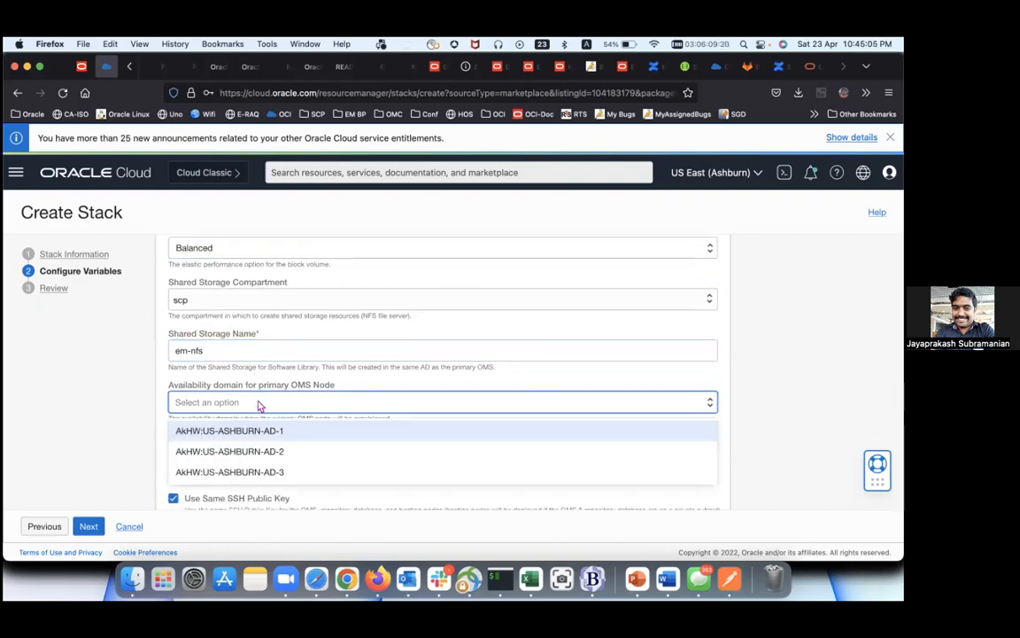
pyautogui.click(269, 451)
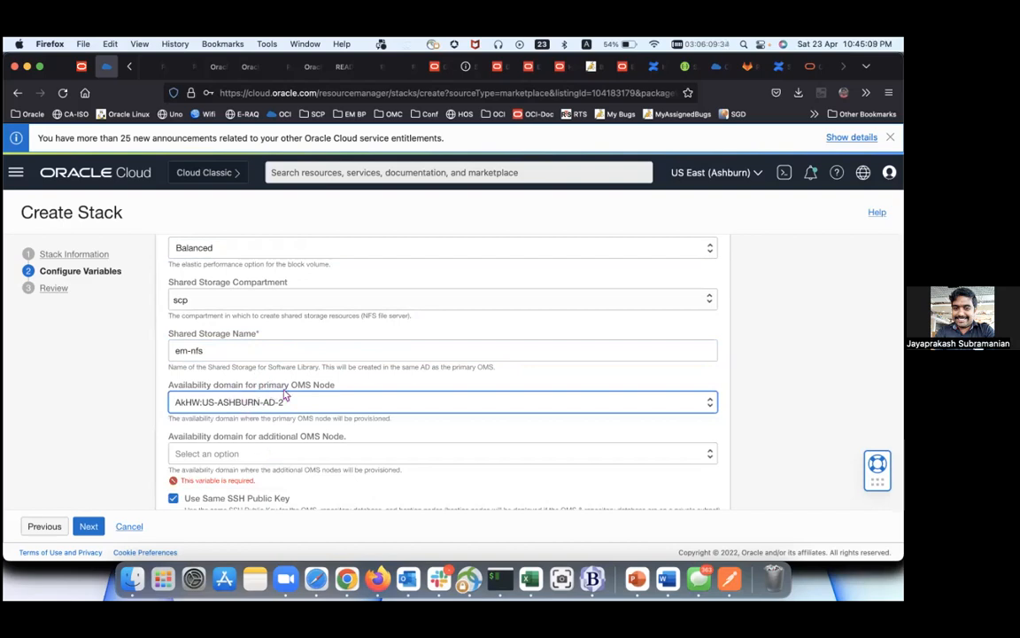
pyautogui.click(307, 454)
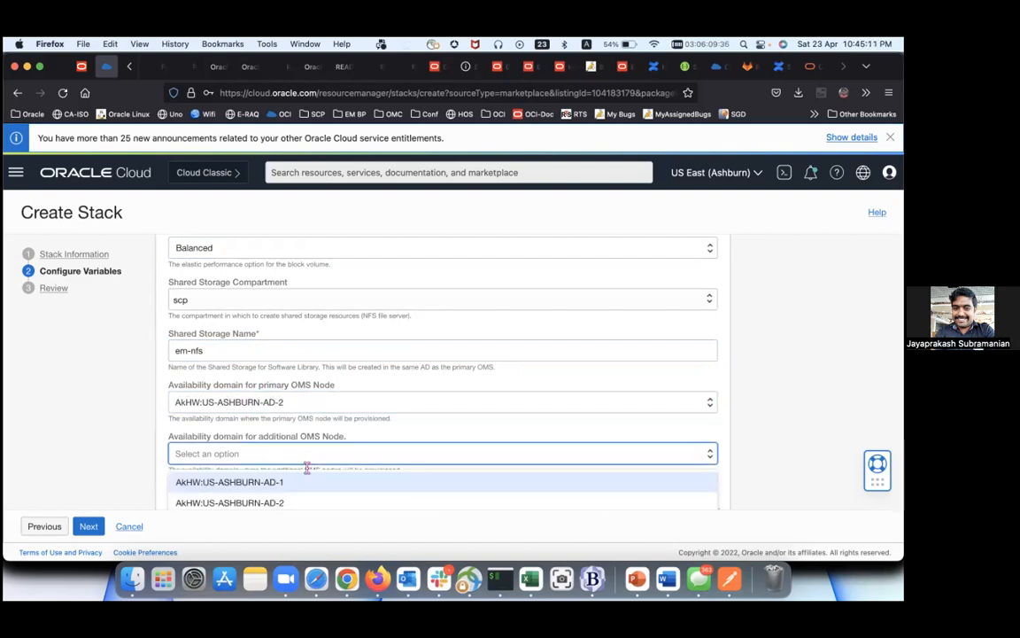
pyautogui.click(308, 482)
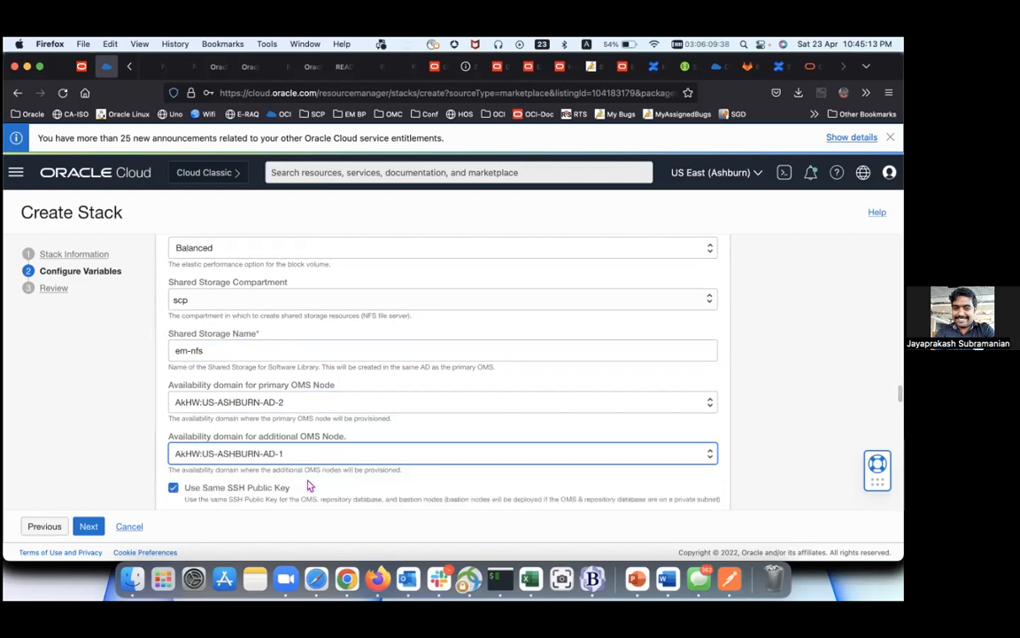
pyautogui.scroll(-2, 697, 396)
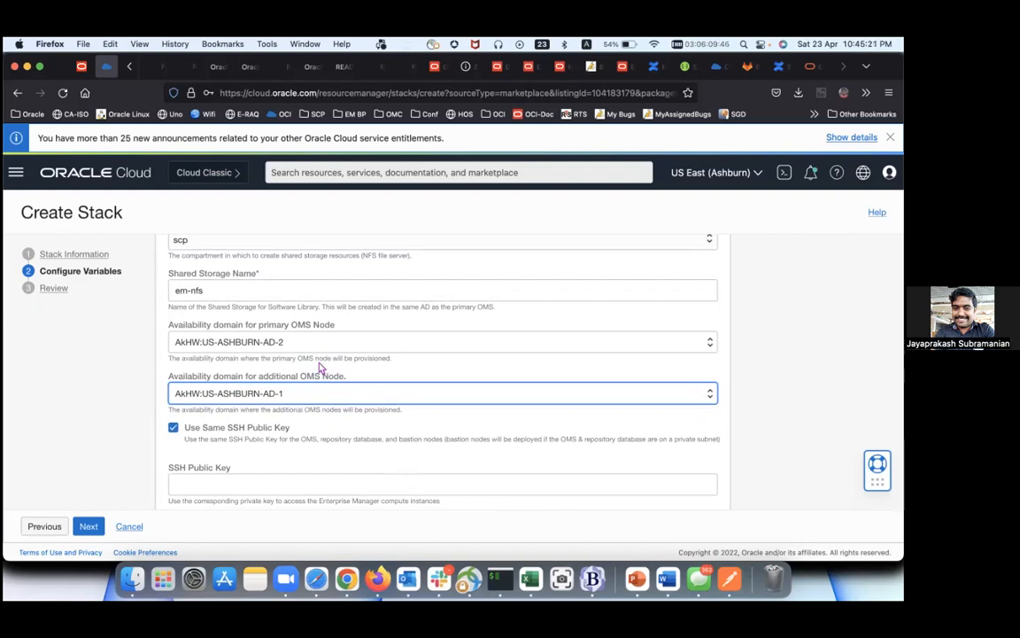
# Step: Copy the public key with pbcopy in the terminal and paste it into SSH Public Key
pyautogui.click(319, 485)
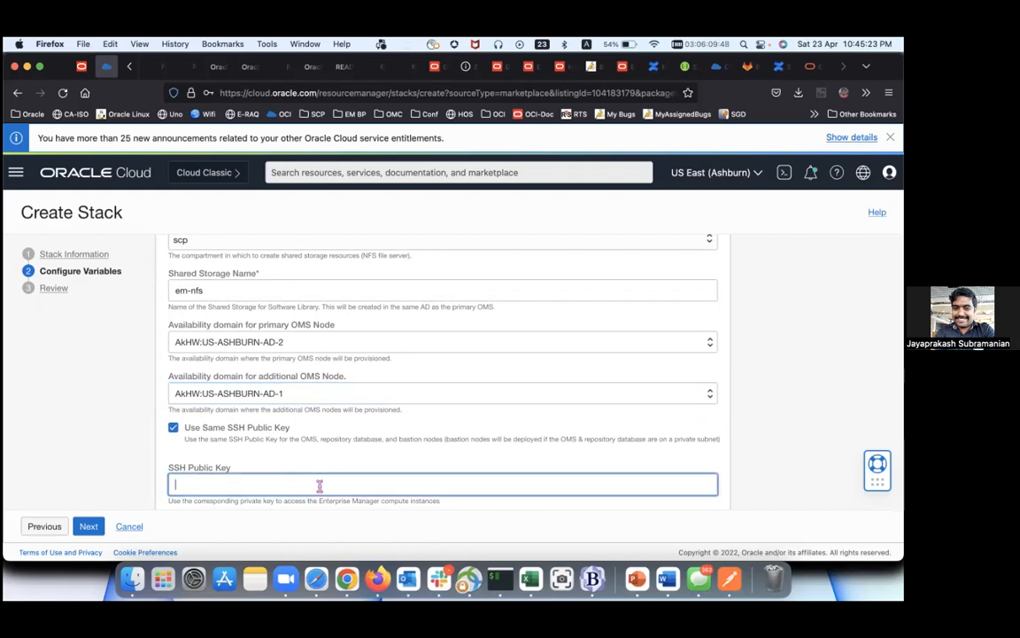
pyautogui.click(501, 582)
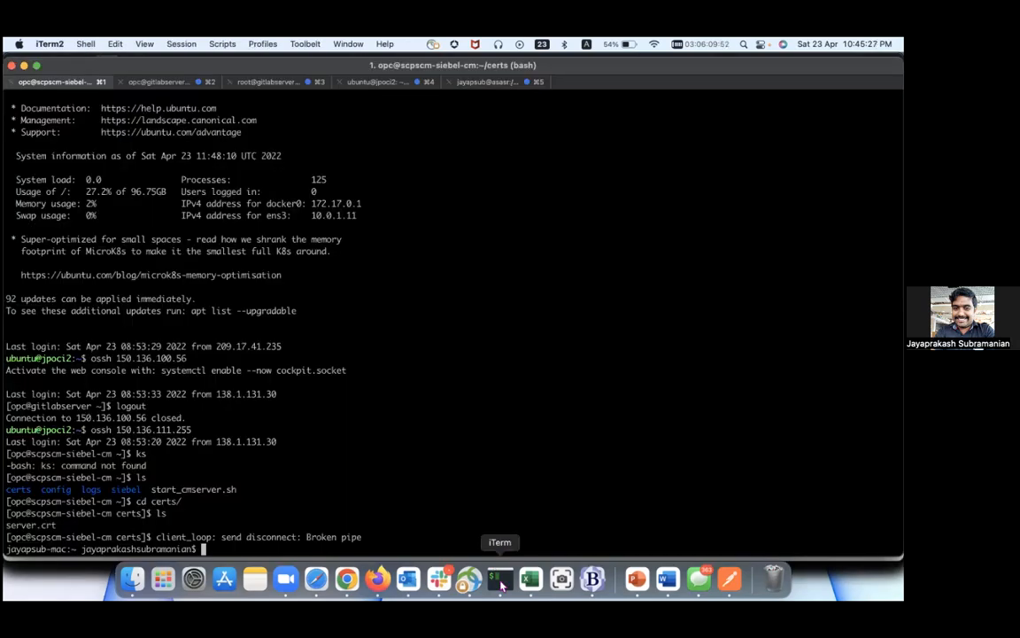
pyautogui.hotkey('ctrl', 'r')
pyautogui.write('pb')
pyautogui.press('Return')
pyautogui.press('super+Tab')
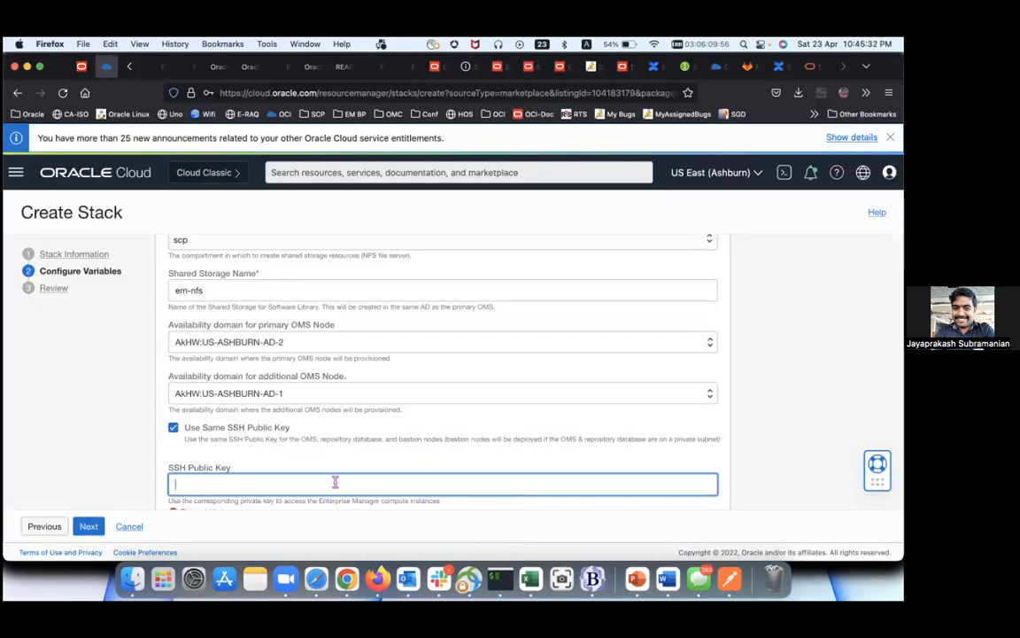
pyautogui.press('super+v')
# Step: Delete the trailing user comment from the pasted SSH public key
pyautogui.scroll(-1, 338, 483)
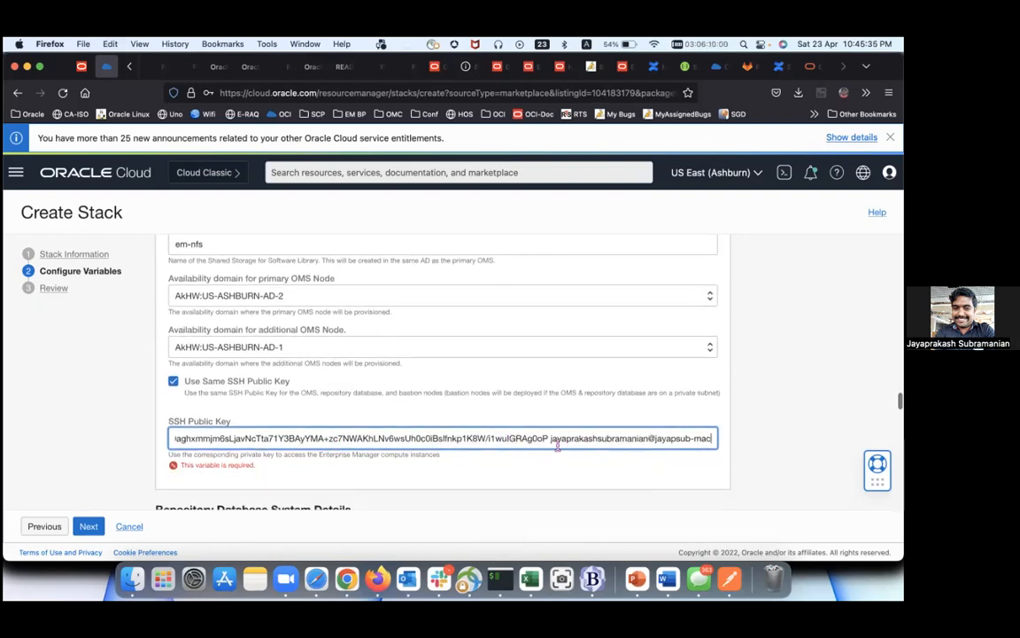
pyautogui.moveTo(551, 438); pyautogui.dragTo(745, 448)
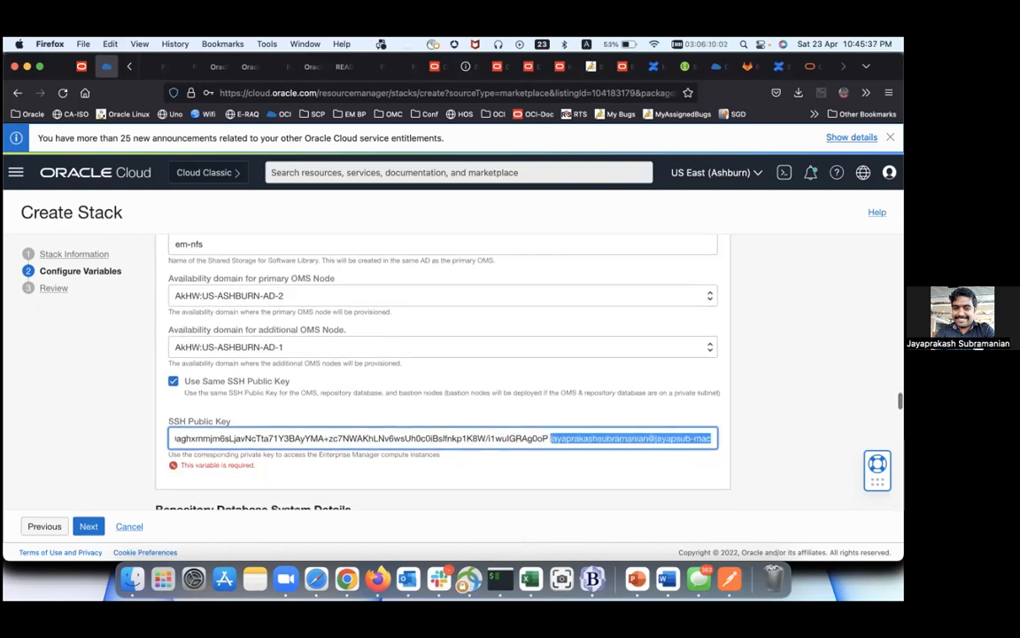
pyautogui.press('BackSpace')
pyautogui.scroll(-2, 479, 354)
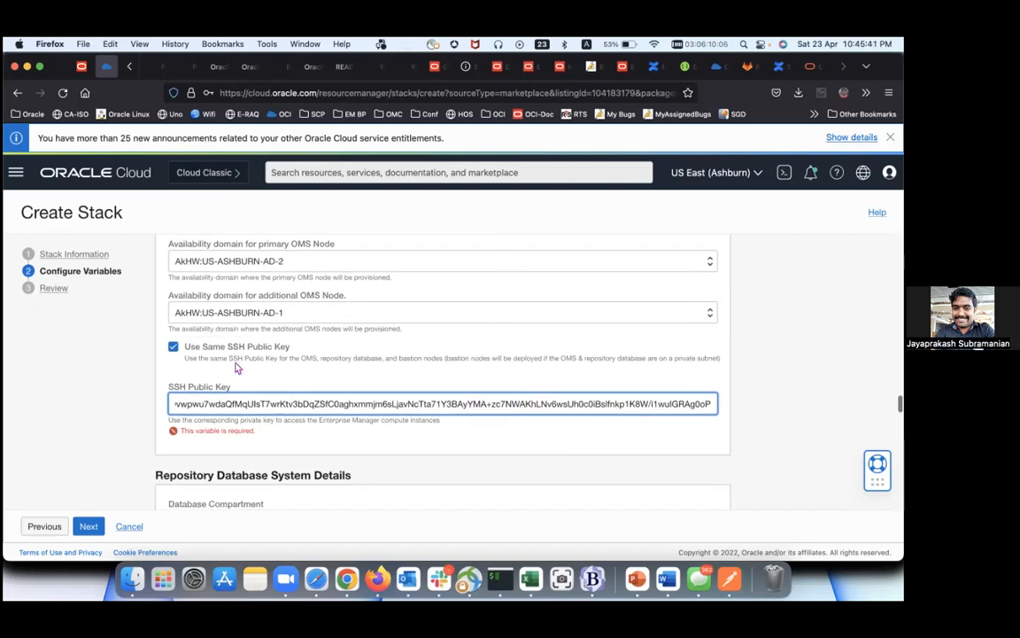
pyautogui.scroll(-2, 247, 389)
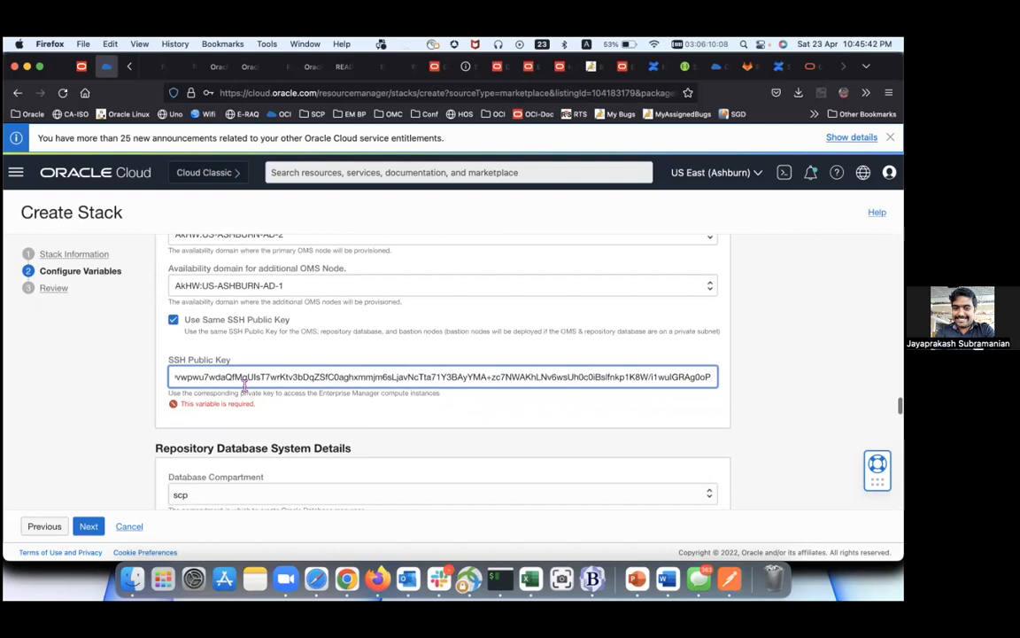
pyautogui.scroll(-5, 245, 387)
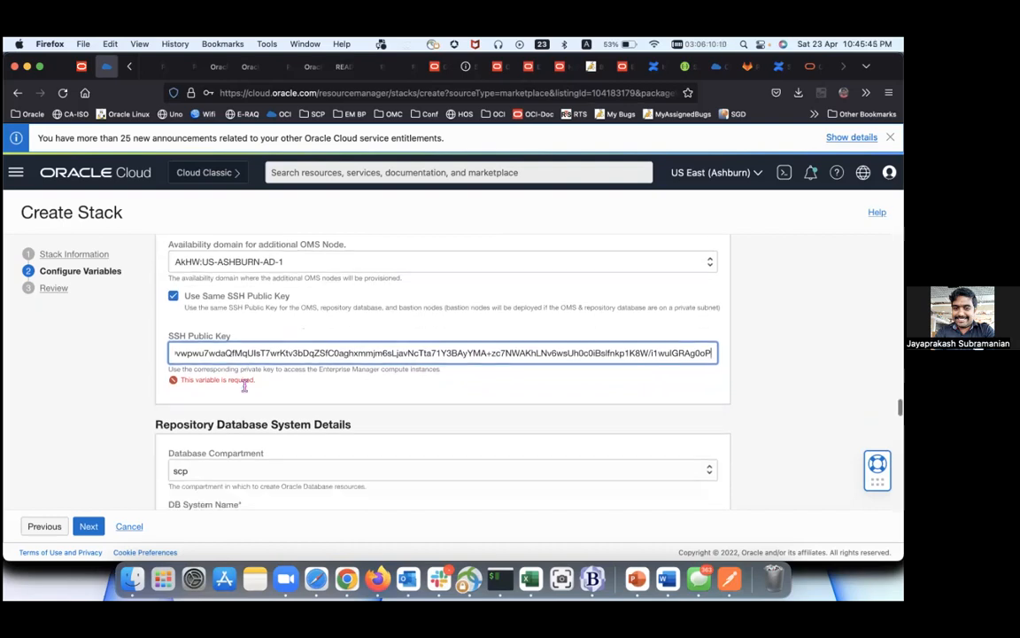
pyautogui.scroll(-1, 247, 390)
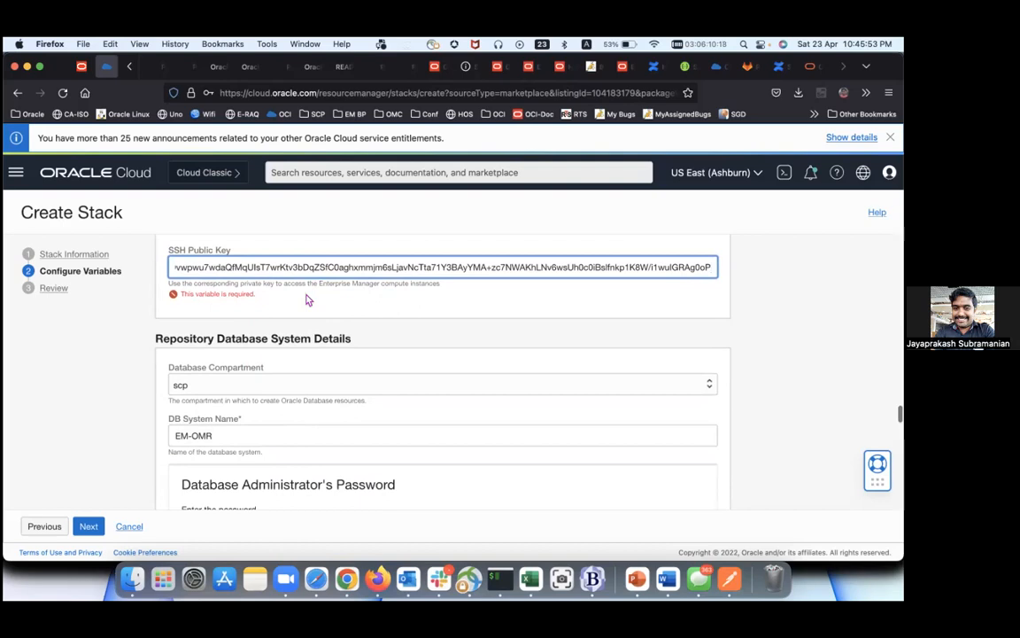
pyautogui.scroll(-1, 307, 300)
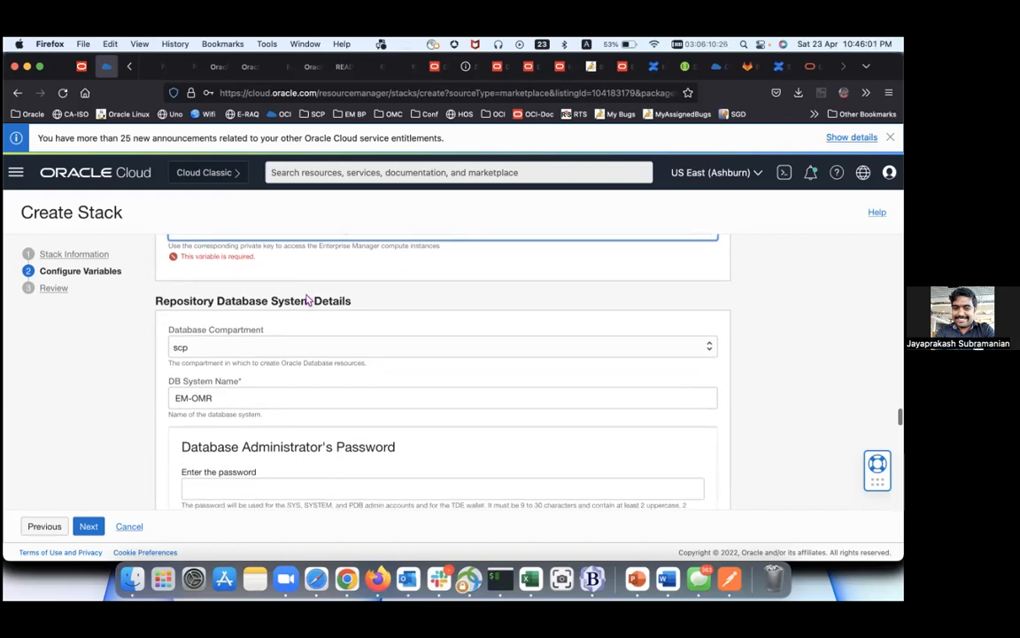
pyautogui.scroll(-1, 307, 306)
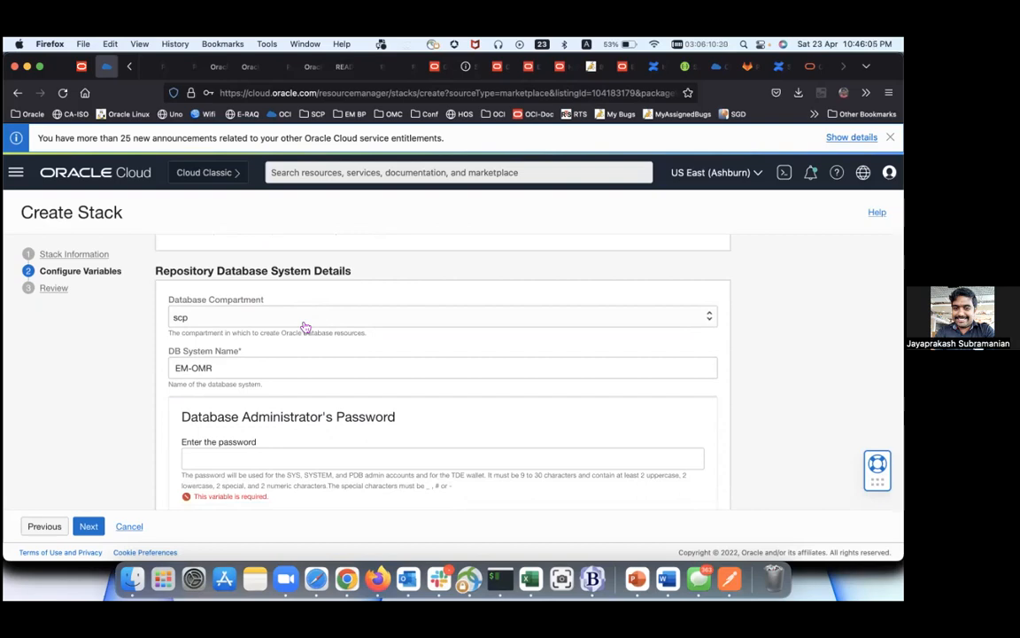
pyautogui.click(16, 172)
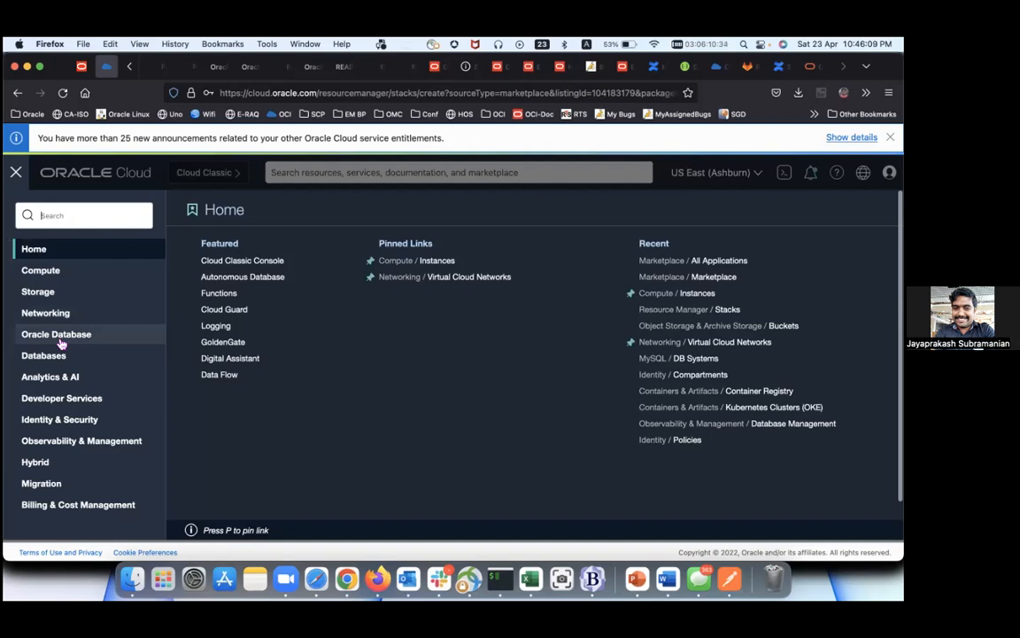
pyautogui.click(31, 334)
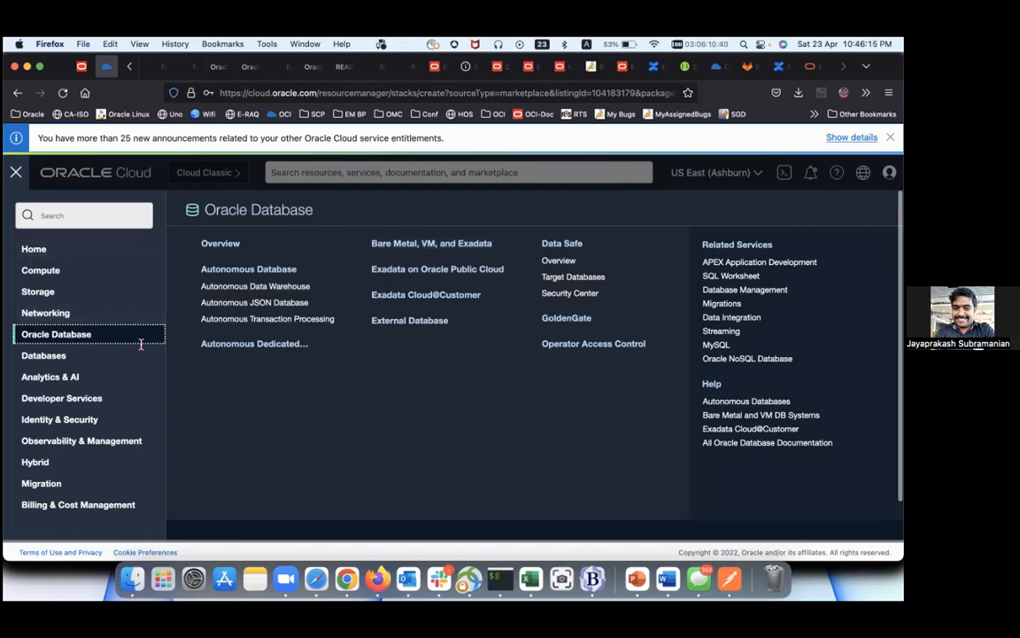
pyautogui.click(16, 172)
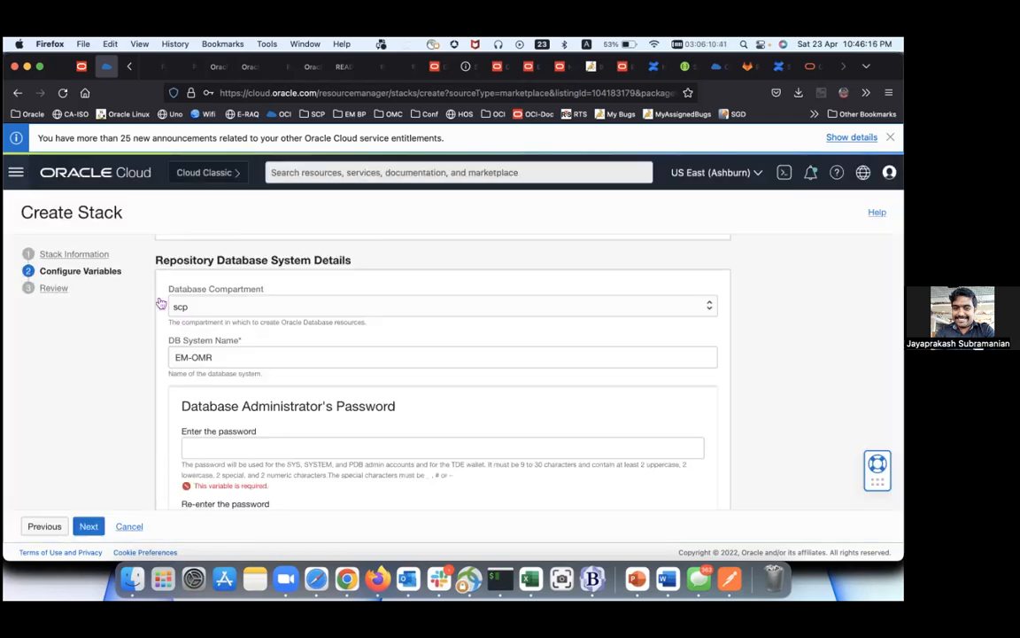
pyautogui.click(228, 306)
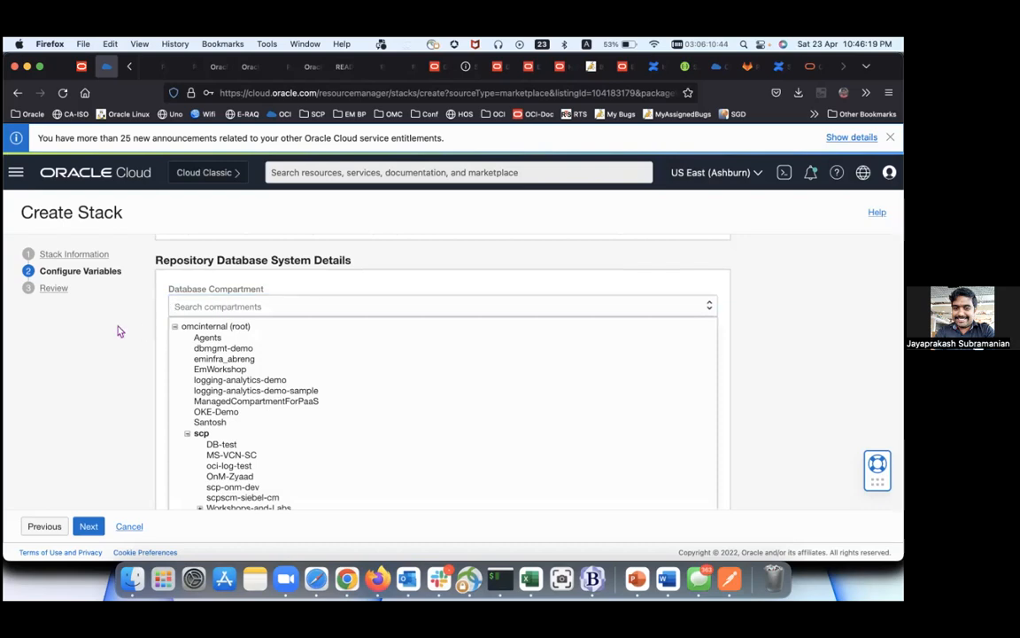
pyautogui.click(201, 433)
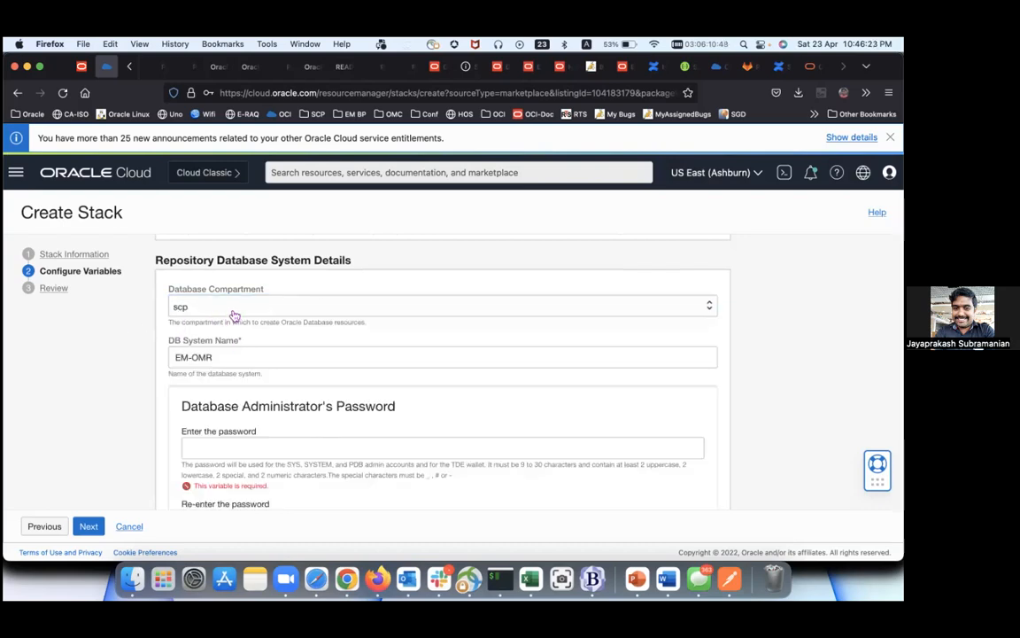
pyautogui.scroll(-1, 233, 310)
pyautogui.scroll(-3, 233, 310)
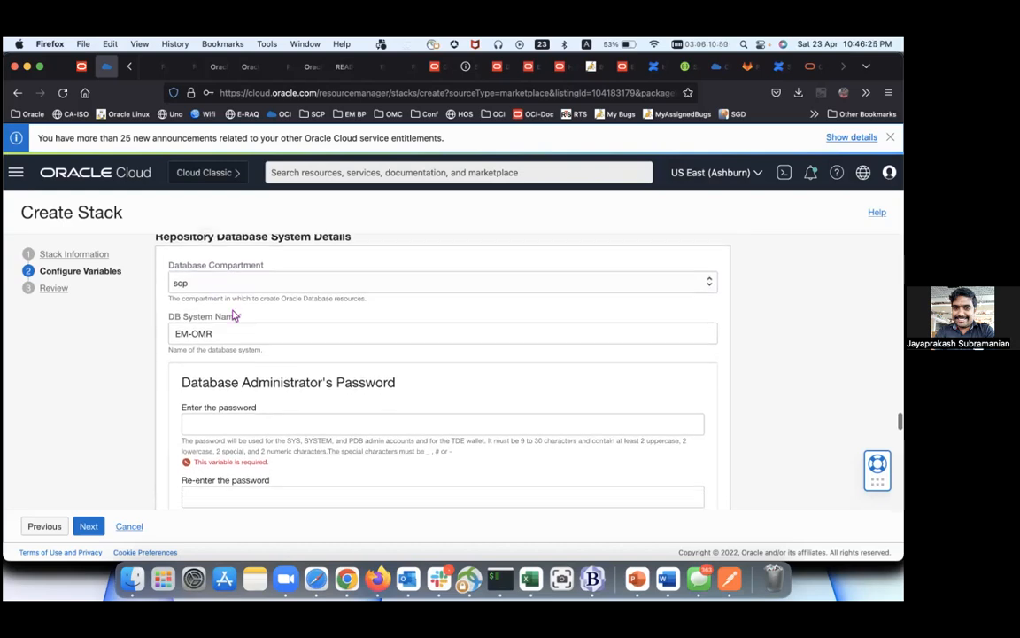
# Step: Add 'APC' to the DB System Name, then enter and confirm the database administrator password
pyautogui.click(233, 310)
pyautogui.write('AP')
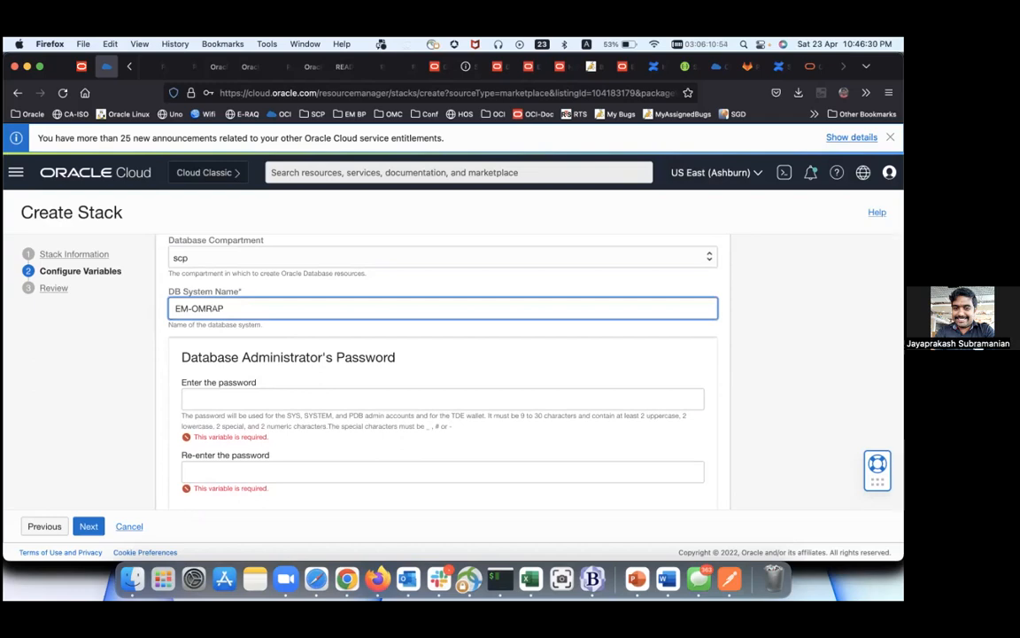
pyautogui.write('C')
pyautogui.scroll(-3, 235, 326)
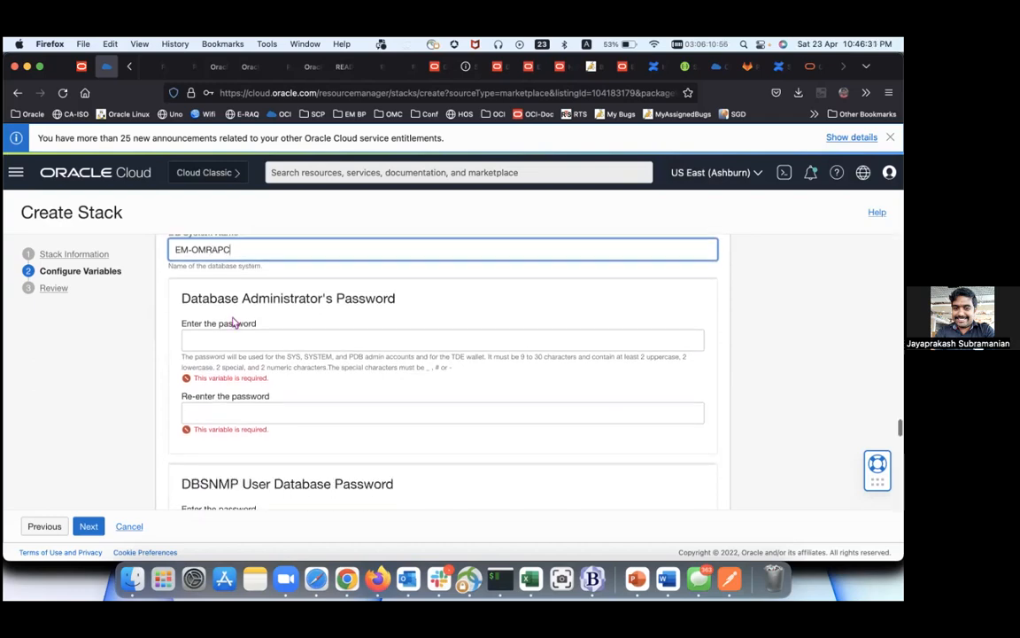
pyautogui.click(219, 344)
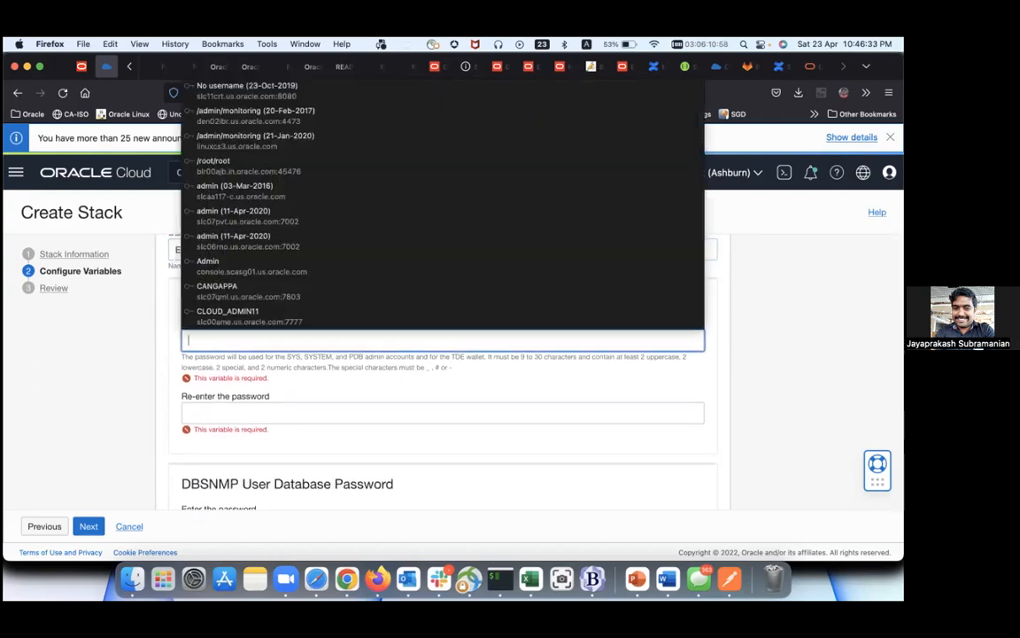
pyautogui.write('••••')
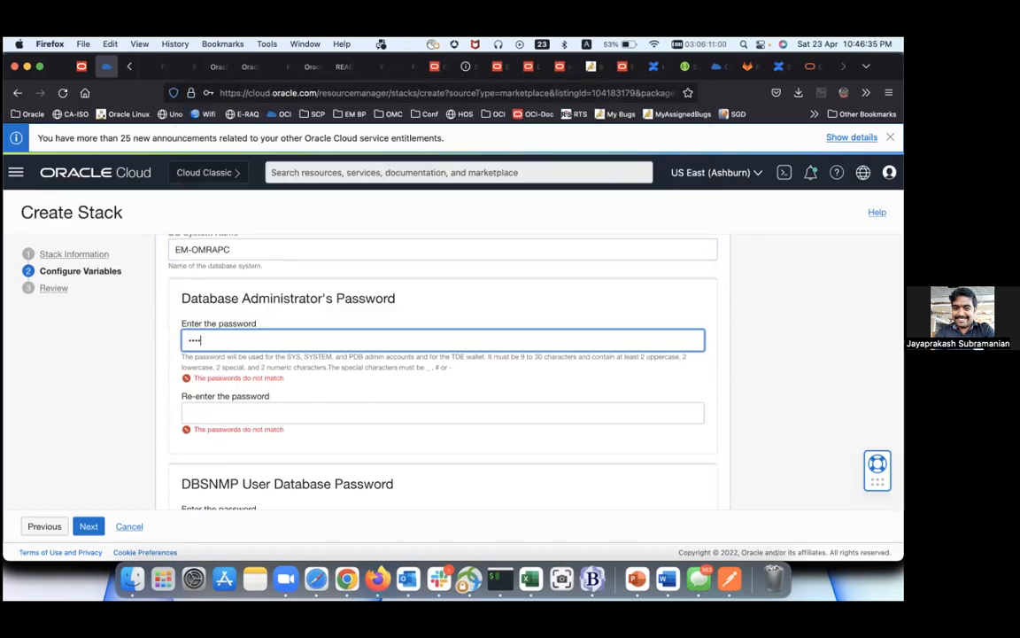
pyautogui.write('••••••••')
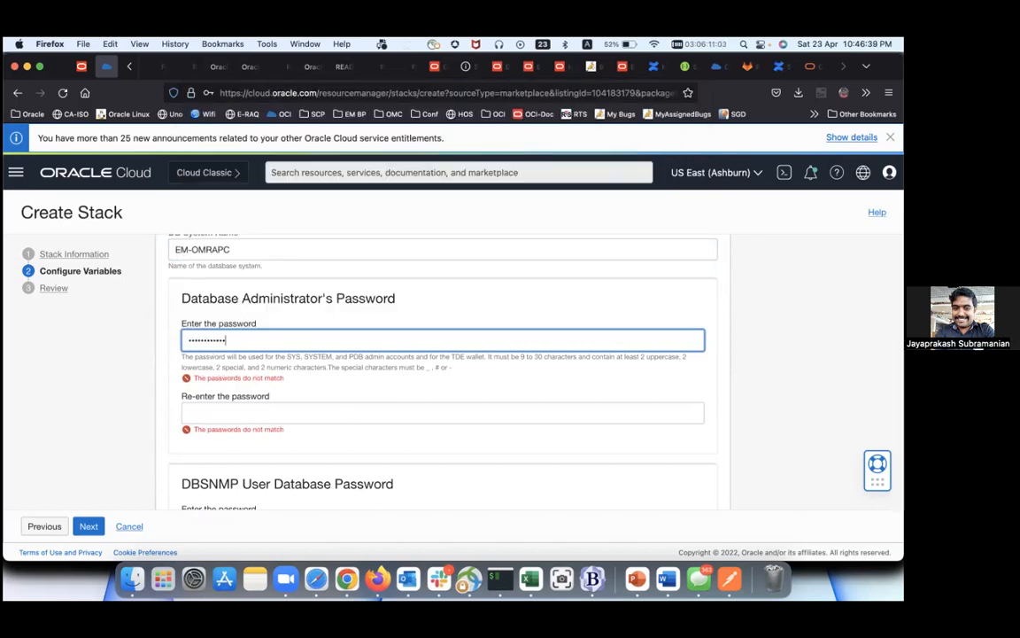
pyautogui.click(272, 404)
pyautogui.click(266, 413)
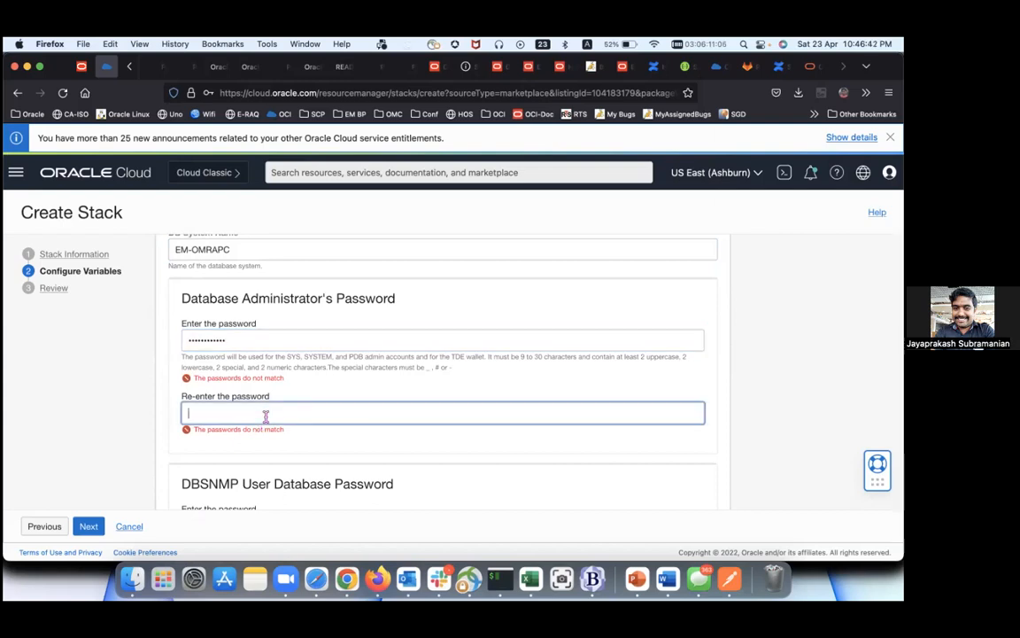
pyautogui.write('•••••••••••')
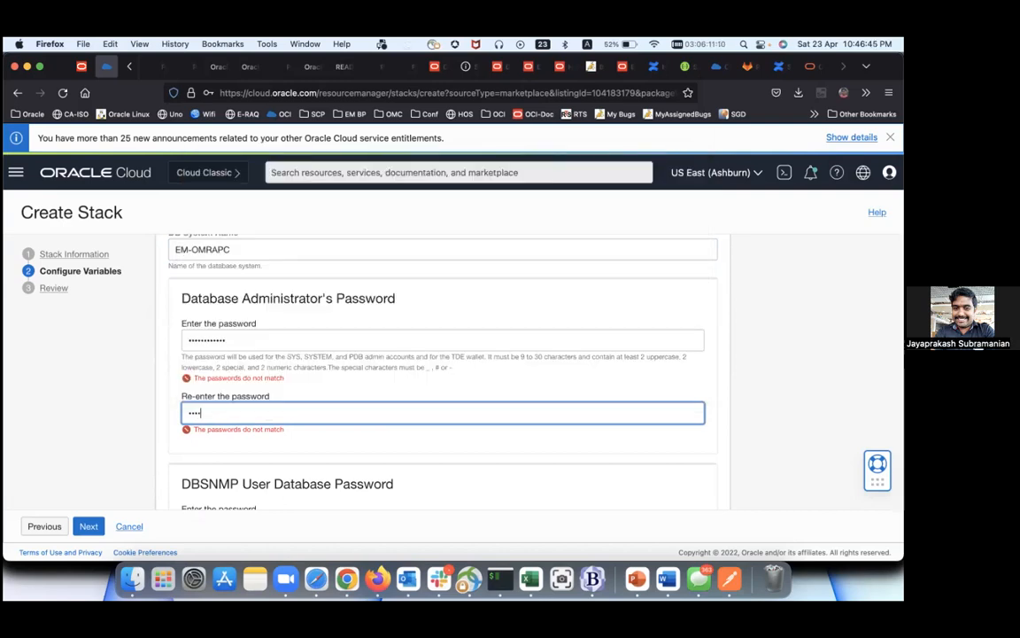
# Step: Enter the DBSNMP user password and re-enter it so both entries match
pyautogui.scroll(-3, 372, 406)
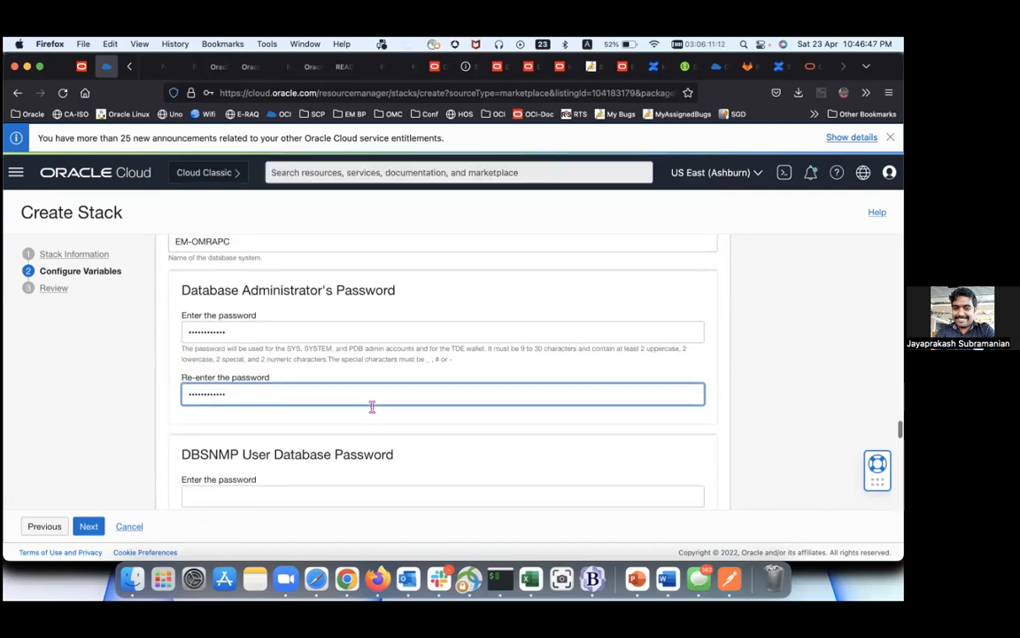
pyautogui.click(358, 427)
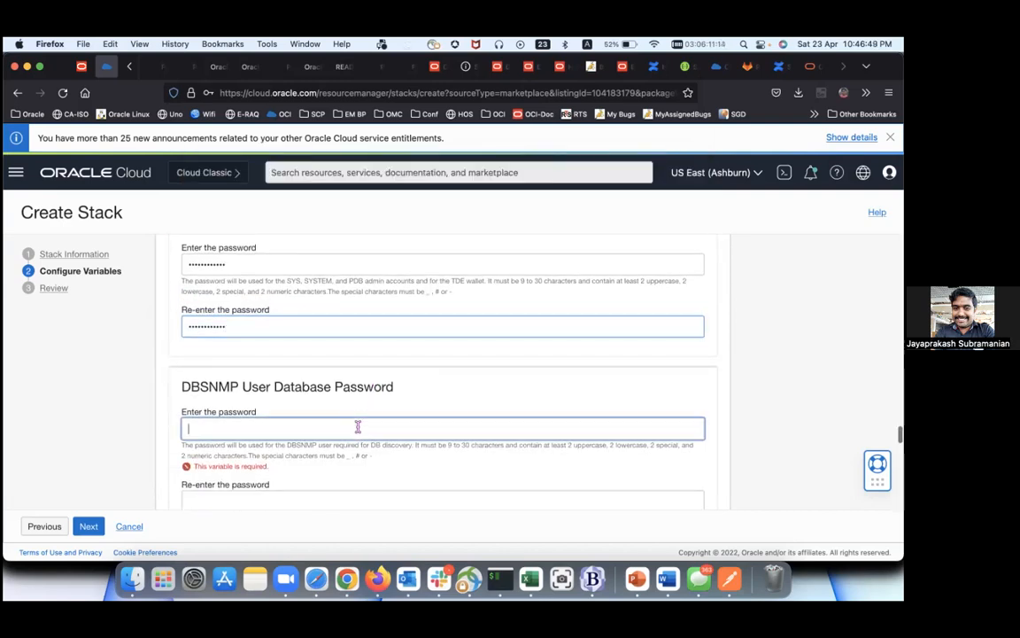
pyautogui.write('••')
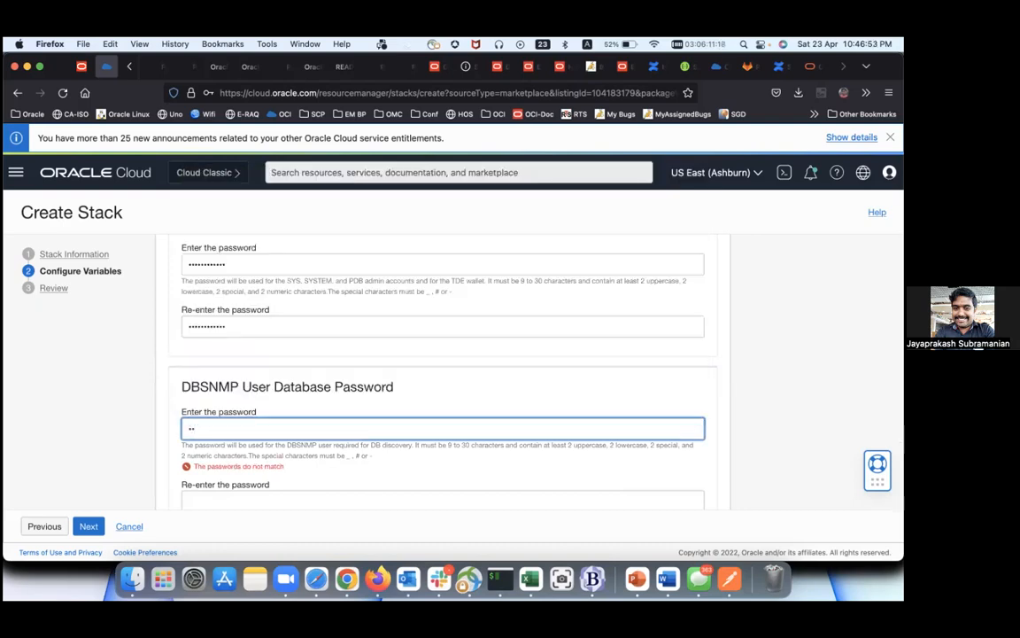
pyautogui.write('••••••••••')
pyautogui.press('Tab')
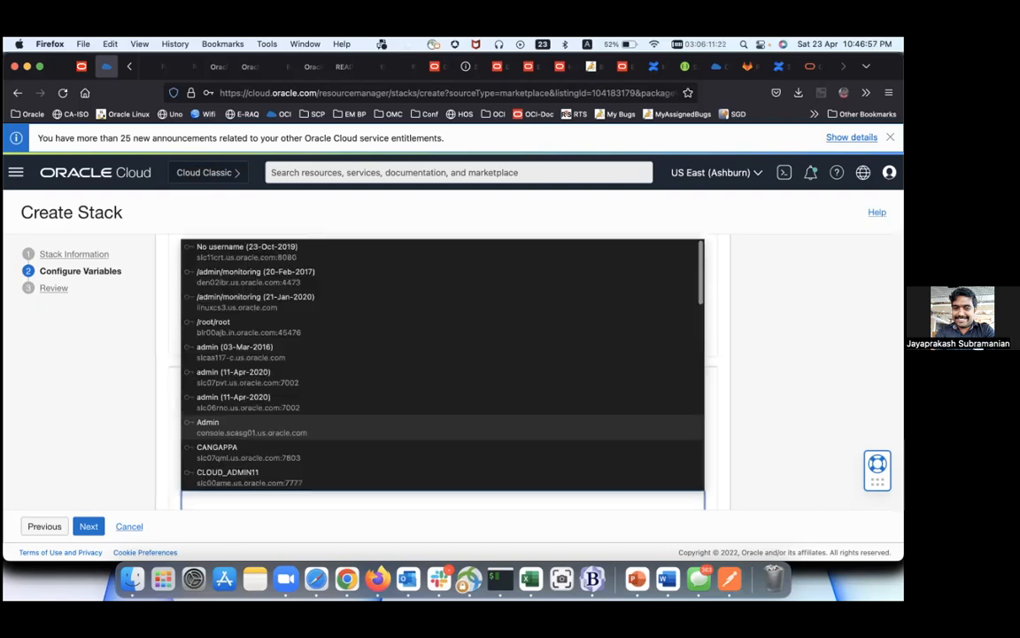
pyautogui.write('•')
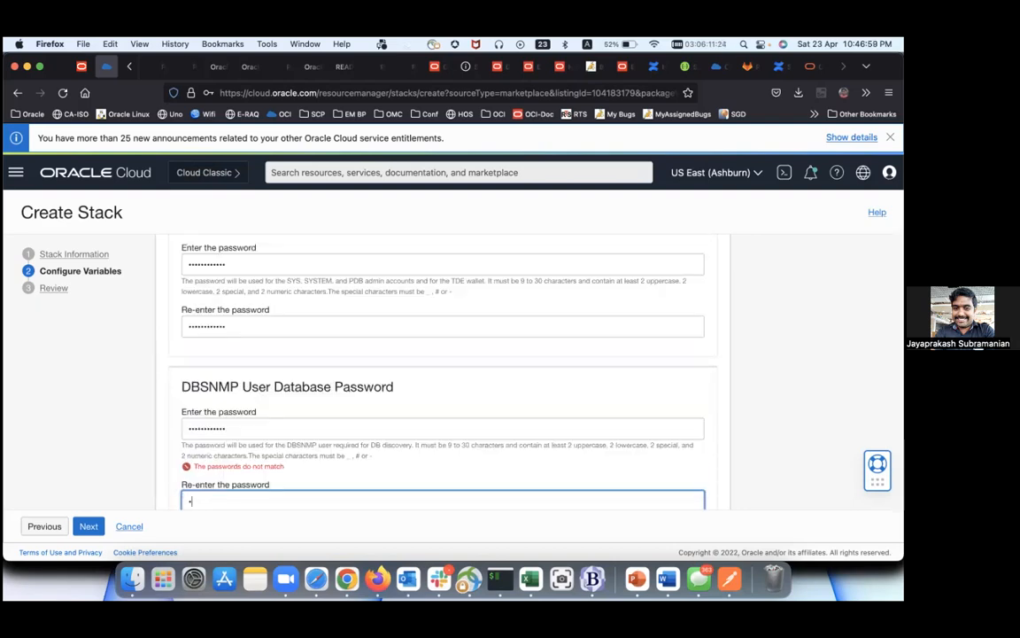
pyautogui.write('•••••••••••')
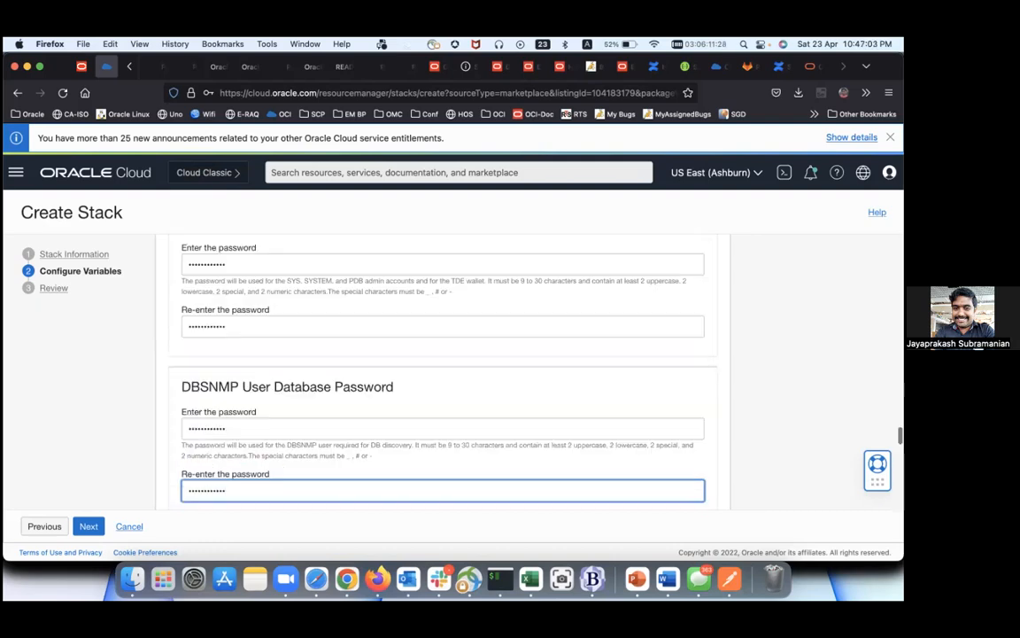
pyautogui.scroll(-3, 349, 430)
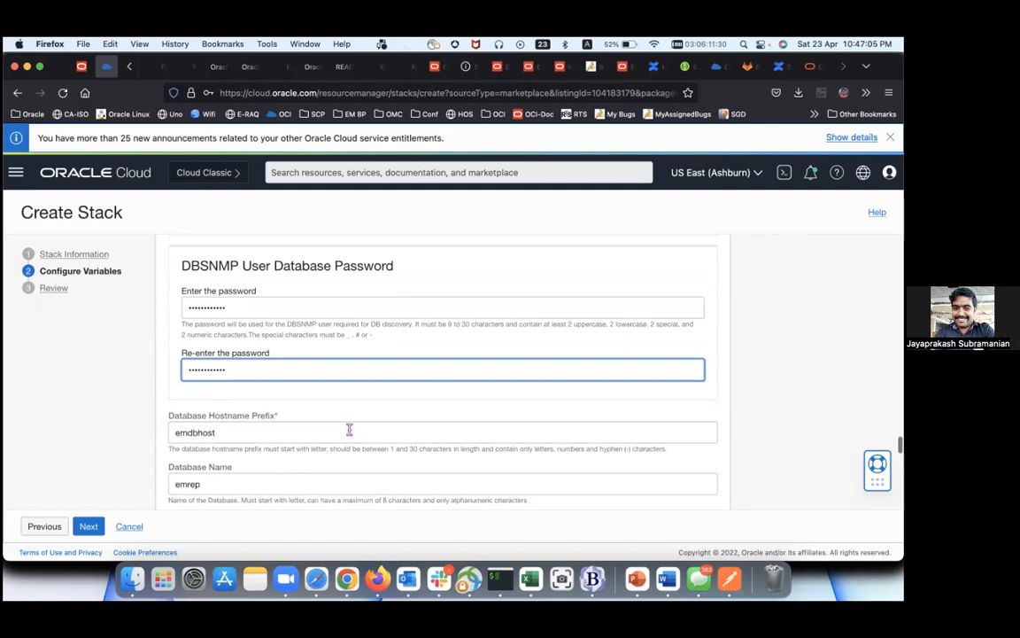
# Step: Change the database name from emrep to emrepapc, keeping hostname prefix emdbhost
pyautogui.click(271, 431)
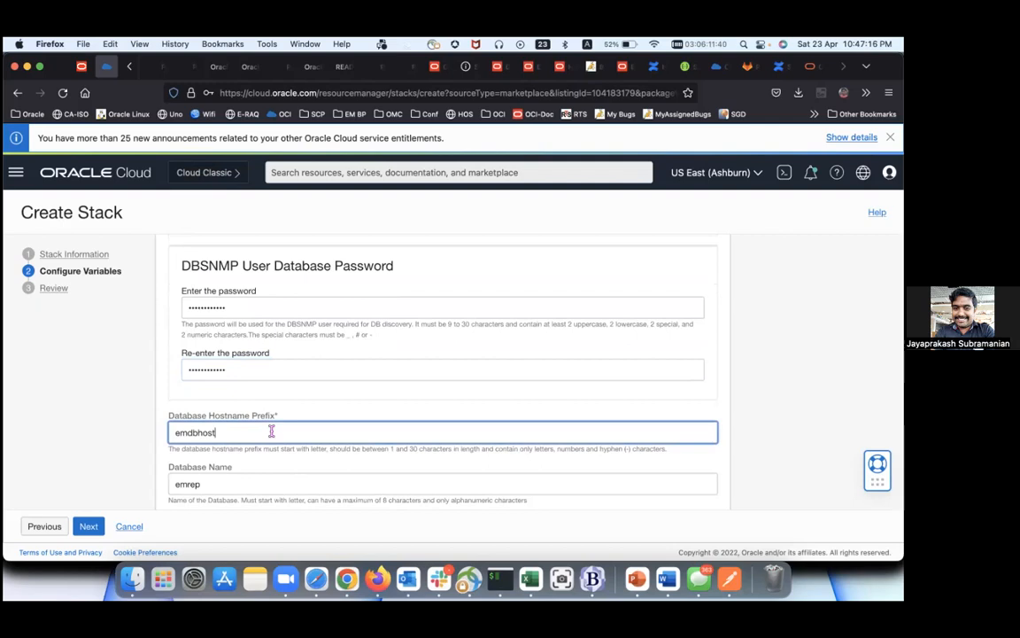
pyautogui.scroll(-2, 261, 430)
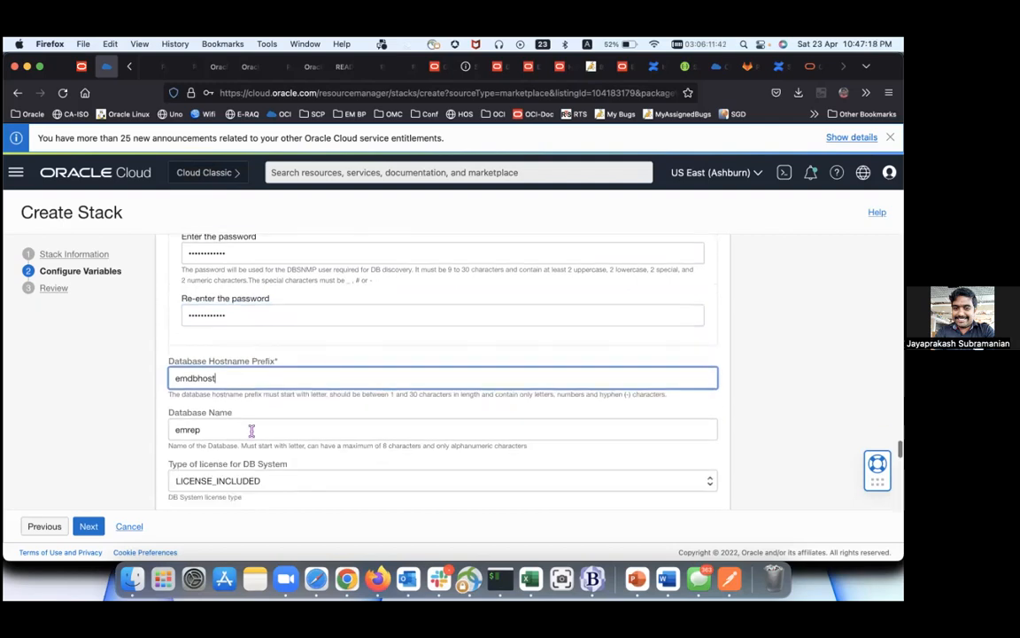
pyautogui.click(251, 429)
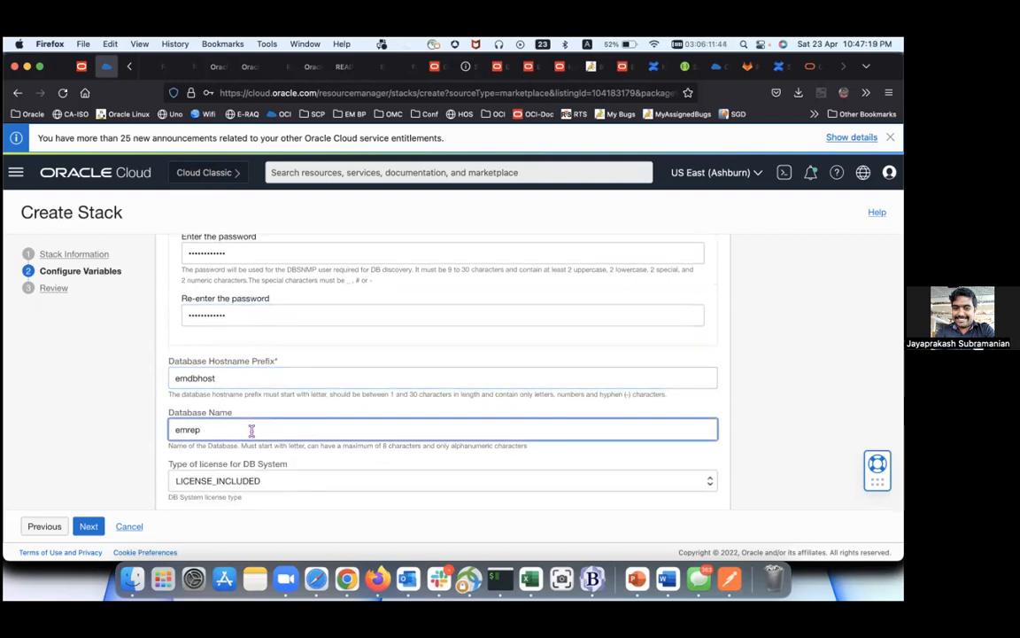
pyautogui.write('apc')
# Step: Leave the DB System license type set to LICENSE_INCLUDED
pyautogui.scroll(-2, 265, 483)
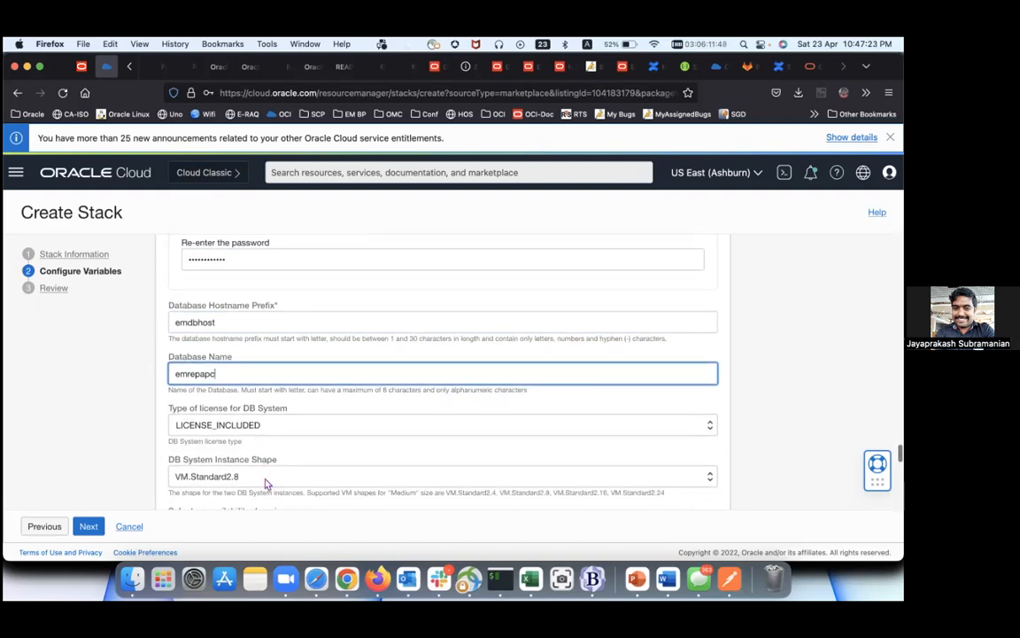
pyautogui.scroll(-1, 270, 426)
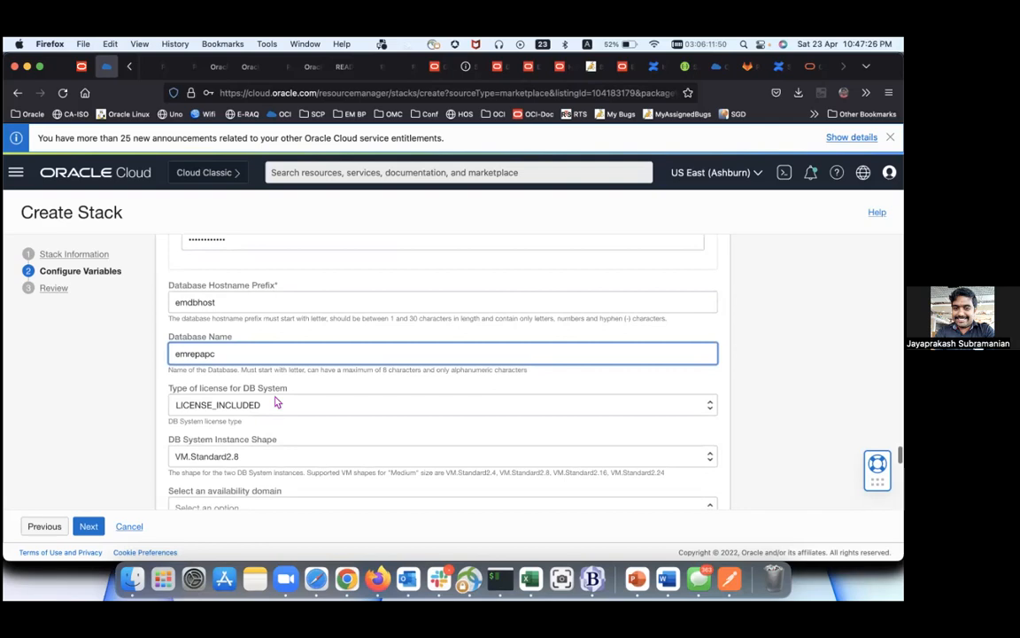
pyautogui.click(276, 406)
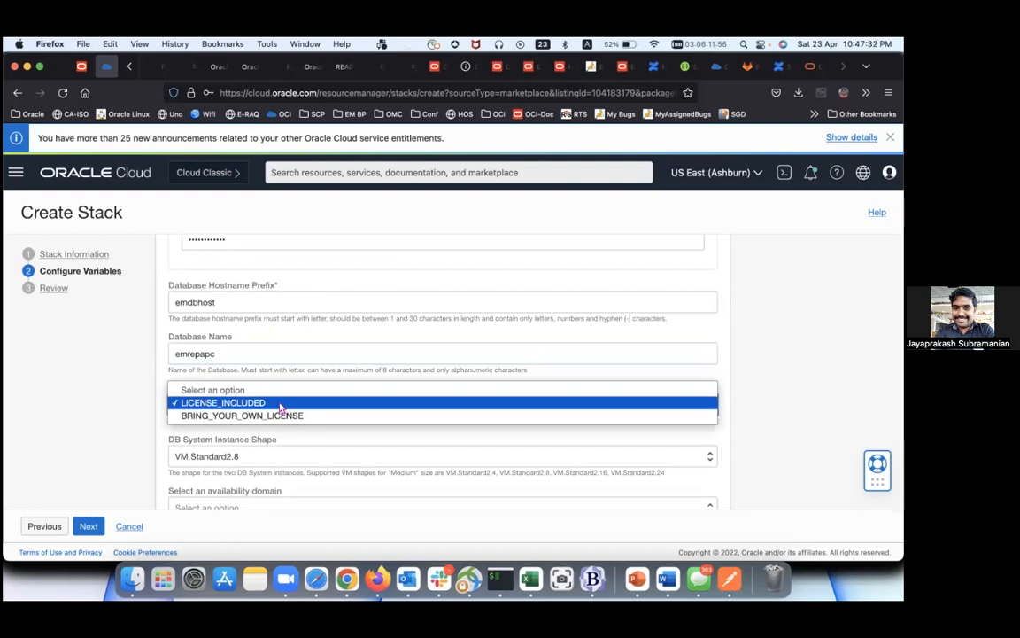
pyautogui.click(280, 405)
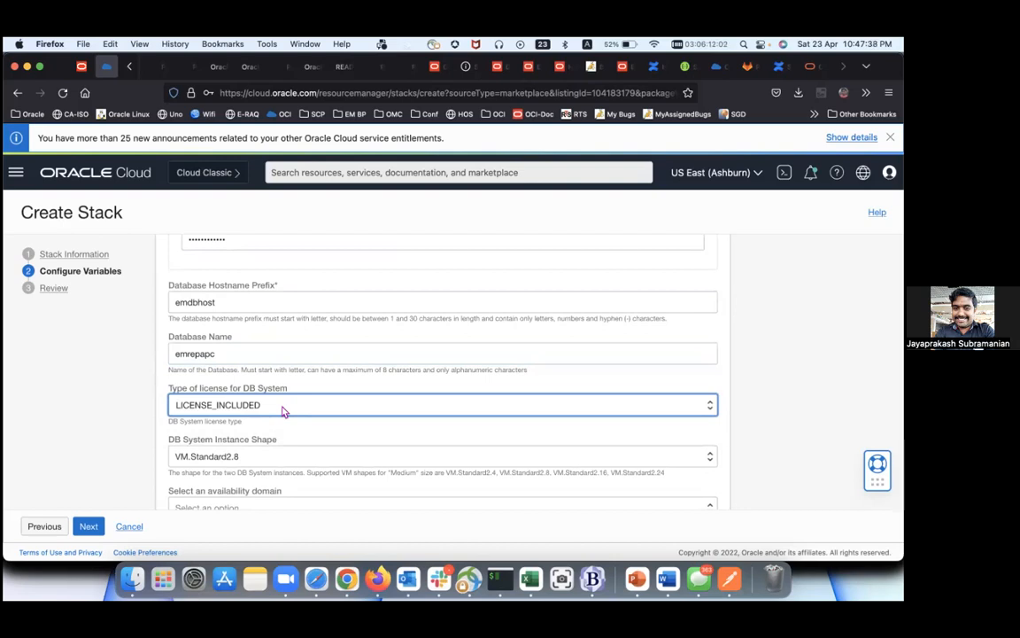
pyautogui.click(284, 411)
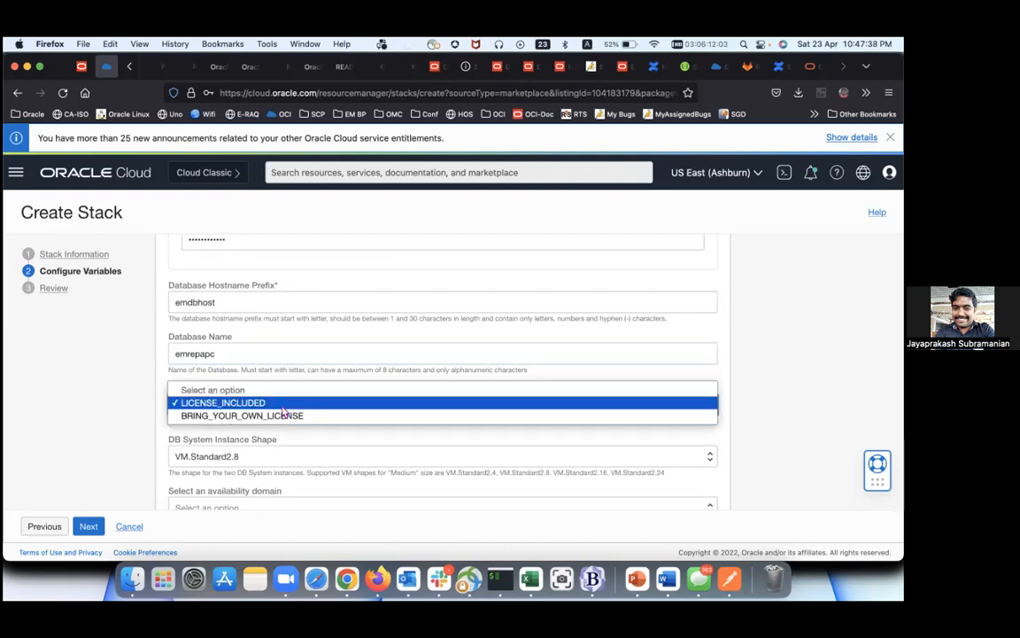
pyautogui.click(323, 370)
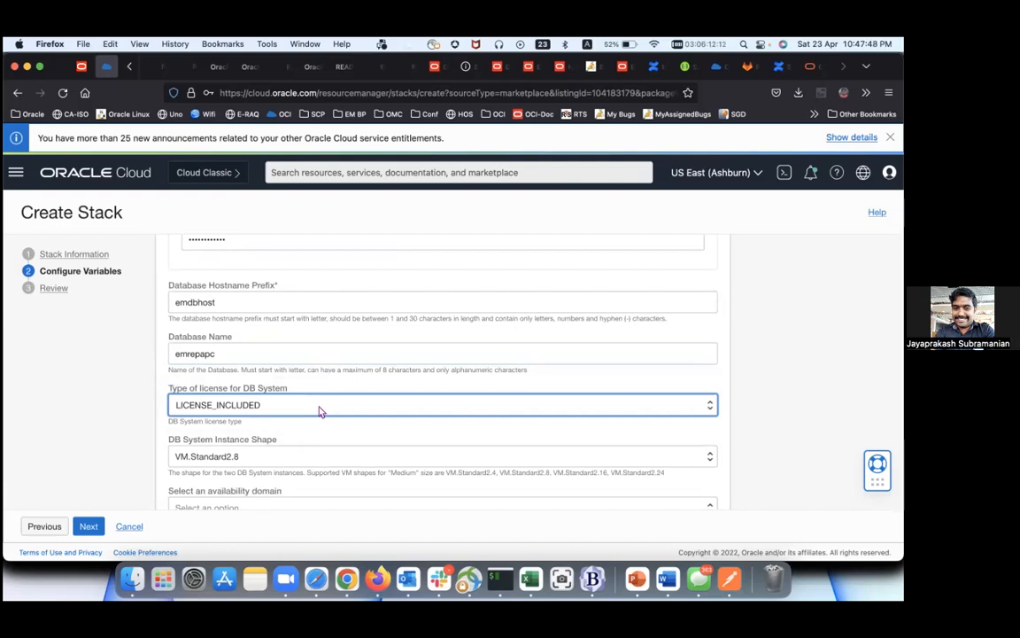
# Step: Set the DB System Instance Shape to VM.Standard2.2
pyautogui.scroll(-2, 320, 410)
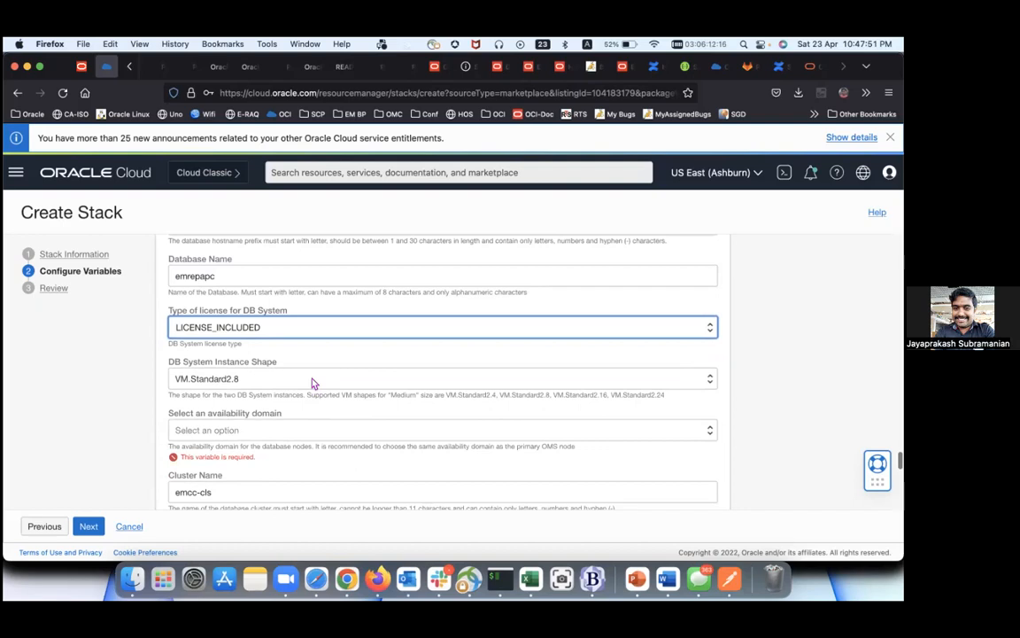
pyautogui.click(312, 383)
pyautogui.scroll(-3, 312, 383)
pyautogui.scroll(-2, 311, 383)
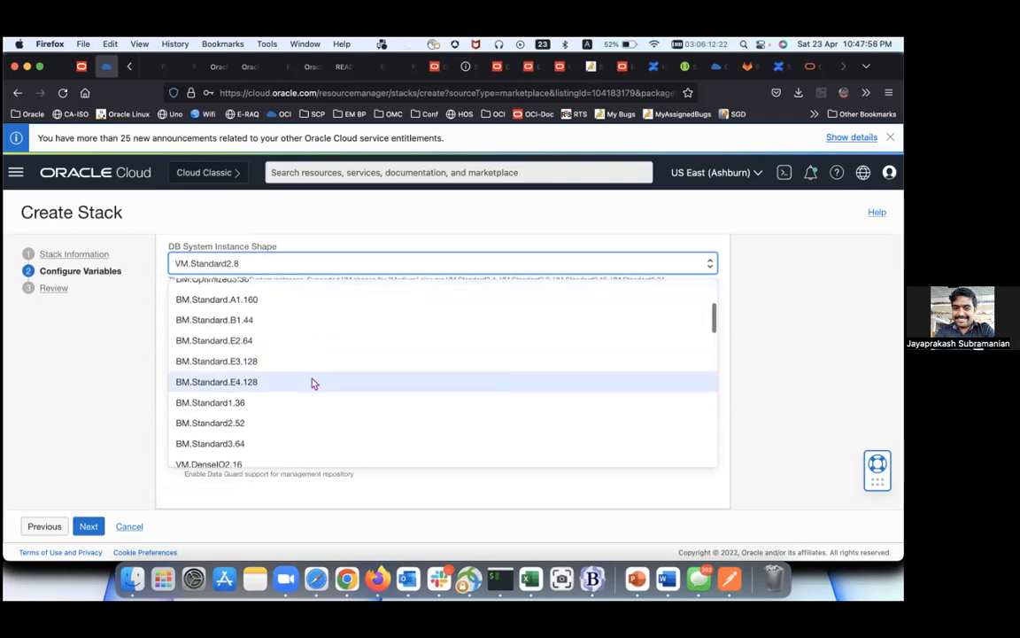
pyautogui.scroll(-5, 311, 382)
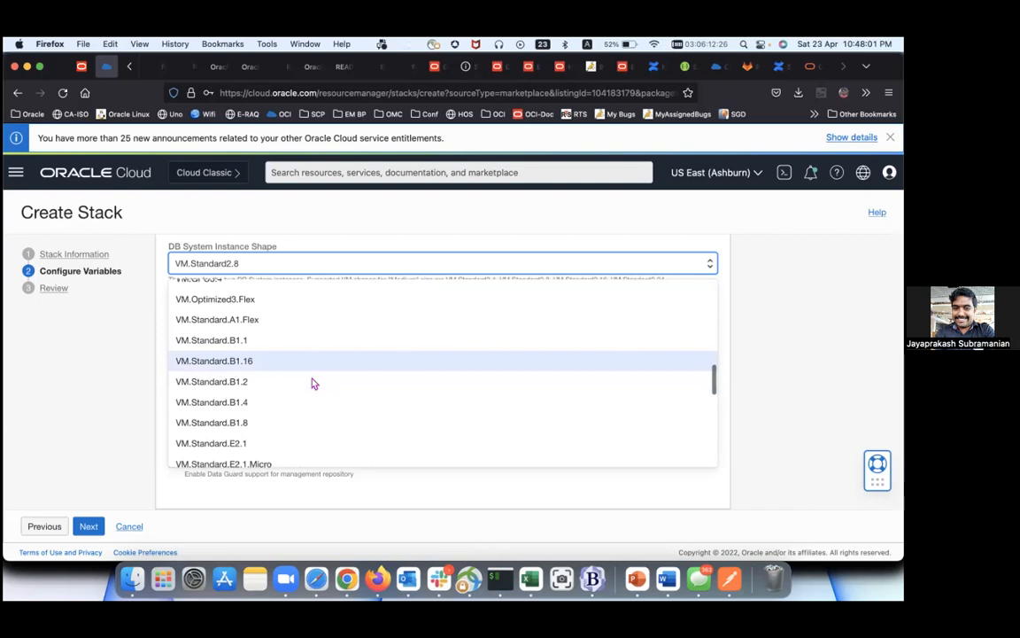
pyautogui.scroll(-3, 311, 382)
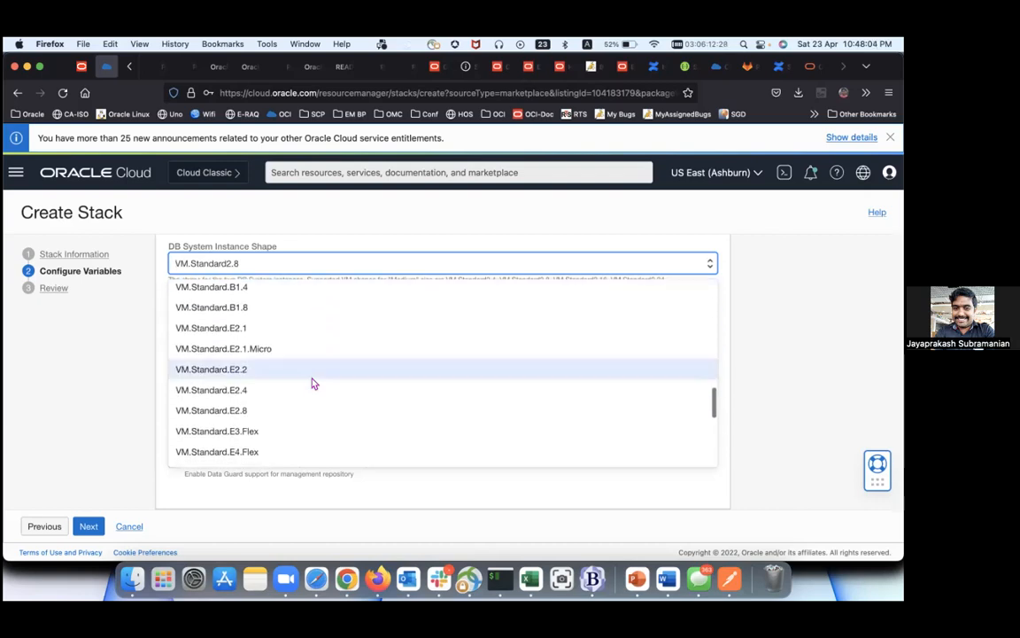
pyautogui.scroll(-4, 312, 382)
pyautogui.scroll(-2, 311, 383)
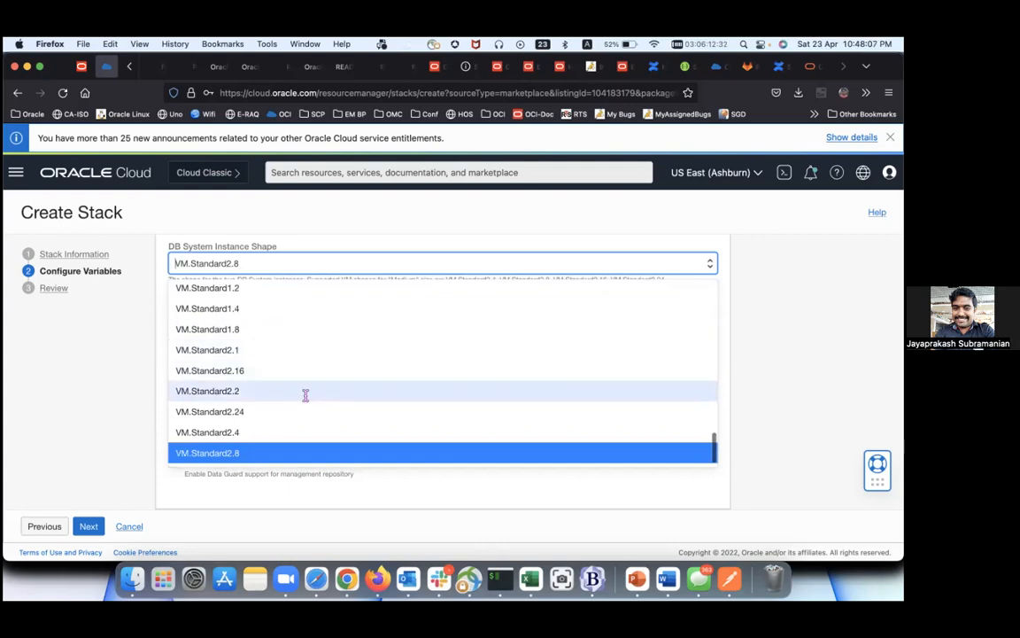
pyautogui.click(324, 391)
# Step: Choose availability domain AkHW:US-ASHBURN-AD-2 and add a hyphen to the cluster name, making emcc-cls
pyautogui.click(323, 324)
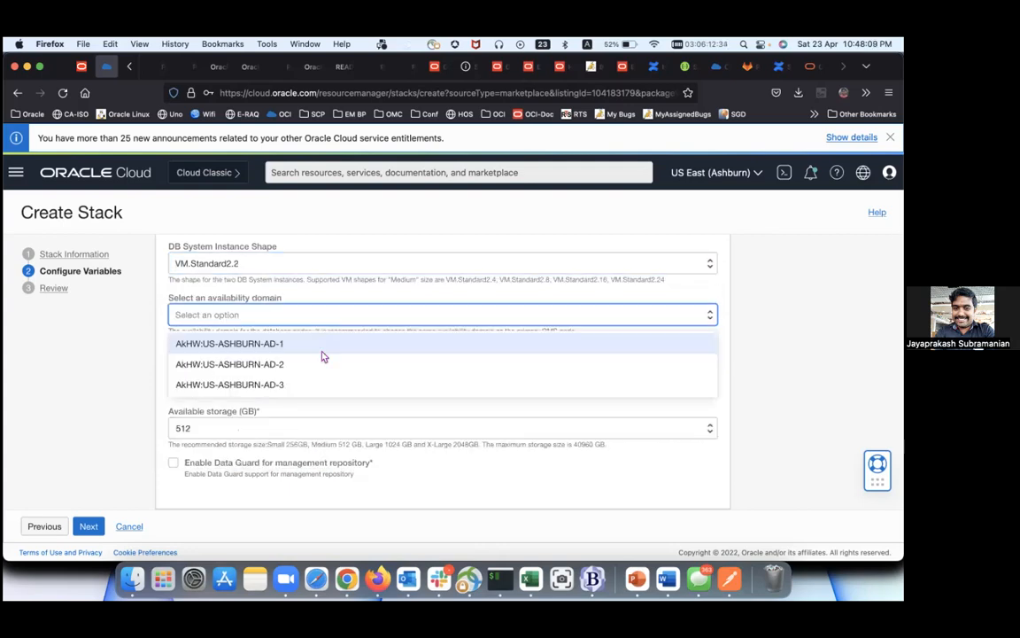
pyautogui.click(318, 363)
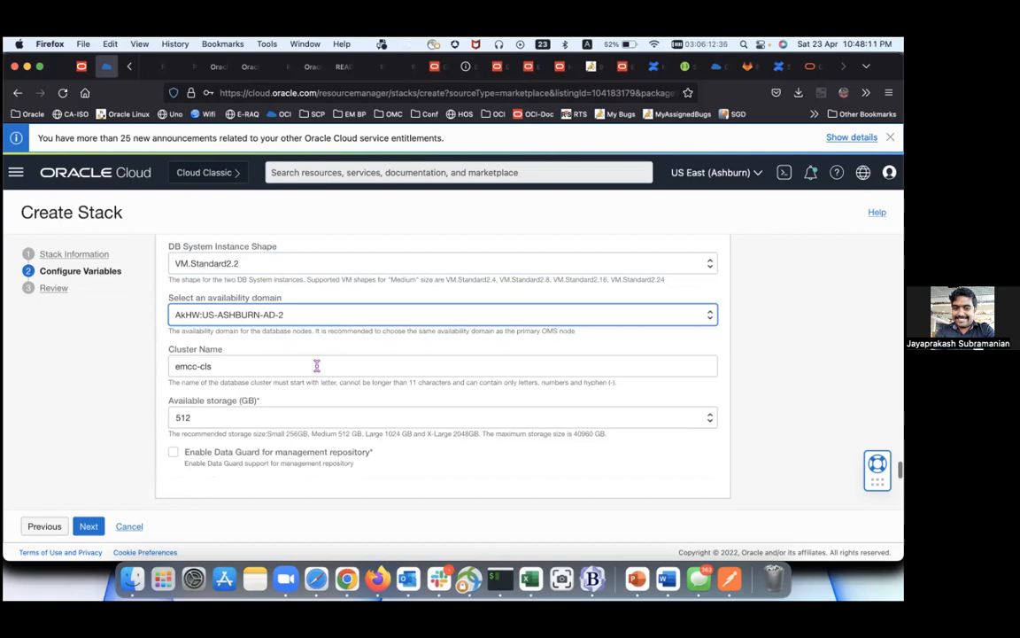
pyautogui.click(316, 365)
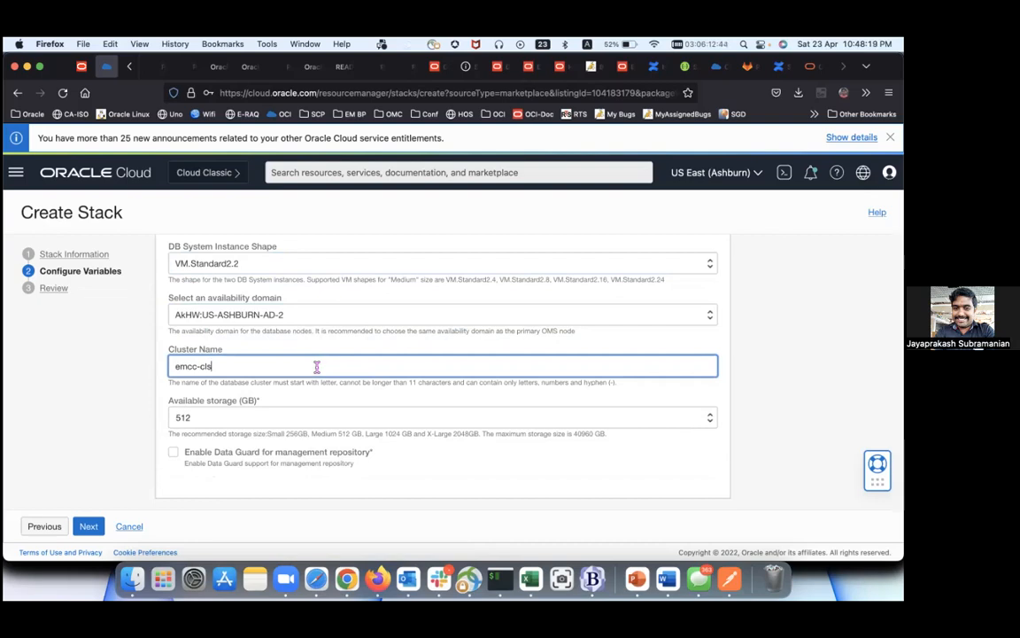
pyautogui.write('-')
pyautogui.scroll(-2, 443, 373)
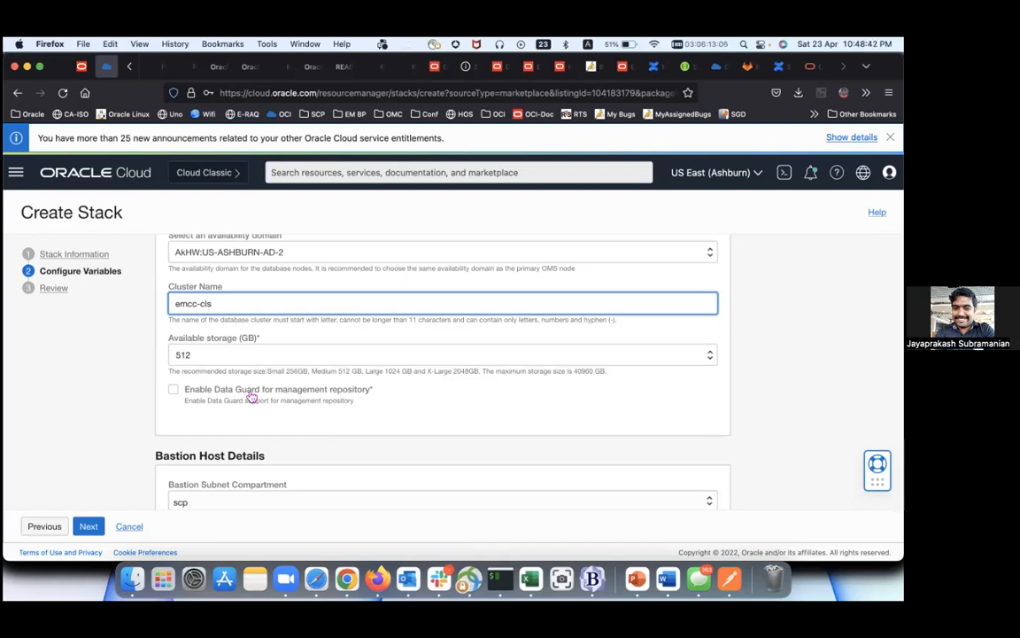
# Step: Enable Data Guard for the management repository to reveal its settings
pyautogui.click(173, 390)
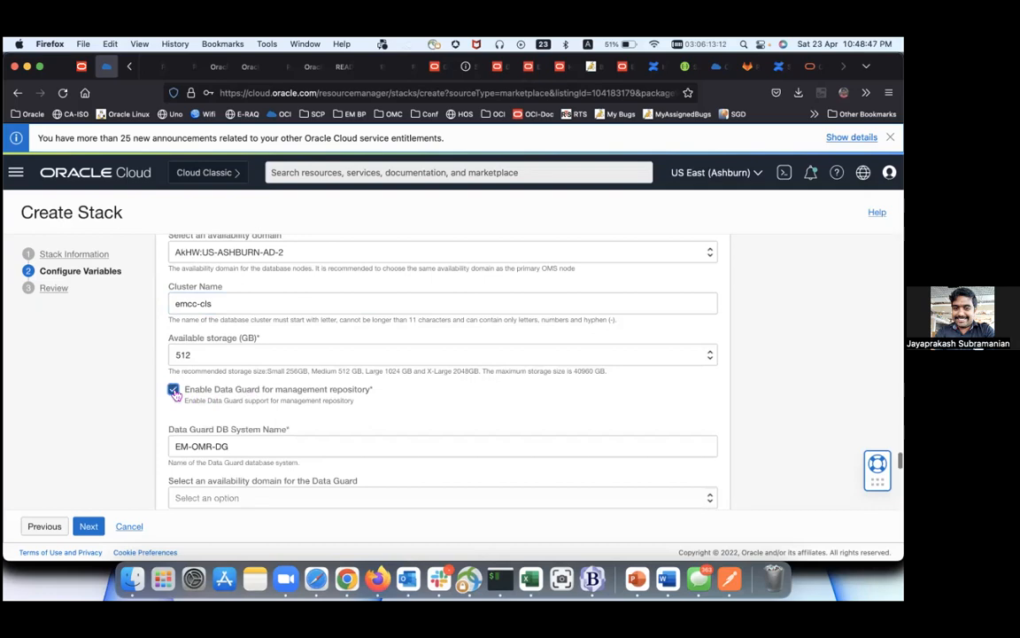
pyautogui.scroll(-2, 200, 389)
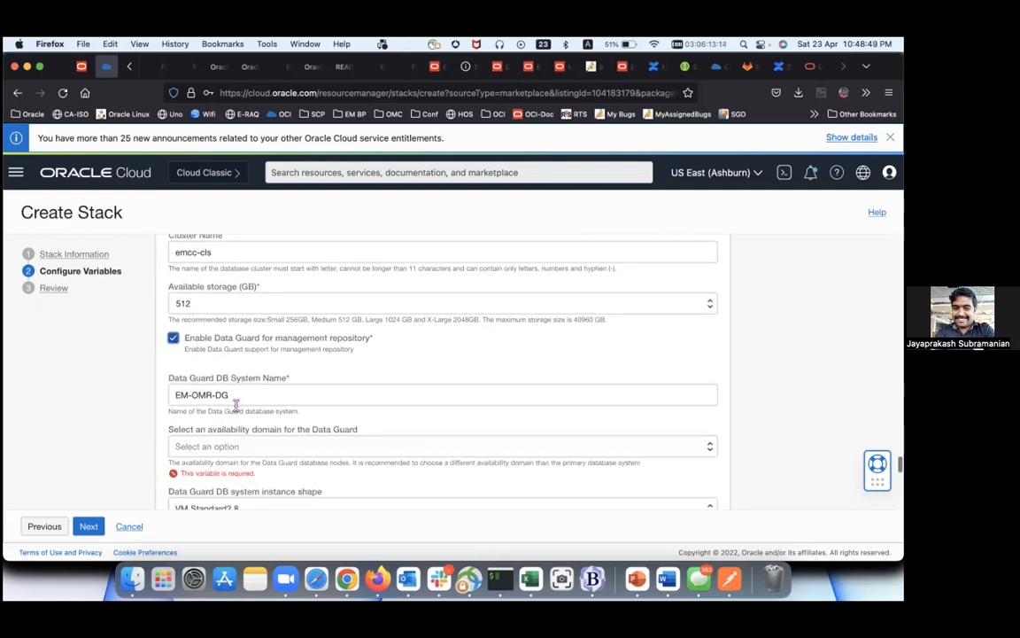
pyautogui.scroll(-3, 235, 410)
pyautogui.scroll(2, 236, 410)
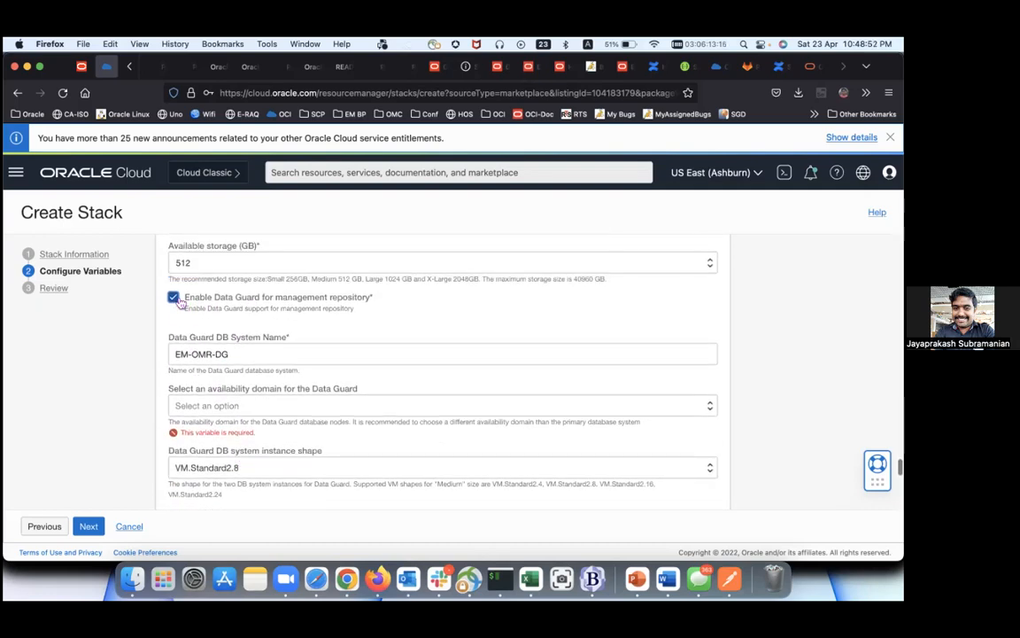
pyautogui.click(174, 297)
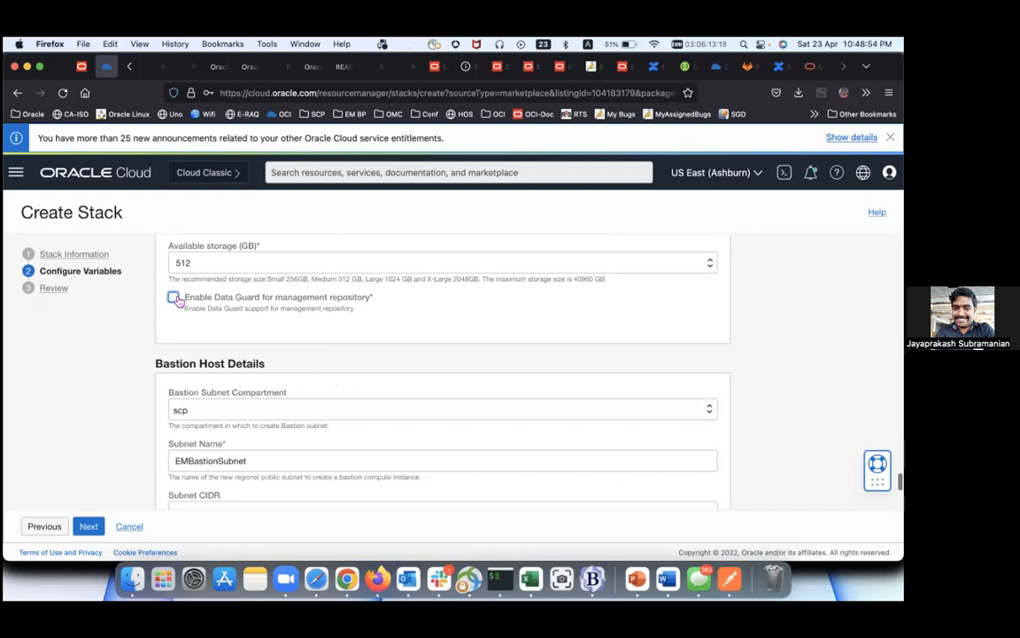
pyautogui.click(173, 296)
pyautogui.scroll(-3, 177, 302)
pyautogui.scroll(1, 176, 302)
pyautogui.scroll(1, 176, 302)
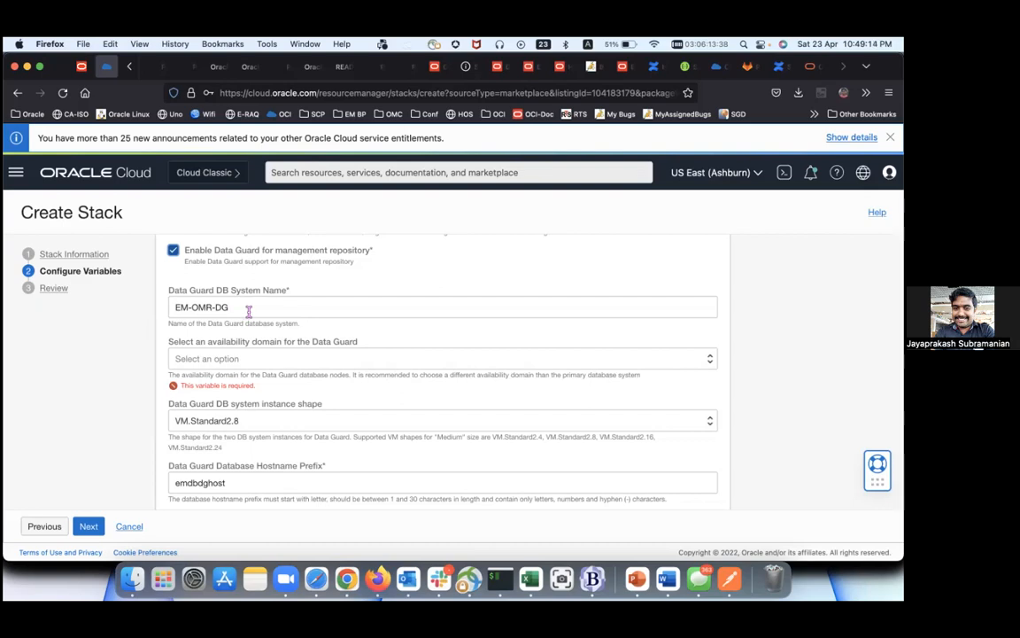
# Step: Place the Data Guard DB system in availability domain AkHW:US-ASHBURN-AD-3
pyautogui.click(237, 359)
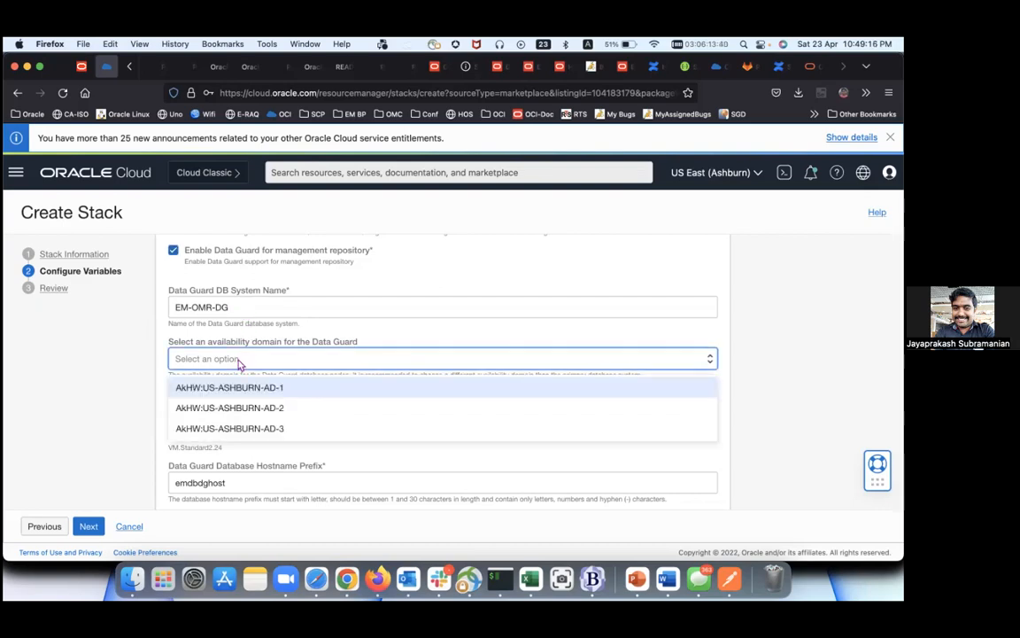
pyautogui.click(240, 428)
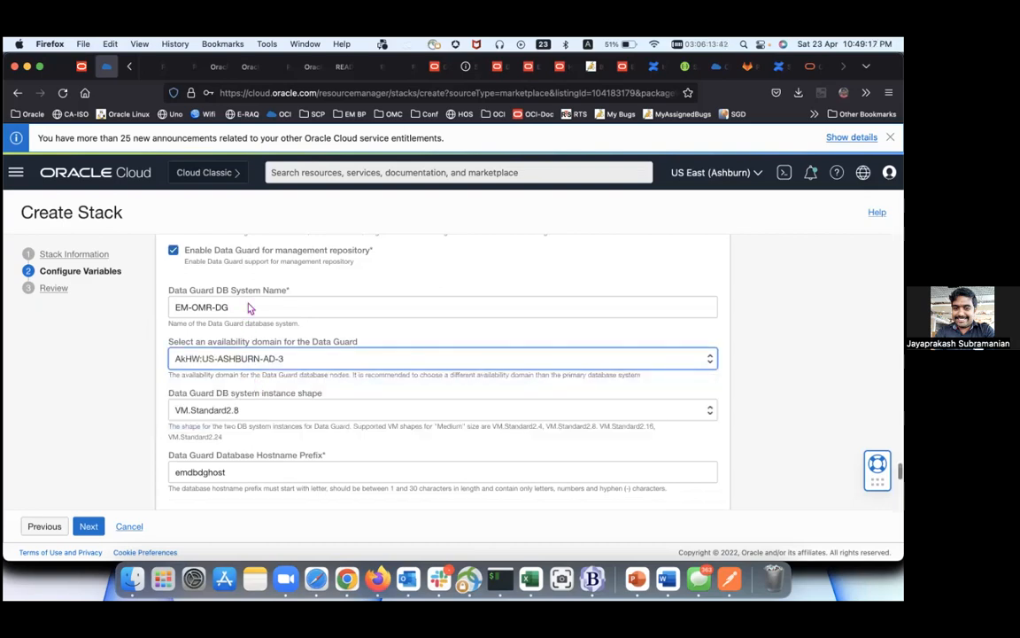
pyautogui.scroll(5, 261, 324)
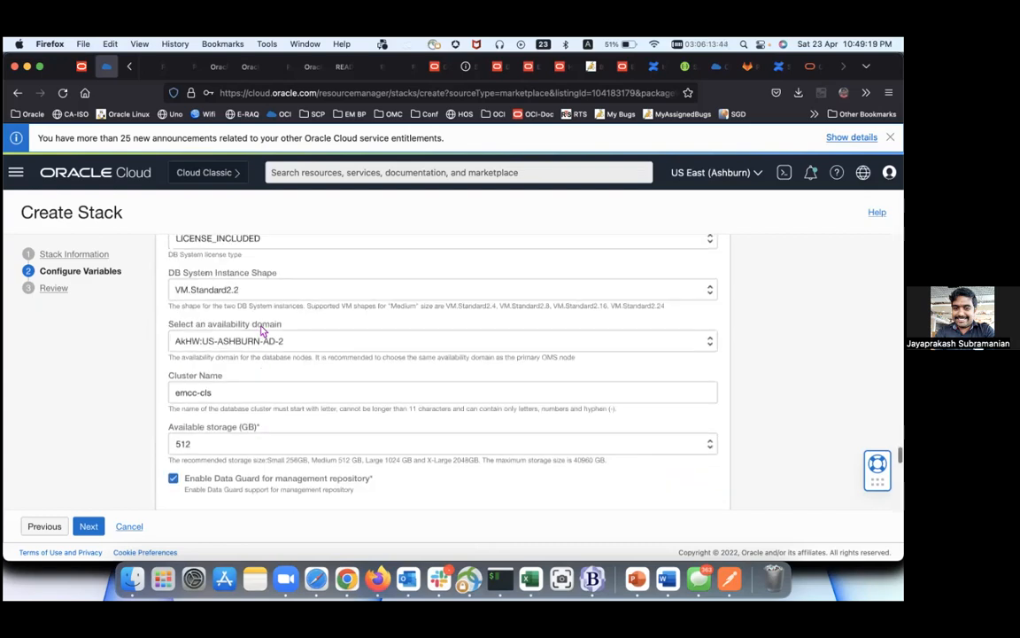
pyautogui.scroll(-1, 263, 324)
pyautogui.scroll(2, 263, 325)
pyautogui.scroll(-5, 263, 324)
pyautogui.scroll(-2, 264, 324)
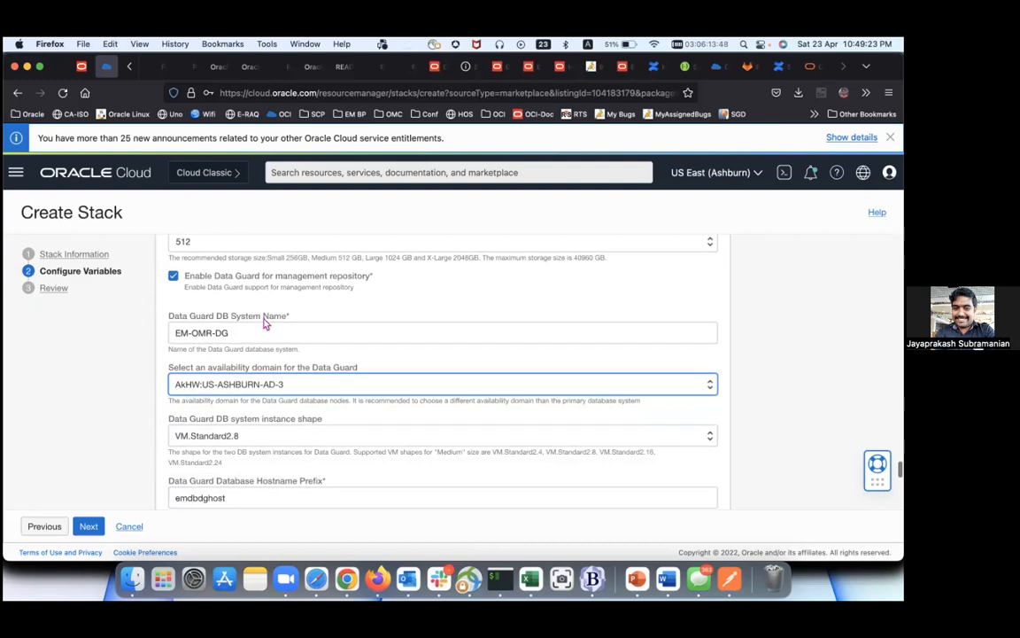
# Step: Set the Data Guard instance shape to VM.Standard.E2.2
pyautogui.click(265, 404)
pyautogui.scroll(-10, 276, 483)
pyautogui.scroll(-5, 276, 483)
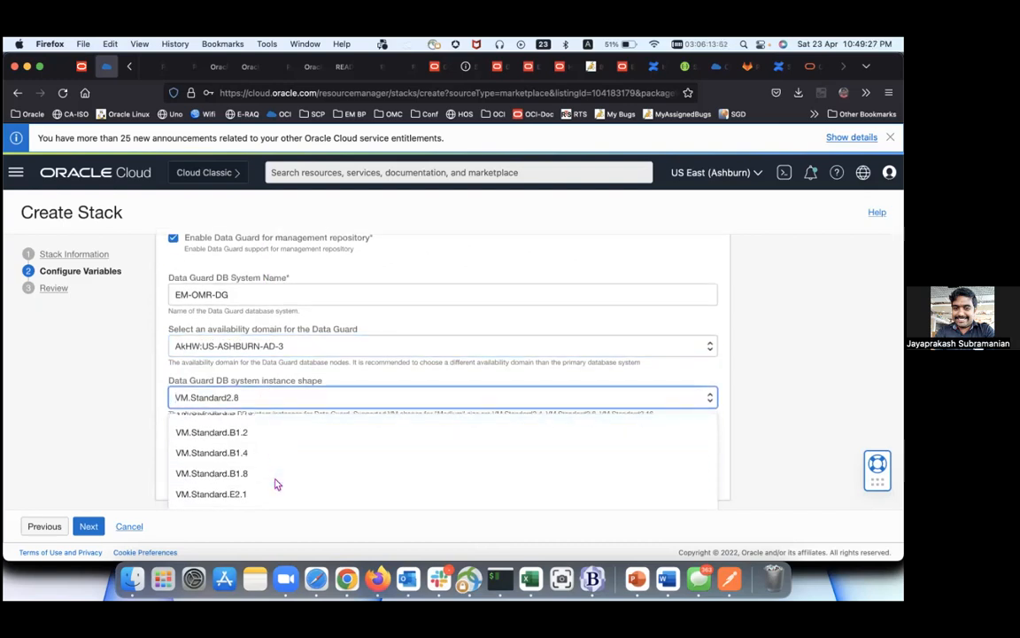
pyautogui.click(276, 482)
pyautogui.scroll(-8, 274, 478)
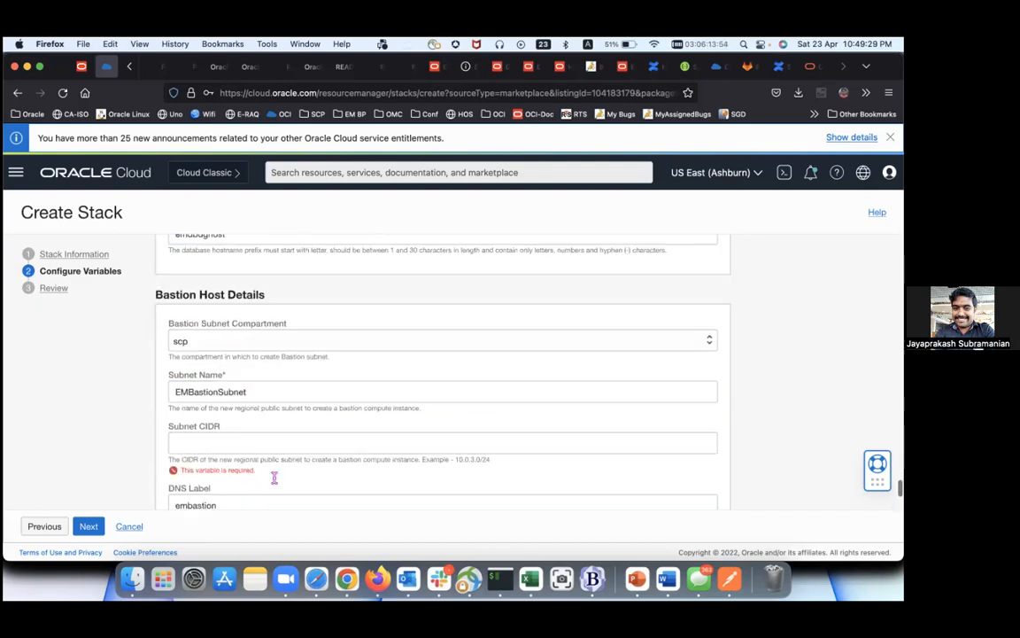
# Step: Uncheck 'Enable Data Guard for management repository'
pyautogui.scroll(7, 275, 477)
pyautogui.scroll(3, 270, 479)
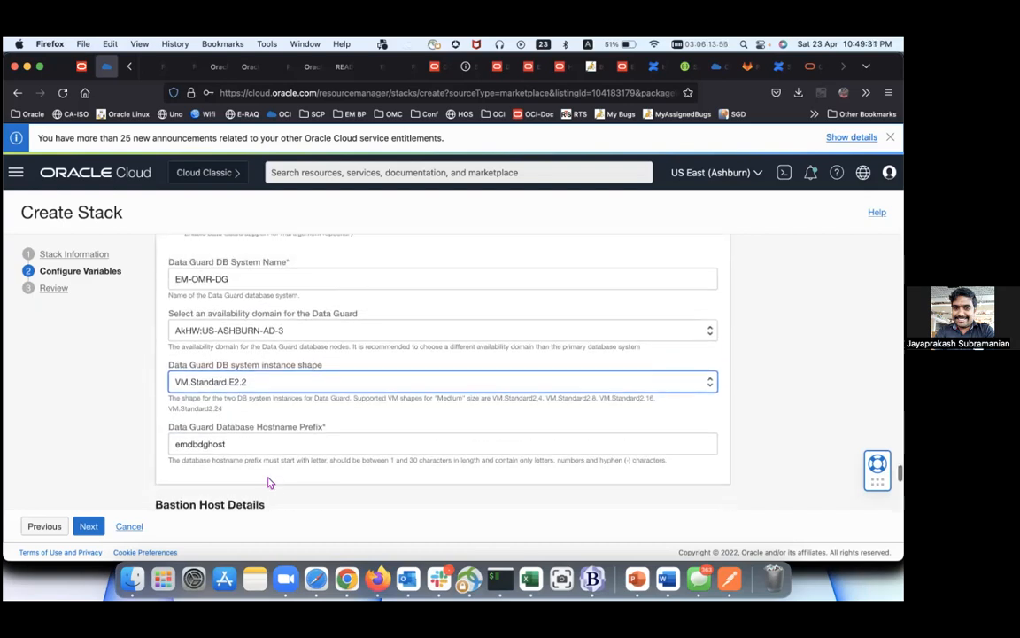
pyautogui.scroll(2, 256, 453)
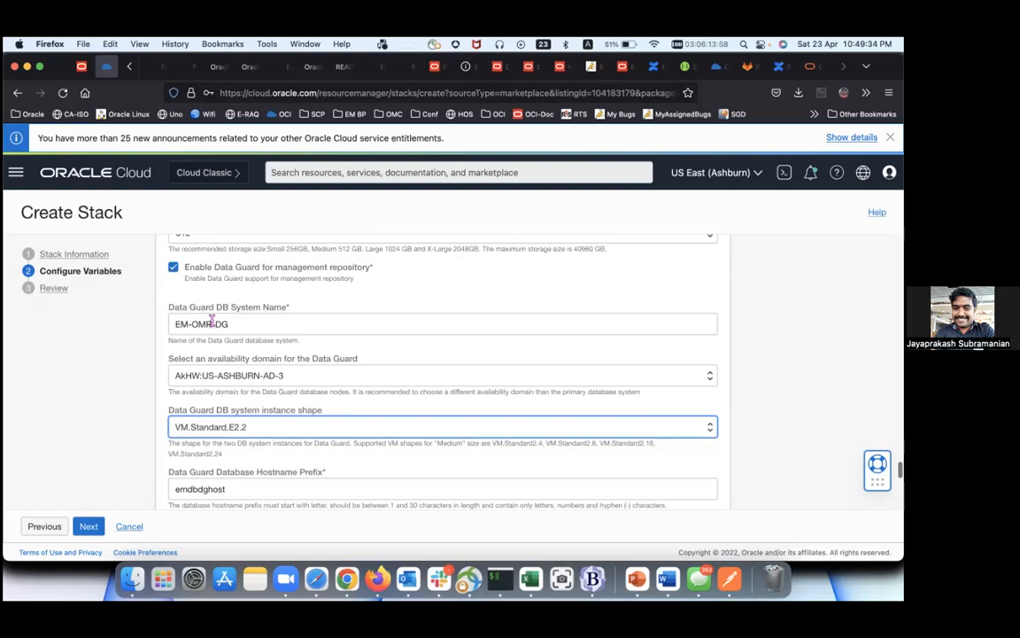
pyautogui.click(174, 267)
pyautogui.scroll(-3, 213, 328)
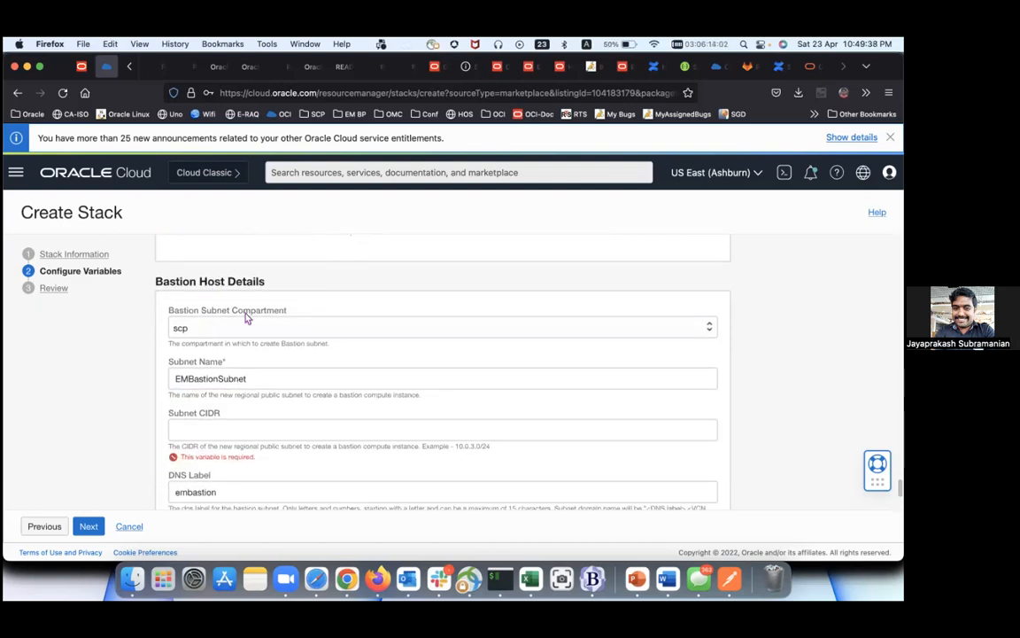
pyautogui.scroll(-1, 247, 317)
# Step: Keep scp as the bastion subnet compartment and set the subnet CIDR to 10.0.3.0/24
pyautogui.click(248, 313)
pyautogui.click(247, 312)
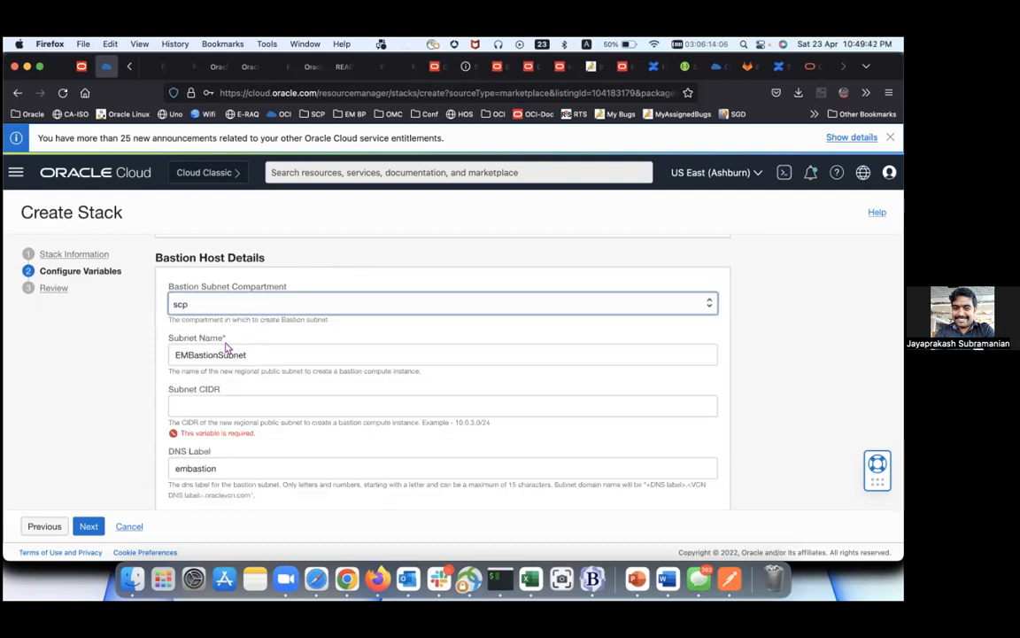
pyautogui.click(252, 355)
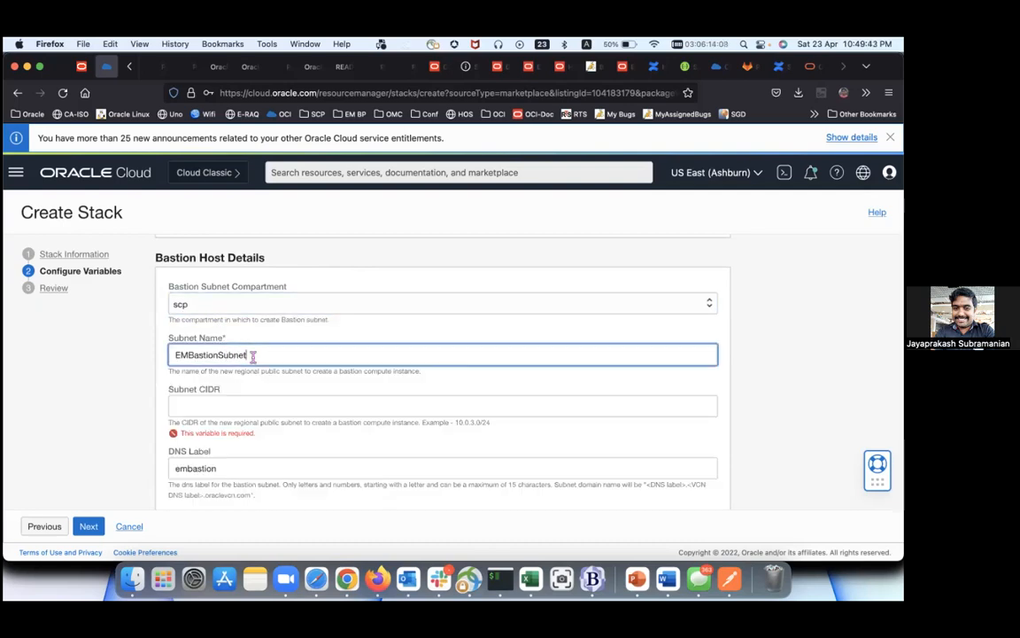
pyautogui.click(248, 407)
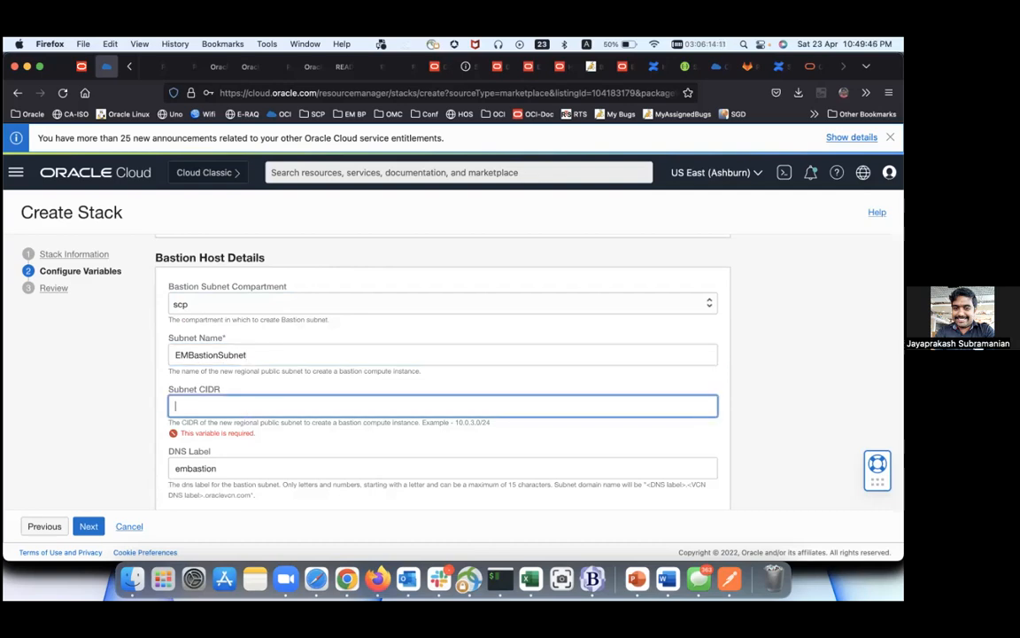
pyautogui.write('10.0.')
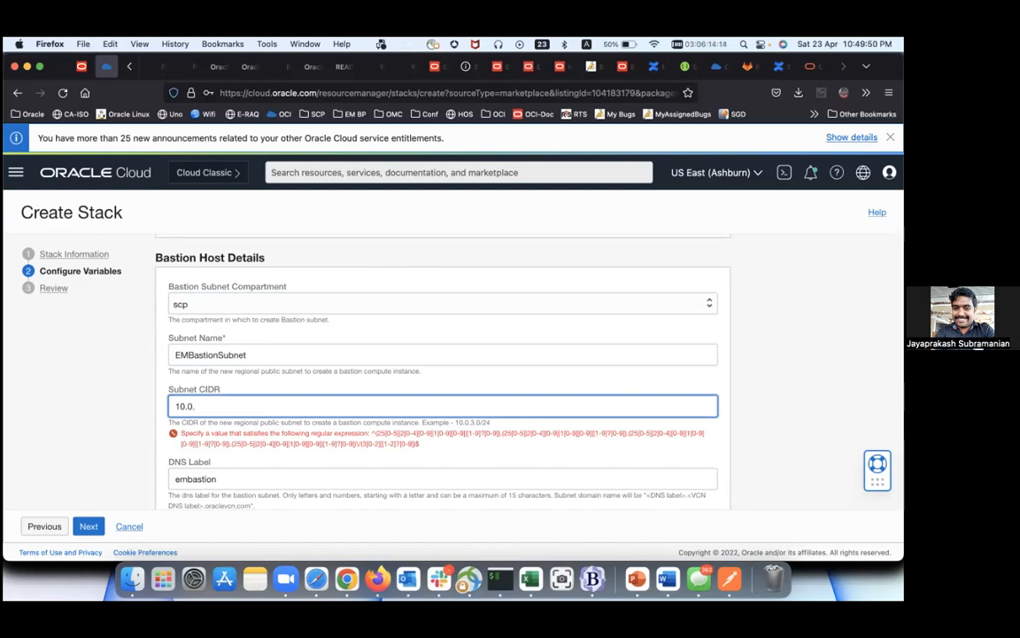
pyautogui.write('3.0/')
pyautogui.write('24')
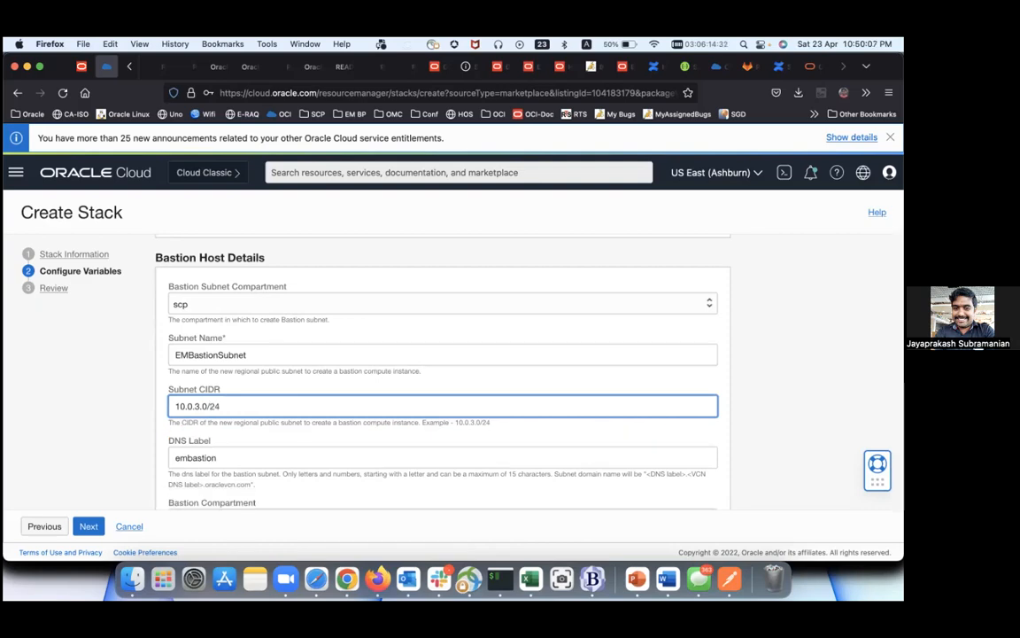
pyautogui.scroll(-2, 255, 448)
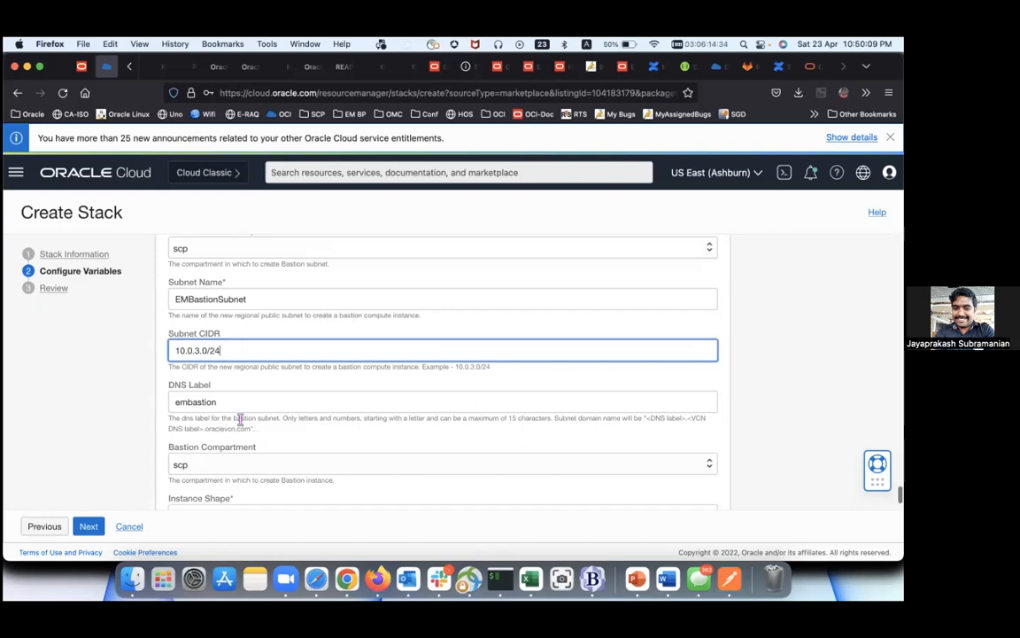
# Step: Append 'apac' to the bastion DNS label, making it embastionapac
pyautogui.click(243, 400)
pyautogui.write('apa')
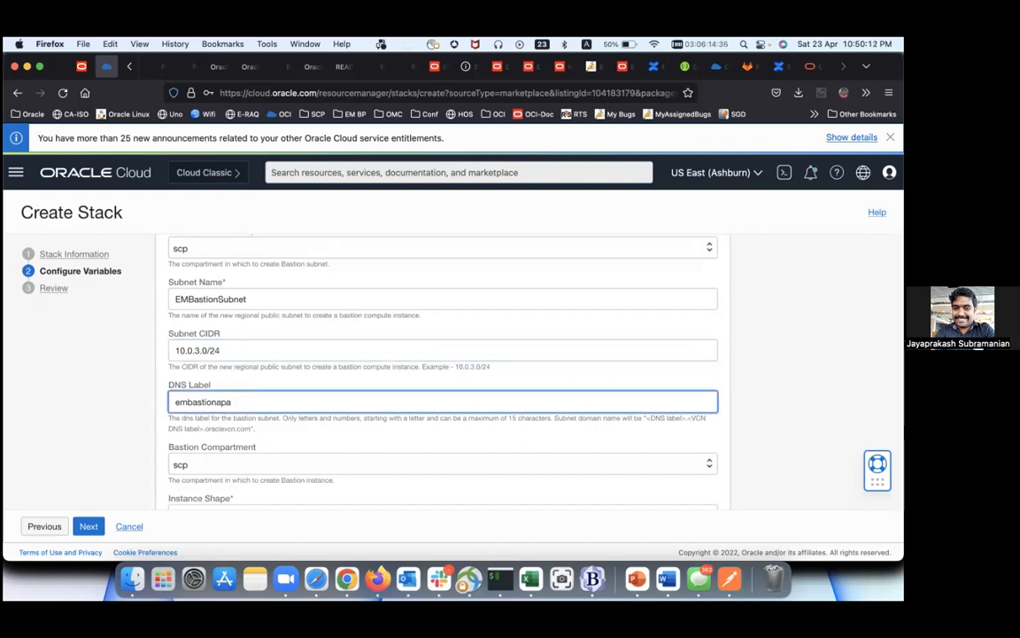
pyautogui.write('c')
pyautogui.scroll(-2, 443, 372)
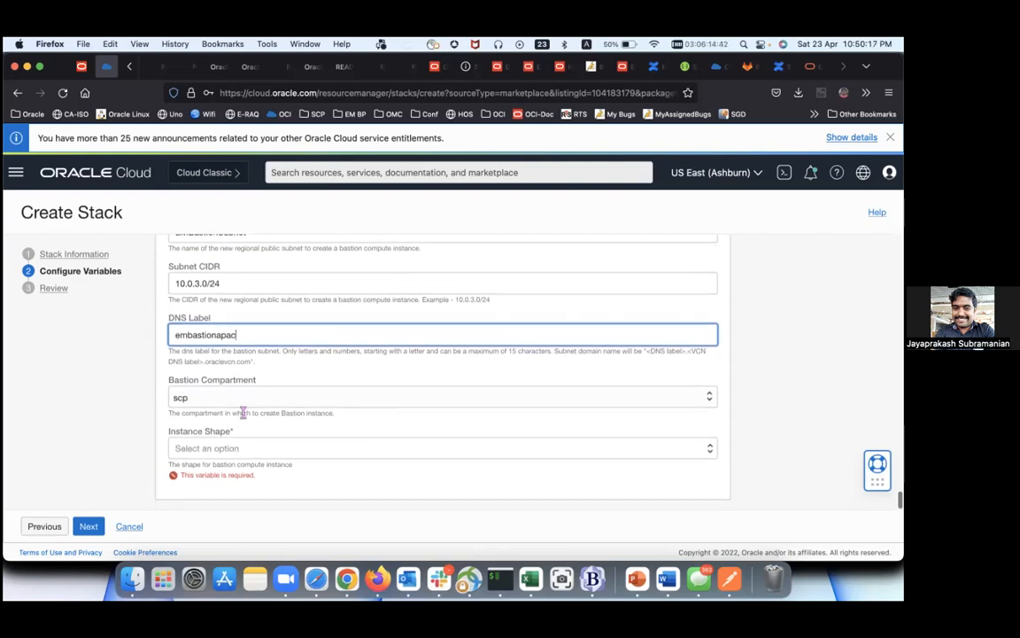
pyautogui.scroll(2, 228, 399)
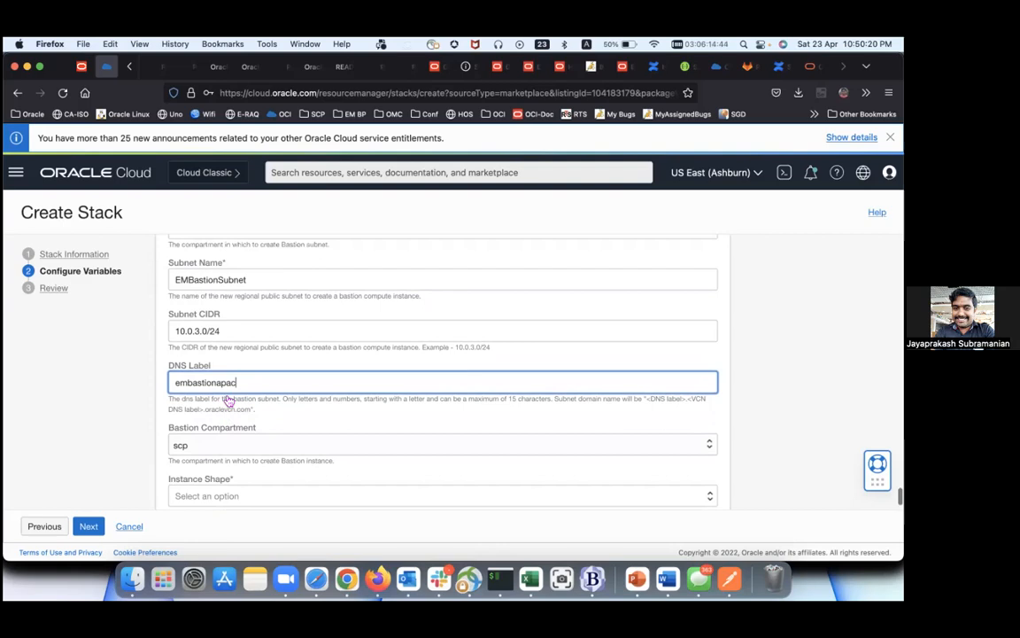
pyautogui.scroll(-2, 228, 396)
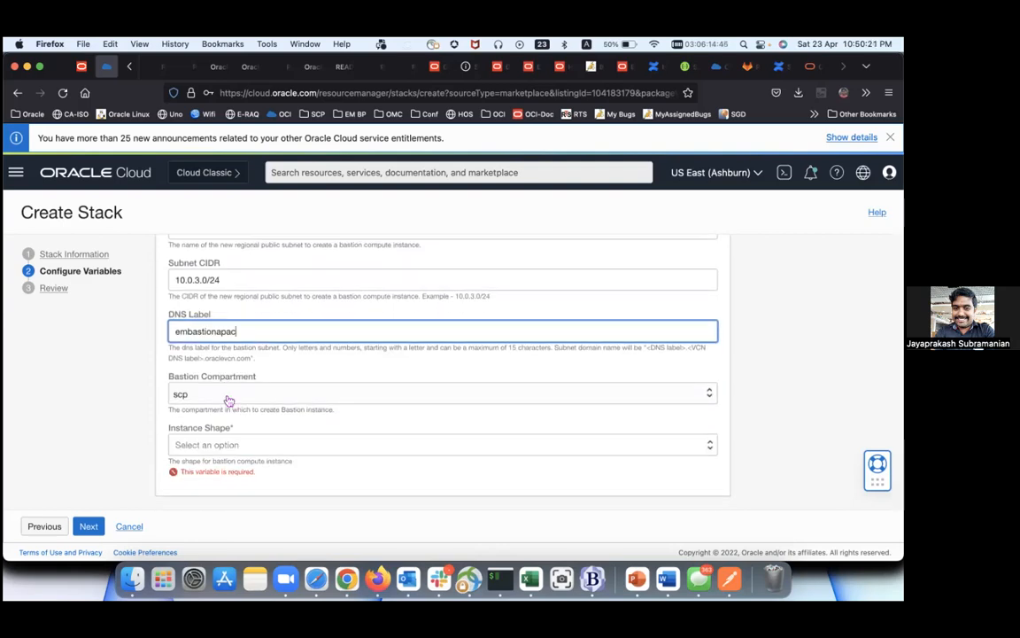
# Step: Choose VM.Standard1.2 as the bastion instance shape
pyautogui.click(247, 446)
pyautogui.scroll(-10, 247, 447)
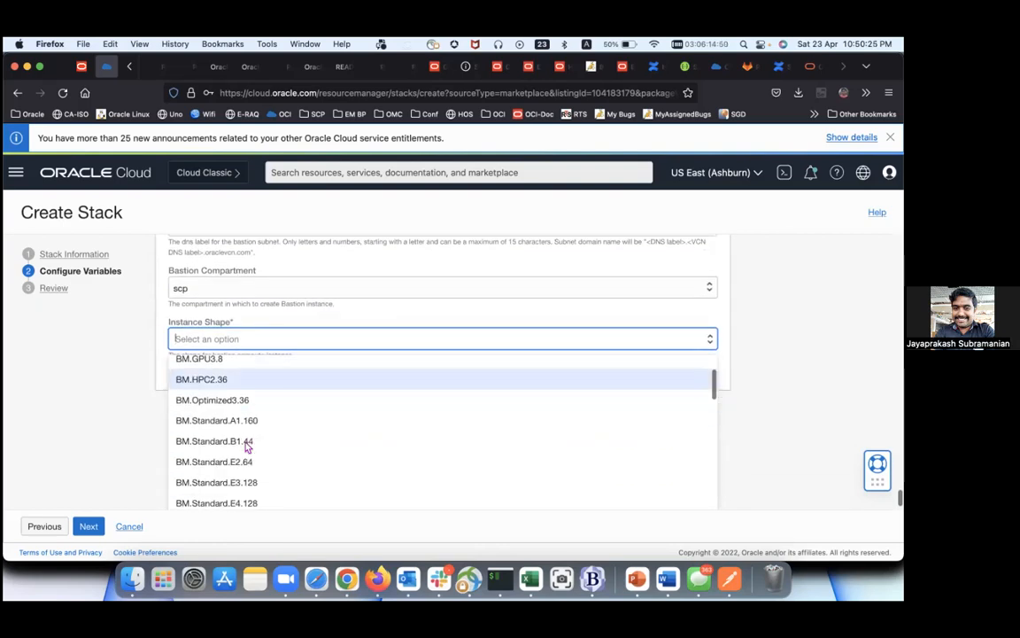
pyautogui.scroll(-5, 247, 447)
pyautogui.scroll(-4, 247, 447)
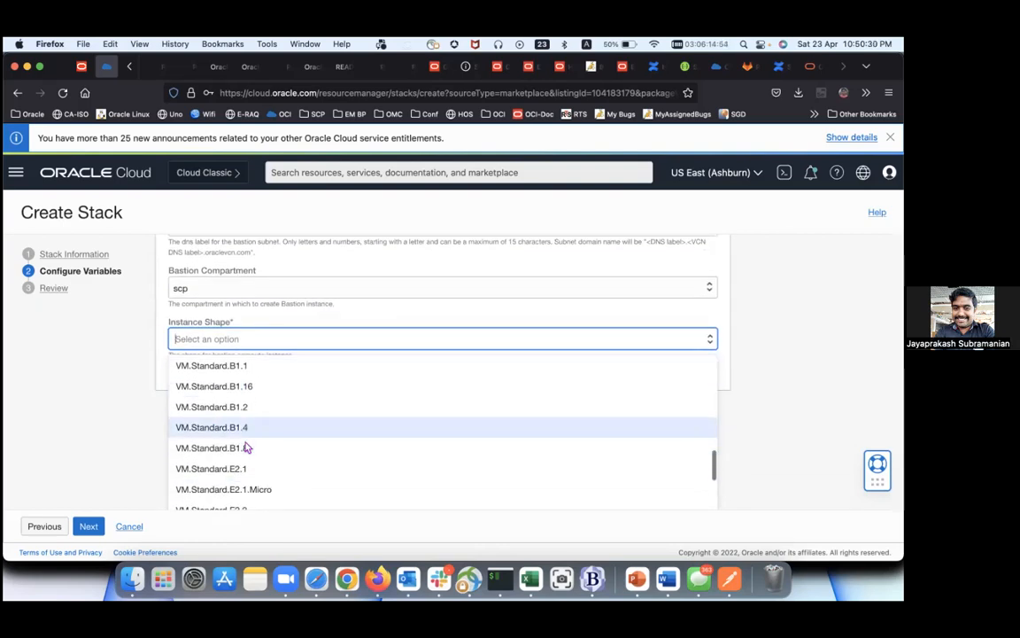
pyautogui.scroll(-4, 248, 448)
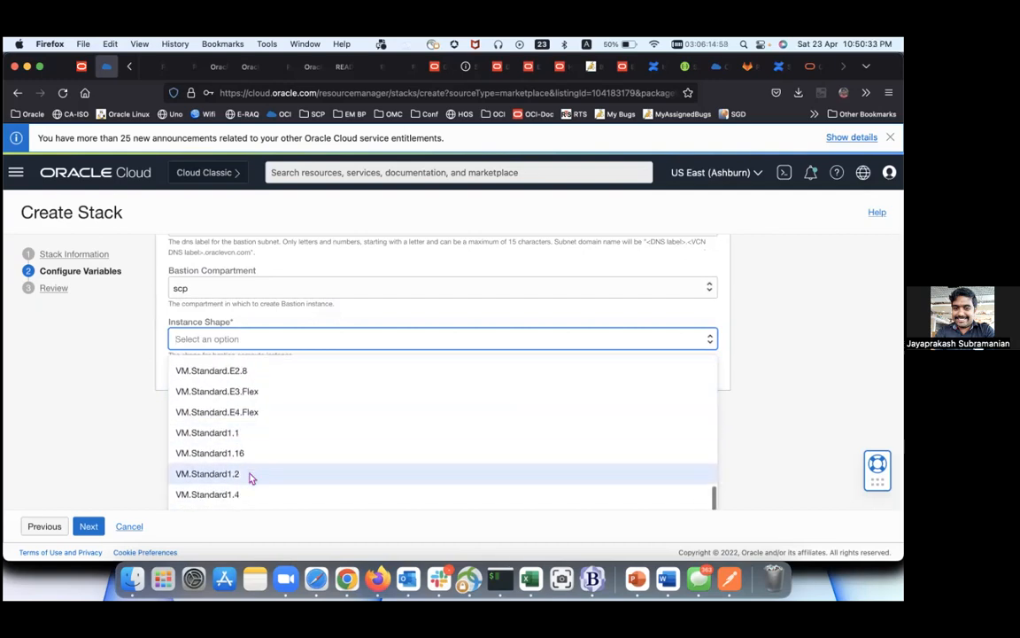
pyautogui.click(251, 474)
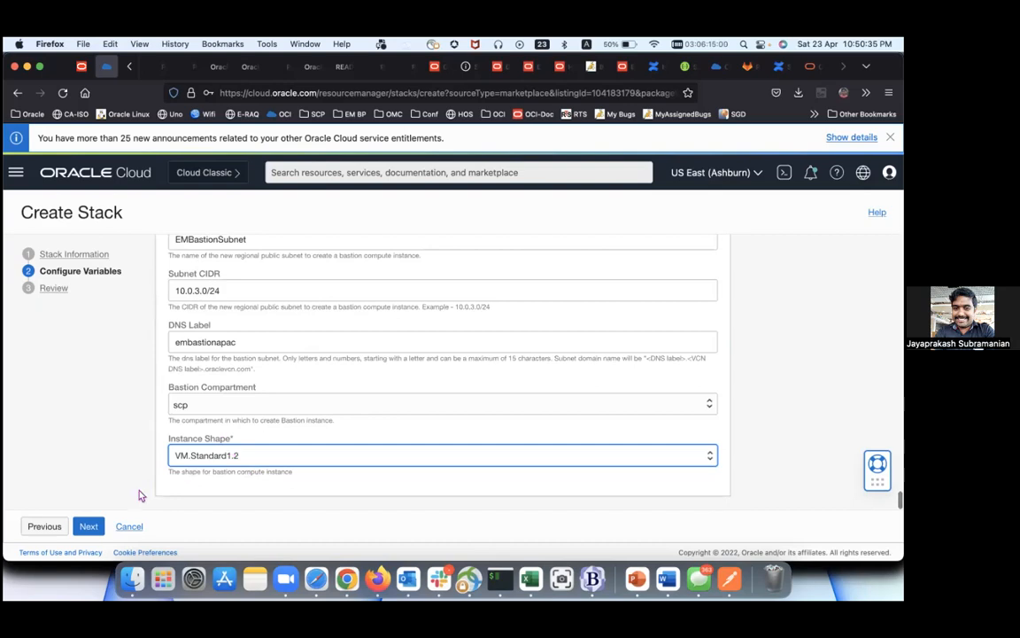
# Step: Review the APAC-DBDays settings, uncheck Run Apply, and create the stack in compartment scp
pyautogui.click(88, 526)
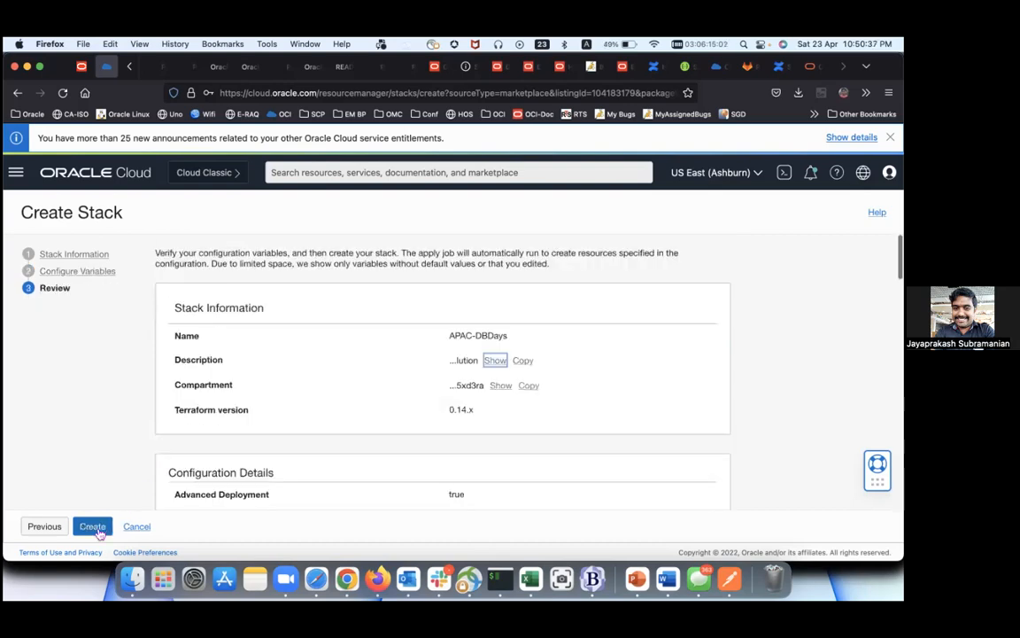
pyautogui.scroll(-1, 223, 401)
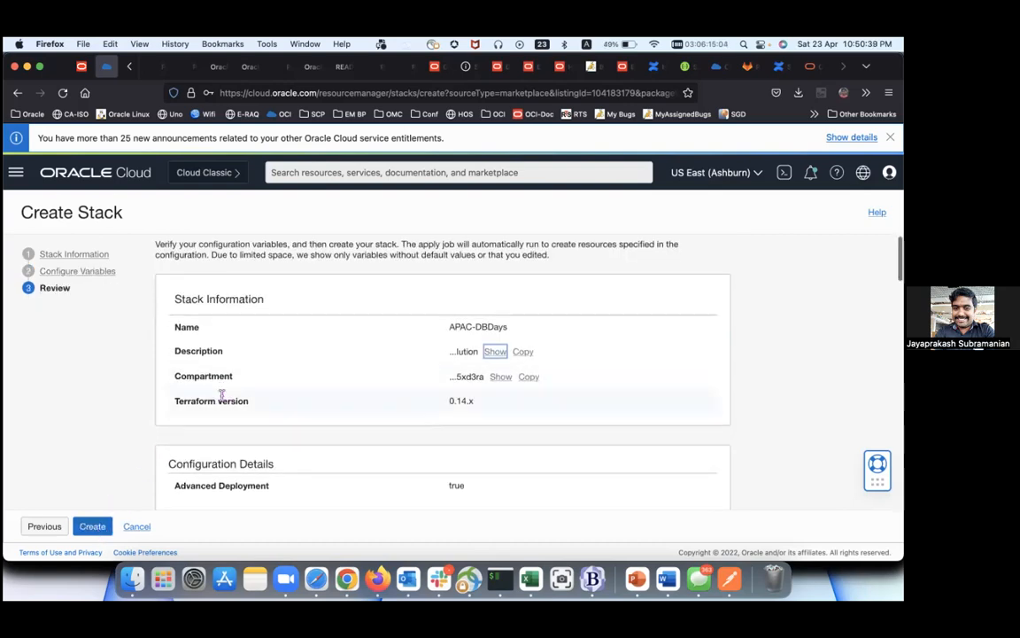
pyautogui.scroll(-2, 222, 397)
pyautogui.scroll(-3, 221, 397)
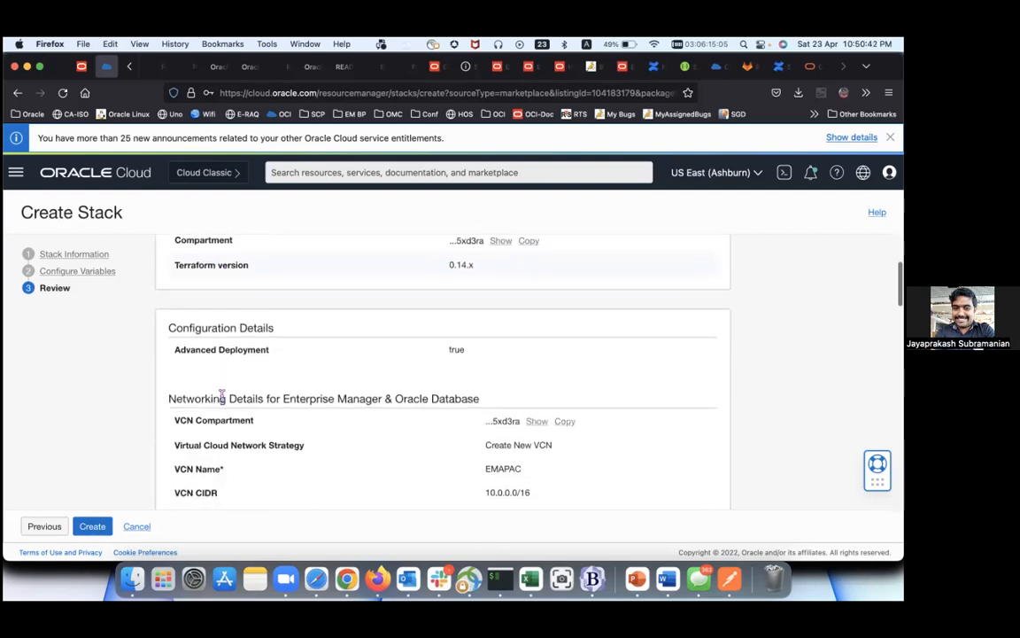
pyautogui.scroll(2, 221, 399)
pyautogui.scroll(-6, 224, 400)
pyautogui.scroll(-10, 224, 400)
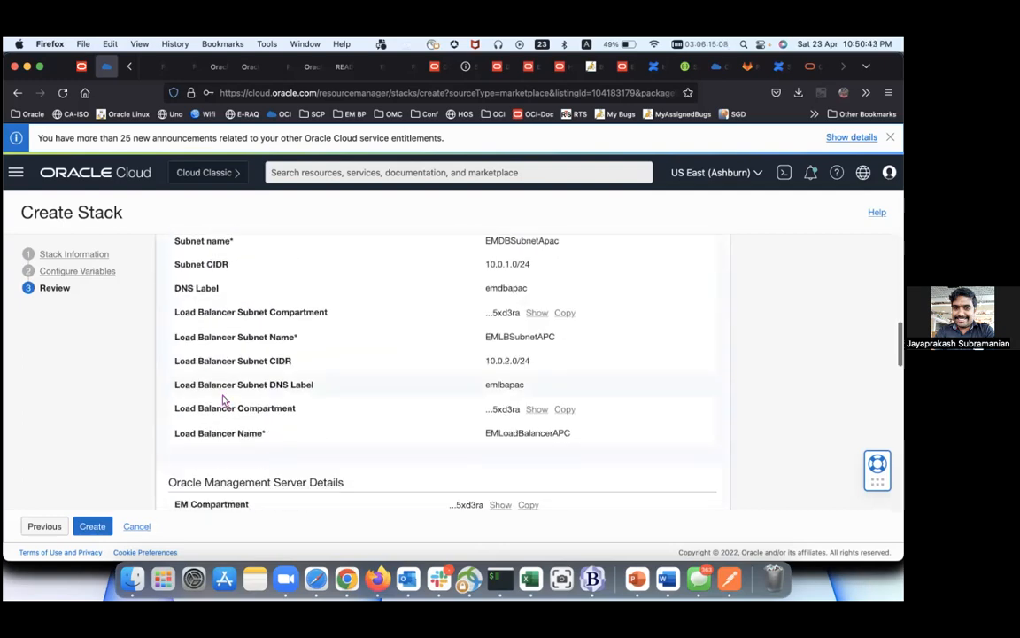
pyautogui.scroll(-2, 224, 400)
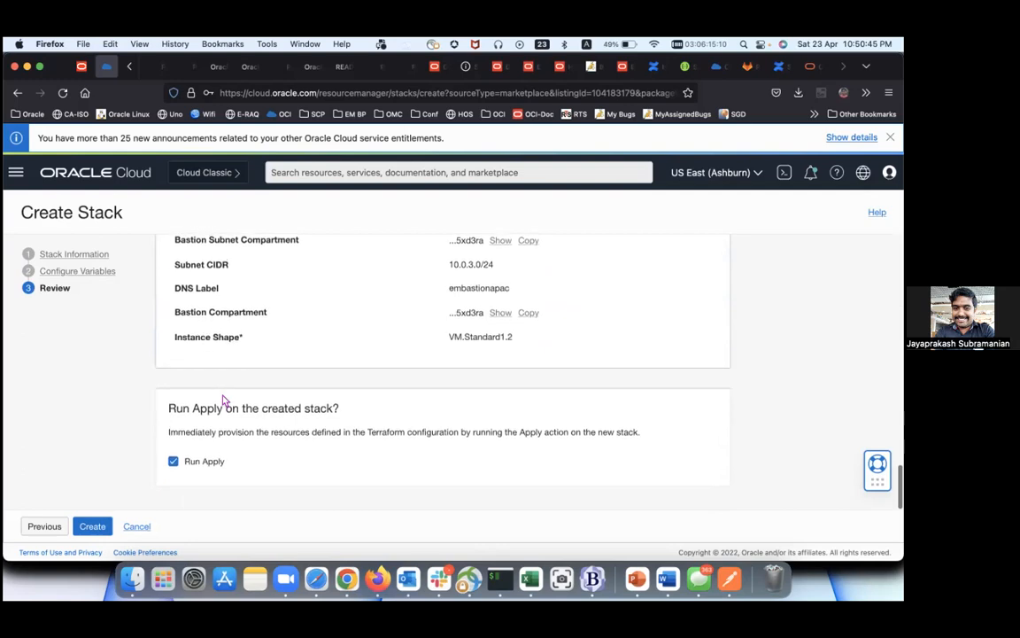
pyautogui.click(188, 466)
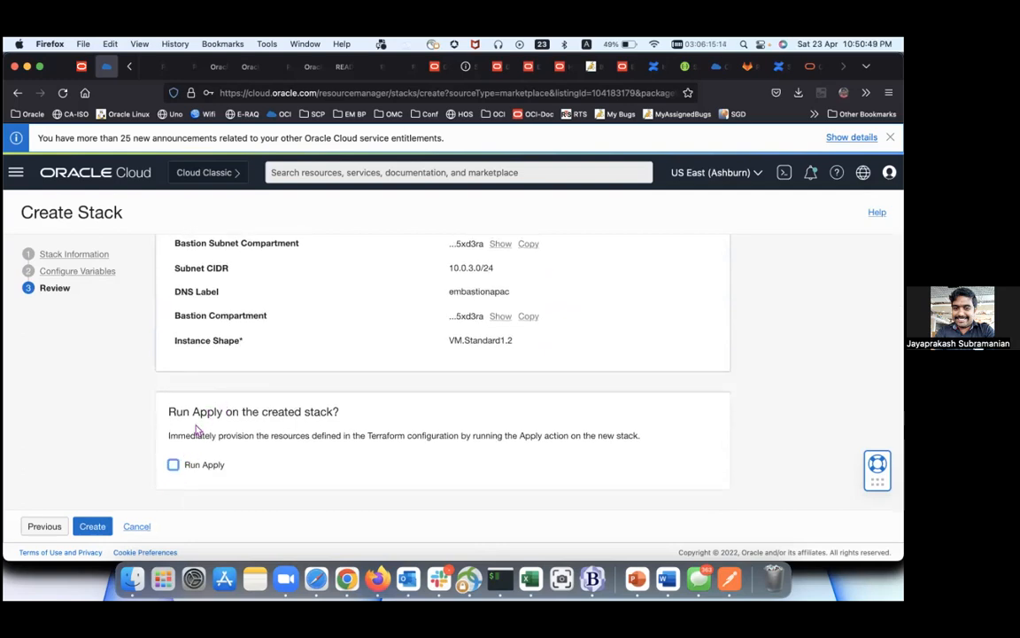
pyautogui.click(93, 527)
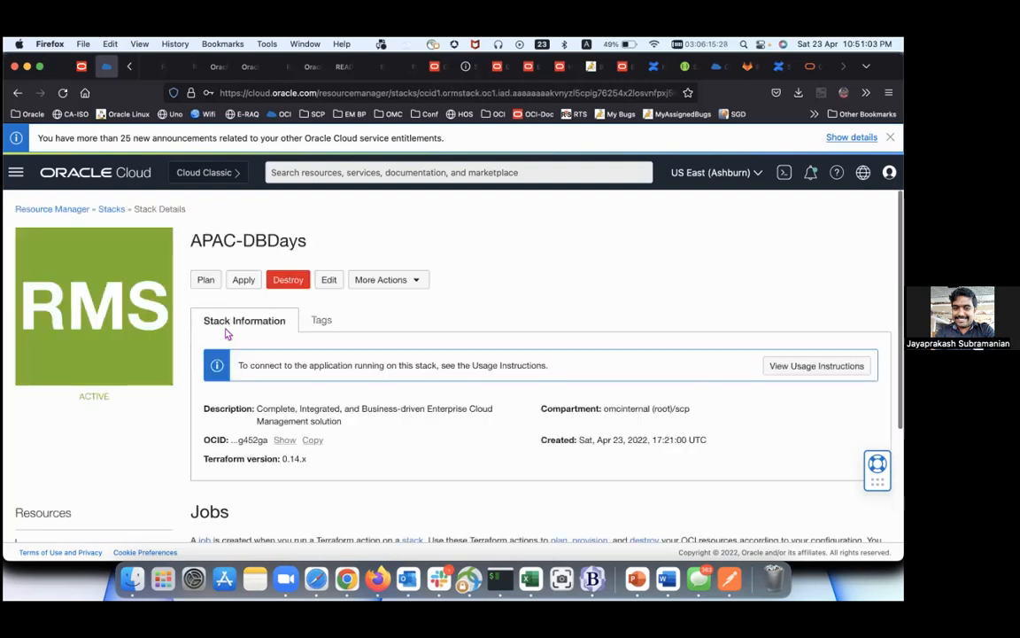
pyautogui.scroll(-3, 226, 334)
pyautogui.scroll(3, 226, 334)
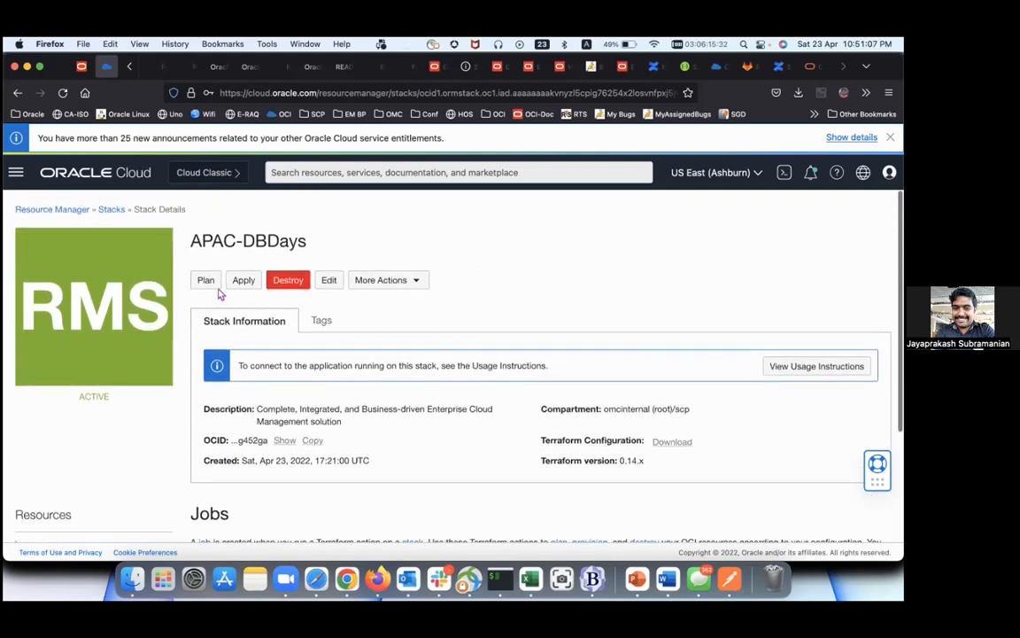
pyautogui.scroll(-4, 346, 314)
pyautogui.scroll(4, 347, 314)
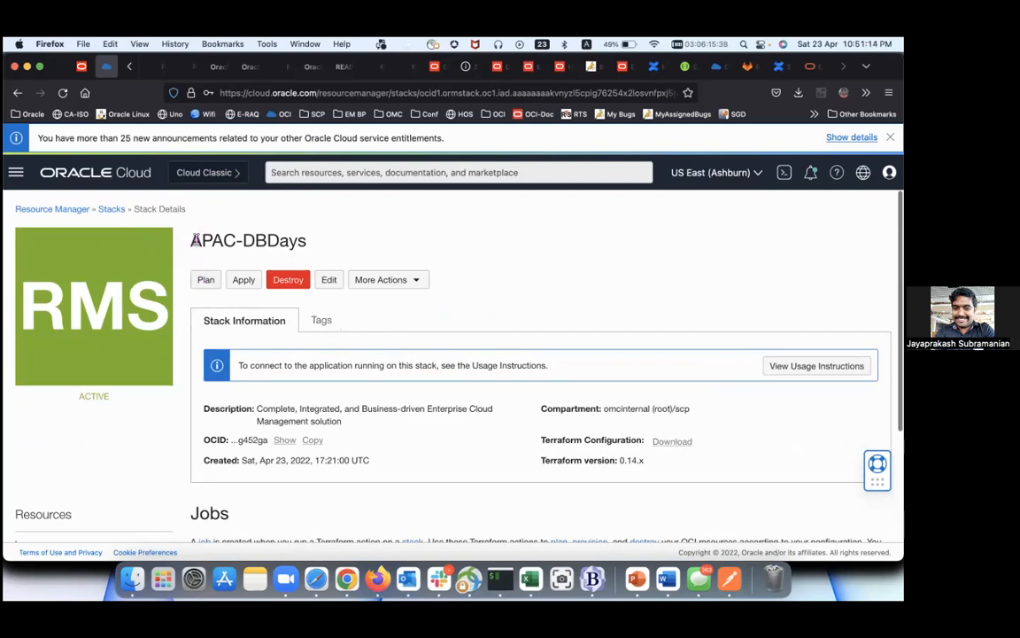
pyautogui.doubleClick(200, 240)
pyautogui.click(206, 281)
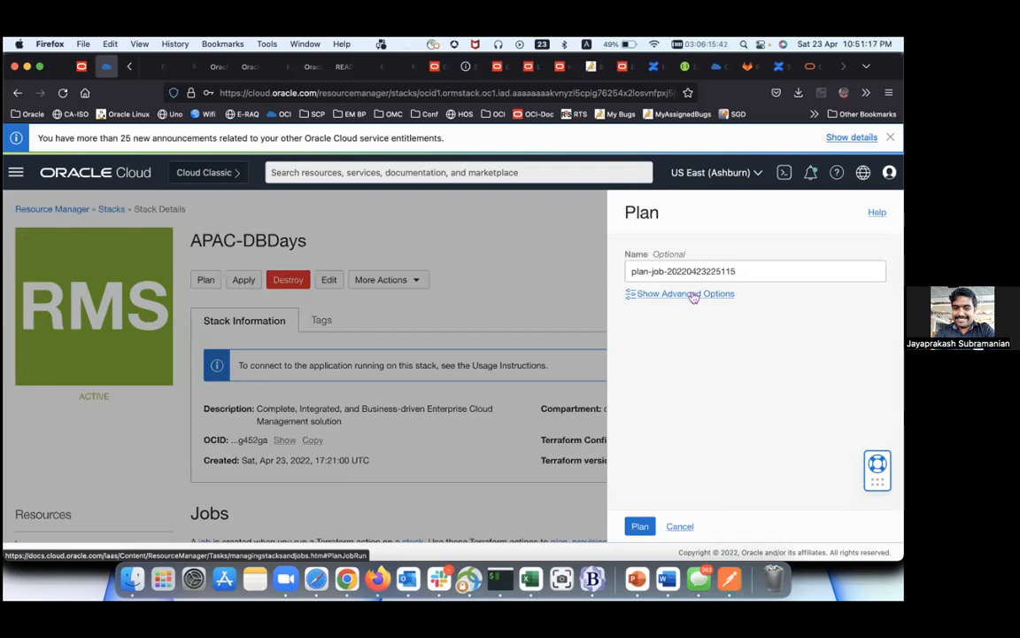
pyautogui.click(645, 530)
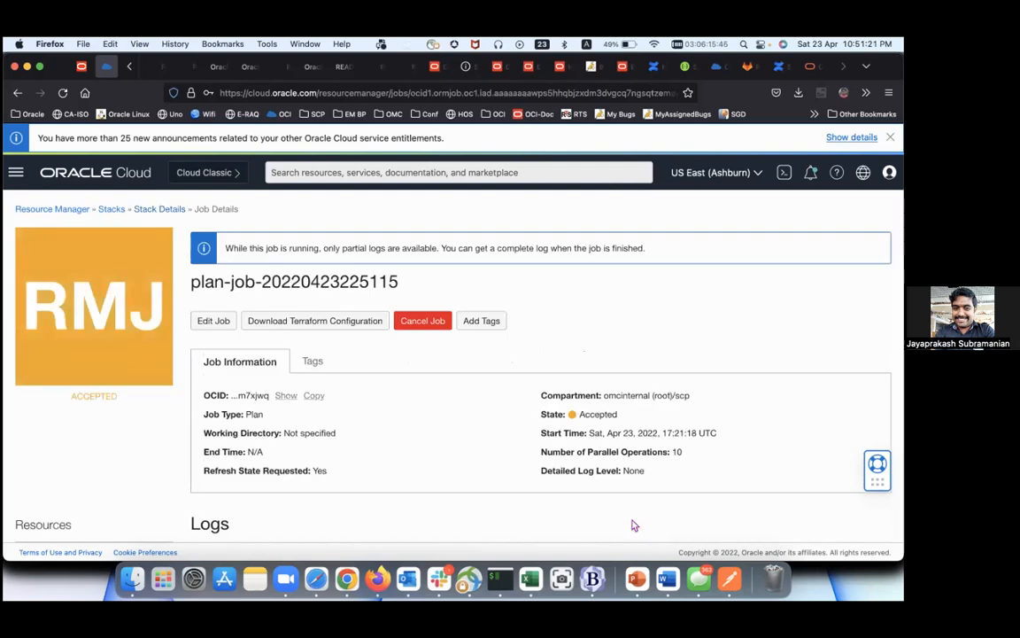
pyautogui.scroll(-3, 607, 434)
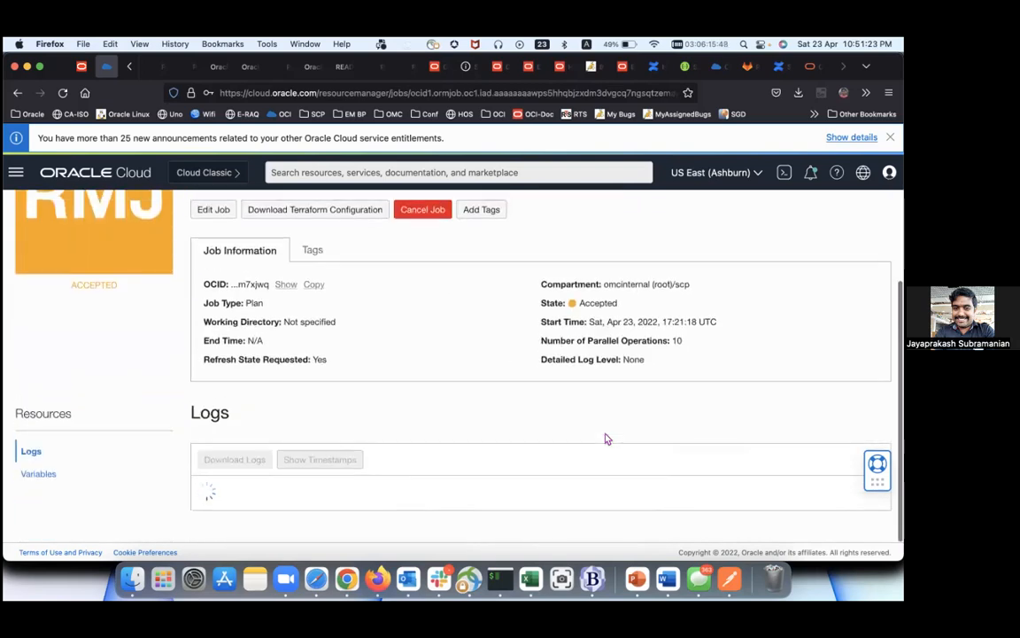
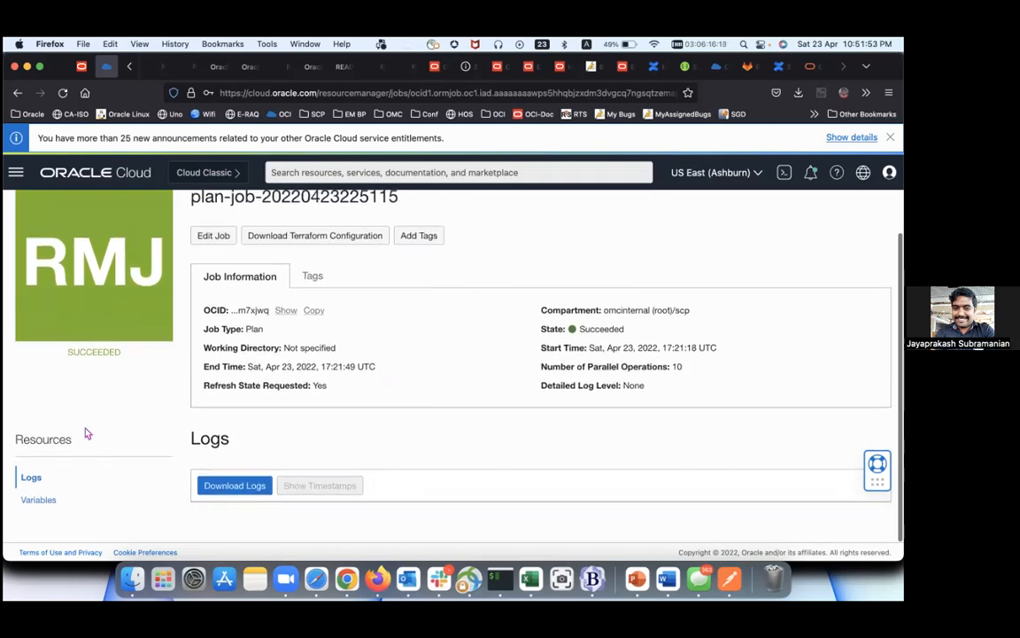
# Step: Review the plan job log, whose summary shows 117 resources to add
pyautogui.scroll(-1, 189, 414)
pyautogui.scroll(2, 221, 289)
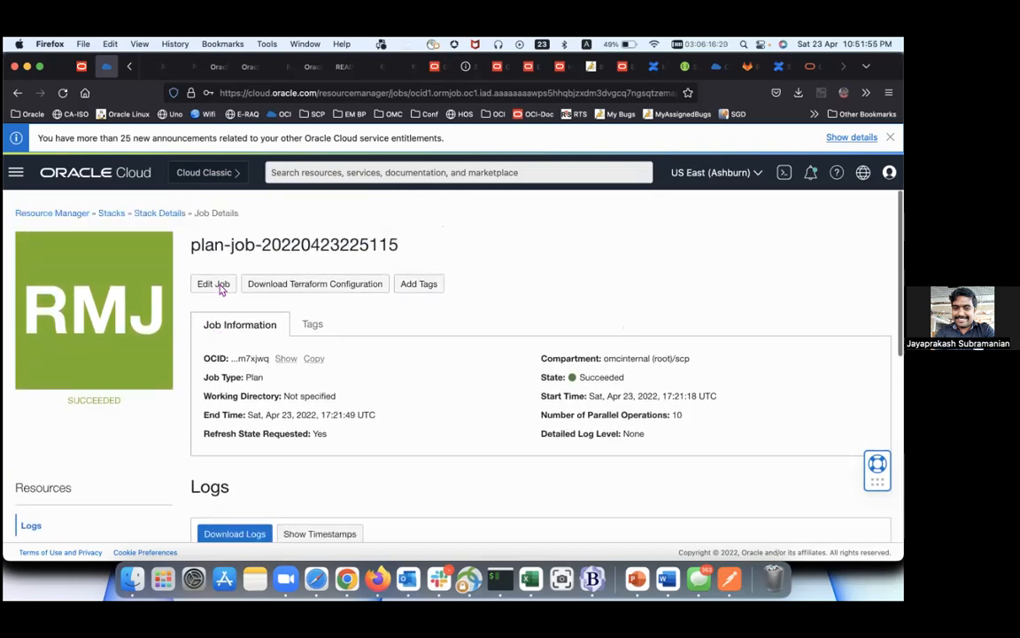
pyautogui.scroll(-10, 205, 387)
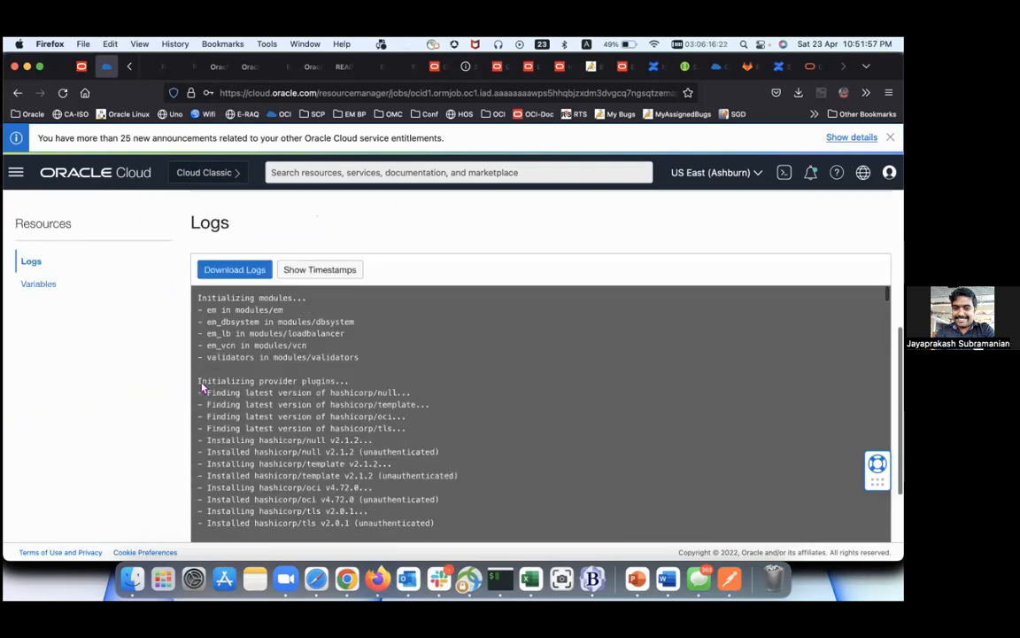
pyautogui.scroll(-6, 295, 393)
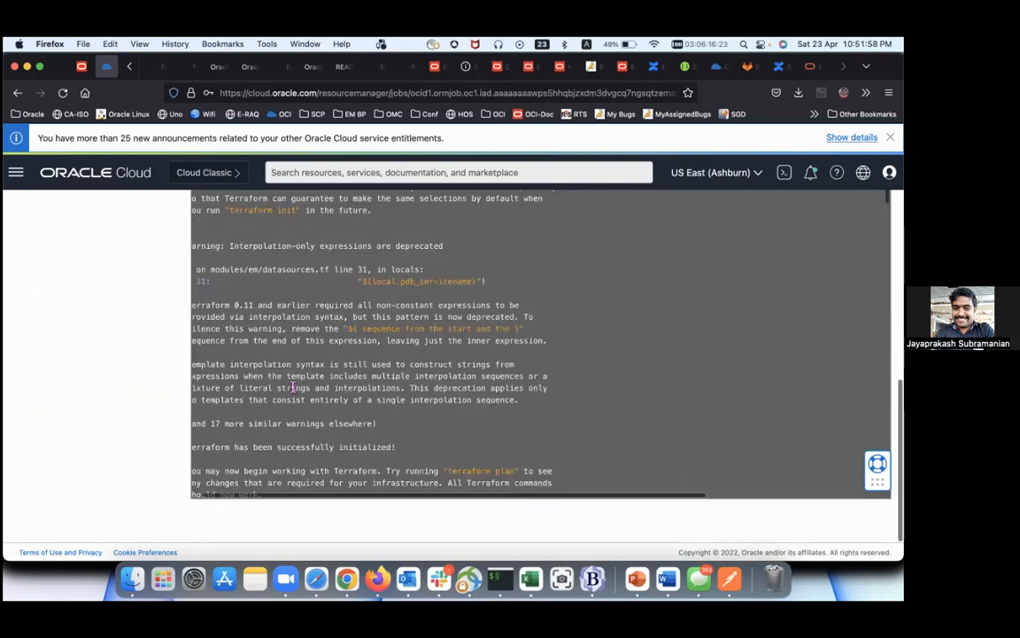
pyautogui.scroll(-20, 292, 387)
pyautogui.scroll(-20, 295, 393)
pyautogui.scroll(-20, 295, 394)
pyautogui.scroll(-20, 295, 393)
pyautogui.scroll(-20, 292, 387)
pyautogui.scroll(-20, 292, 387)
pyautogui.scroll(-20, 293, 387)
pyautogui.scroll(5, 295, 392)
pyautogui.scroll(10, 293, 388)
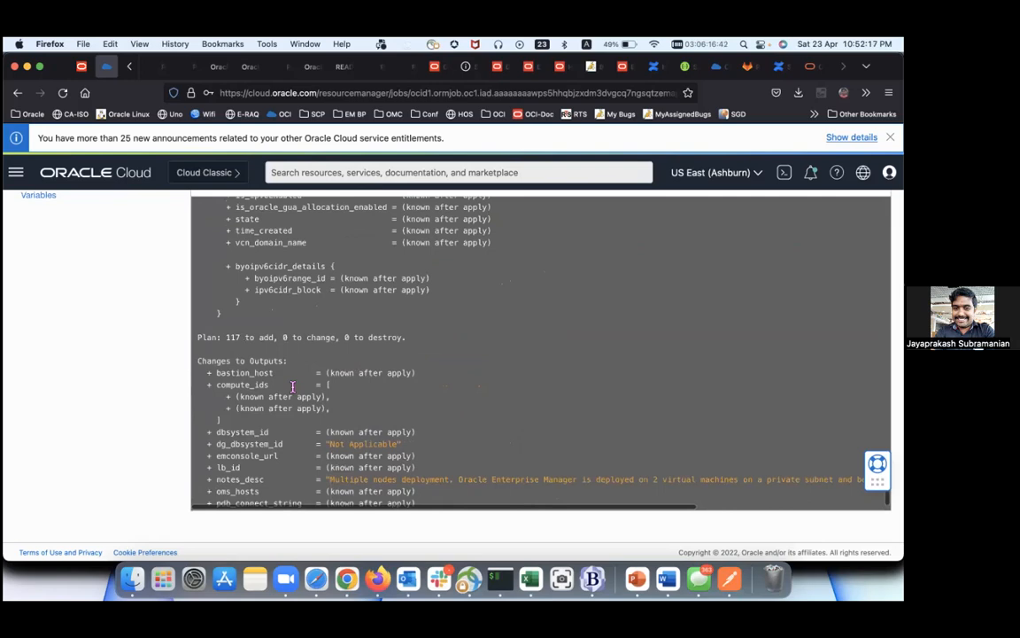
pyautogui.scroll(-15, 293, 387)
pyautogui.scroll(3, 292, 387)
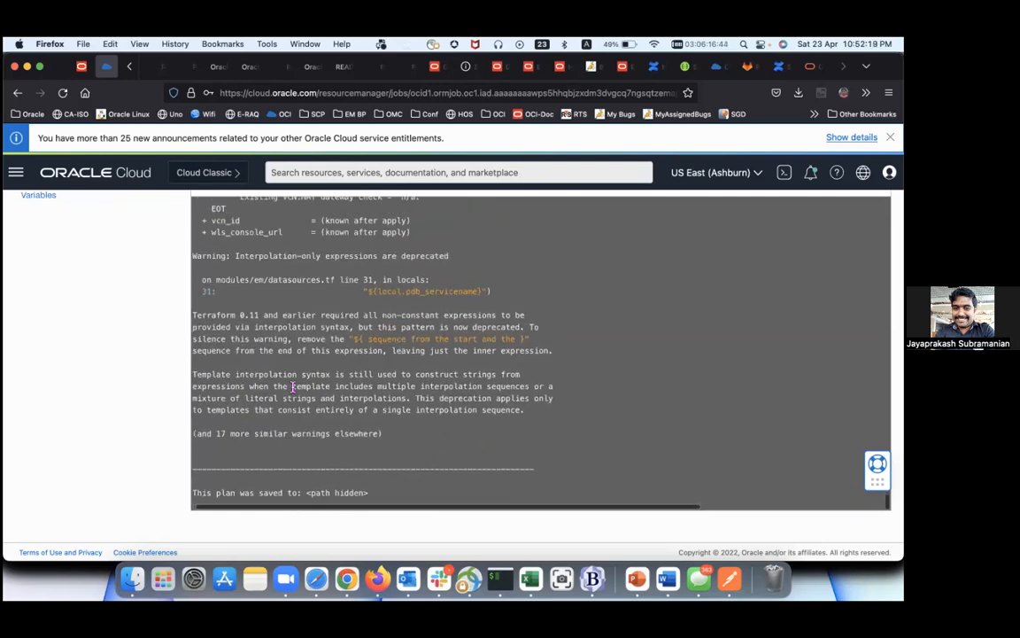
pyautogui.scroll(3, 292, 388)
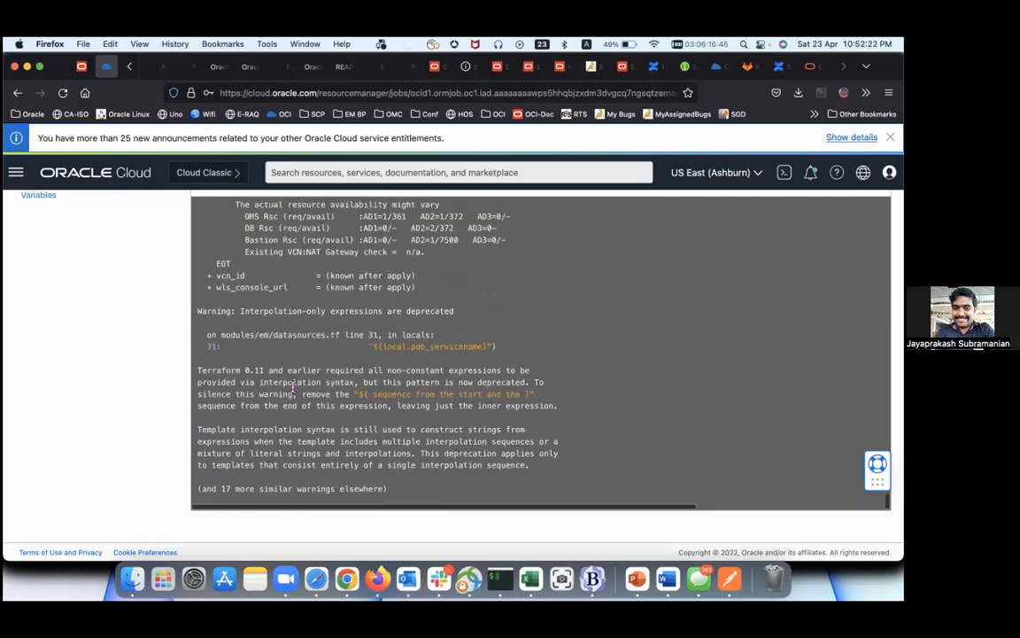
pyautogui.scroll(8, 293, 387)
pyautogui.scroll(9, 295, 393)
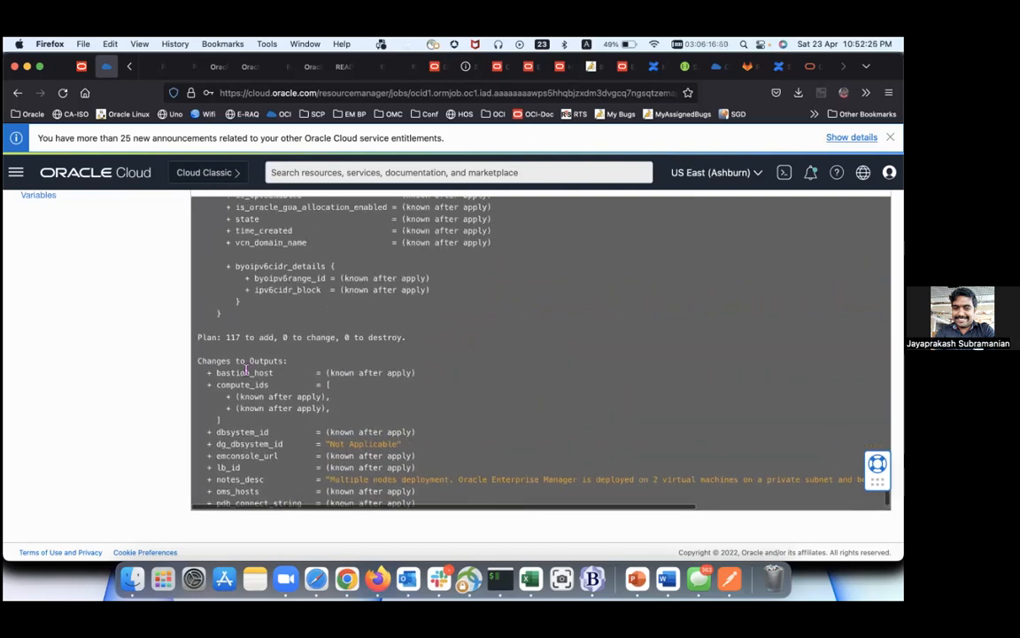
pyautogui.moveTo(226, 337); pyautogui.dragTo(410, 349)
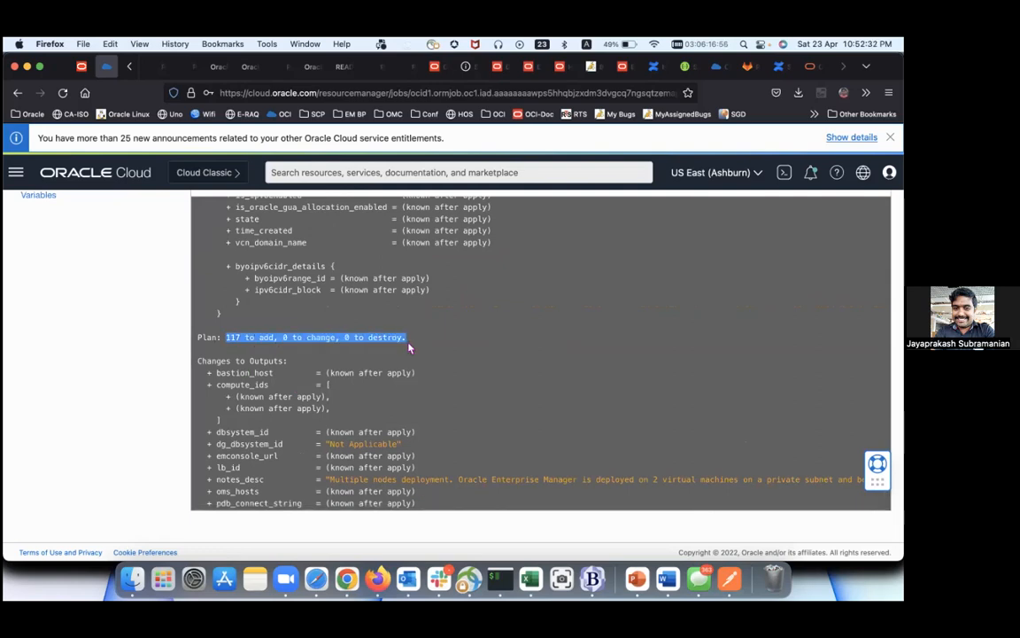
pyautogui.click(410, 349)
pyautogui.scroll(10, 409, 342)
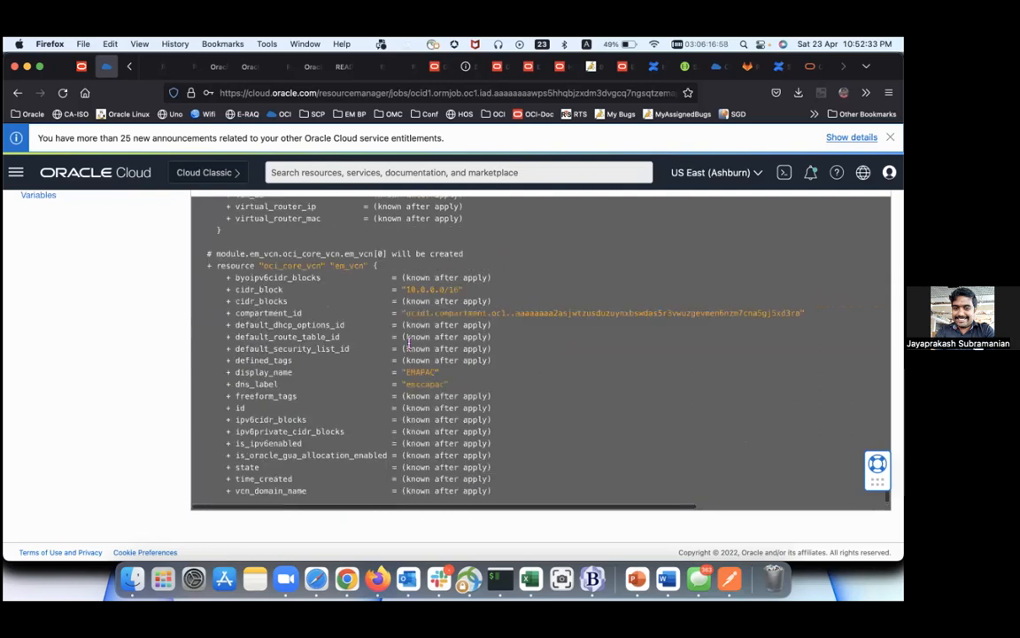
pyautogui.scroll(15, 410, 343)
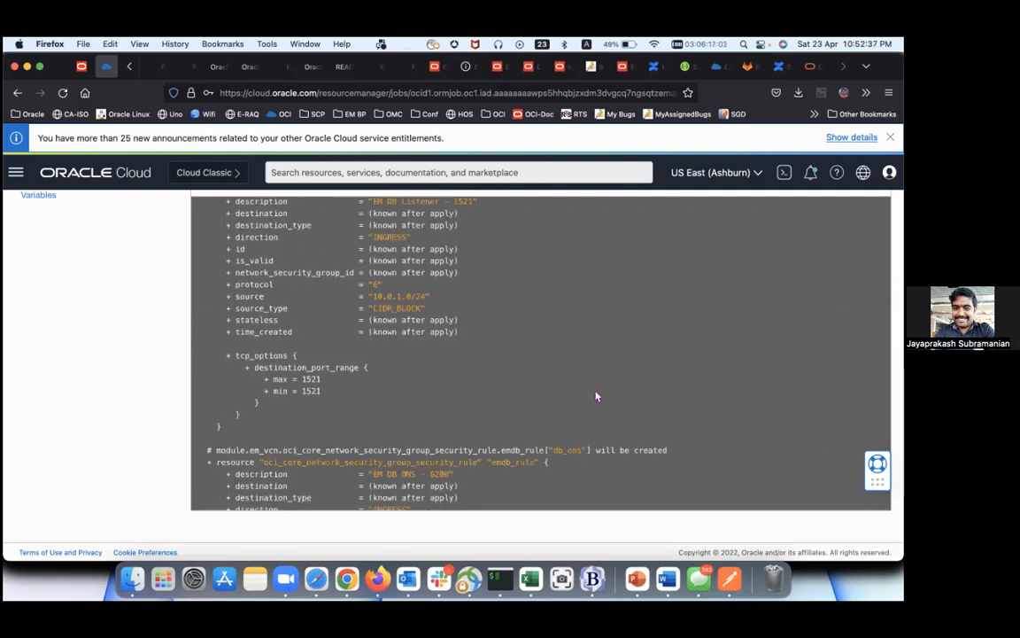
pyautogui.scroll(5, 597, 397)
pyautogui.scroll(10, 136, 367)
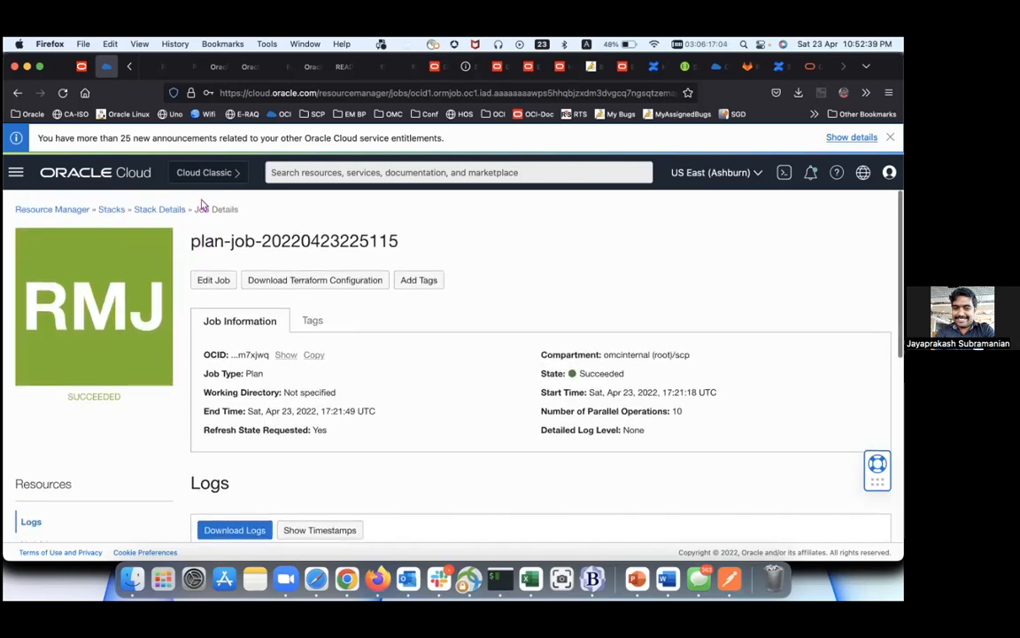
pyautogui.click(167, 209)
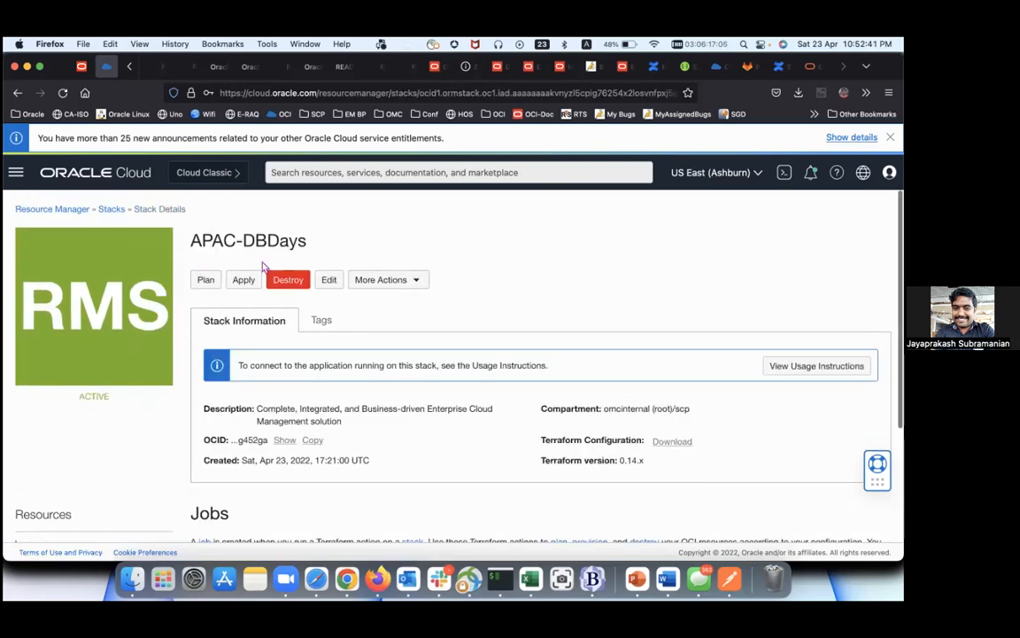
pyautogui.click(243, 281)
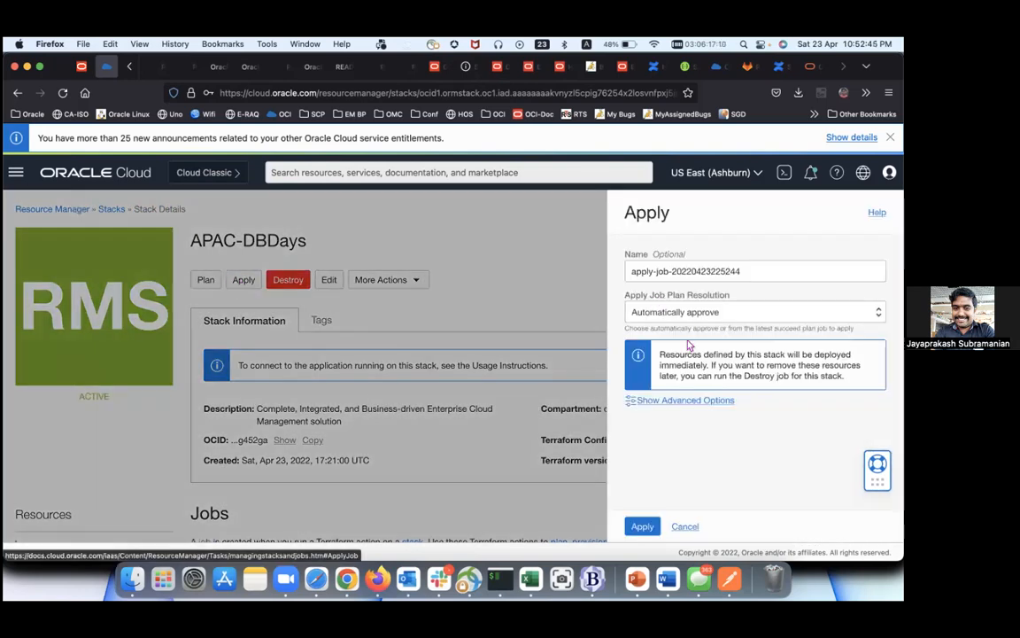
pyautogui.click(649, 526)
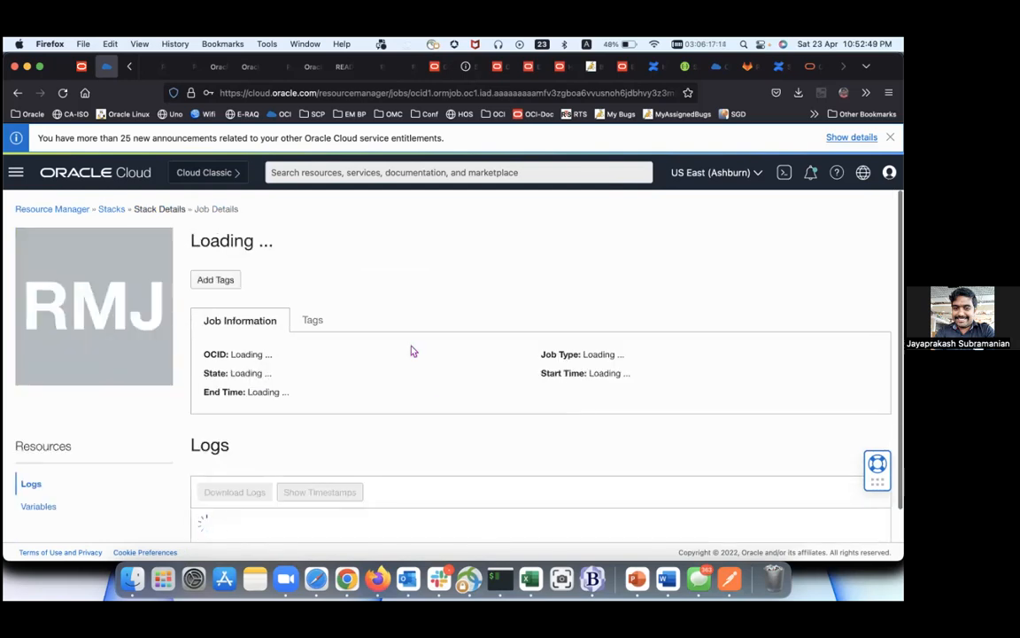
pyautogui.scroll(-2, 411, 349)
pyautogui.scroll(1, 403, 346)
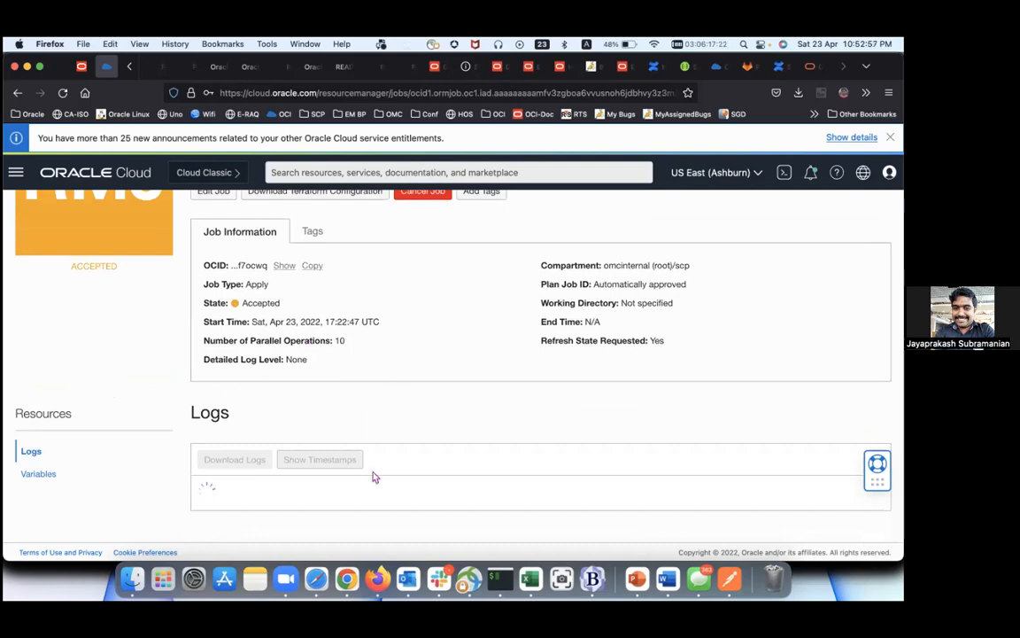
pyautogui.scroll(-1, 370, 483)
pyautogui.scroll(1, 370, 482)
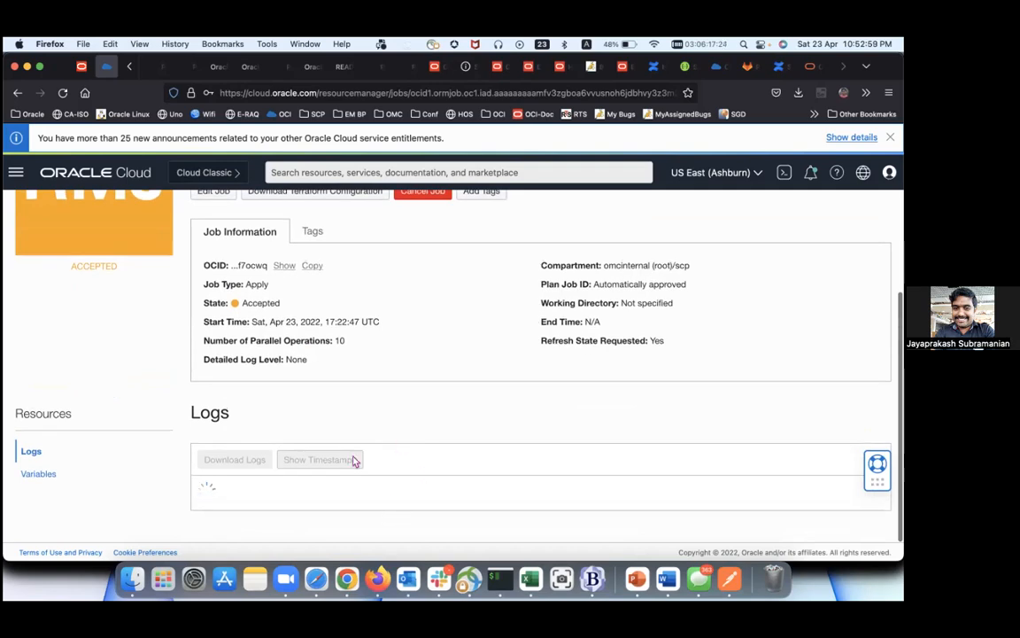
pyautogui.scroll(3, 396, 391)
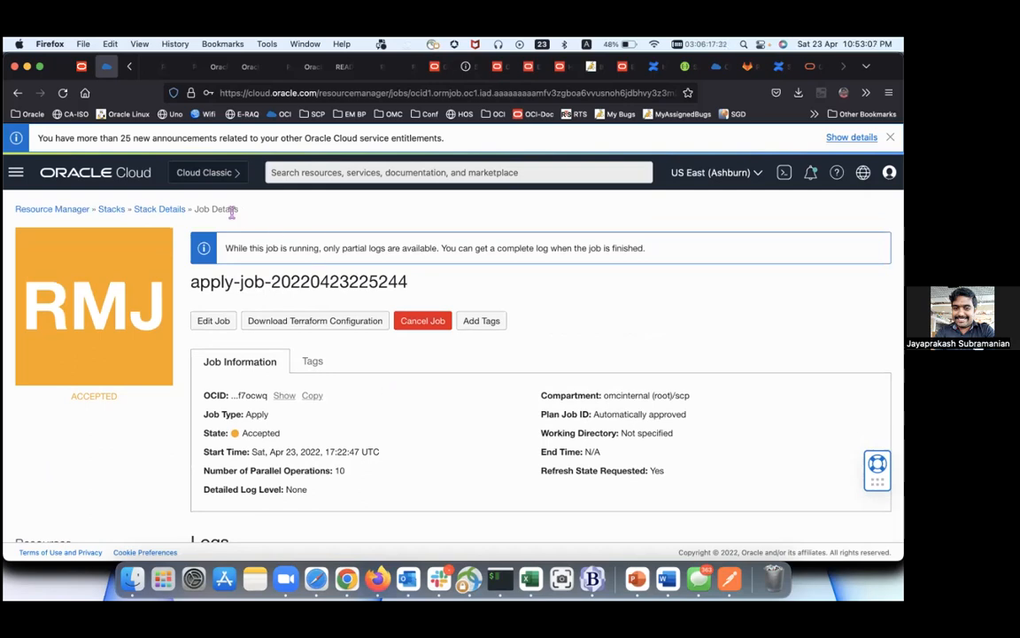
pyautogui.scroll(-5, 256, 271)
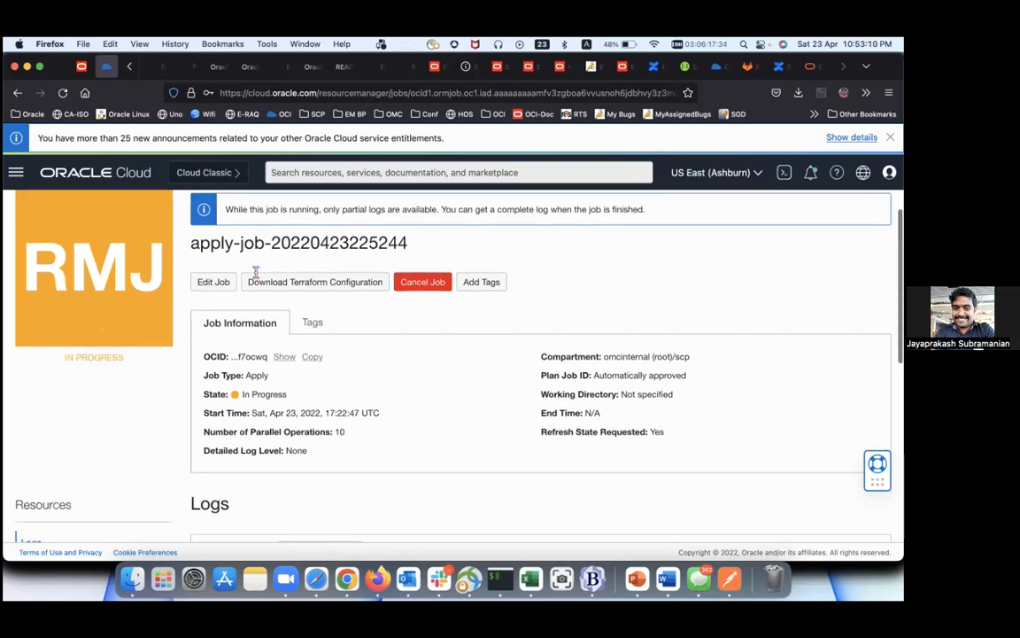
pyautogui.scroll(-2, 255, 272)
pyautogui.scroll(10, 255, 271)
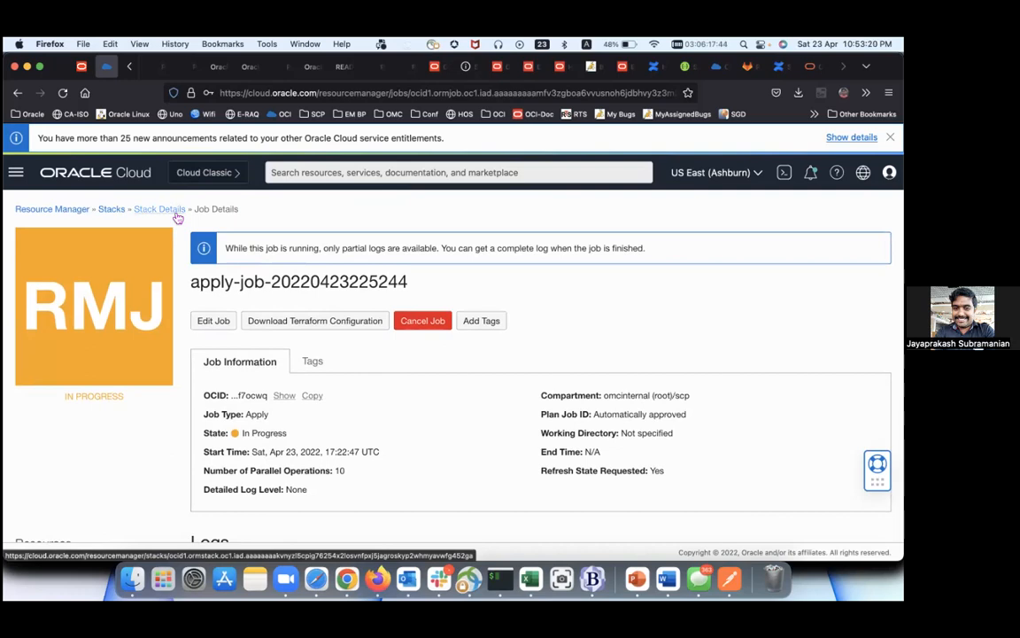
# Step: Go back to the stacks list and open the OEM-APACOUC stack
pyautogui.click(112, 210)
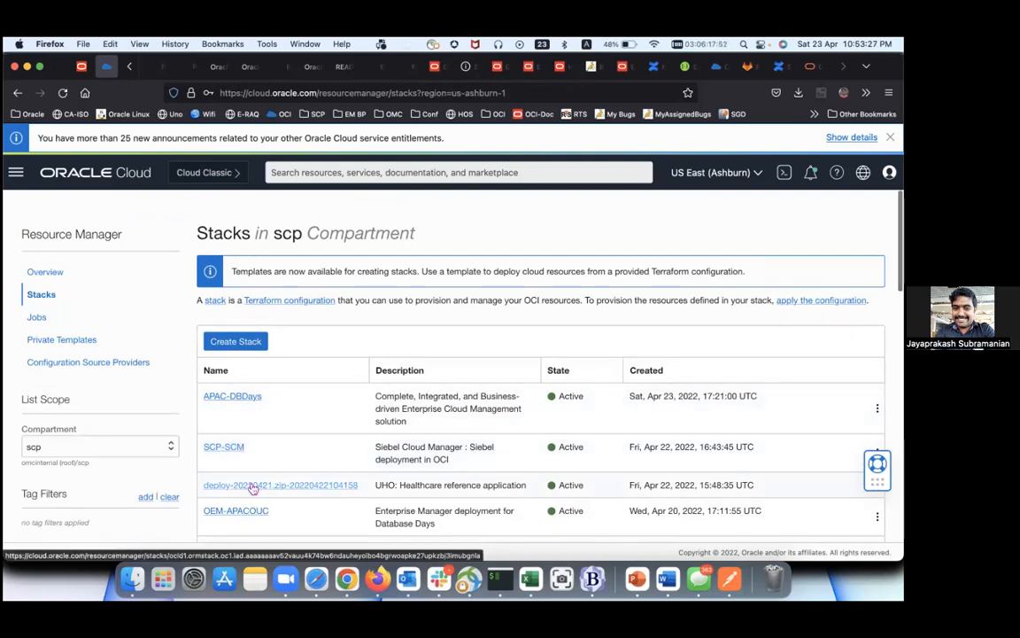
pyautogui.scroll(-2, 255, 487)
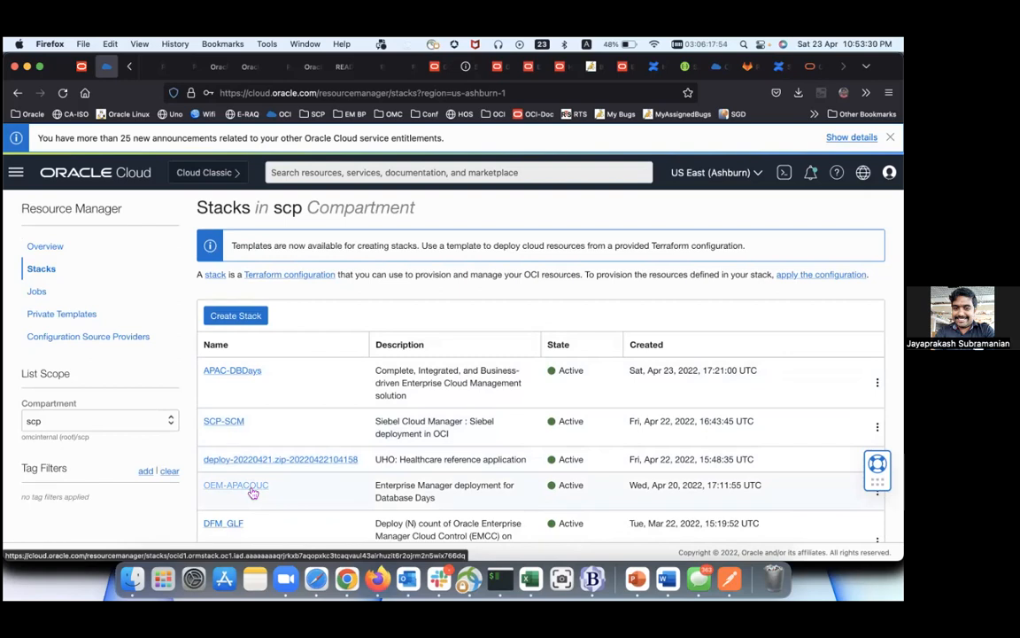
pyautogui.click(251, 489)
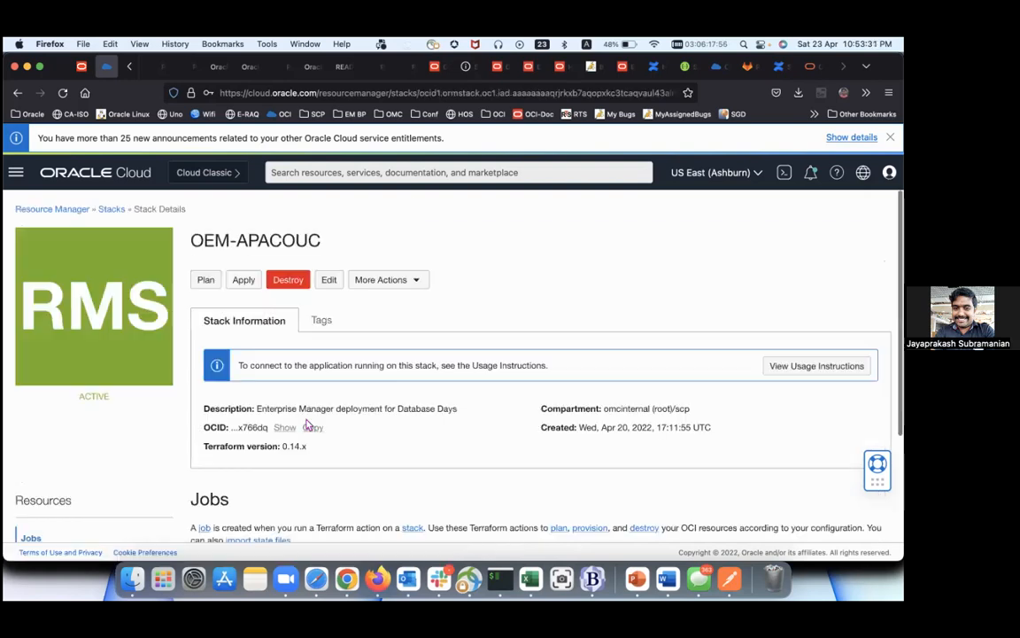
pyautogui.scroll(-3, 307, 425)
pyautogui.scroll(3, 307, 425)
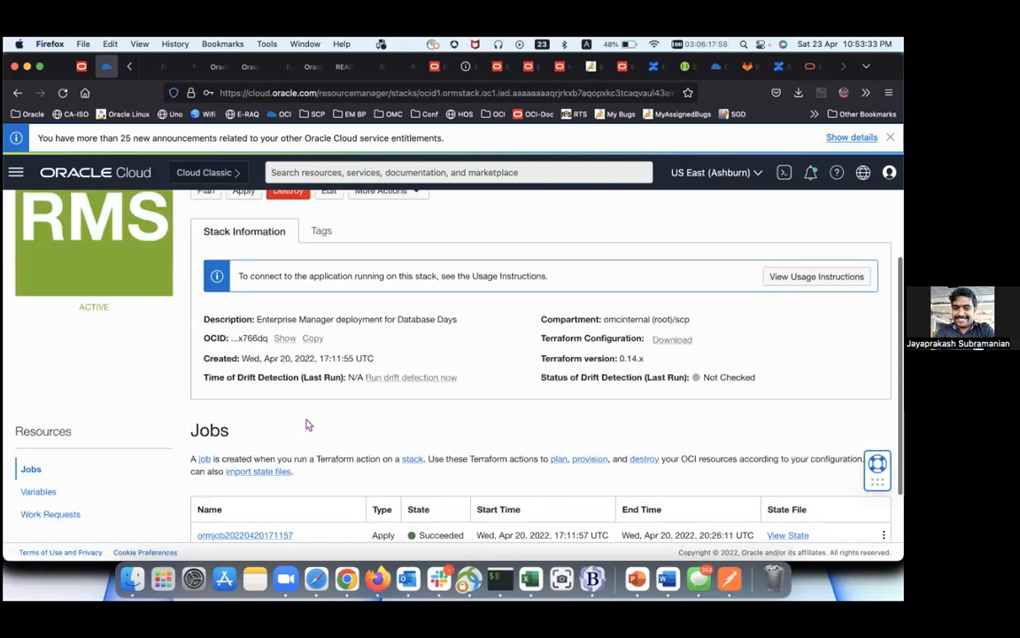
pyautogui.scroll(-3, 308, 426)
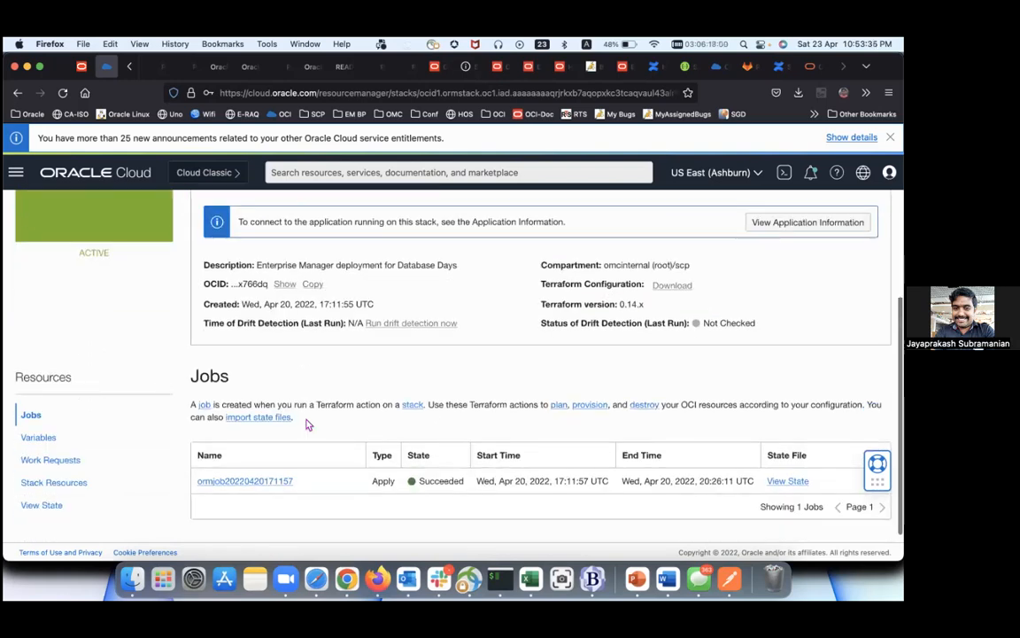
pyautogui.scroll(3, 257, 416)
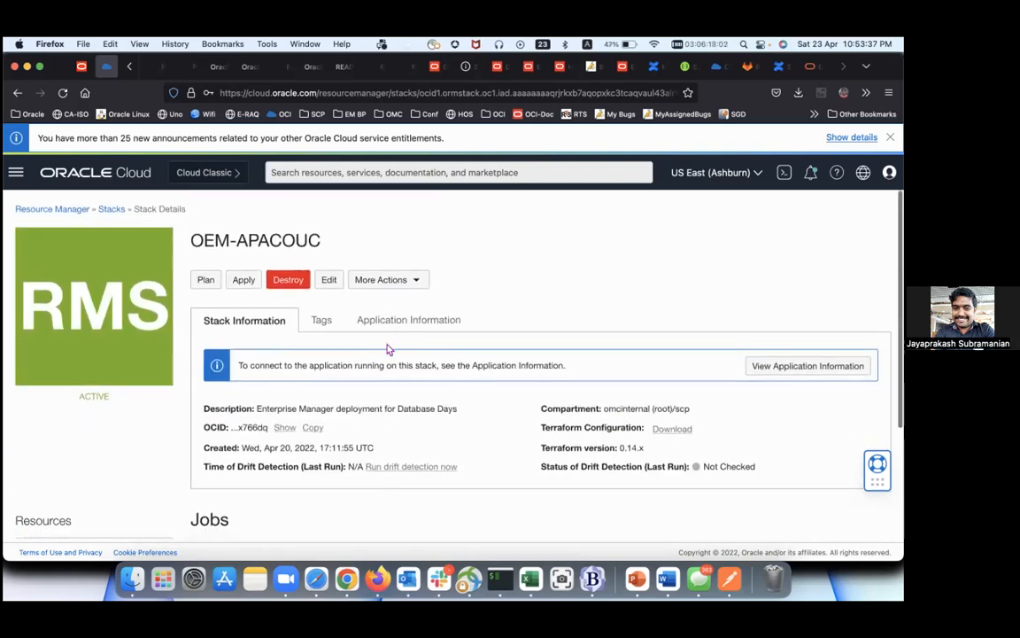
# Step: Review its Application Information: EM console URL, OMS hosts, bastion host and resource OCIDs
pyautogui.click(402, 328)
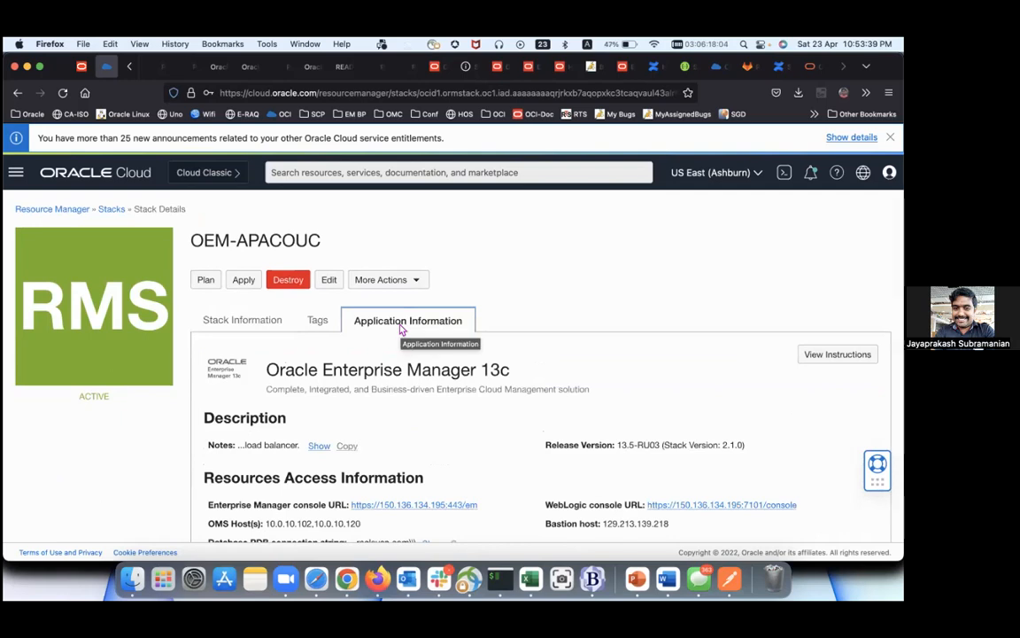
pyautogui.scroll(-3, 402, 329)
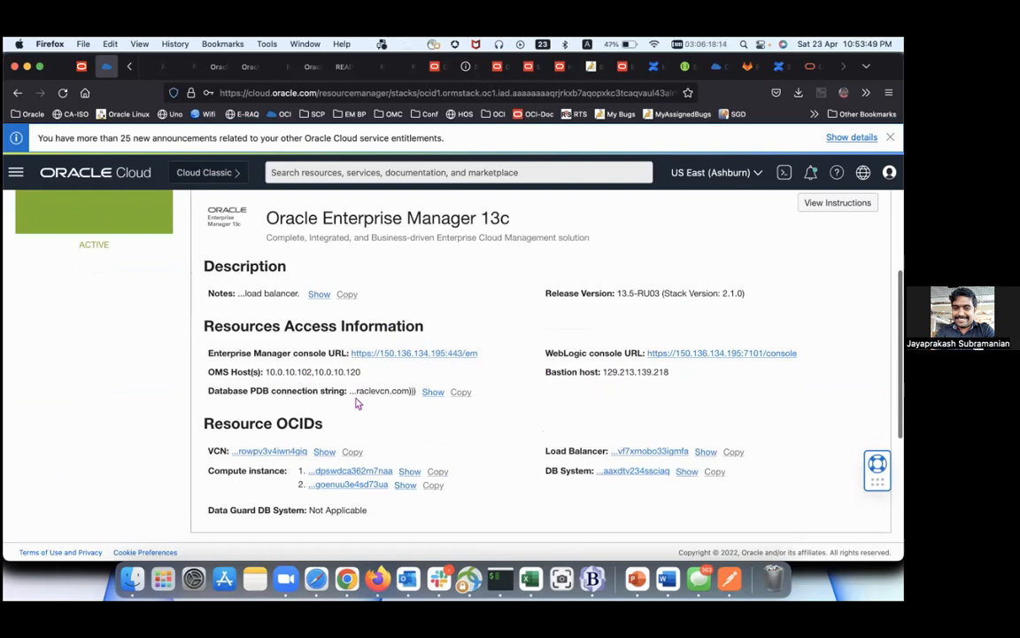
pyautogui.scroll(-1, 438, 403)
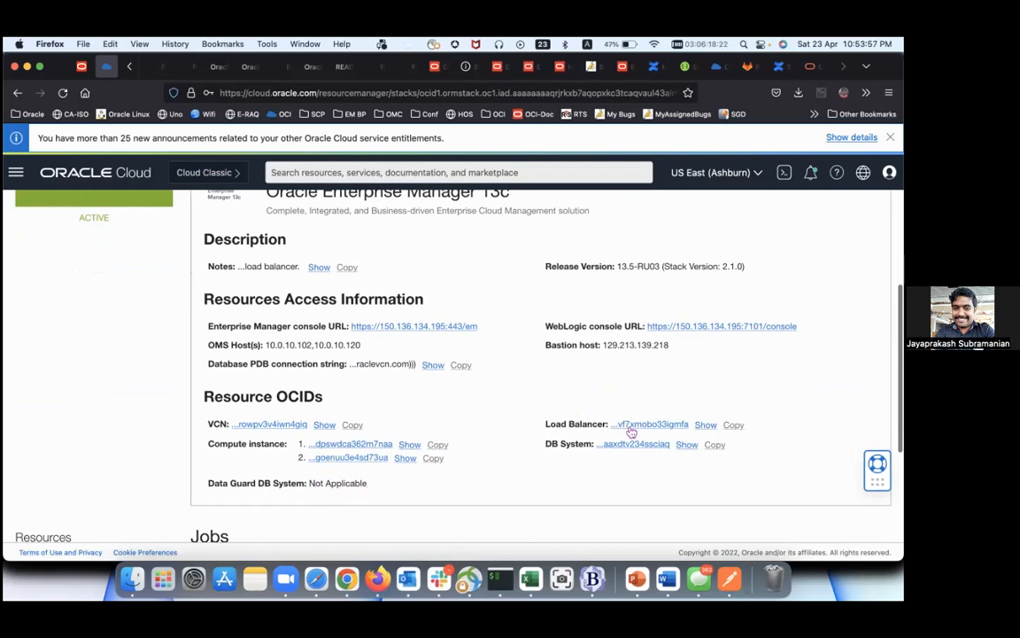
pyautogui.scroll(2, 604, 339)
pyautogui.scroll(5, 604, 339)
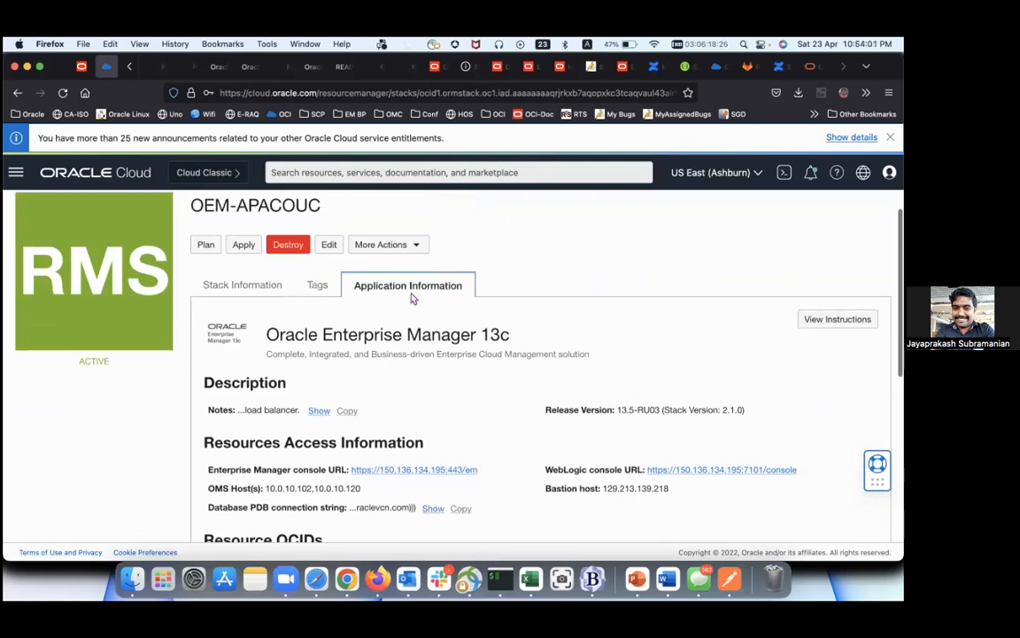
pyautogui.scroll(-10, 406, 298)
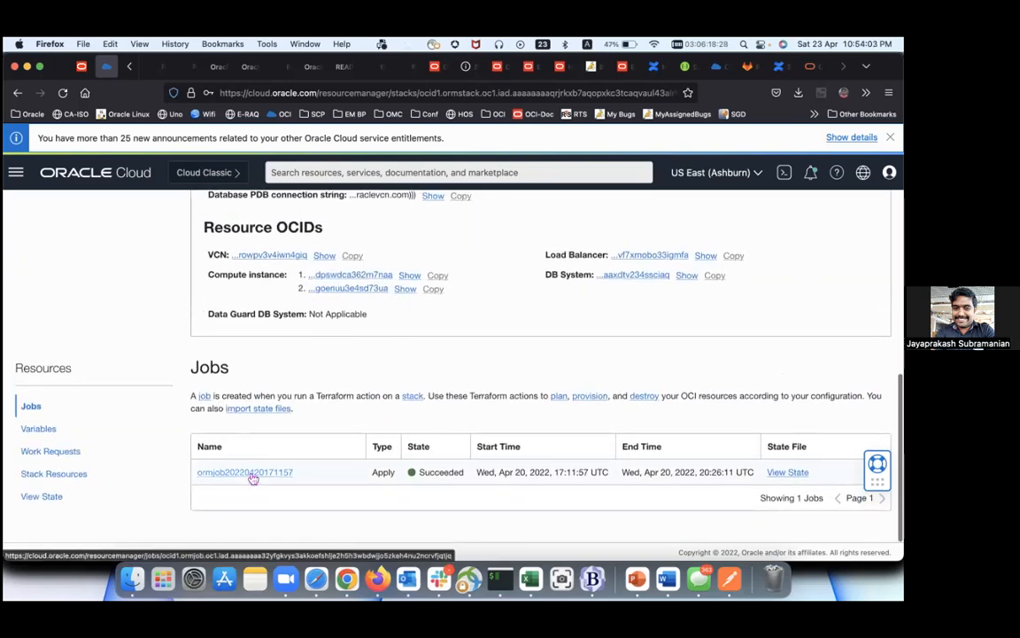
pyautogui.click(252, 476)
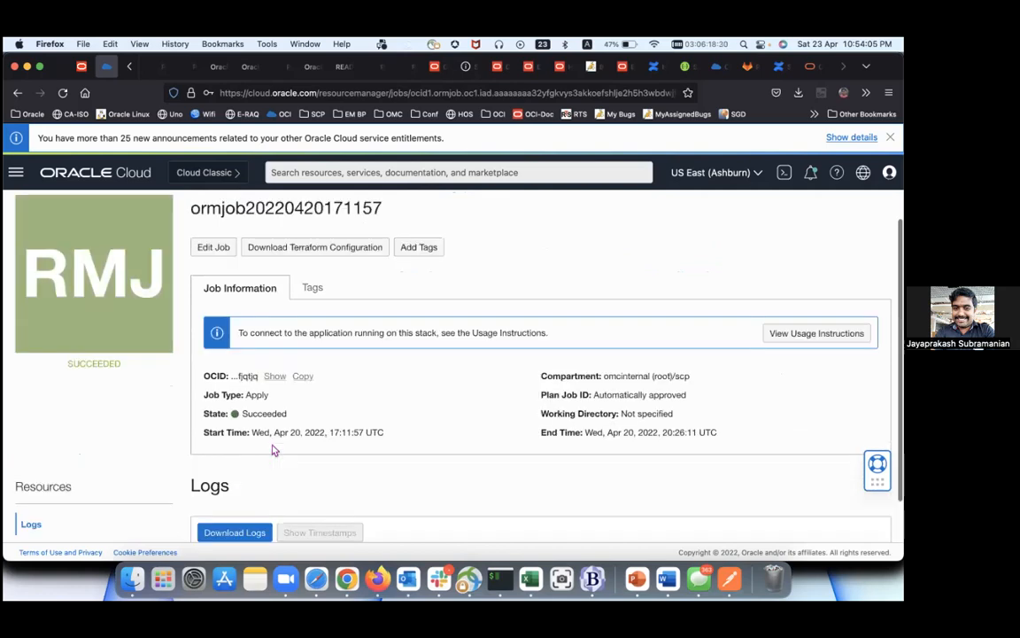
pyautogui.scroll(-2, 274, 450)
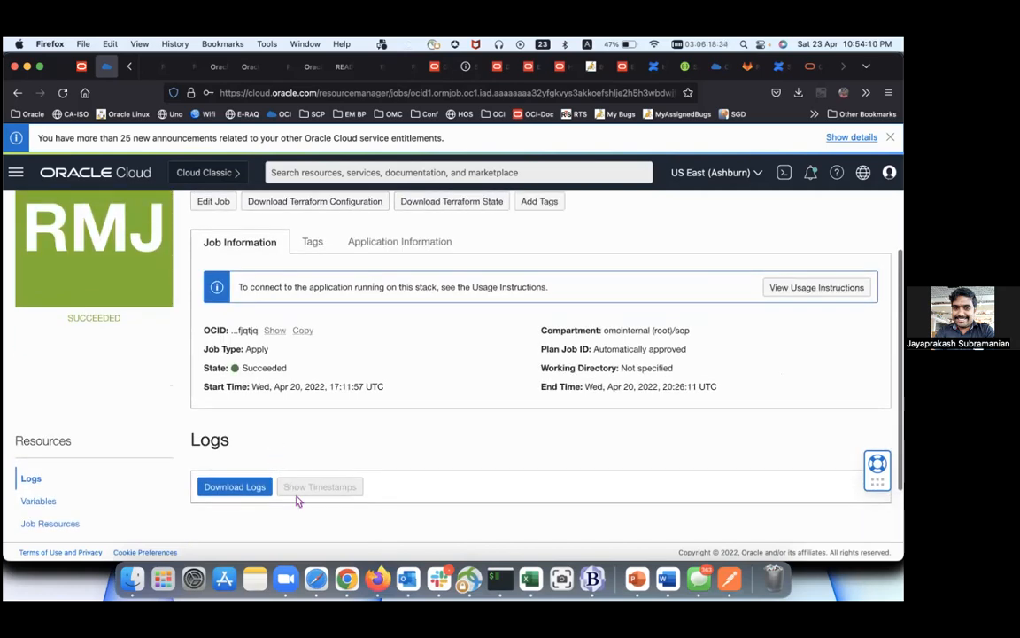
pyautogui.scroll(-2, 297, 501)
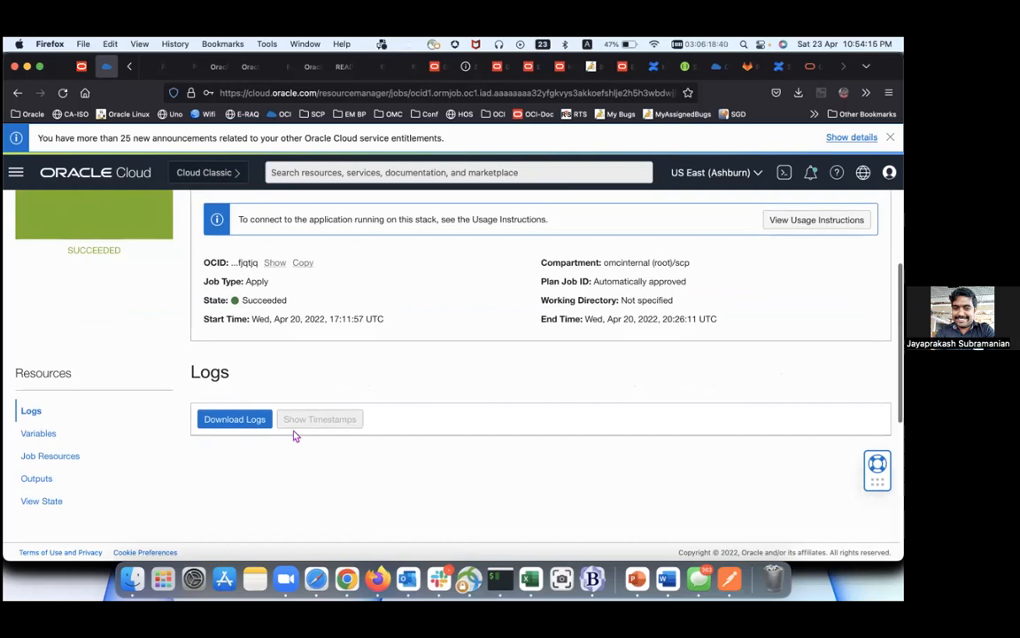
pyautogui.scroll(-7, 286, 417)
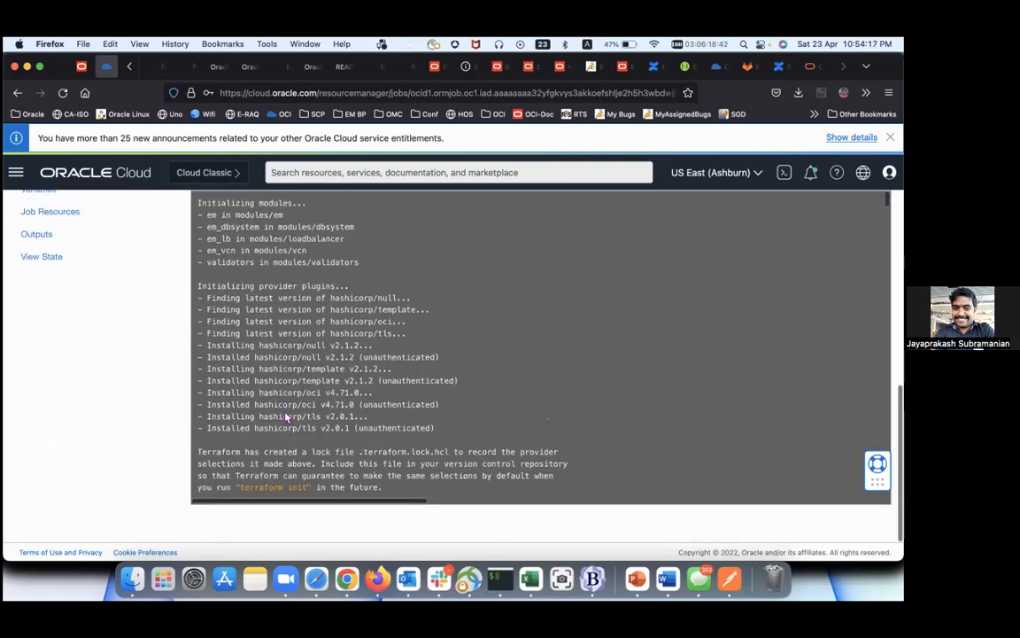
pyautogui.moveTo(886, 206); pyautogui.dragTo(886, 505)
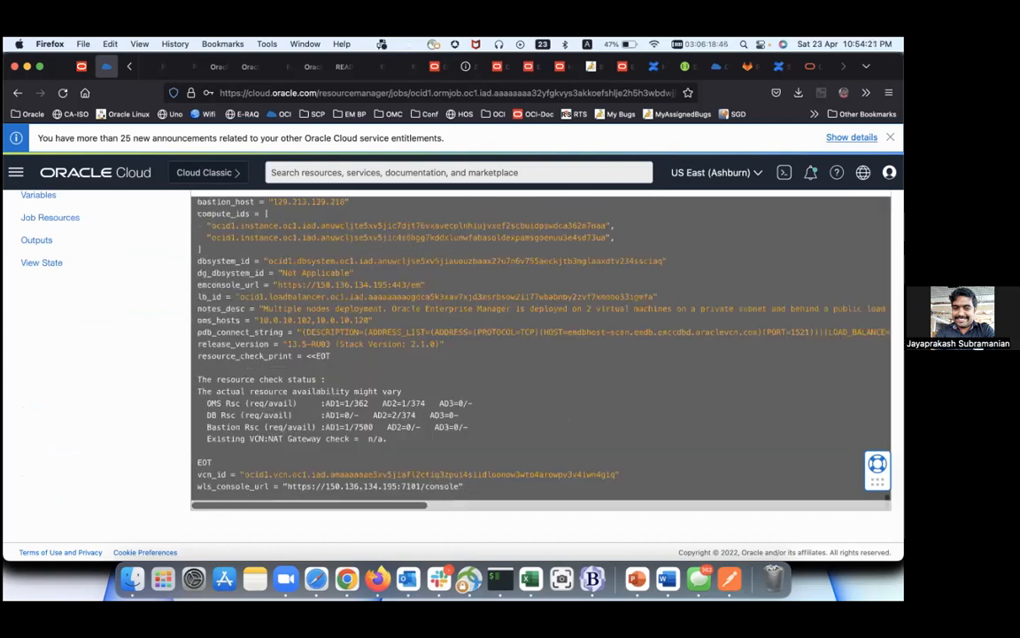
pyautogui.hscroll(-3, 676, 423)
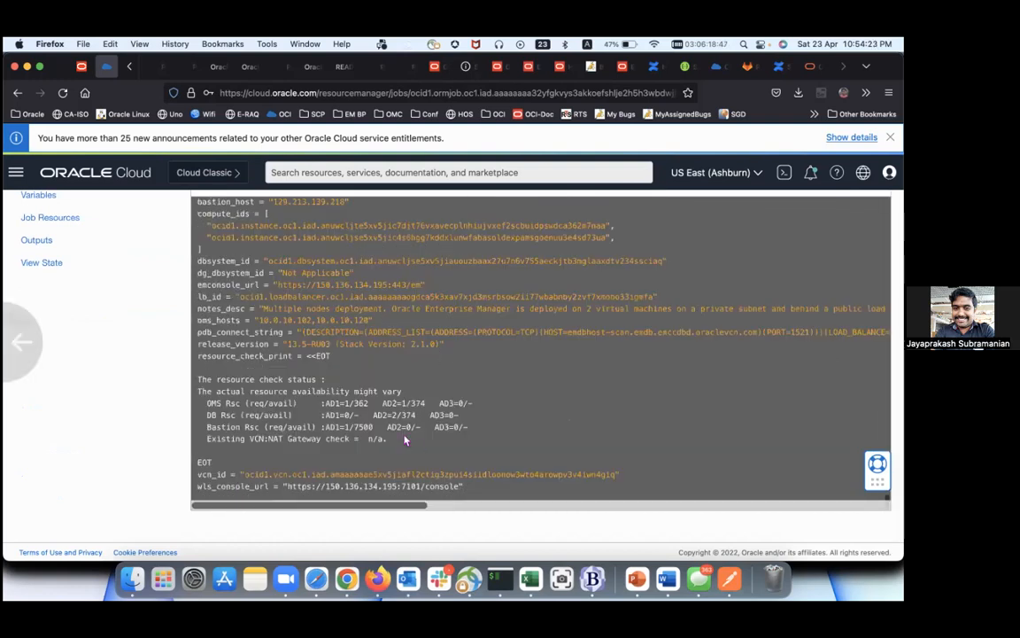
pyautogui.scroll(5, 405, 440)
pyautogui.scroll(2, 273, 373)
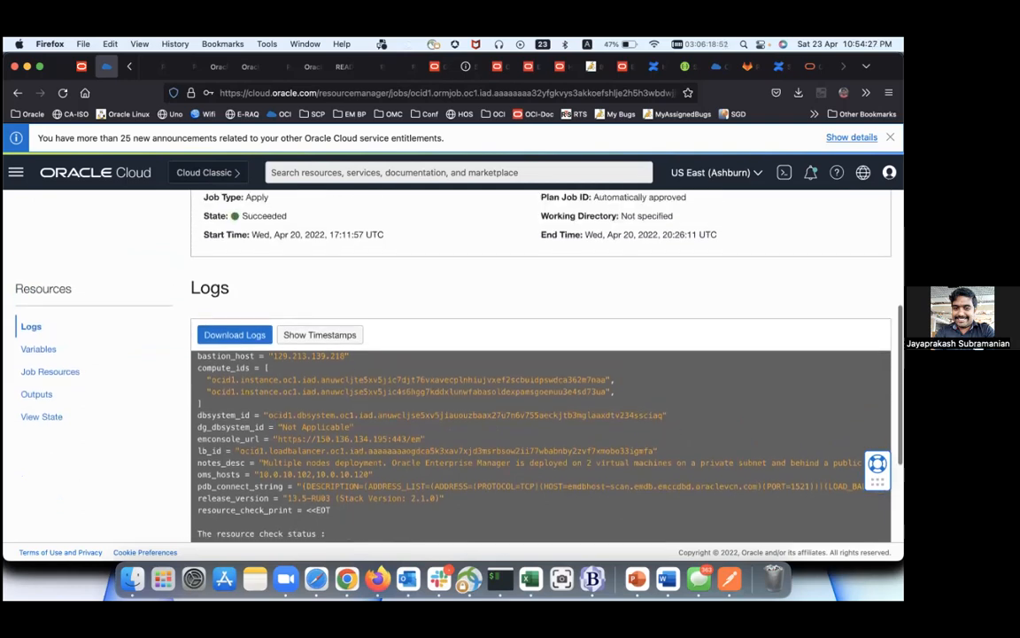
pyautogui.scroll(-4, 877, 481)
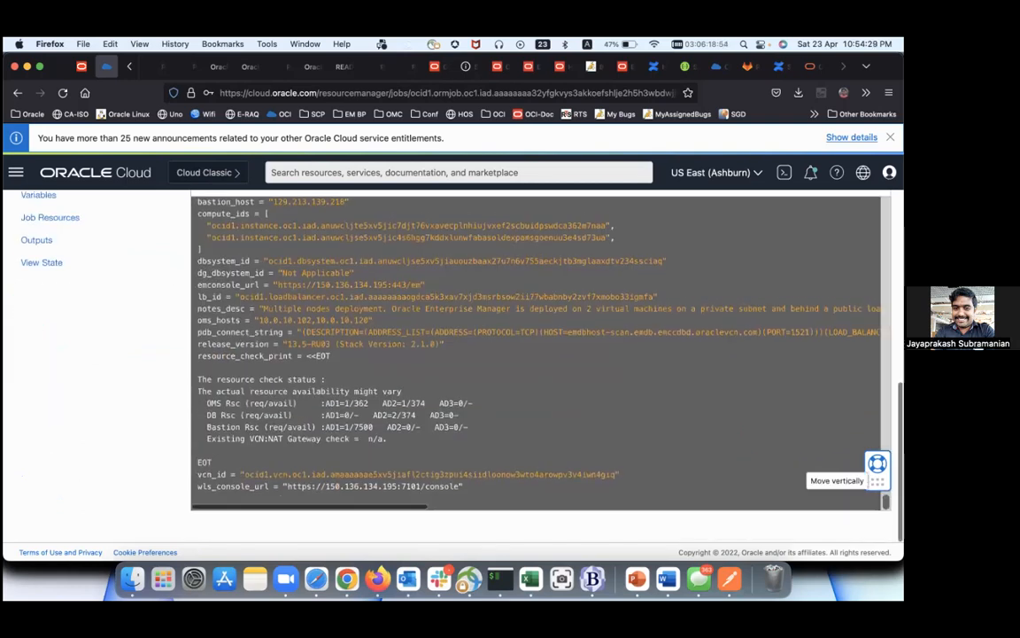
pyautogui.scroll(6, 509, 408)
pyautogui.scroll(-6, 508, 407)
pyautogui.scroll(3, 312, 337)
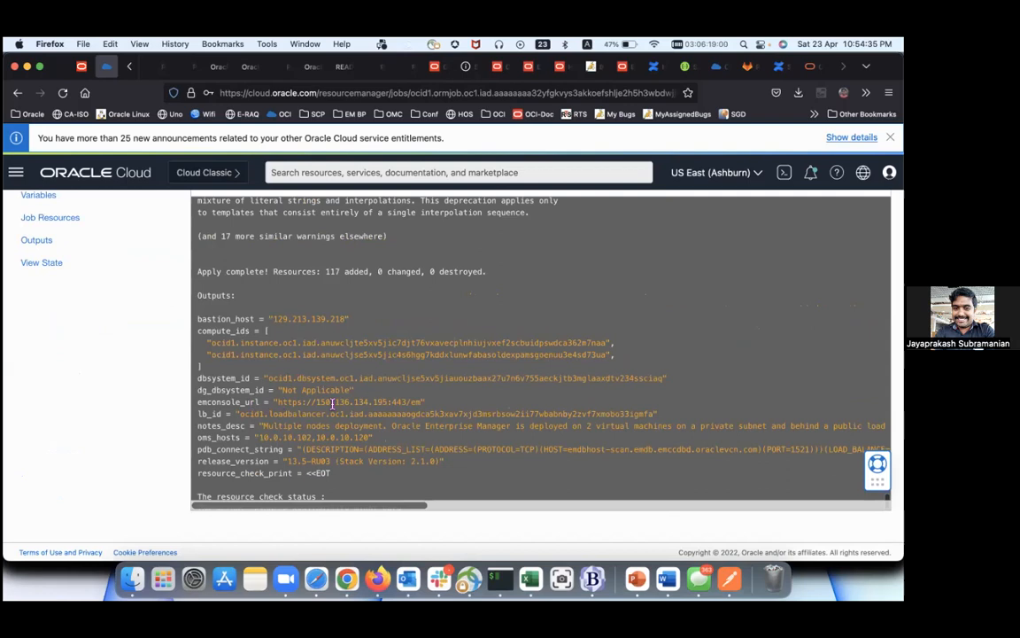
# Step: Select the full emconsole_url value from the outputs and open a new browser tab
pyautogui.moveTo(275, 401); pyautogui.dragTo(373, 402)
pyautogui.moveTo(264, 436); pyautogui.dragTo(372, 437)
pyautogui.scroll(3, 367, 441)
pyautogui.scroll(-5, 367, 440)
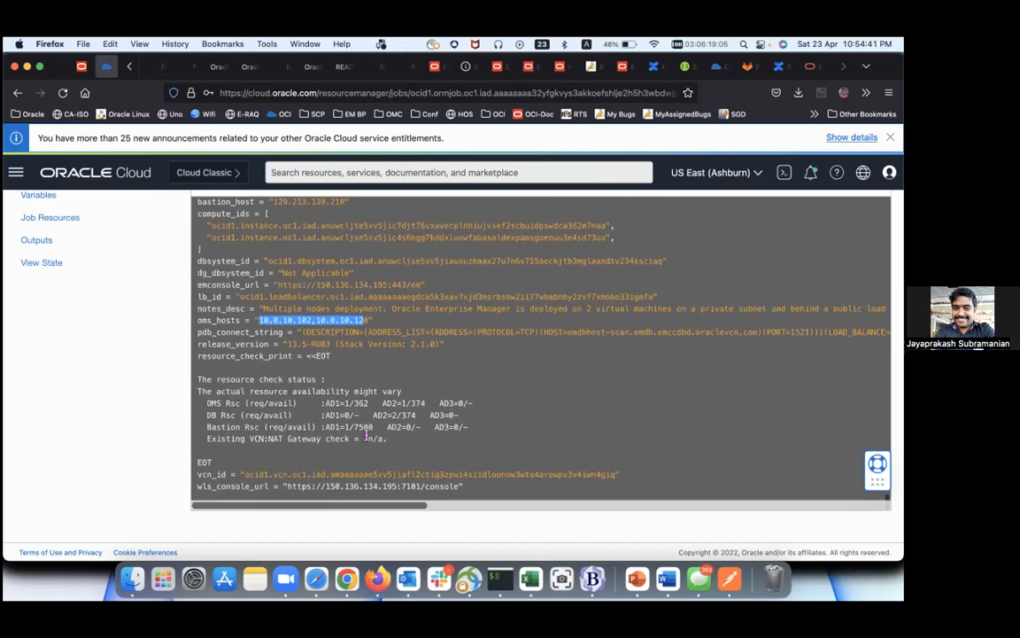
pyautogui.scroll(5, 355, 425)
pyautogui.scroll(2, 56, 392)
pyautogui.scroll(4, 56, 393)
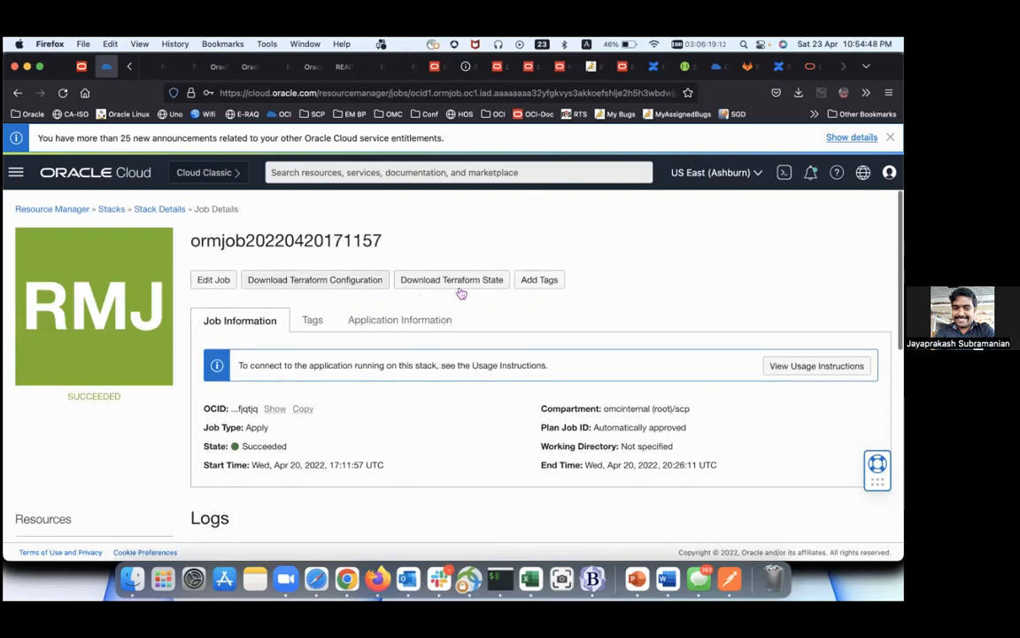
pyautogui.scroll(-3, 430, 328)
pyautogui.scroll(-2, 427, 330)
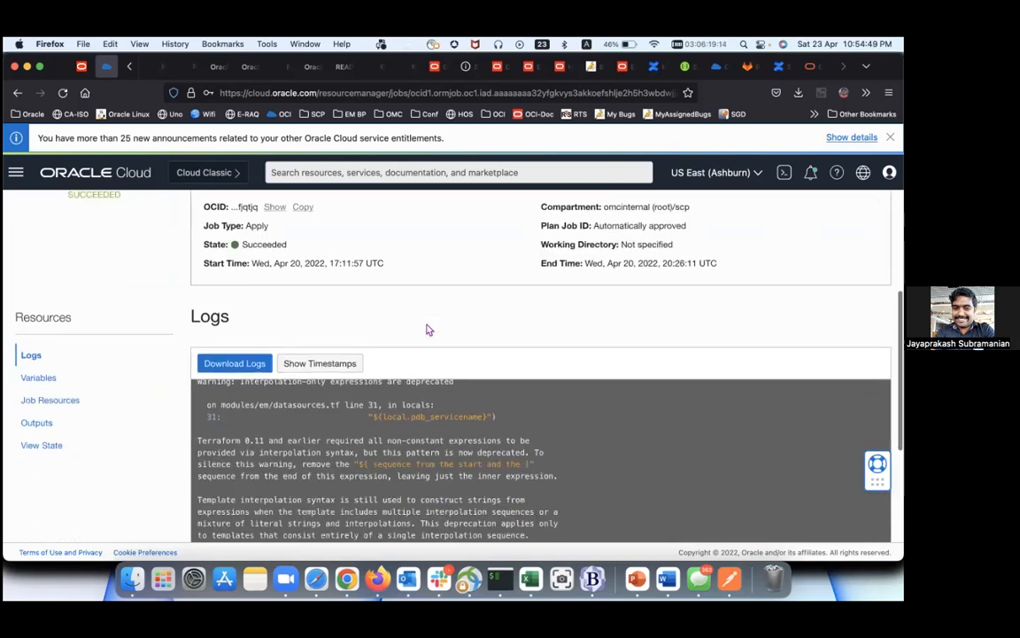
pyautogui.scroll(5, 428, 345)
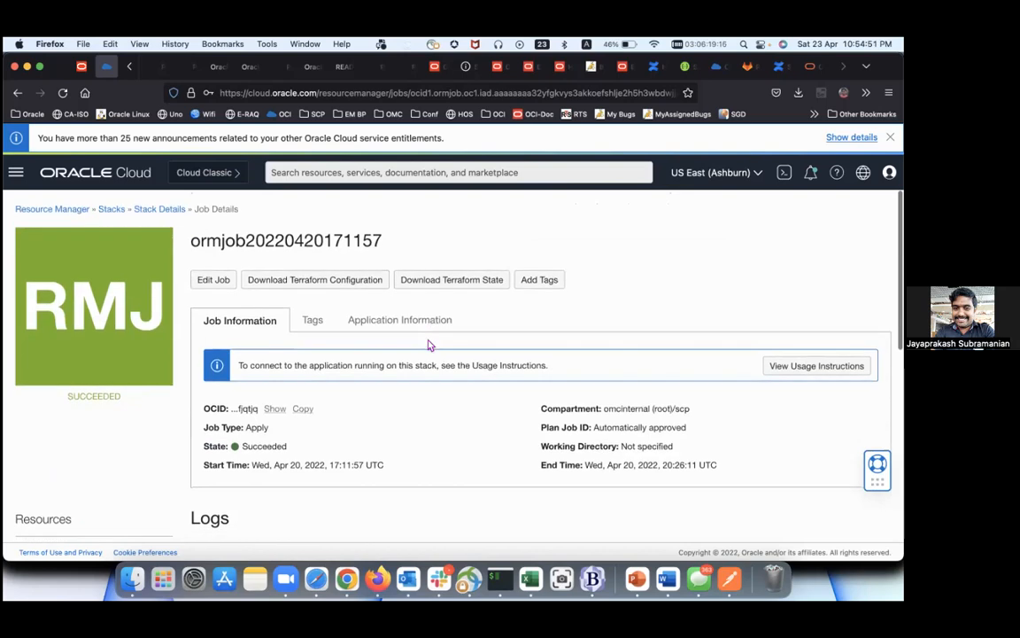
pyautogui.scroll(-7, 428, 341)
pyautogui.scroll(-4, 429, 340)
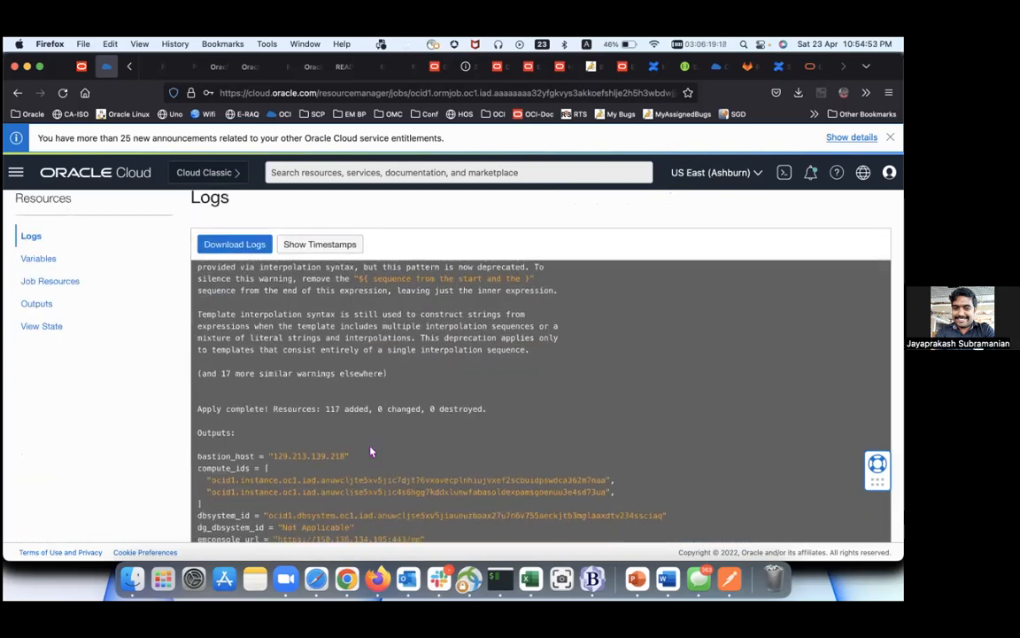
pyautogui.moveTo(278, 442); pyautogui.dragTo(422, 443)
pyautogui.press('super+c')
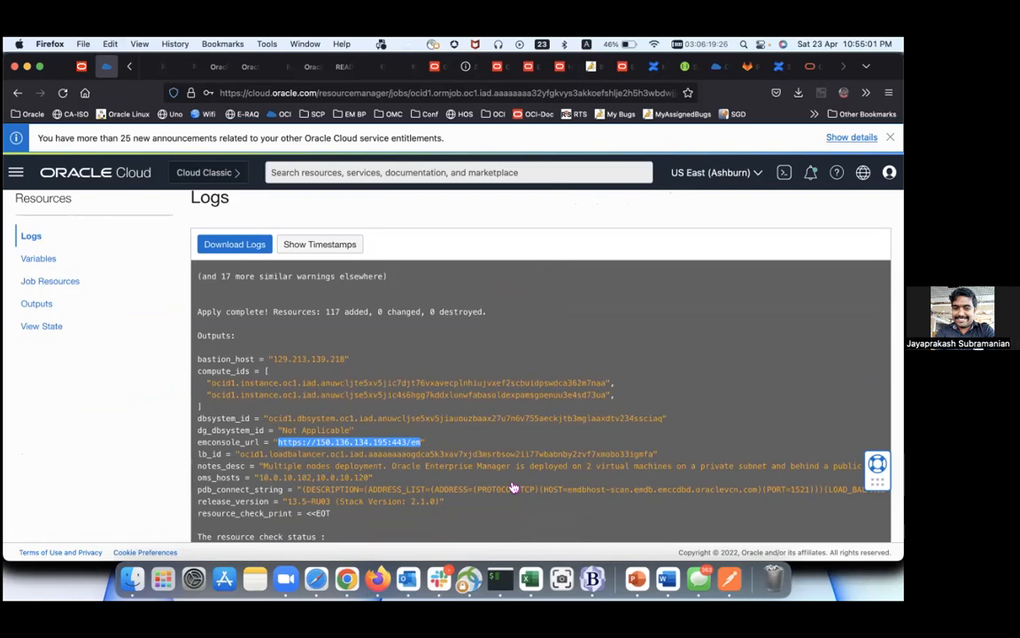
pyautogui.press('super+t')
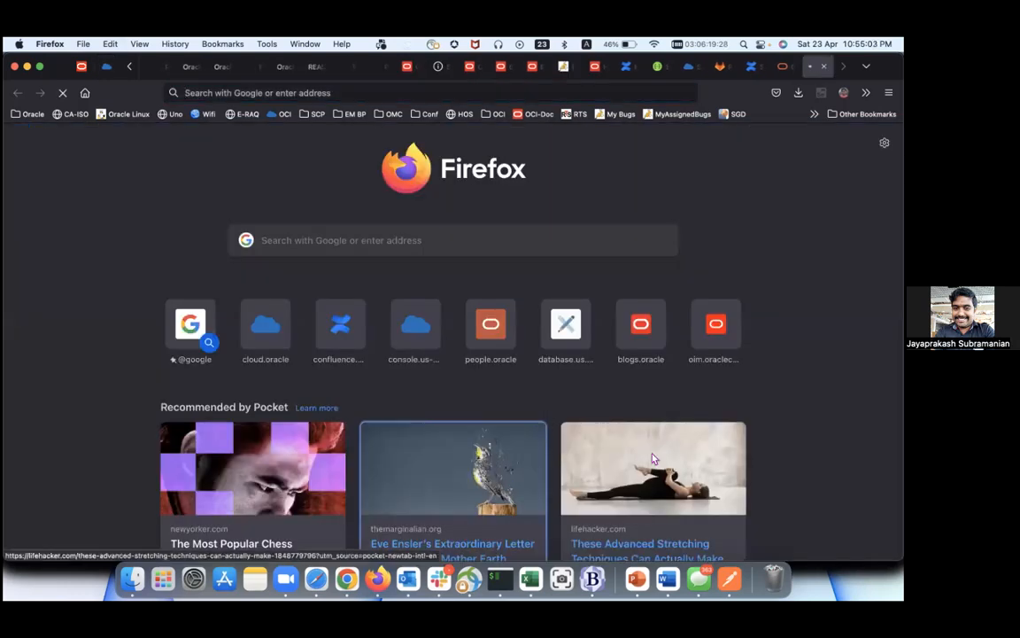
# Step: Load the copied Enterprise Manager console URL in the new tab
pyautogui.click(453, 478)
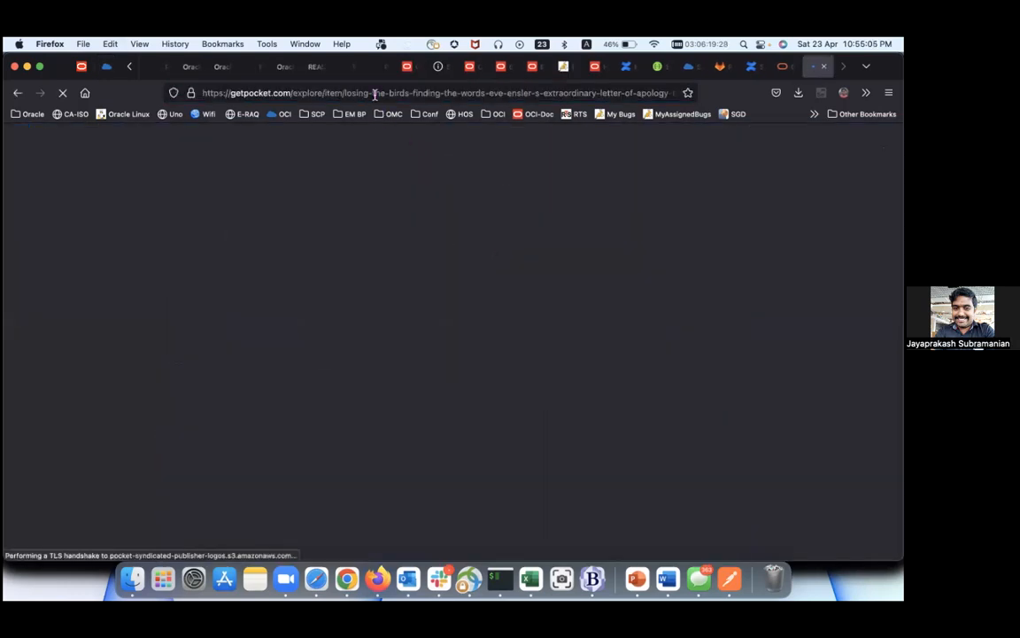
pyautogui.click(374, 93)
pyautogui.press('BackSpace')
pyautogui.press('super+v')
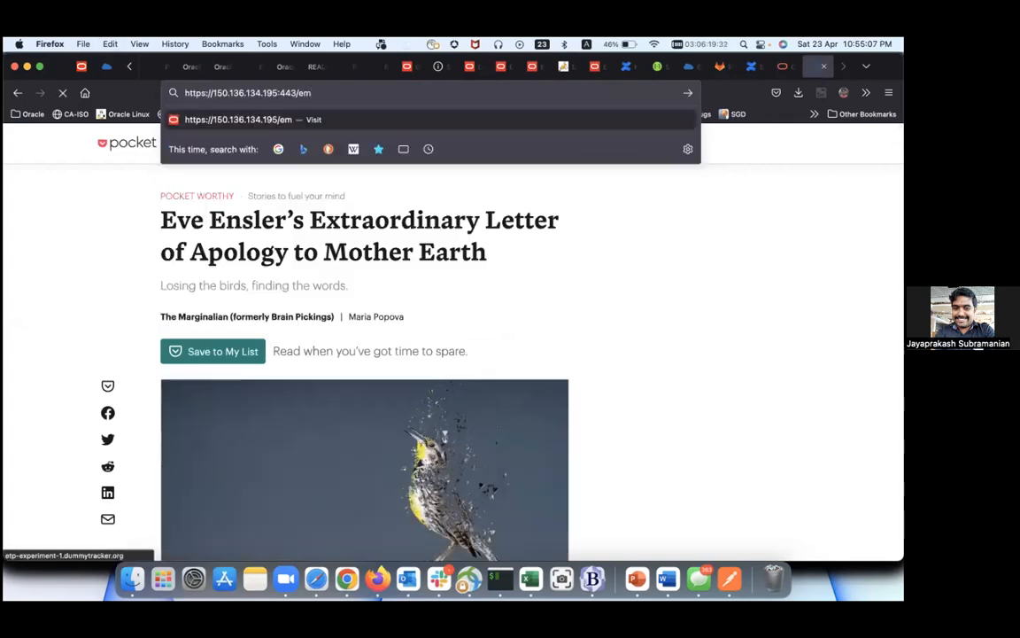
pyautogui.press('Return')
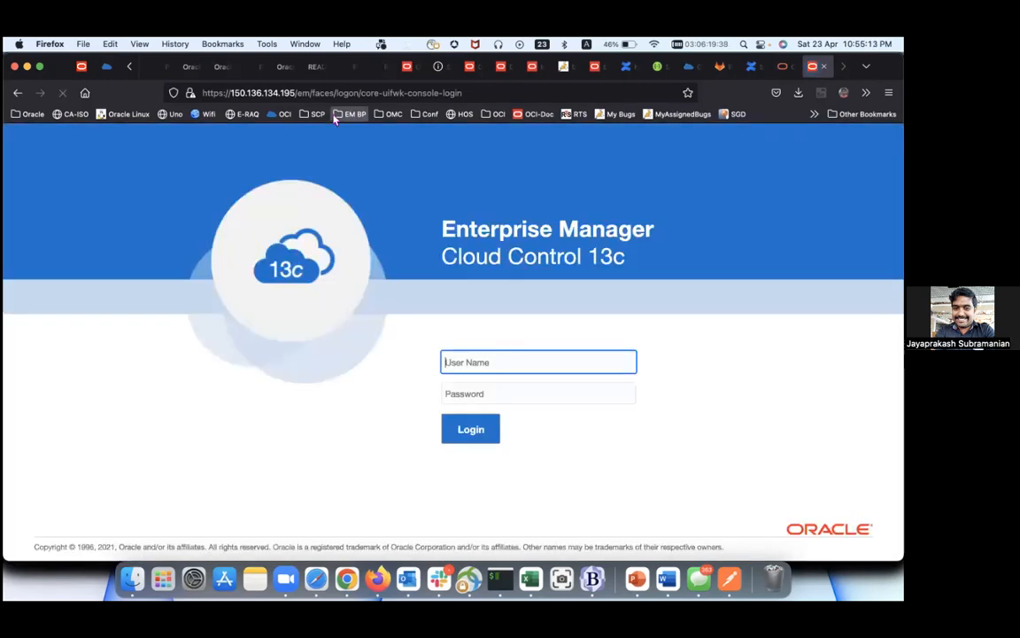
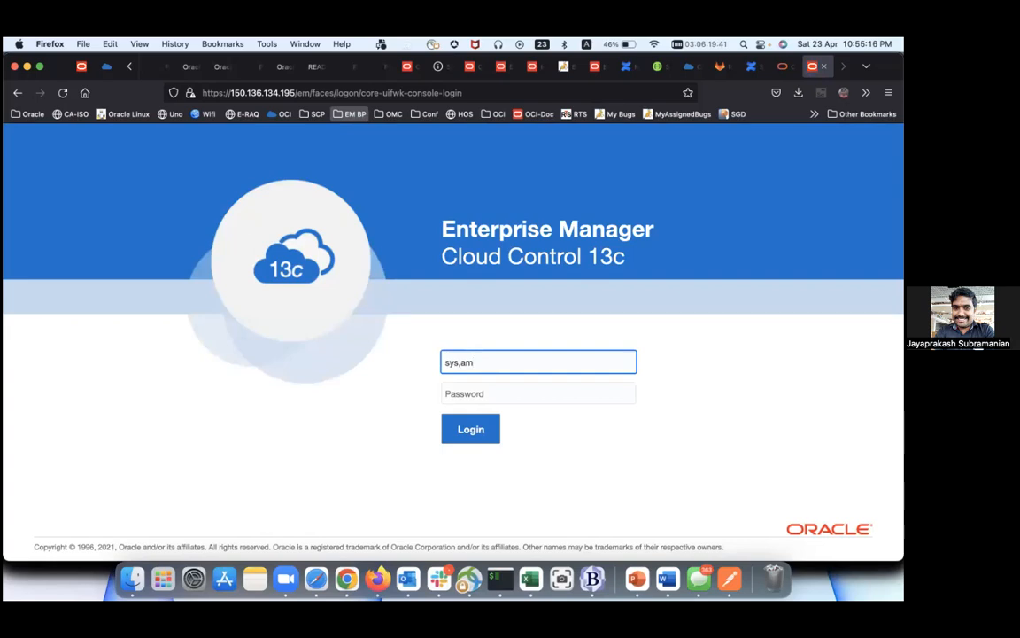
# Step: Sign in as SYSMAN with the account password, skip saving the login, and accept the license
pyautogui.press('Tab')
pyautogui.press('Return')
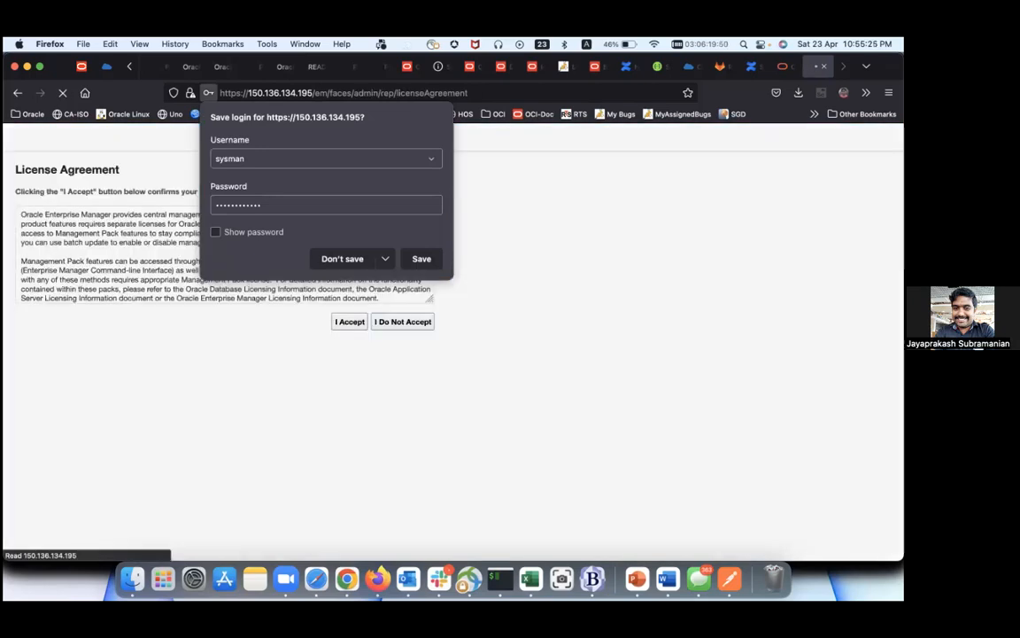
pyautogui.click(517, 320)
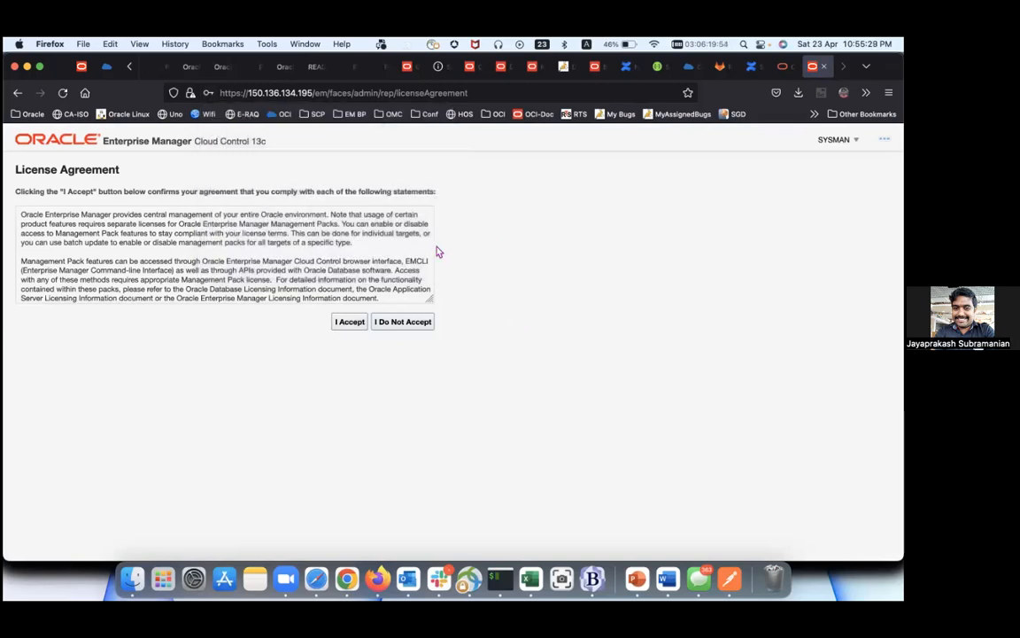
pyautogui.click(359, 327)
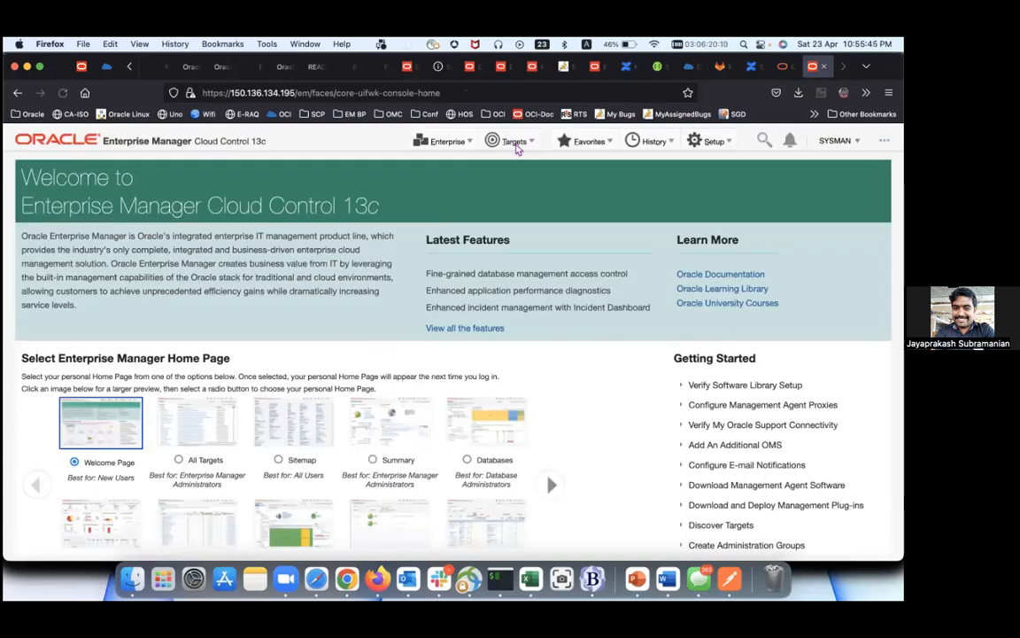
# Step: Check About Enterprise Manager shows 13c Release 5 Update 3 (13.5.0.3), then list all 83 targets
pyautogui.click(516, 143)
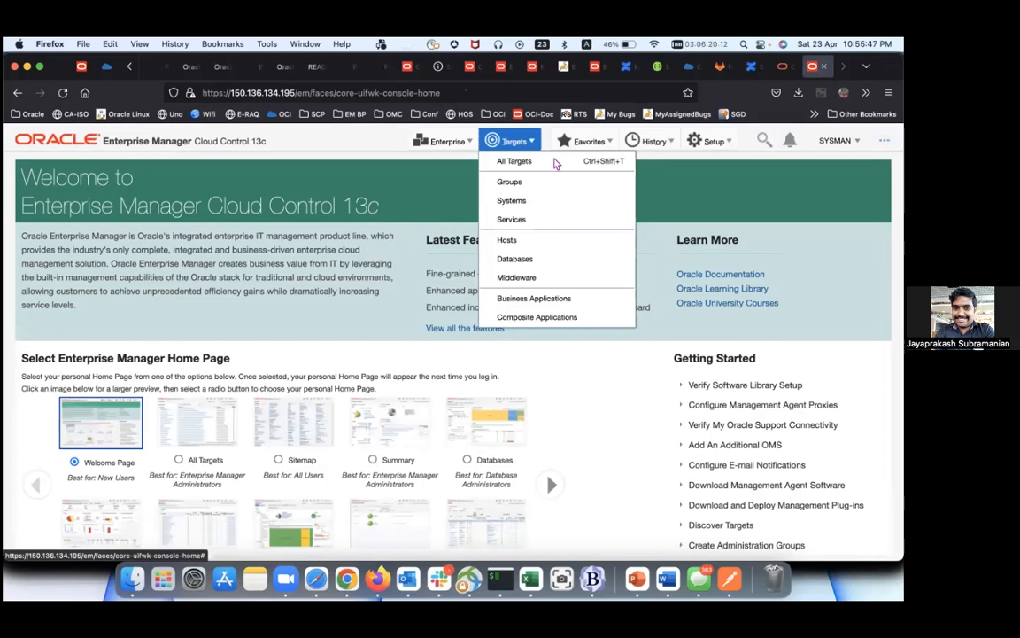
pyautogui.click(585, 141)
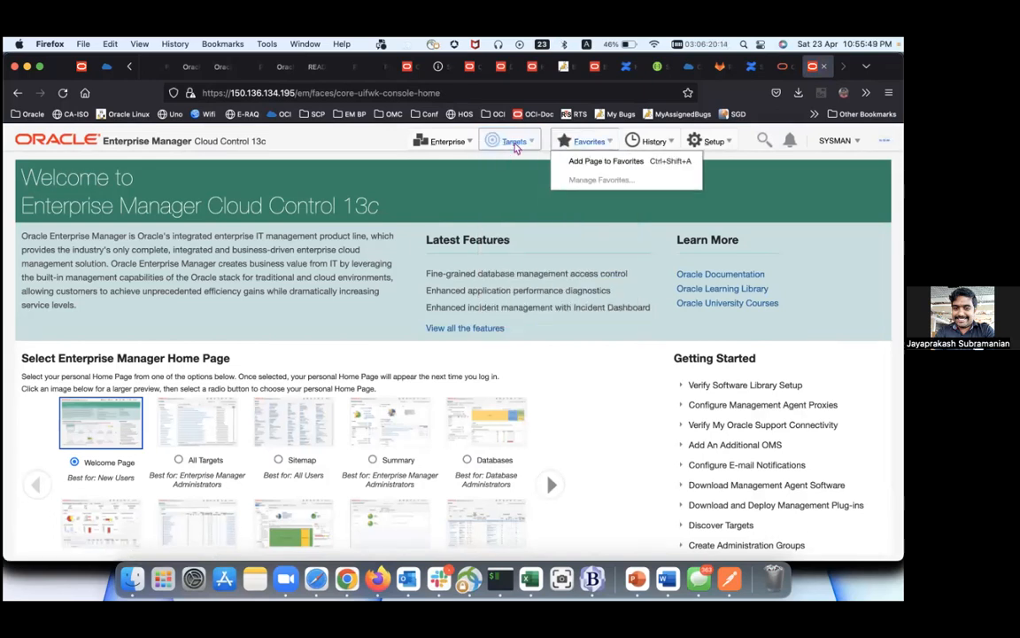
pyautogui.click(837, 141)
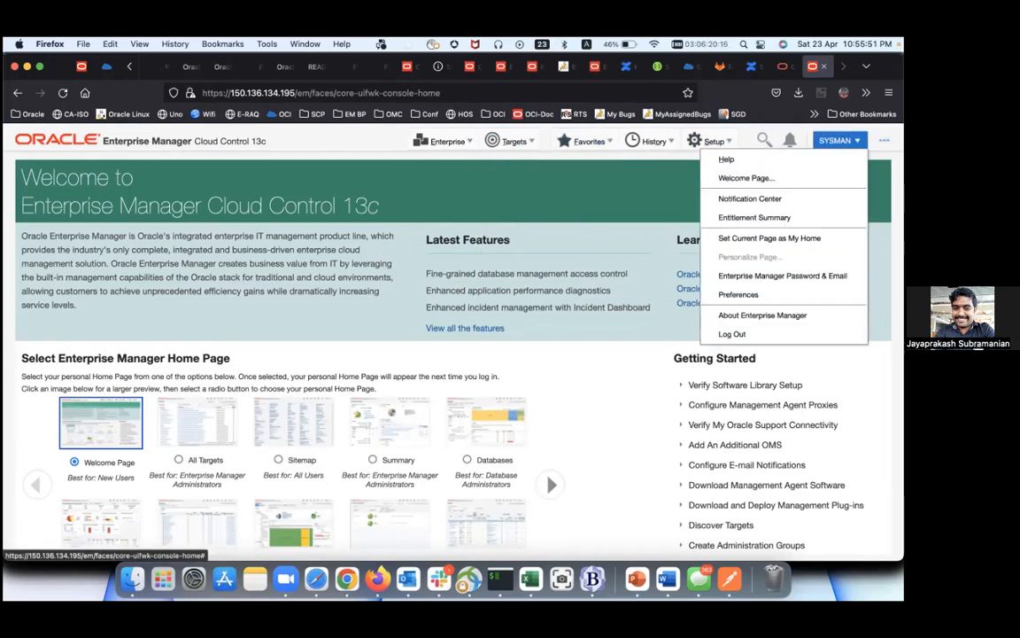
pyautogui.click(788, 314)
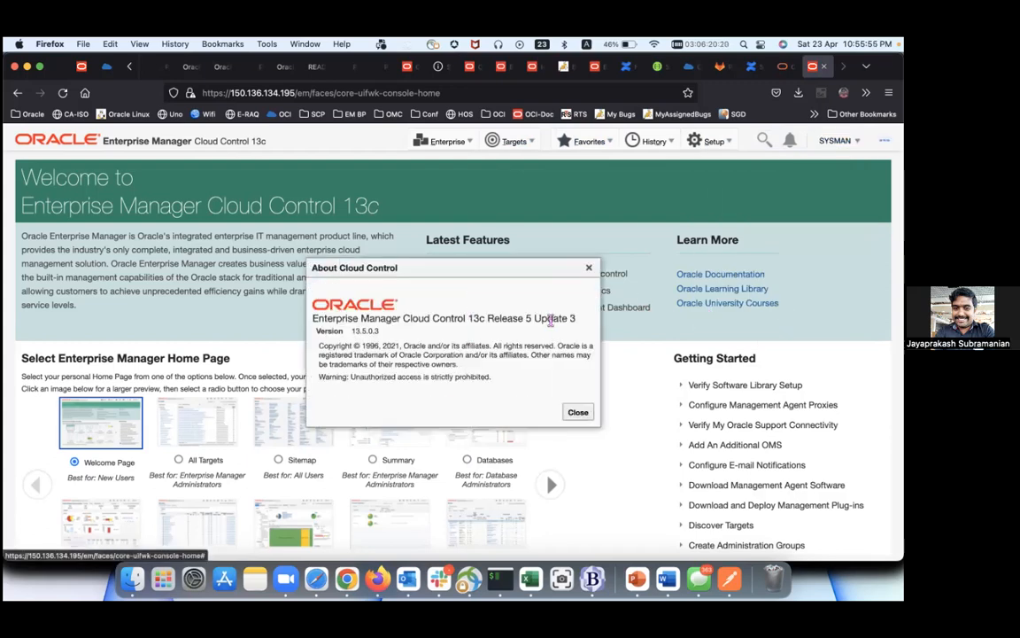
pyautogui.tripleClick(548, 319)
pyautogui.click(577, 412)
pyautogui.click(519, 144)
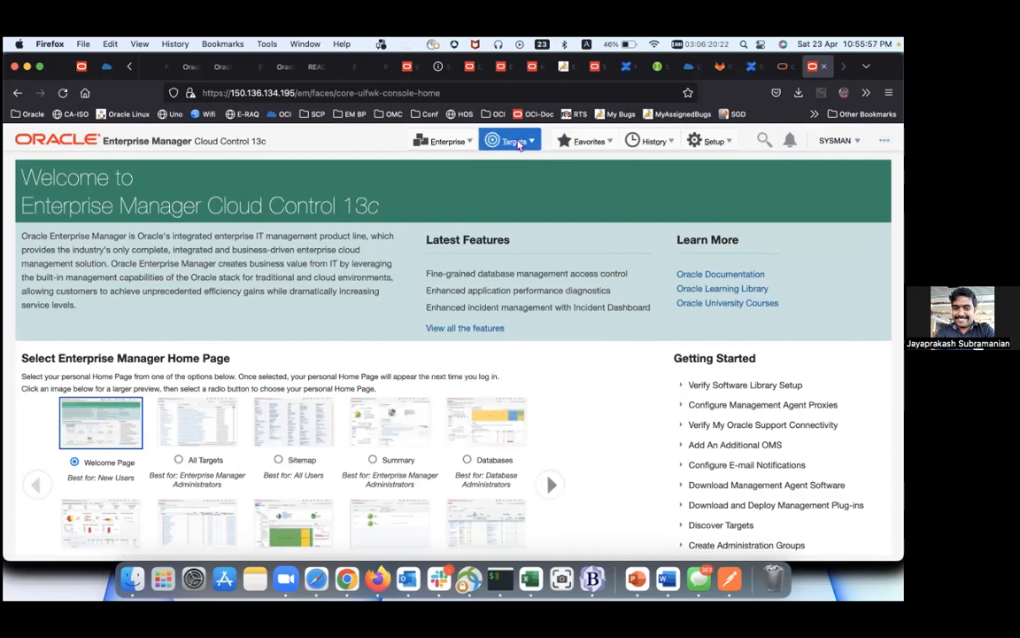
pyautogui.click(523, 164)
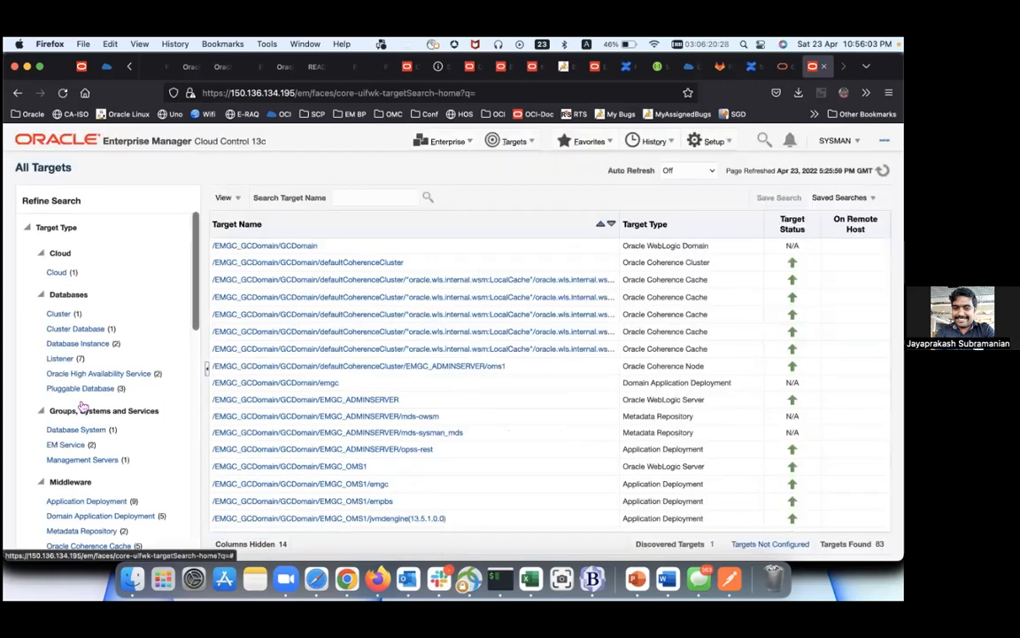
# Step: Filter All Targets to the Database Instance target type
pyautogui.scroll(-1, 133, 372)
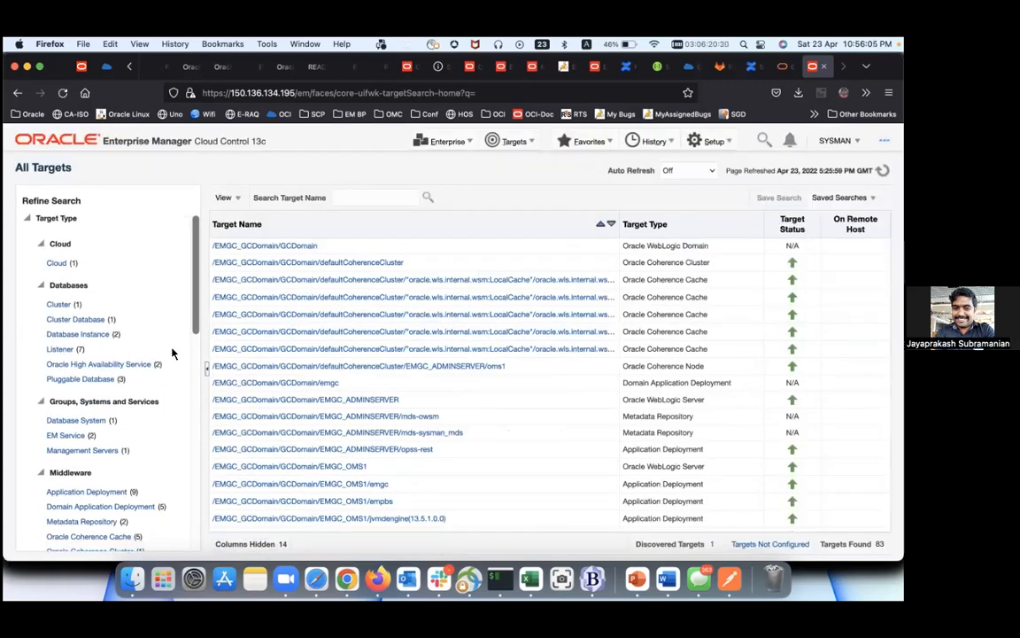
pyautogui.scroll(-2, 173, 354)
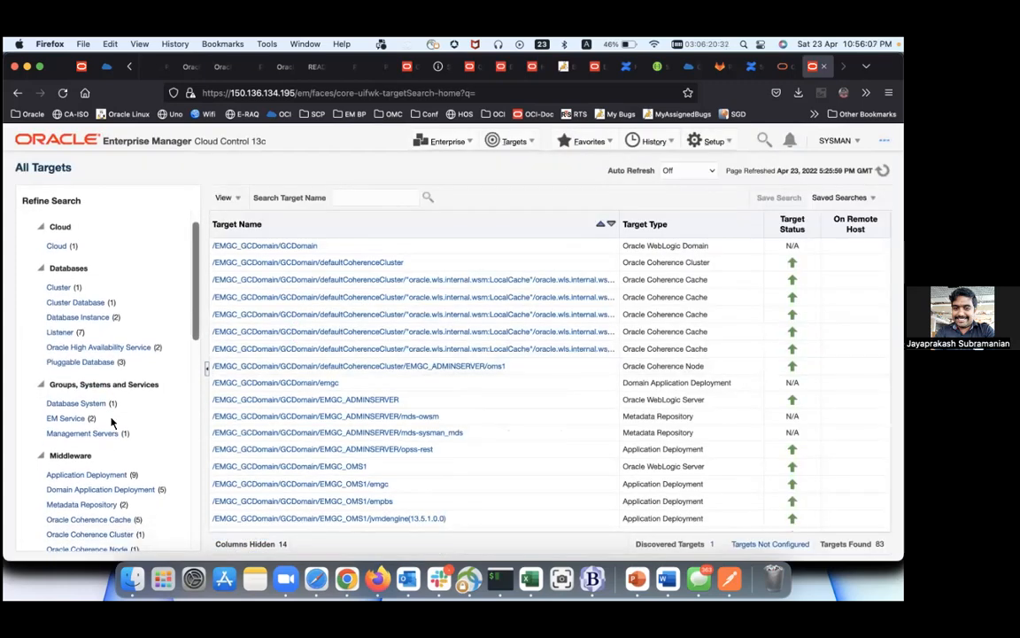
pyautogui.scroll(-2, 112, 423)
pyautogui.scroll(-20, 113, 423)
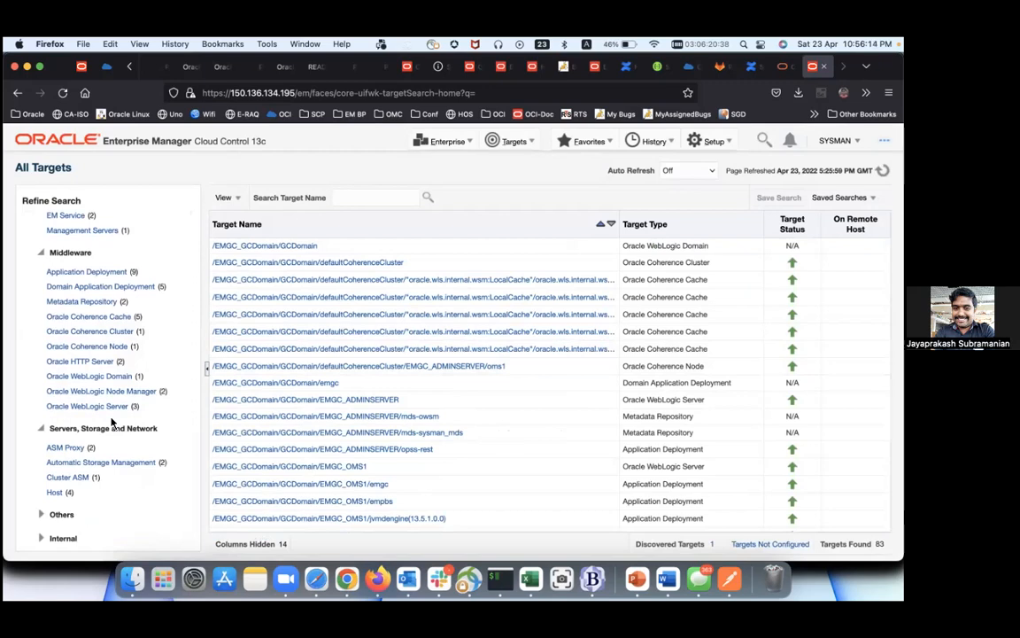
pyautogui.scroll(20, 111, 423)
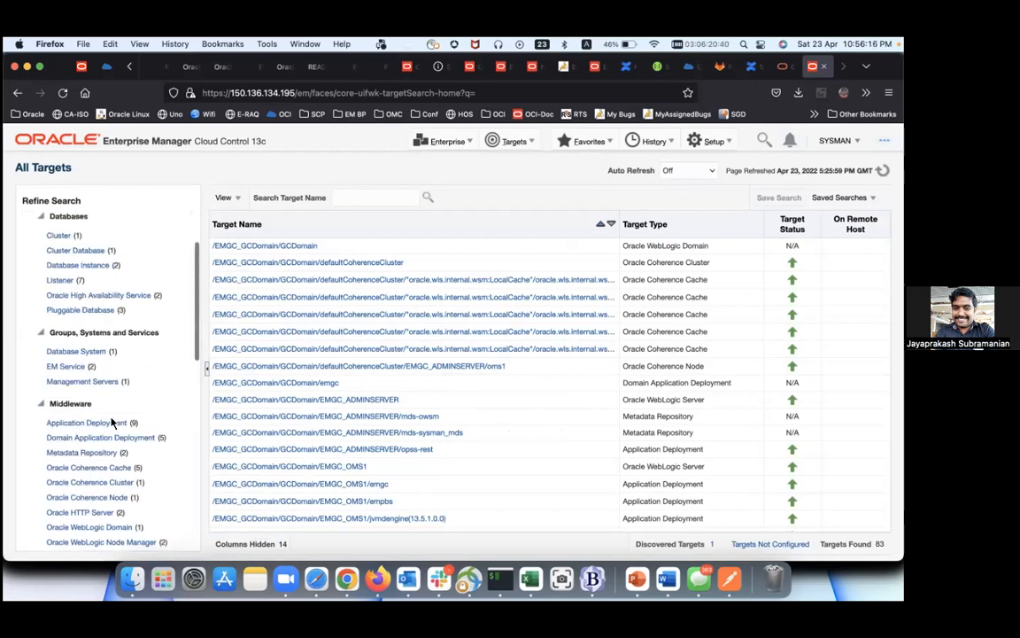
pyautogui.click(96, 350)
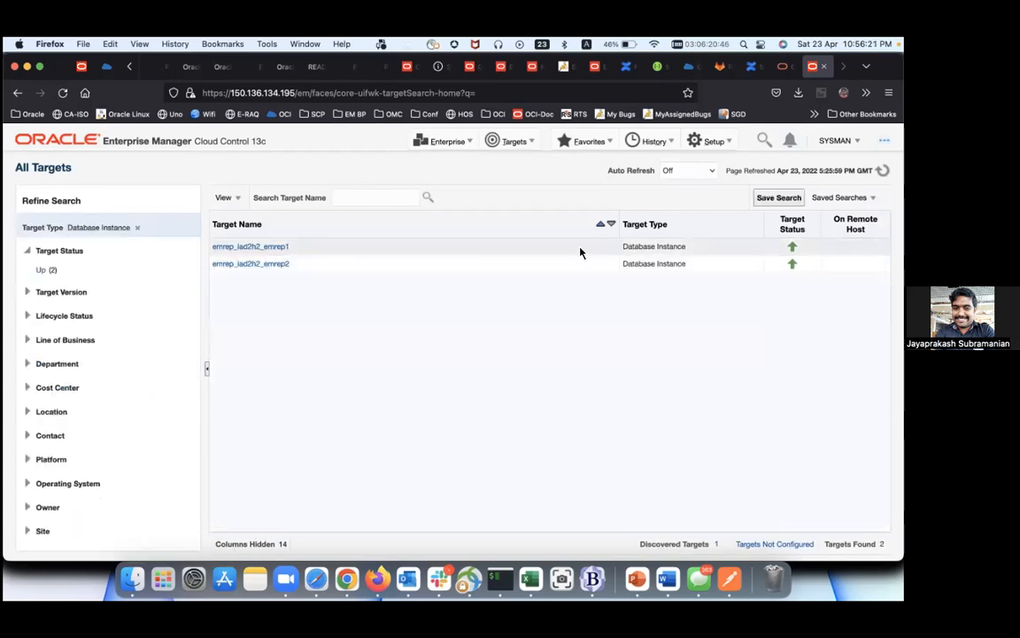
# Step: On the Databases page, expand emrep_iad2h2 to its two instances and two pluggable databases
pyautogui.click(512, 141)
pyautogui.click(514, 259)
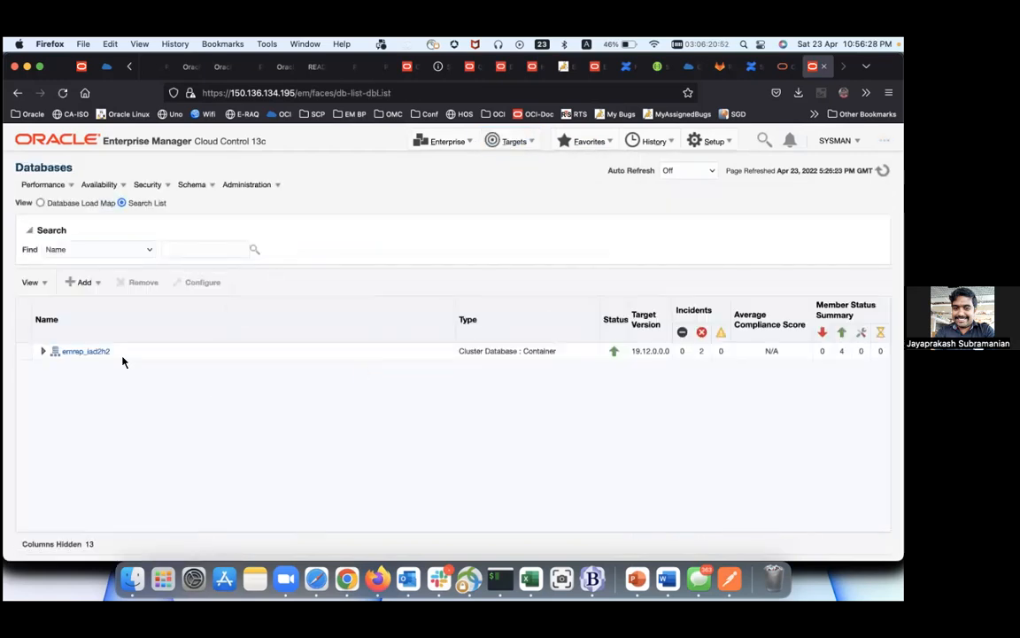
pyautogui.click(45, 353)
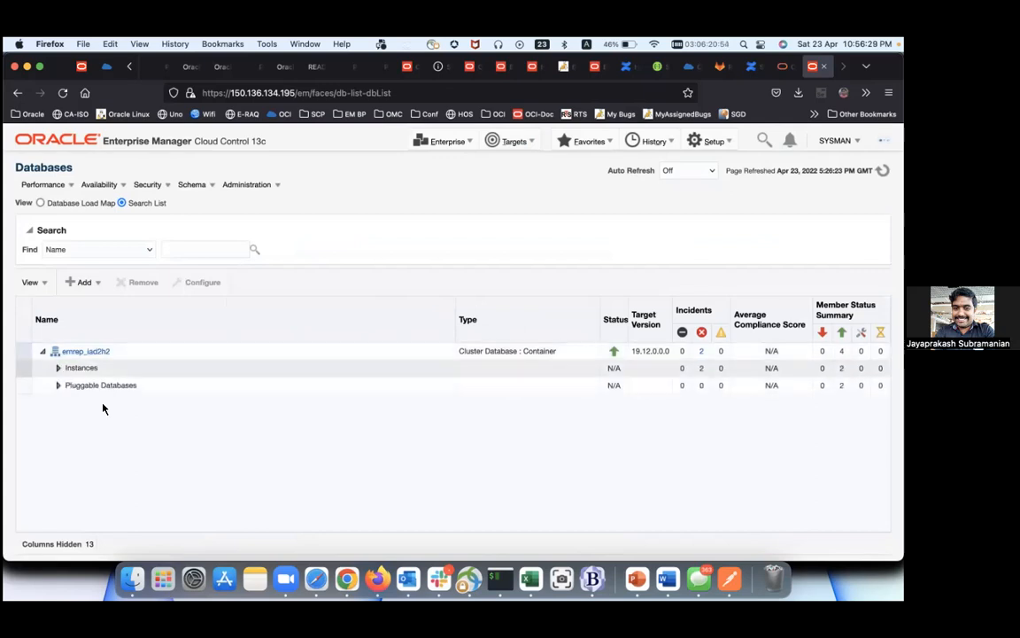
pyautogui.click(56, 371)
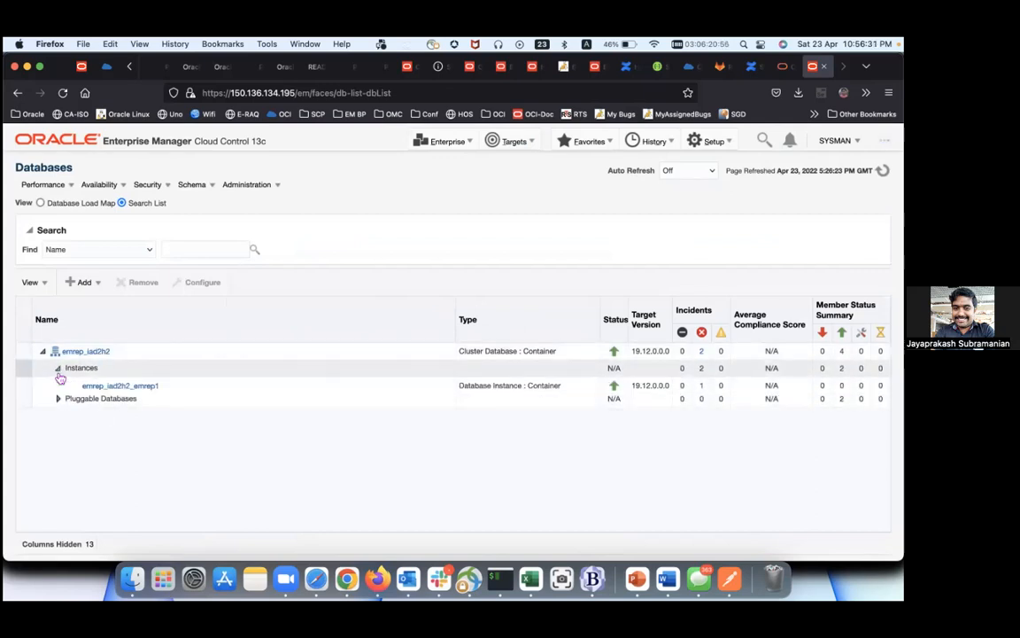
pyautogui.click(58, 420)
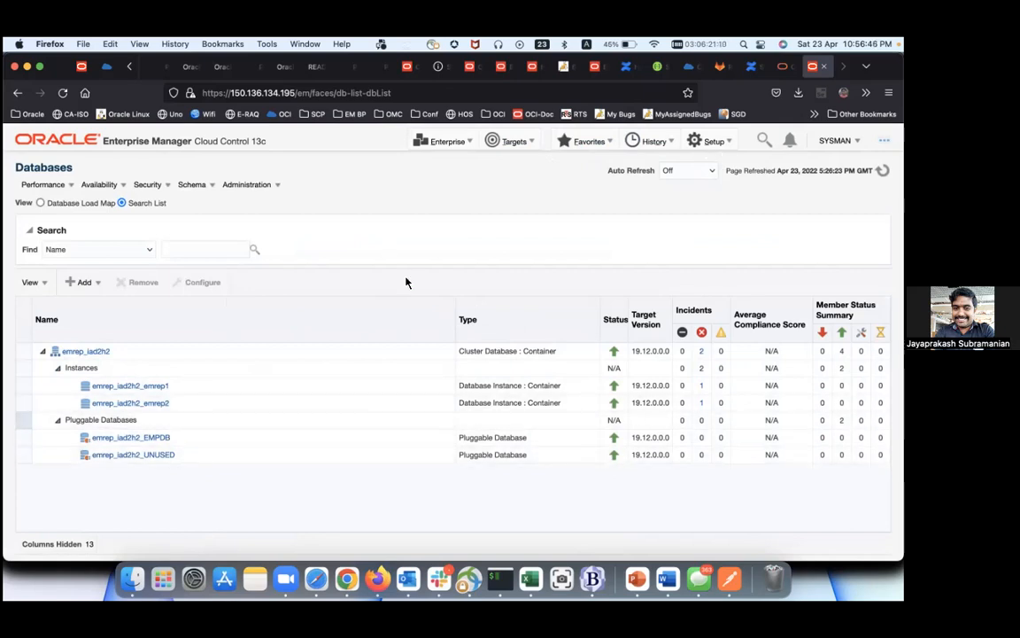
# Step: Filter All Targets to Internal > Agent, showing 4 agents all up
pyautogui.click(505, 140)
pyautogui.click(506, 139)
pyautogui.click(502, 163)
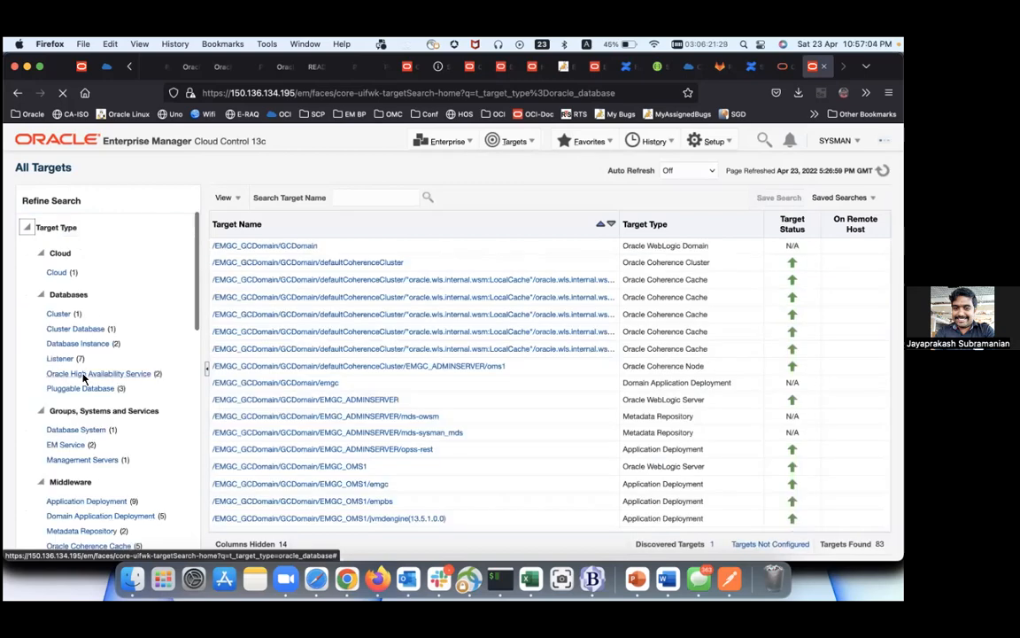
pyautogui.scroll(-8, 80, 376)
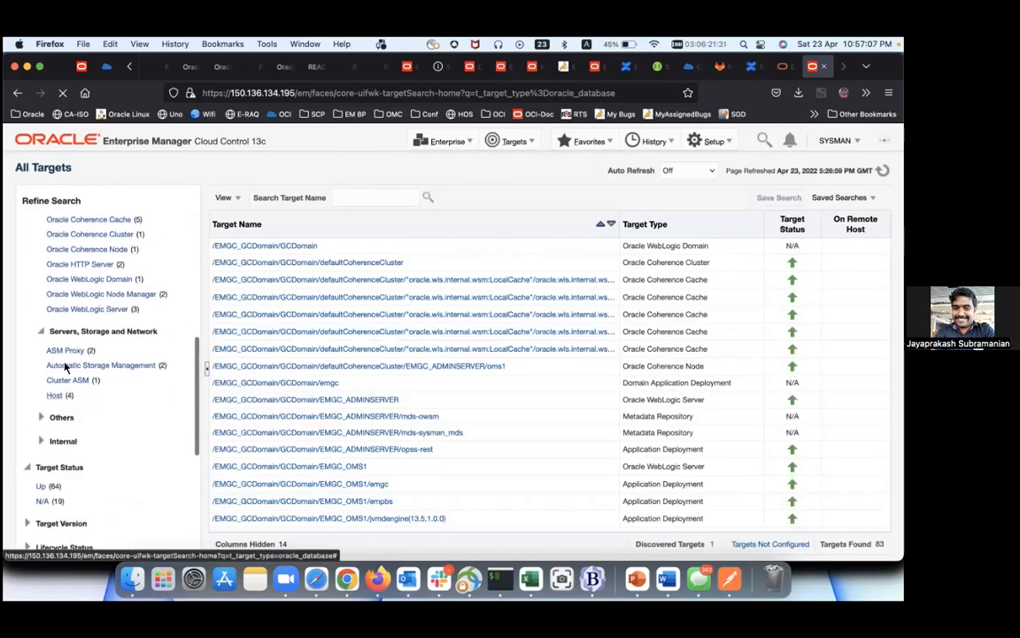
pyautogui.scroll(-3, 62, 363)
pyautogui.click(40, 342)
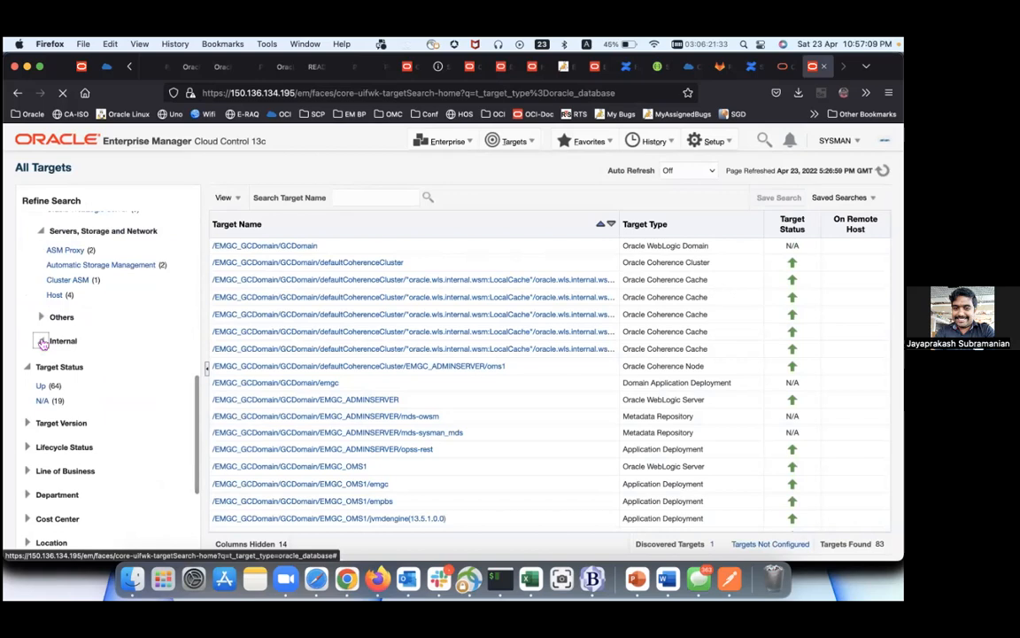
pyautogui.click(56, 360)
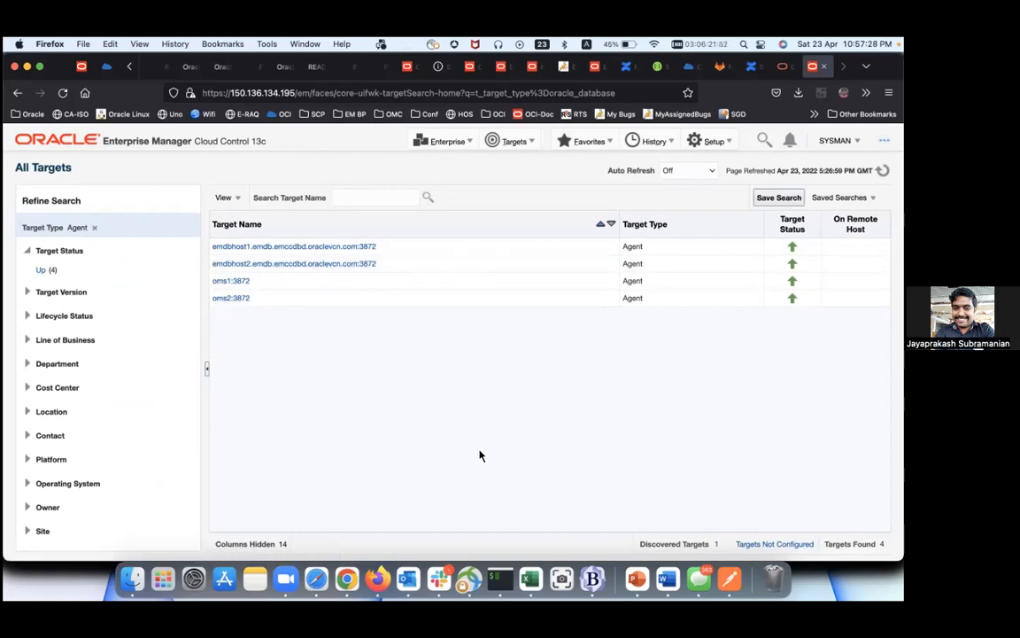
# Step: Glance at the terminal and documentation tab, then return to the Enterprise Manager targets page
pyautogui.click(501, 580)
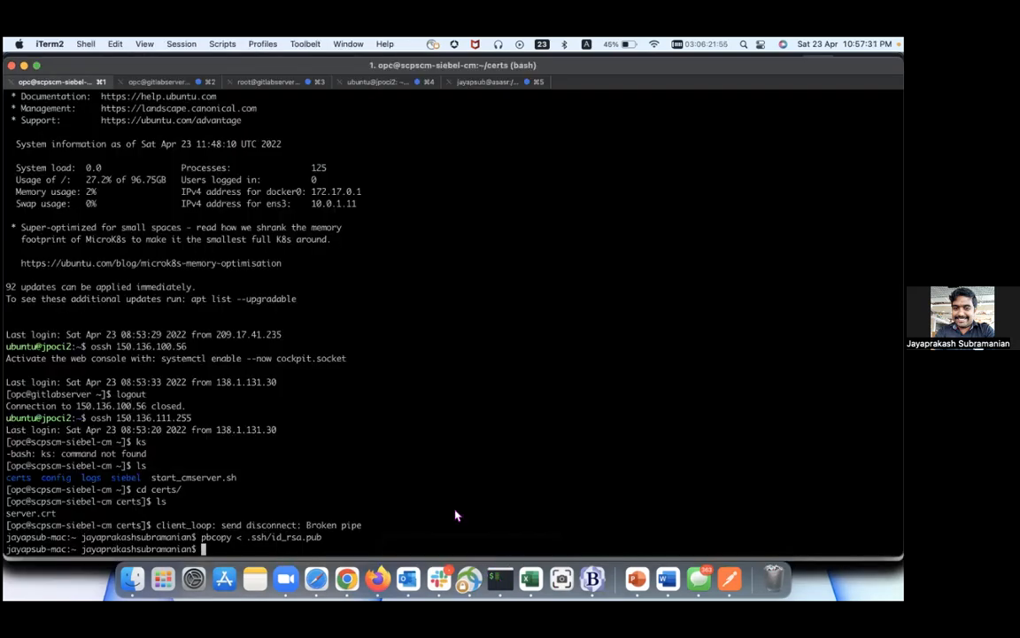
pyautogui.press('super+Tab')
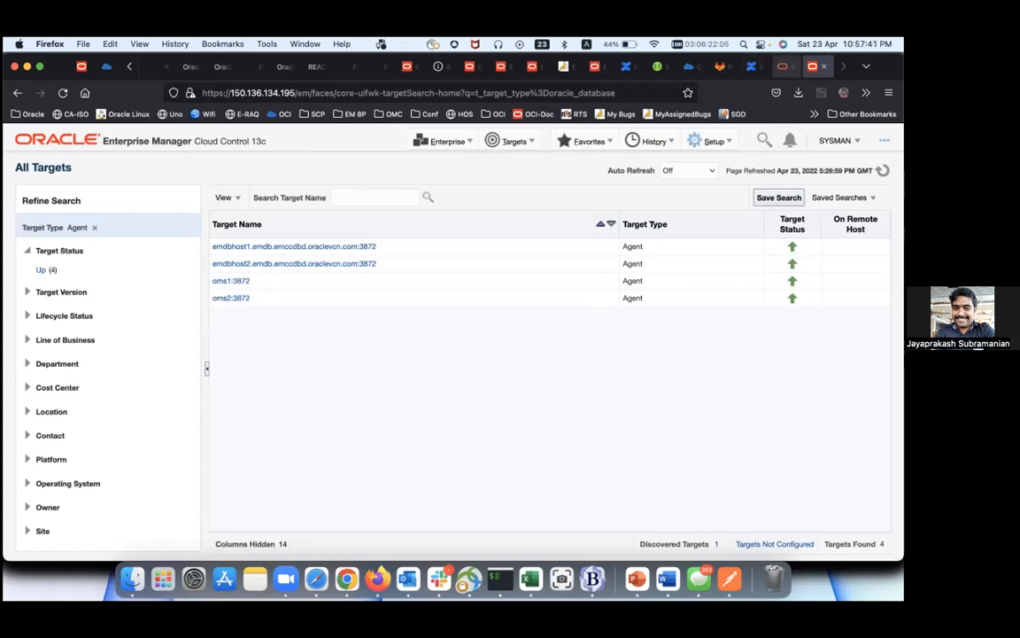
pyautogui.click(780, 67)
pyautogui.click(813, 67)
# Step: Select the bastion_host IP in the OCI job log outputs and switch to the iTerm terminal
pyautogui.click(106, 66)
pyautogui.scroll(-2, 234, 429)
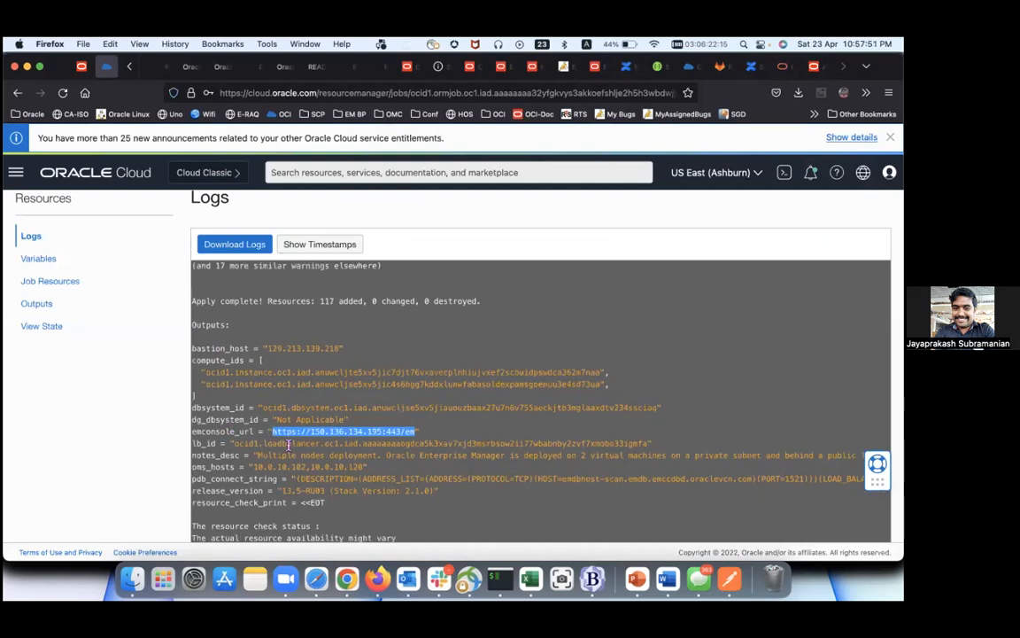
pyautogui.moveTo(273, 333); pyautogui.dragTo(346, 344)
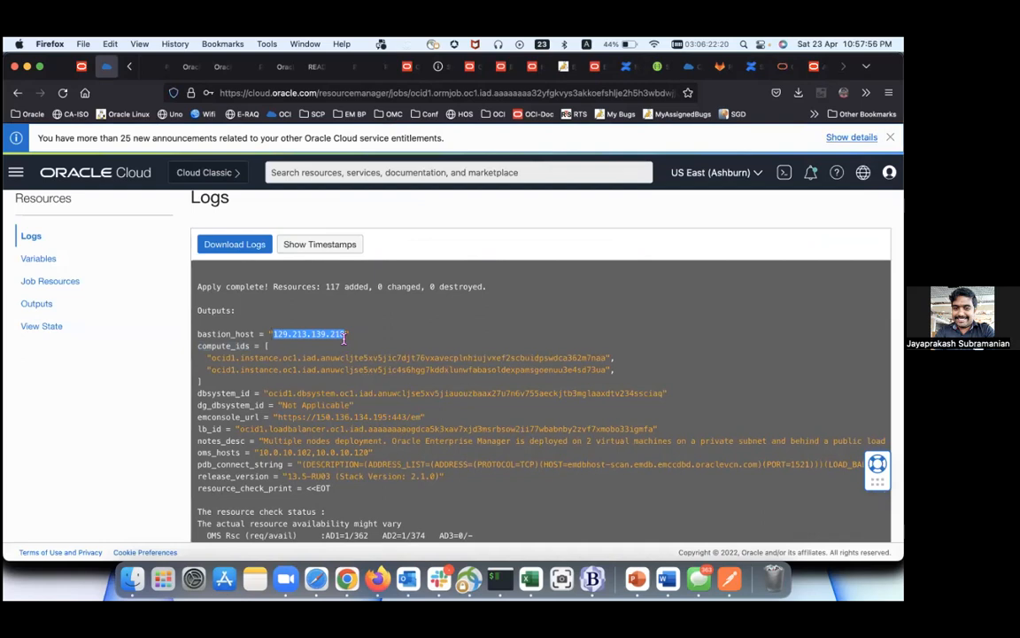
pyautogui.press('super+Tab')
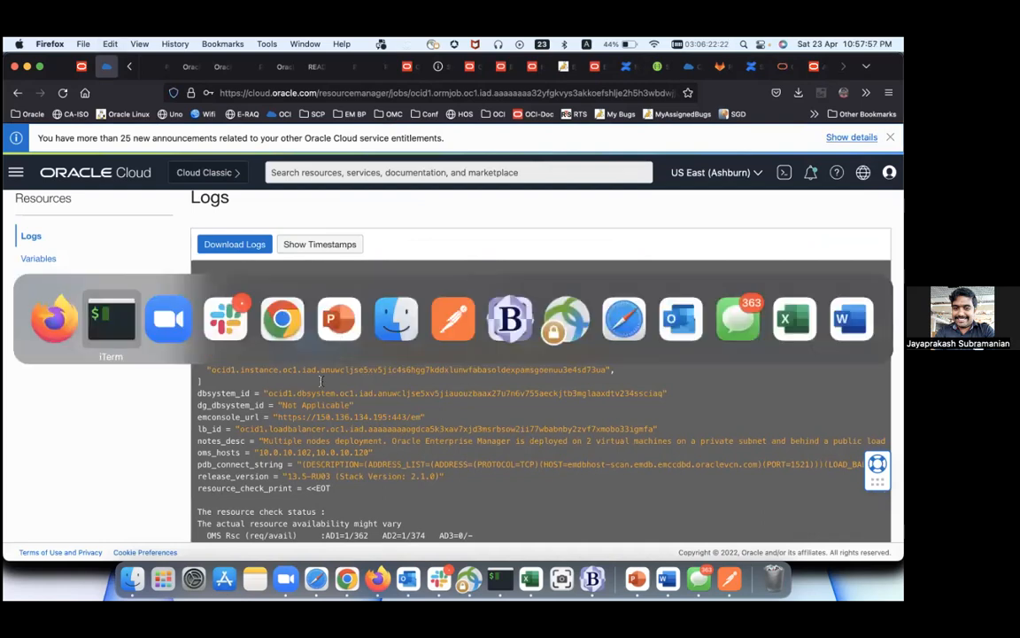
pyautogui.press('Return')
pyautogui.press('Return')
pyautogui.press('Return')
pyautogui.press('Return')
# Step: Connect to the jpoci2 host alias, correcting the mistyped name
pyautogui.write('jpoi')
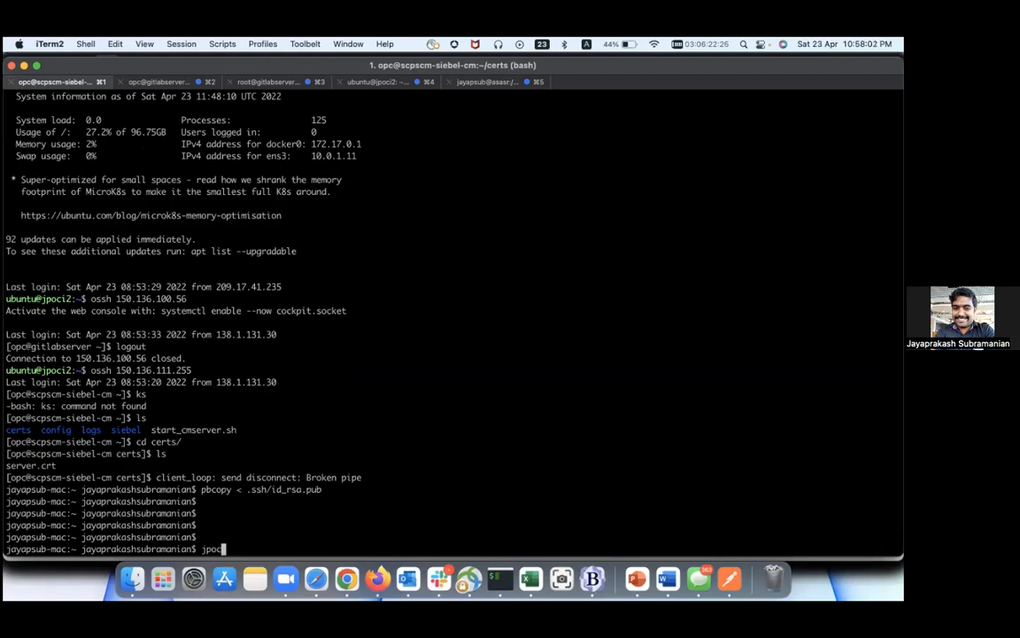
pyautogui.write('i1')
pyautogui.press('BackSpace')
pyautogui.write('2')
pyautogui.press('Return')
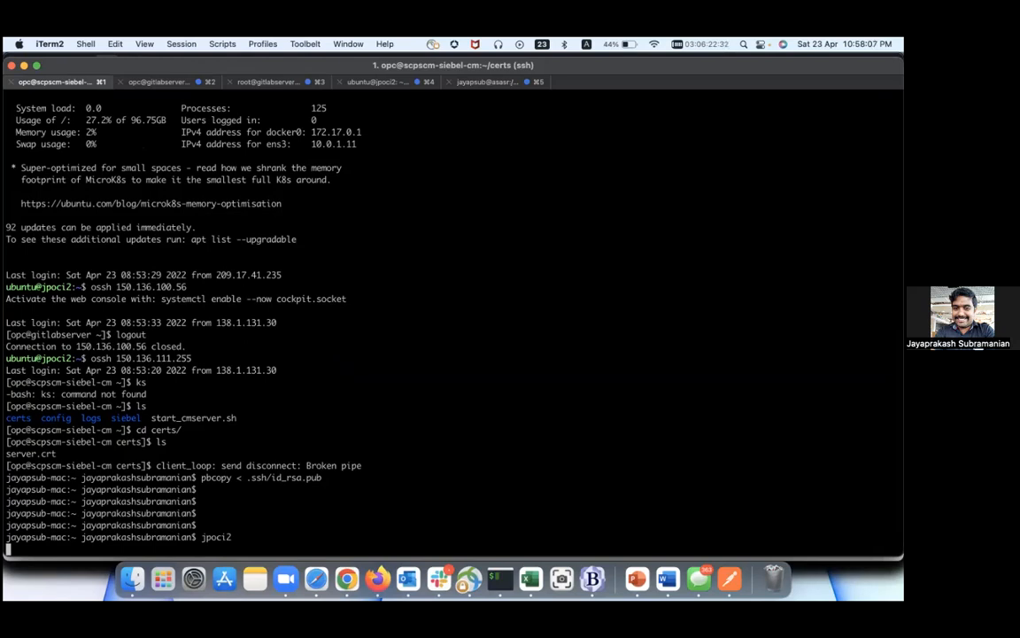
pyautogui.press('Return')
pyautogui.press('Return')
pyautogui.press('Return')
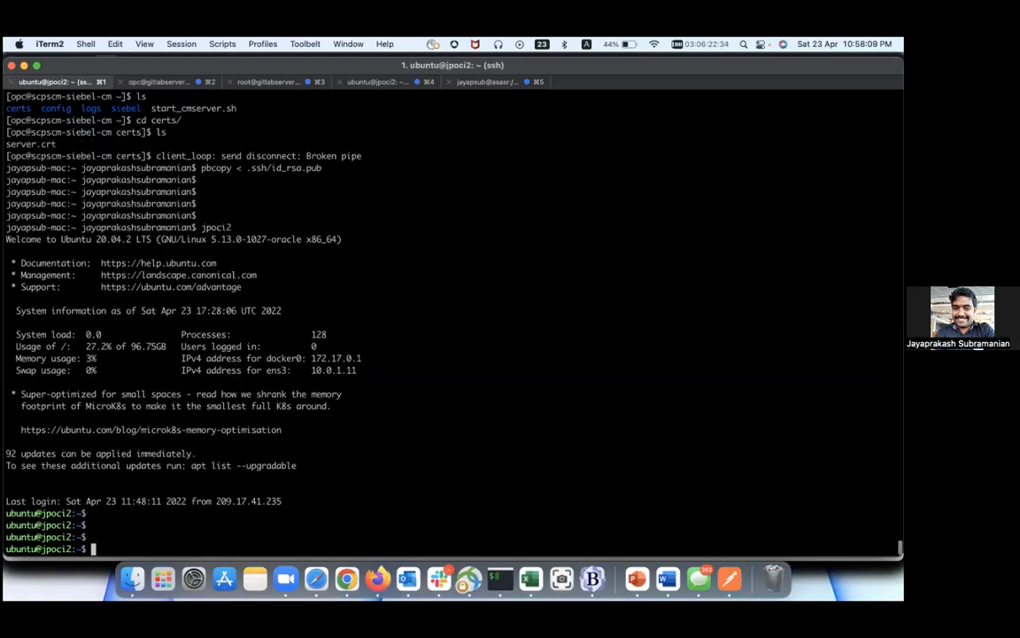
pyautogui.press('Return')
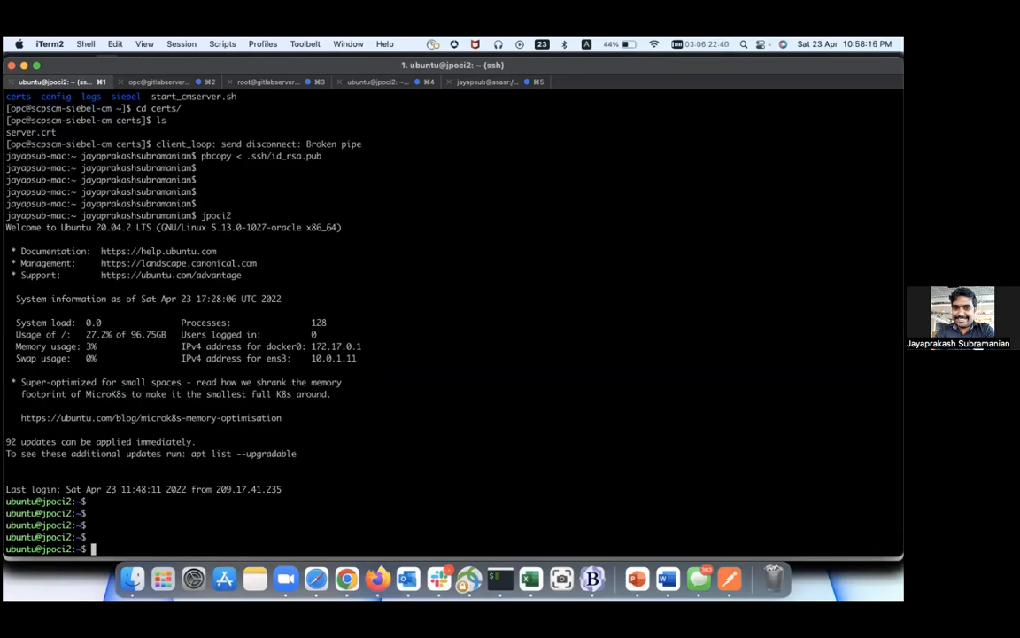
# Step: SSH into the bastion 129.213.139.218 with ossh and accept its host key
pyautogui.write('os')
pyautogui.press('BackSpace')
pyautogui.press('BackSpace')
pyautogui.write('ossh 129.213.139.218')
pyautogui.press('Return')
pyautogui.write('yes')
pyautogui.press('Return')
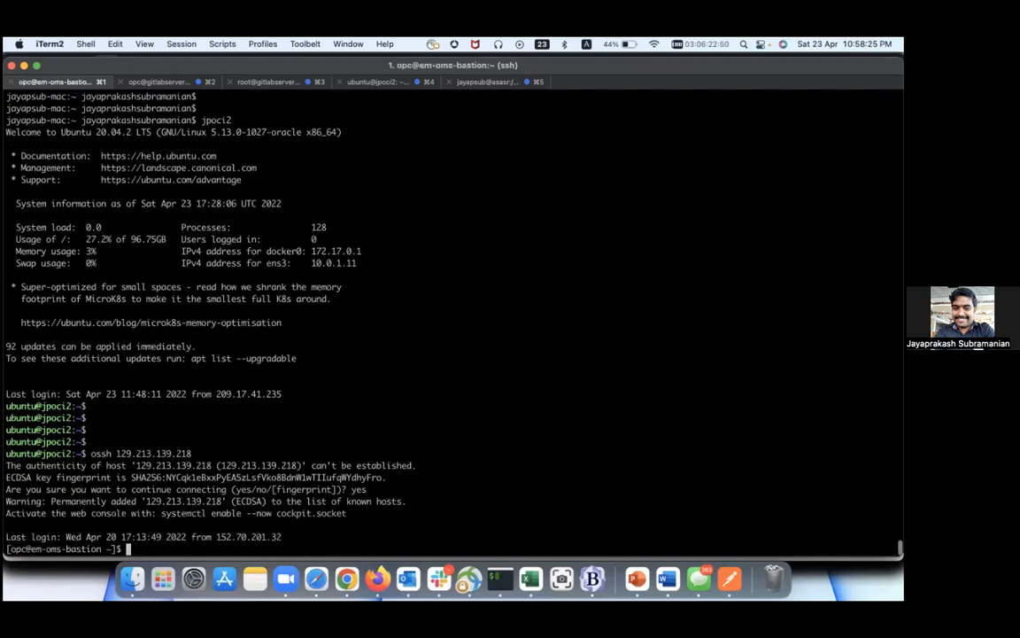
pyautogui.press('Return')
pyautogui.press('Return')
pyautogui.press('Return')
pyautogui.press('Return')
pyautogui.press('Return')
pyautogui.press('Return')
pyautogui.press('Return')
pyautogui.press('Return')
pyautogui.press('Return')
pyautogui.press('Return')
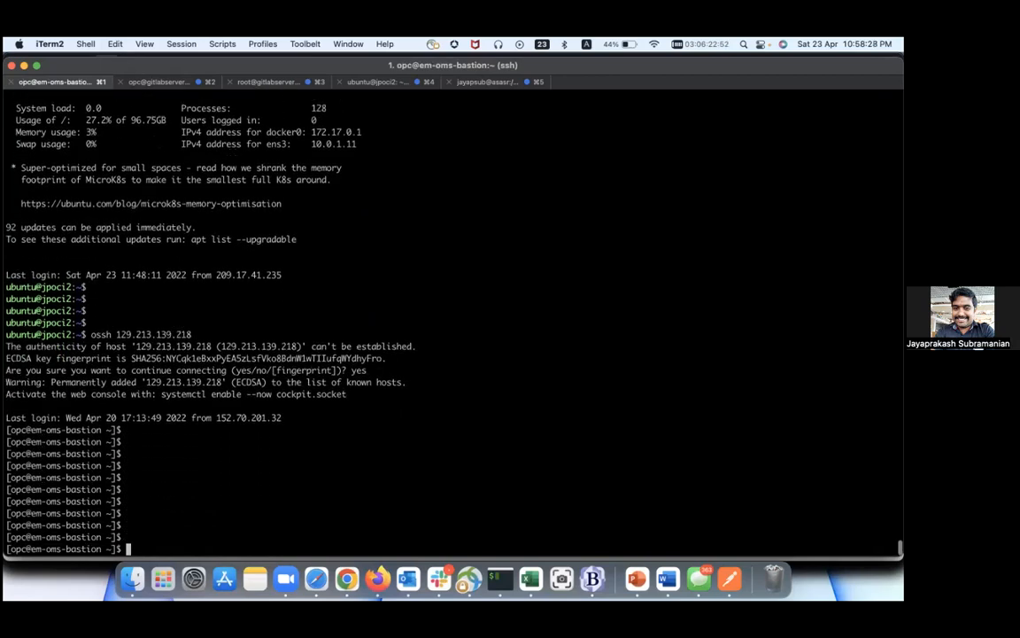
# Step: Copy the second OMS host IP 10.0.10.120 from the stack job logs
pyautogui.press('super+Tab')
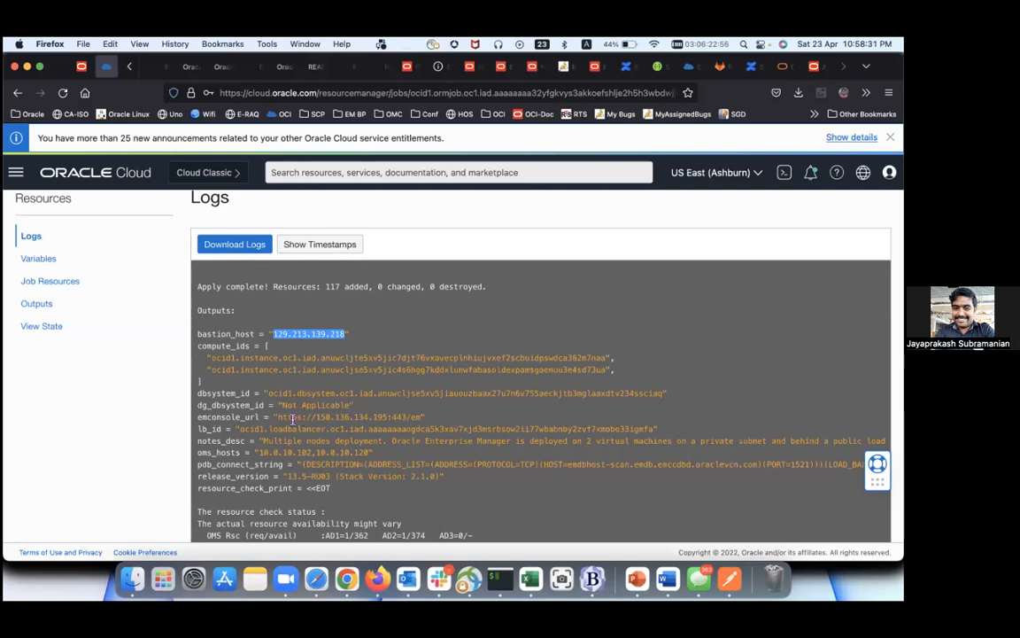
pyautogui.scroll(-2, 317, 419)
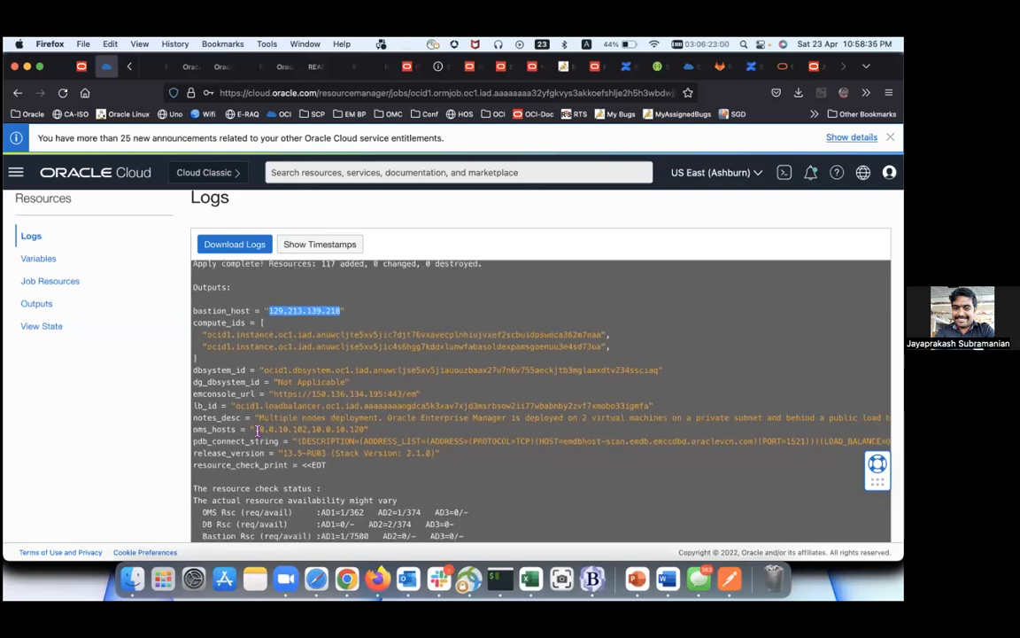
pyautogui.moveTo(312, 429); pyautogui.dragTo(366, 428)
pyautogui.press('super+c')
pyautogui.press('super+Tab')
# Step: SSH from the bastion to 10.0.10.120, accept its host key, then log out
pyautogui.write('ssh')
pyautogui.press('super+v')
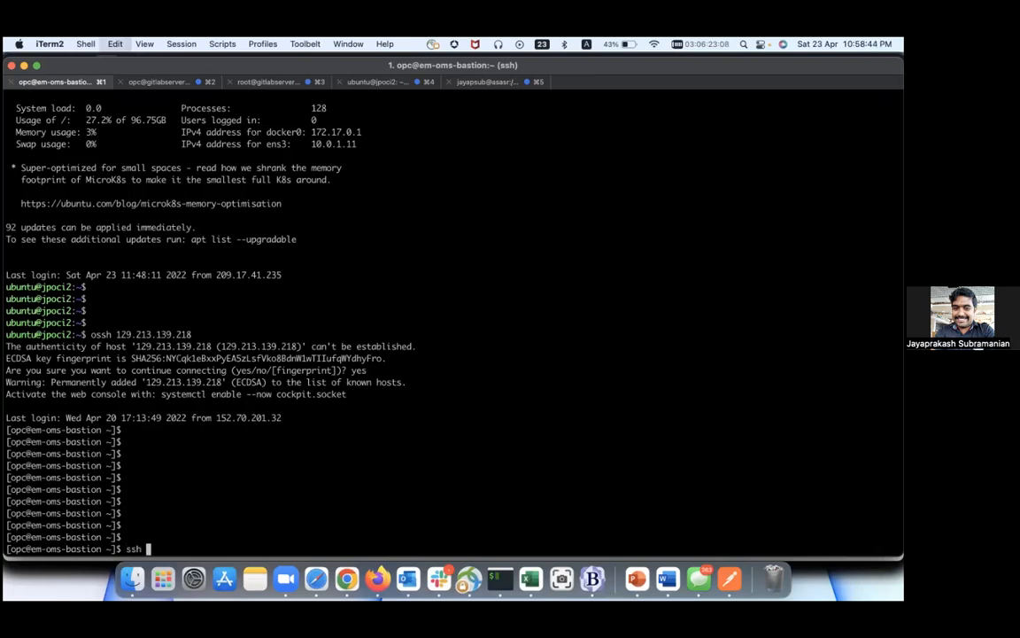
pyautogui.press('Return')
pyautogui.write('yes')
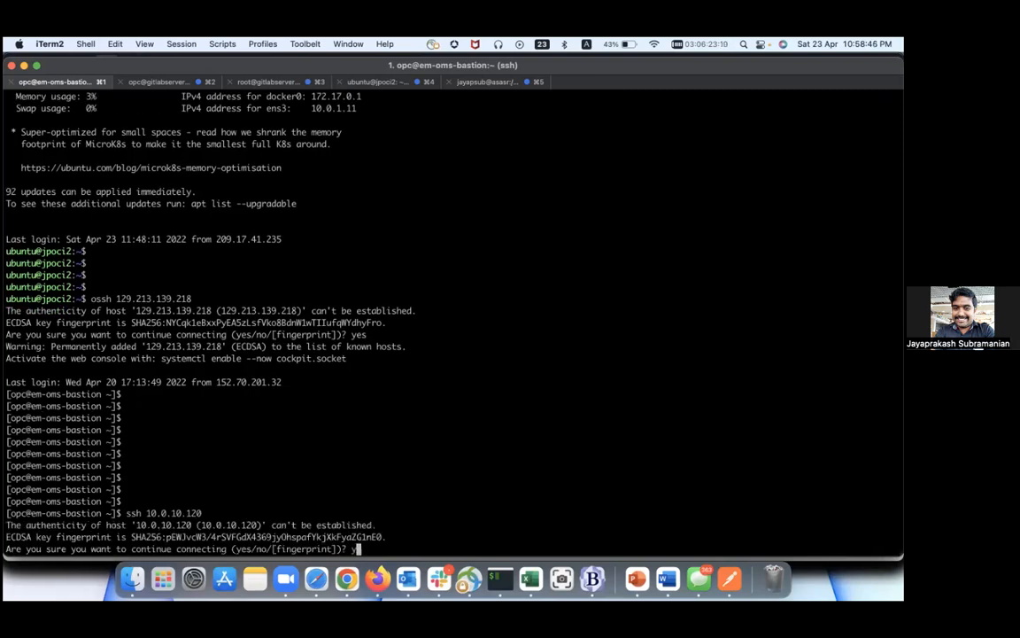
pyautogui.press('Return')
pyautogui.press('Return')
pyautogui.press('Return')
pyautogui.press('Return')
pyautogui.press('Return')
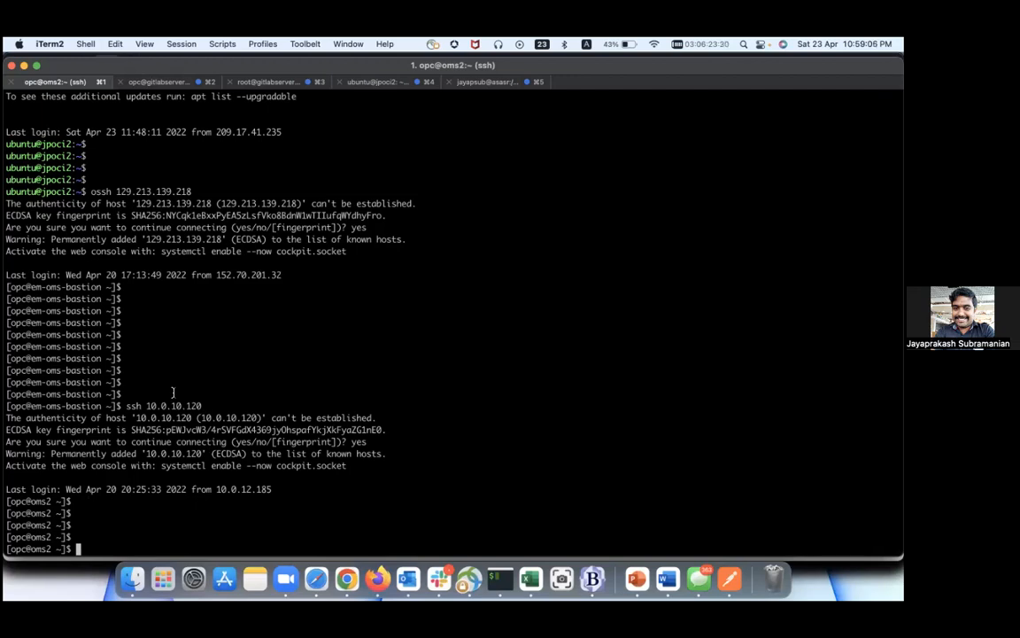
pyautogui.hotkey('ctrl', 'd')
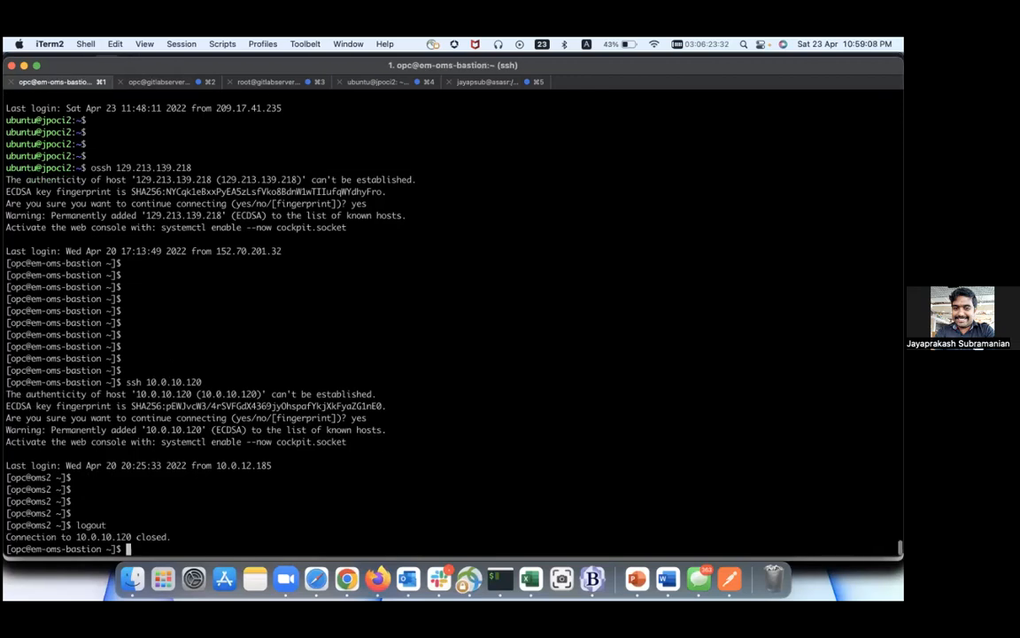
pyautogui.press('super+Tab')
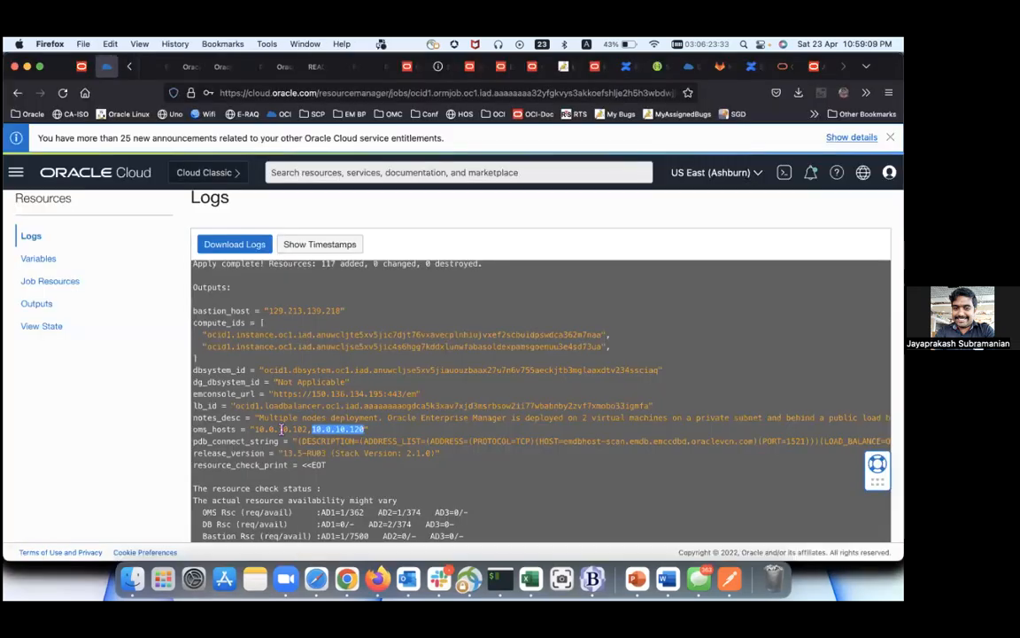
# Step: Copy 10.0.10.102 from the logs and SSH into oms1, accepting its host key
pyautogui.doubleClick(297, 429)
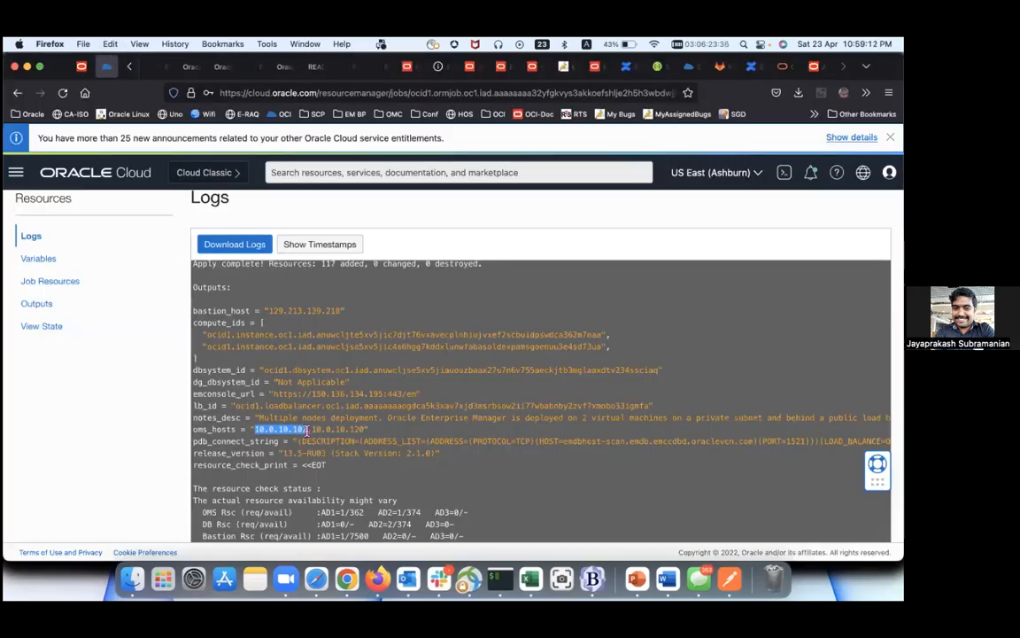
pyautogui.press('super+Tab')
pyautogui.write('ssh')
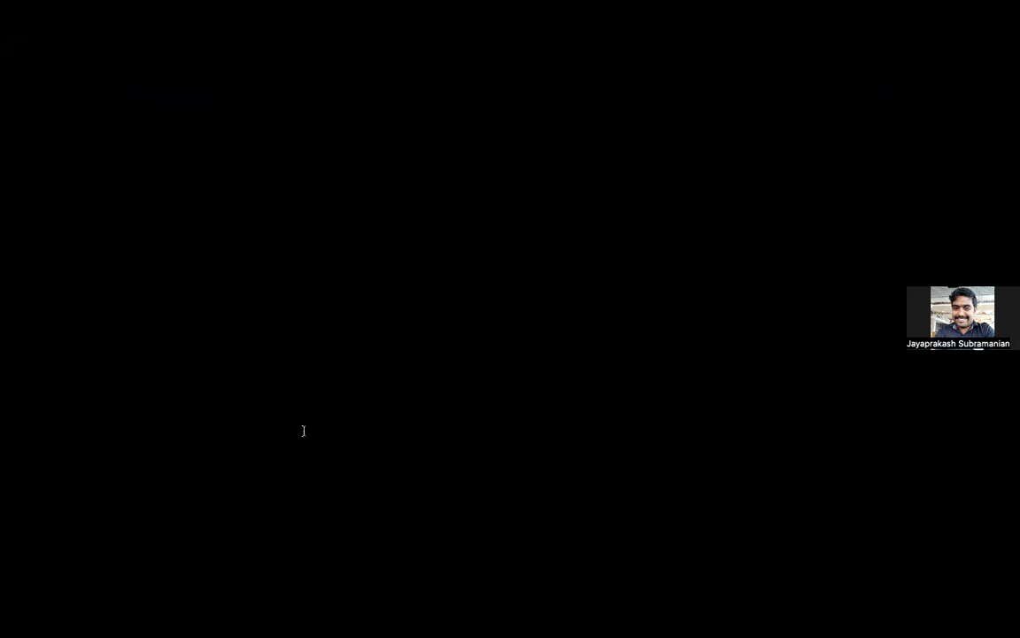
pyautogui.write(' 10.0.10.102')
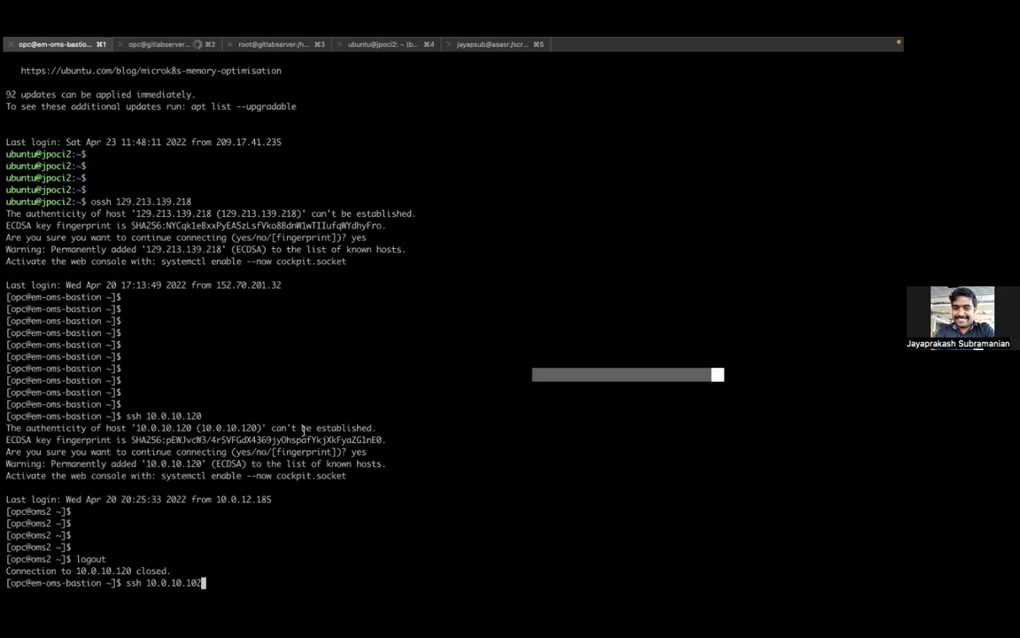
pyautogui.press('super+Return')
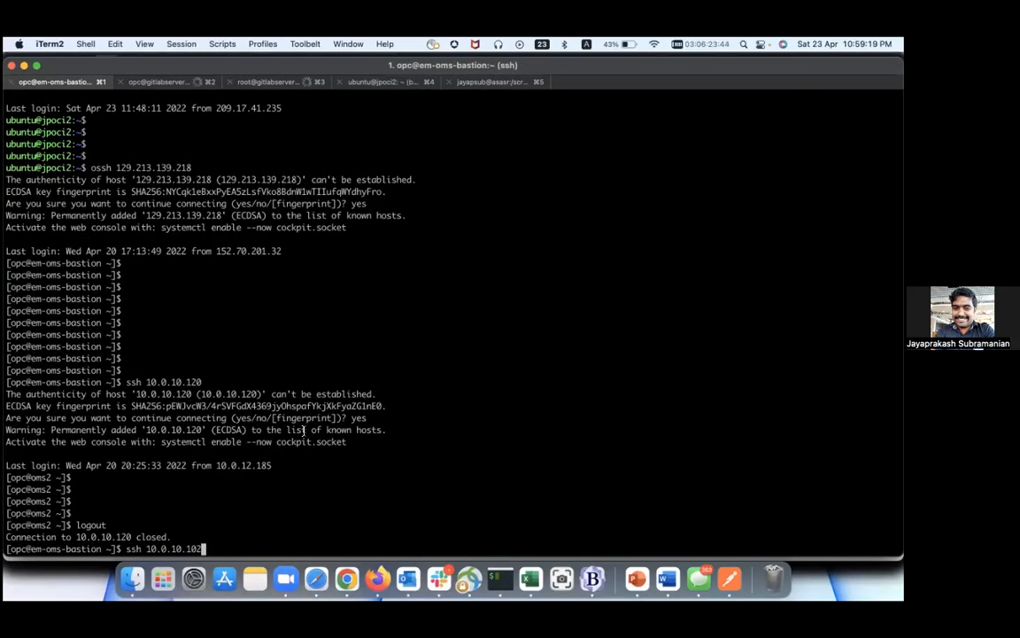
pyautogui.press('Return')
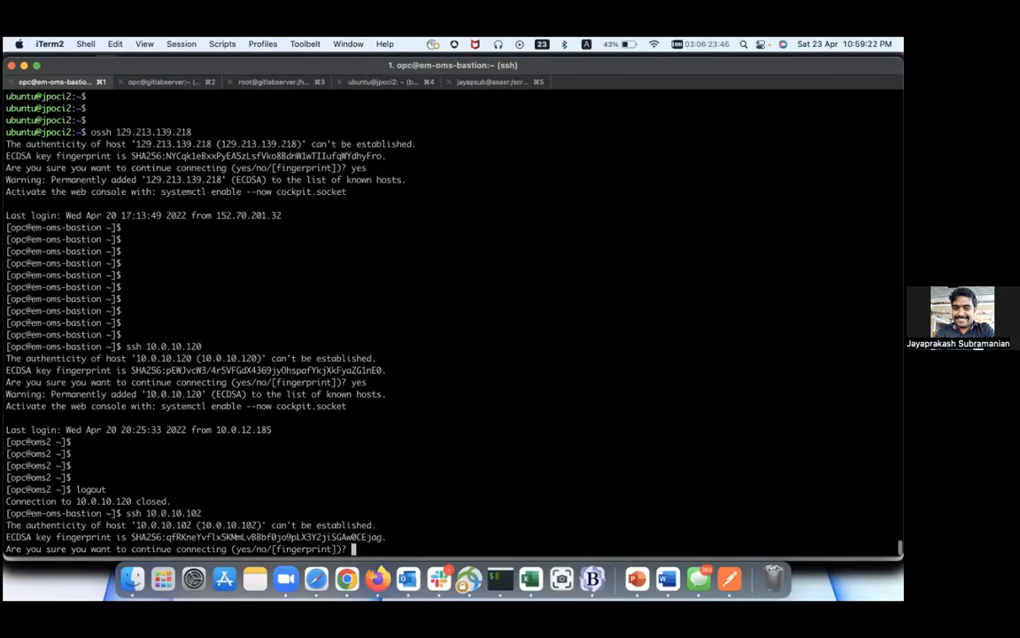
pyautogui.write('yes')
pyautogui.press('Return')
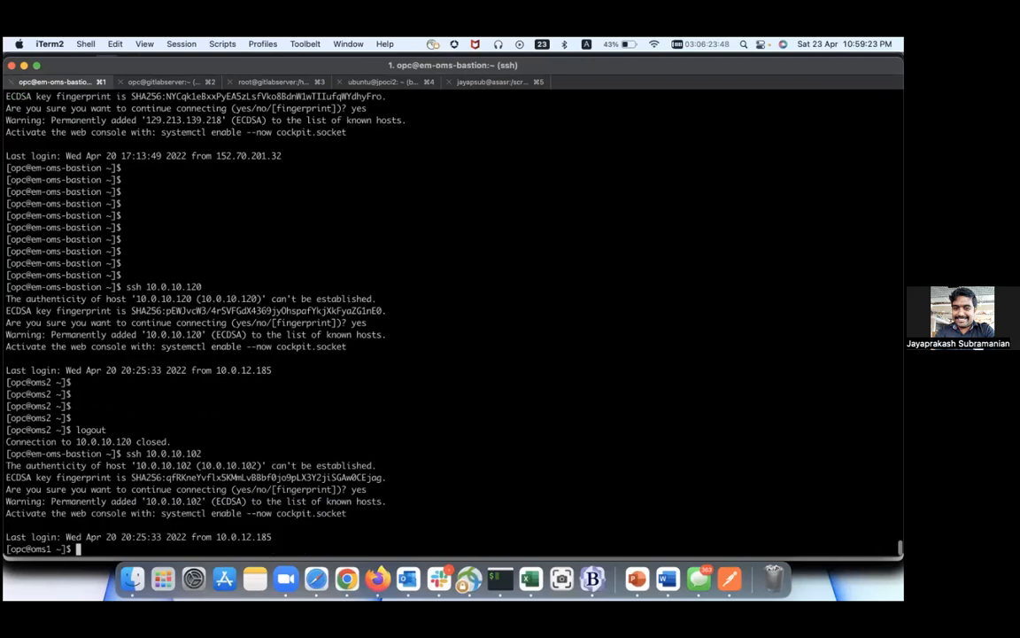
# Step: Become the oracle user on oms1 with sudo su - oracle
pyautogui.press('Return')
pyautogui.press('Return')
pyautogui.press('Return')
pyautogui.press('Return')
pyautogui.press('Return')
pyautogui.press('Return')
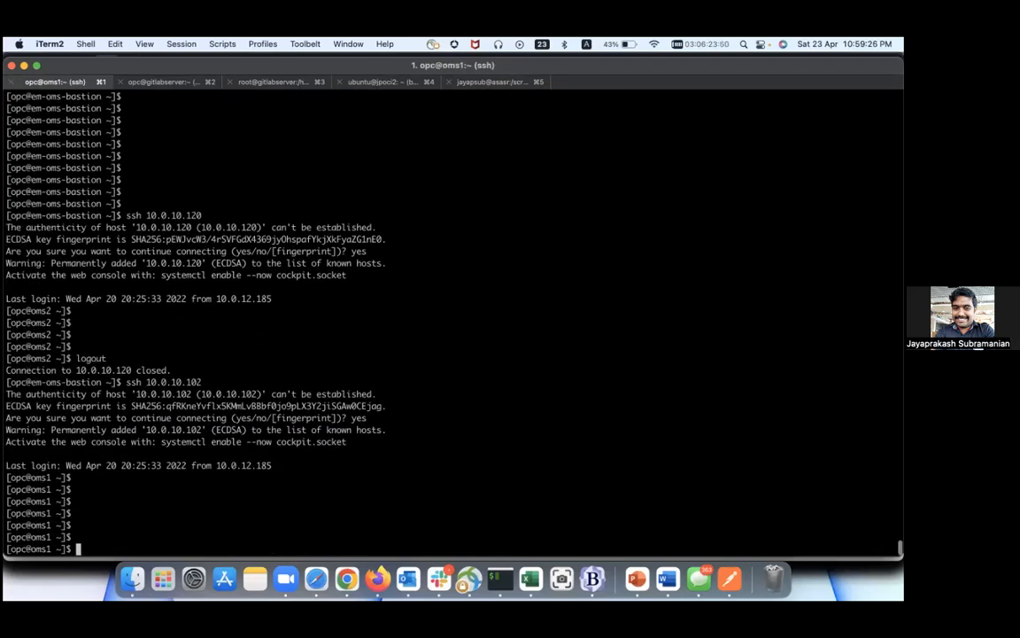
pyautogui.write('sudo su - oracle')
pyautogui.press('Return')
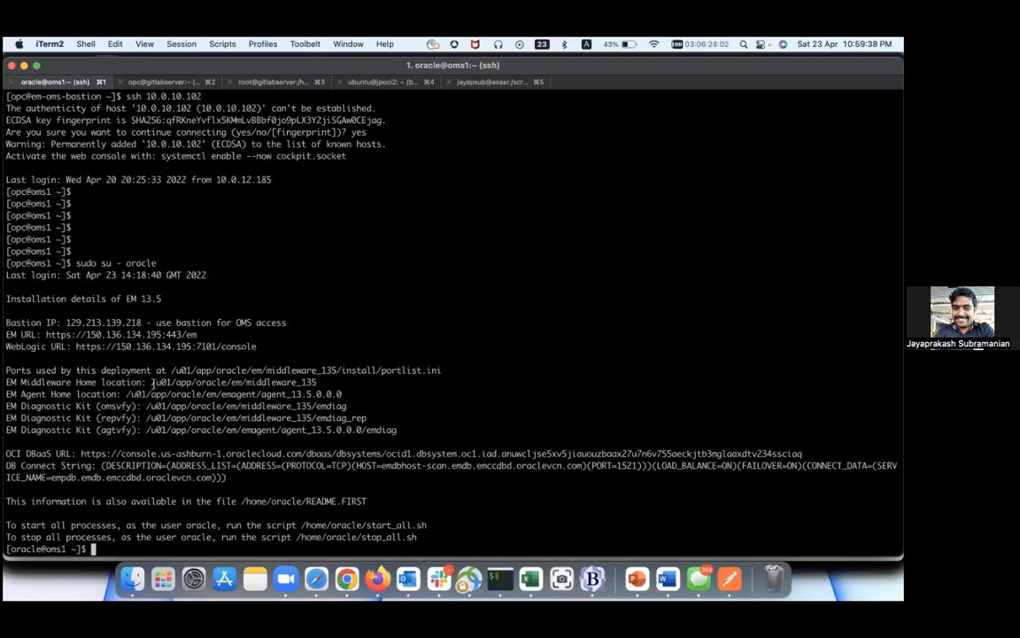
# Step: Highlight the Middleware home, EM Agent home, and repvfy/agtvfy diagnostic kit paths
pyautogui.moveTo(55, 382); pyautogui.dragTo(277, 394)
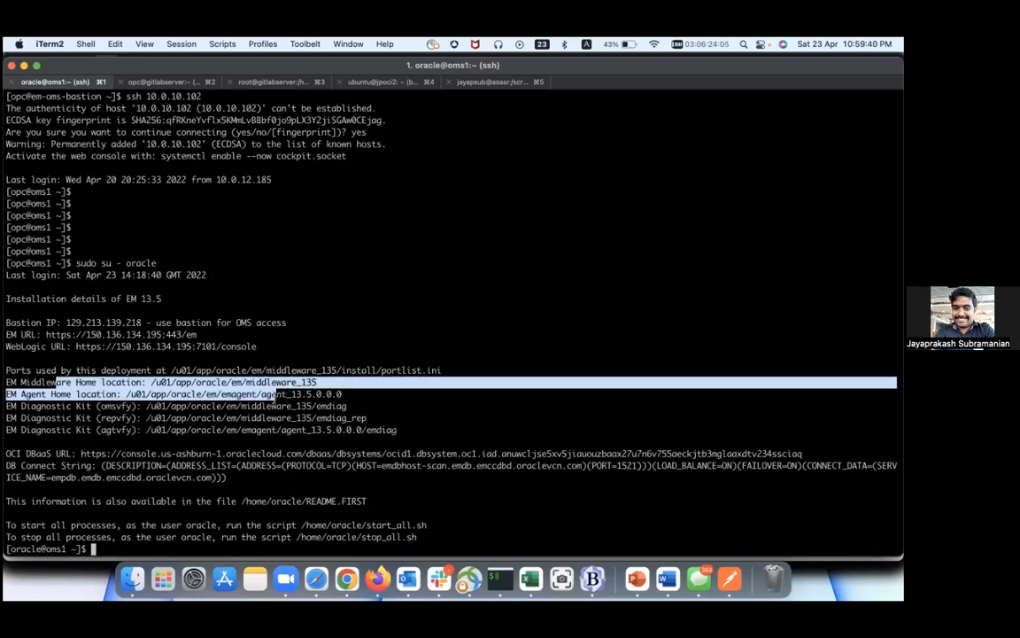
pyautogui.moveTo(342, 395)
pyautogui.mouseDown()
pyautogui.moveTo(153, 395)
pyautogui.moveTo(149, 406)
pyautogui.moveTo(346, 407)
pyautogui.mouseUp()
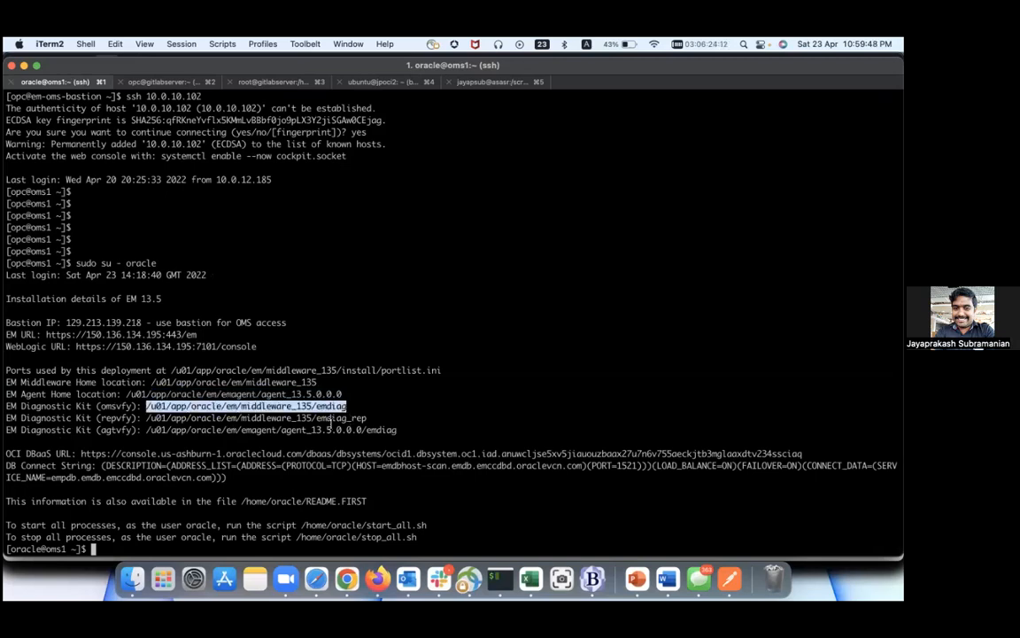
pyautogui.moveTo(146, 417); pyautogui.dragTo(366, 417)
pyautogui.moveTo(146, 430)
pyautogui.mouseDown()
pyautogui.moveTo(310, 417)
pyautogui.moveTo(229, 417)
pyautogui.moveTo(135, 437)
pyautogui.moveTo(145, 430)
pyautogui.mouseUp()
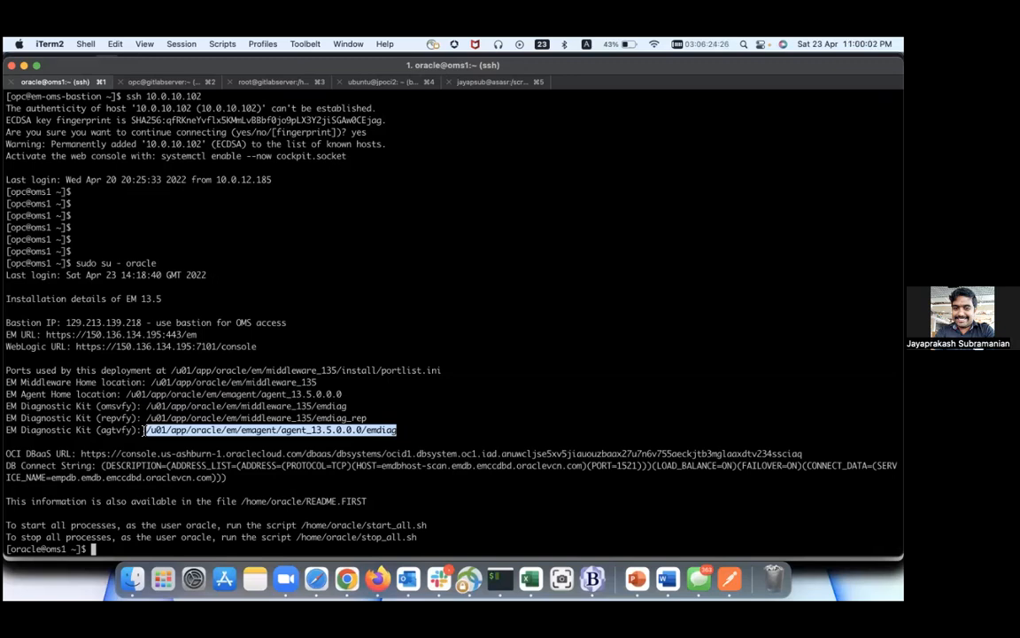
pyautogui.click(145, 430)
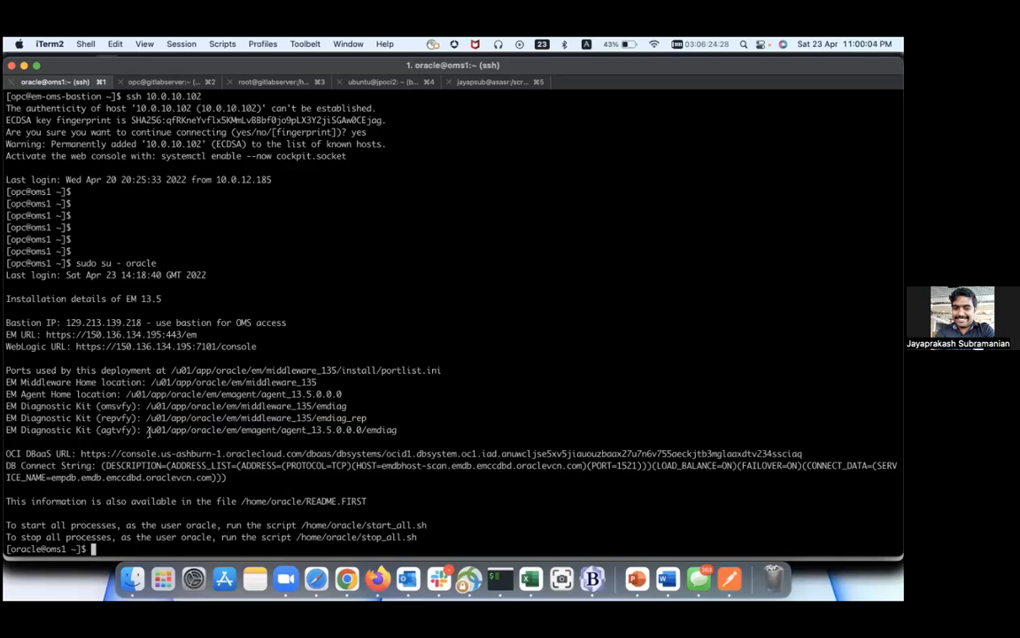
pyautogui.moveTo(361, 434); pyautogui.dragTo(11, 405)
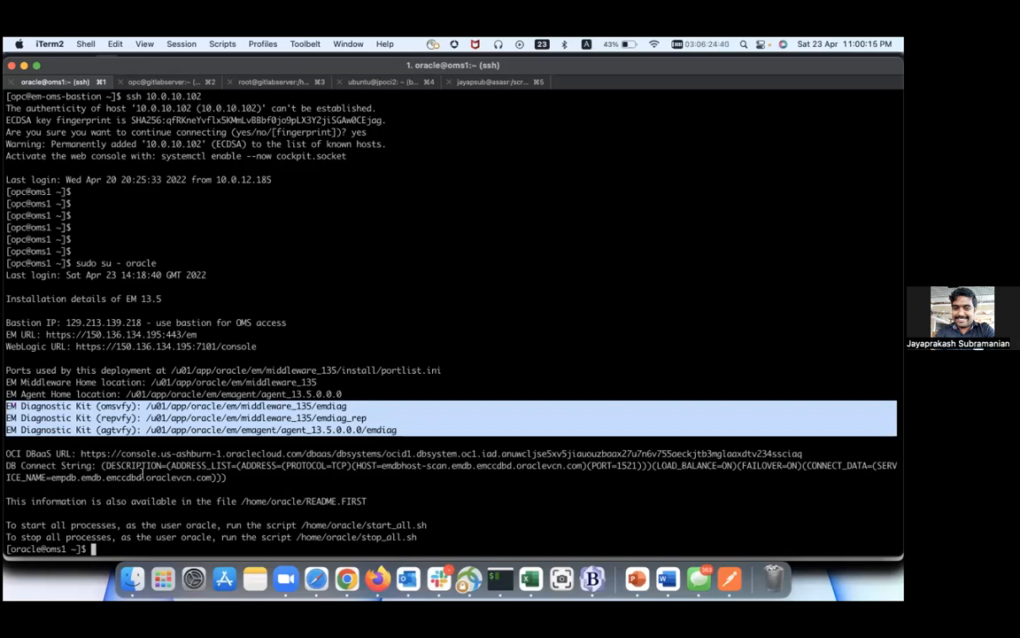
pyautogui.click(80, 453)
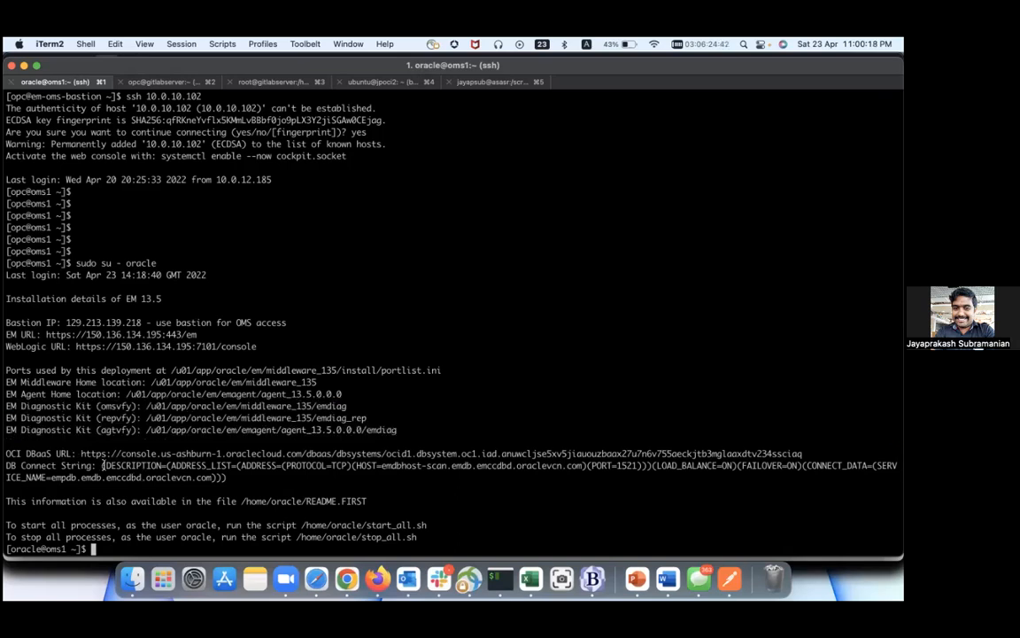
# Step: Copy the OCI DBaaS URL and load it in a new Firefox tab
pyautogui.tripleClick(79, 452)
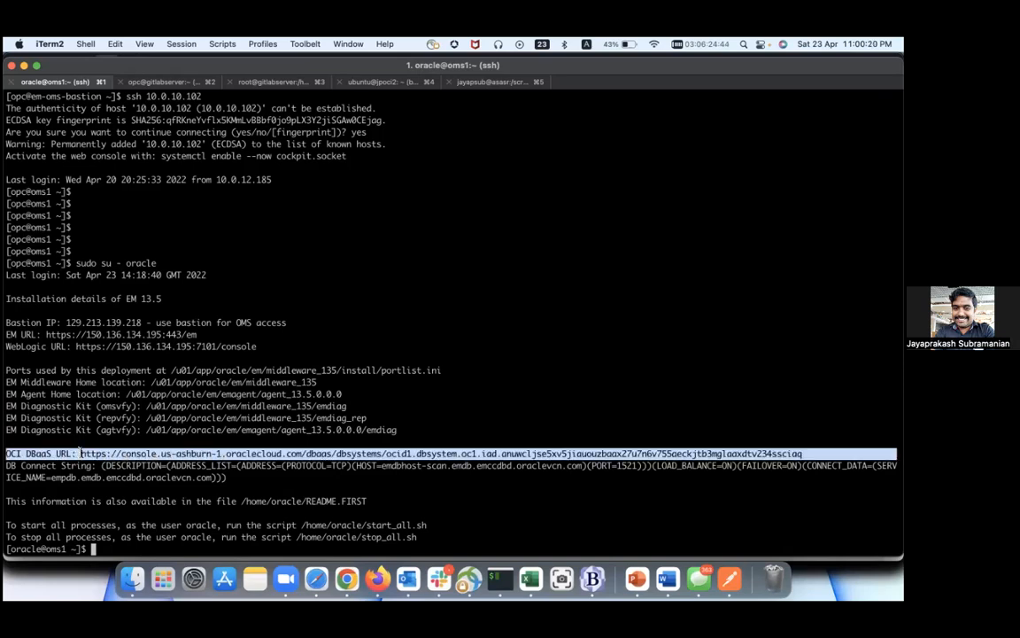
pyautogui.click(80, 453)
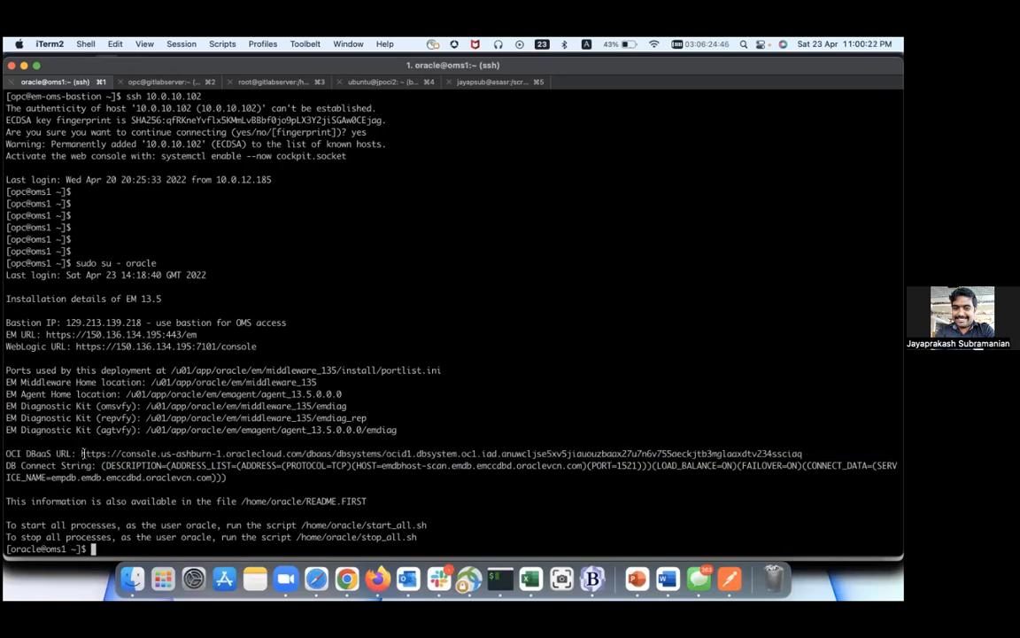
pyautogui.moveTo(81, 453); pyautogui.dragTo(329, 477)
pyautogui.moveTo(597, 461); pyautogui.dragTo(802, 453)
pyautogui.press('super+c')
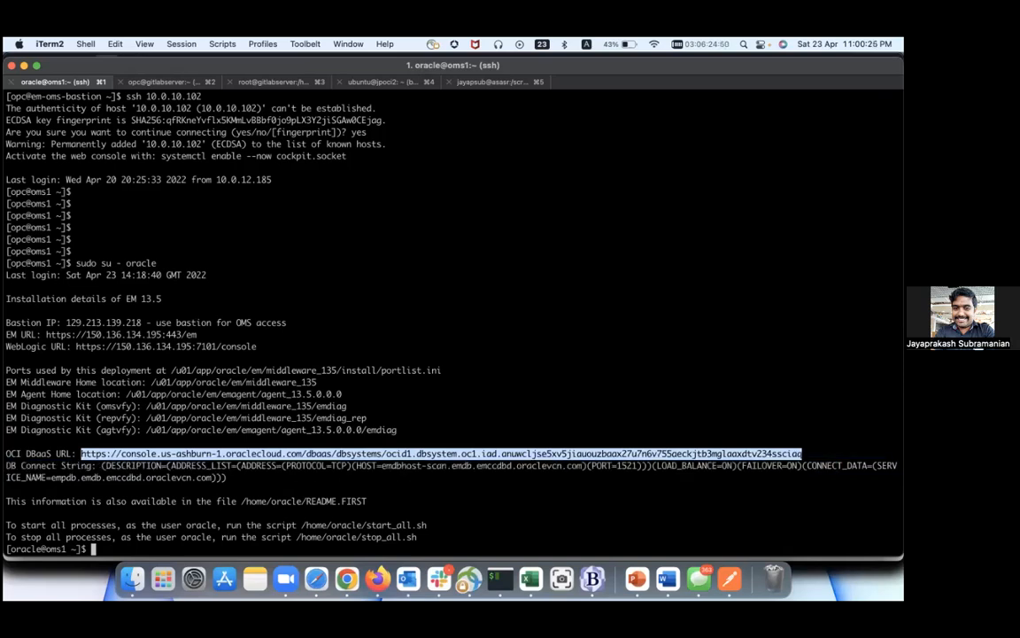
pyautogui.press('super+Tab')
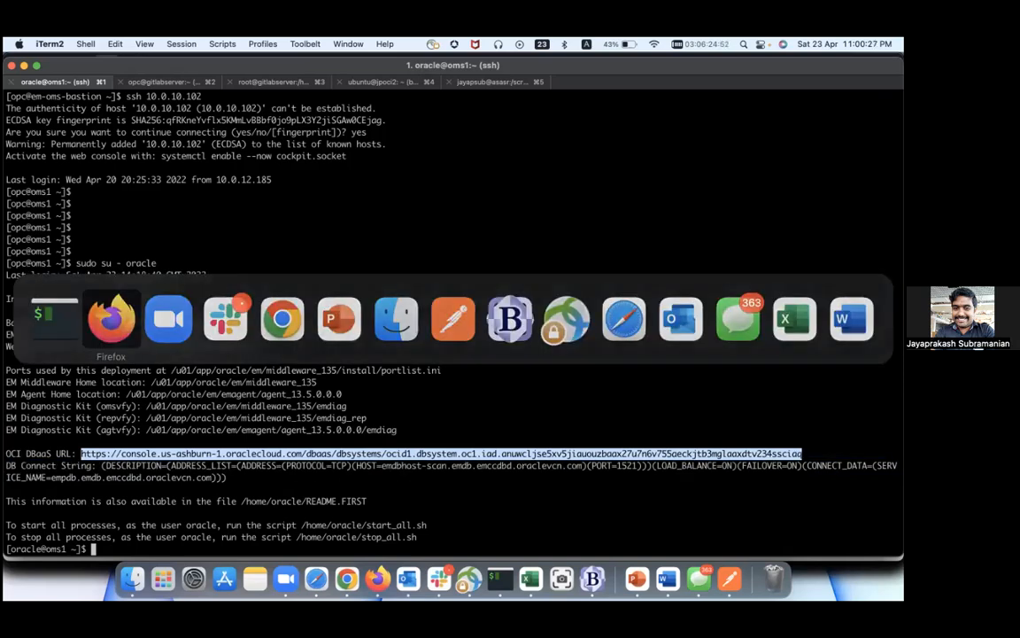
pyautogui.press('super+t')
pyautogui.press('super+v')
pyautogui.press('Return')
pyautogui.press('super+Tab')
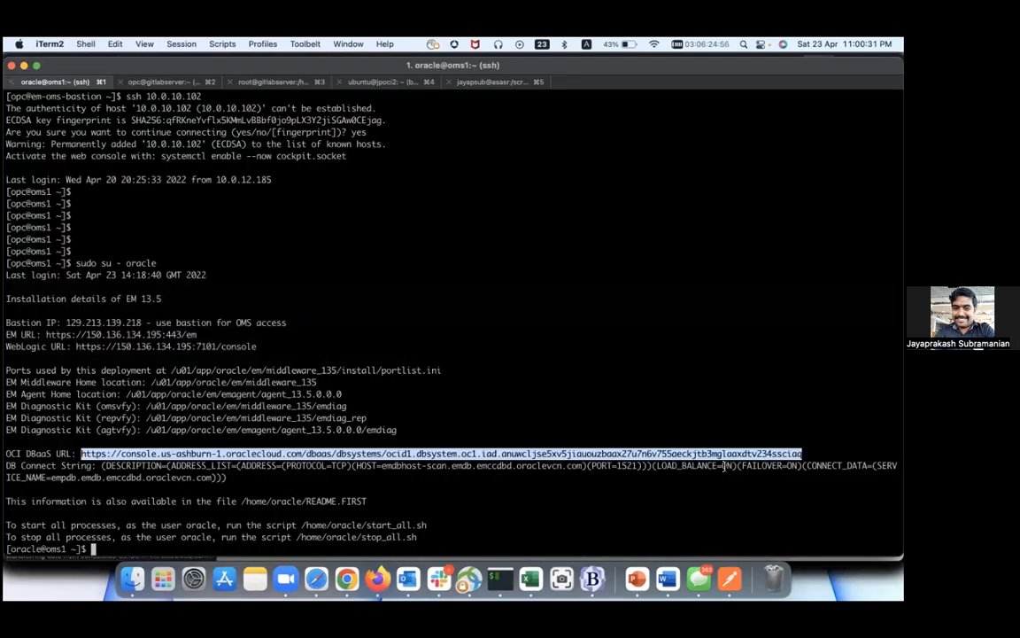
pyautogui.moveTo(227, 477); pyautogui.dragTo(102, 464)
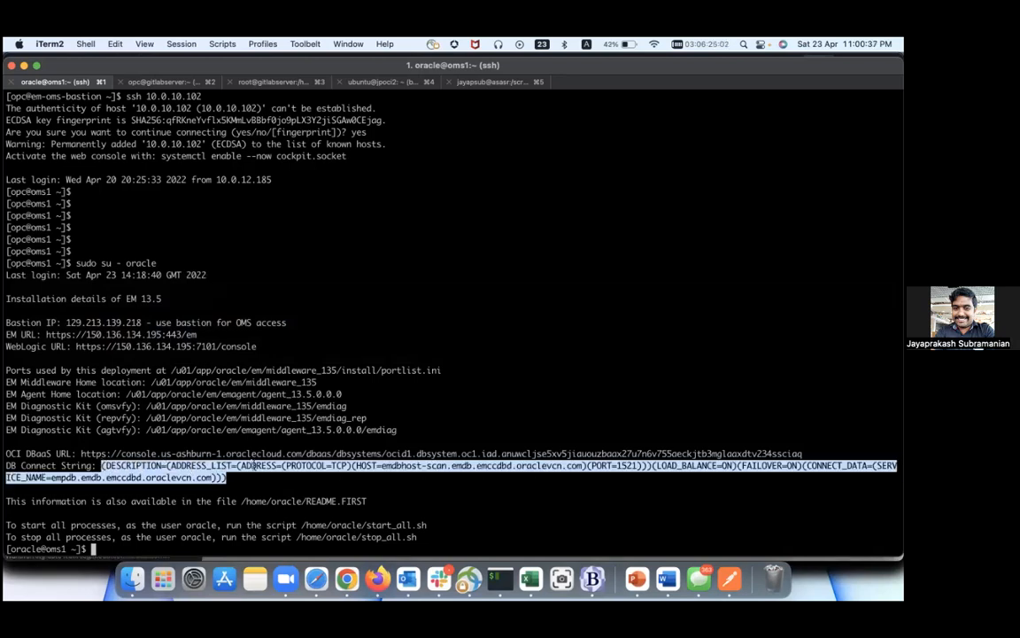
pyautogui.press('super+Tab')
pyautogui.press('super+Tab')
# Step: Run ls in the oracle home to show README.FIRST and the start/stop scripts
pyautogui.press('super+Tab')
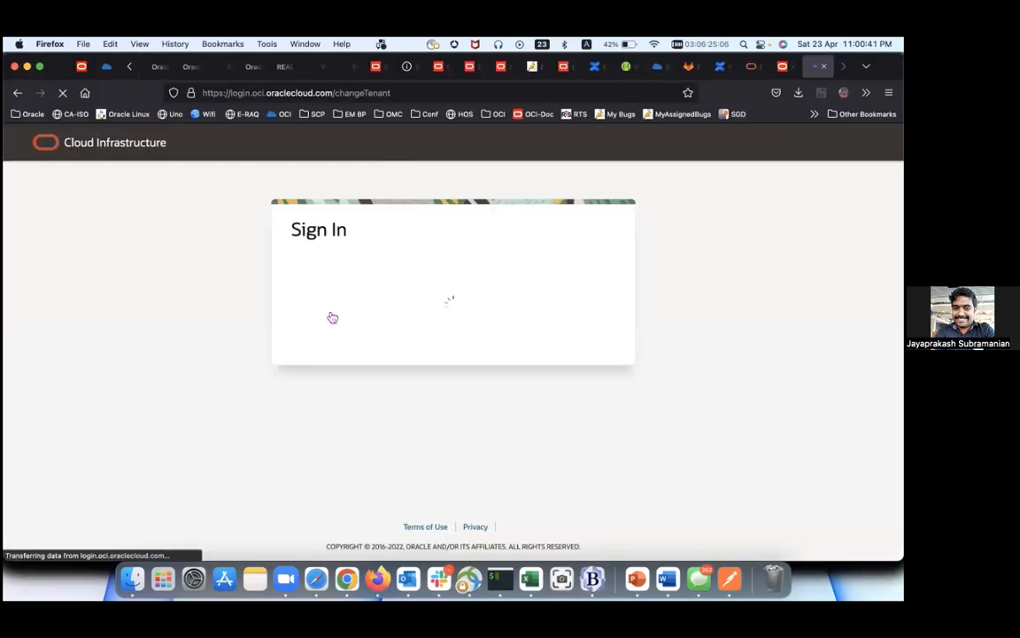
pyautogui.press('super+Tab')
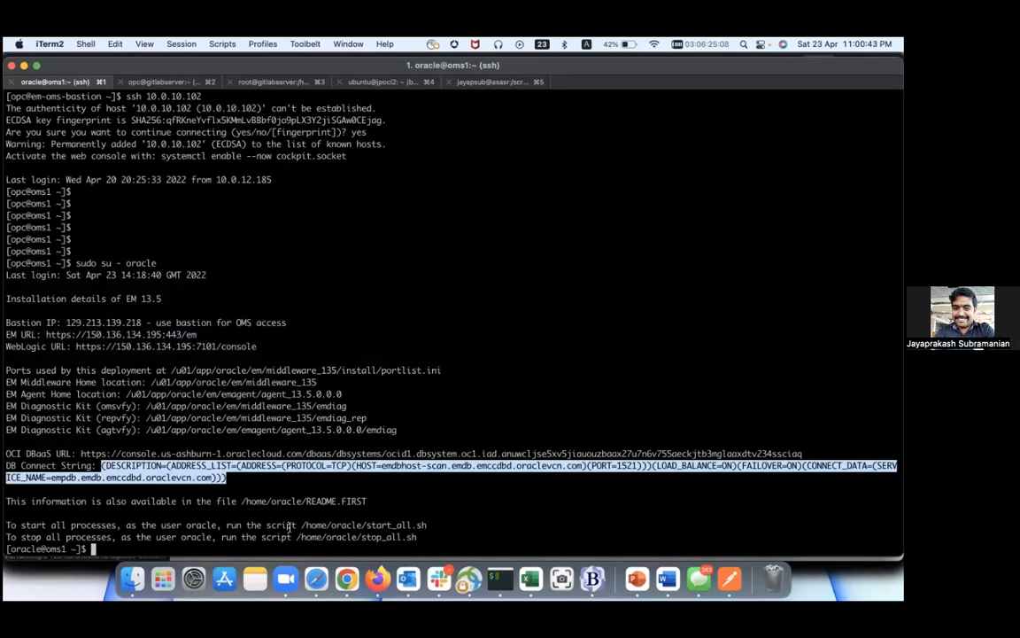
pyautogui.moveTo(300, 525); pyautogui.dragTo(427, 526)
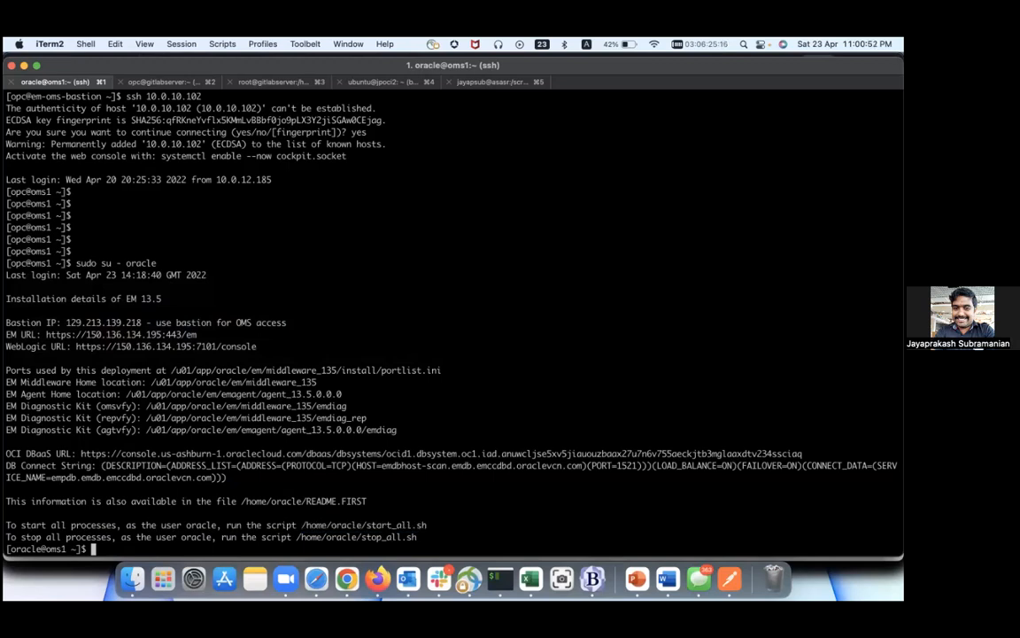
pyautogui.write('ls')
pyautogui.press('Return')
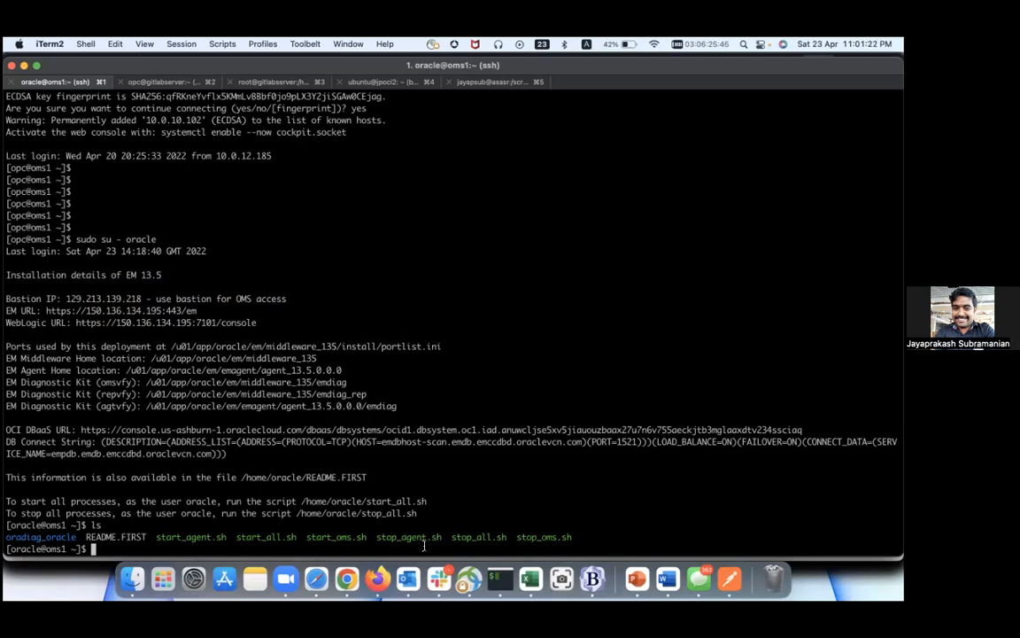
pyautogui.press('super+Tab')
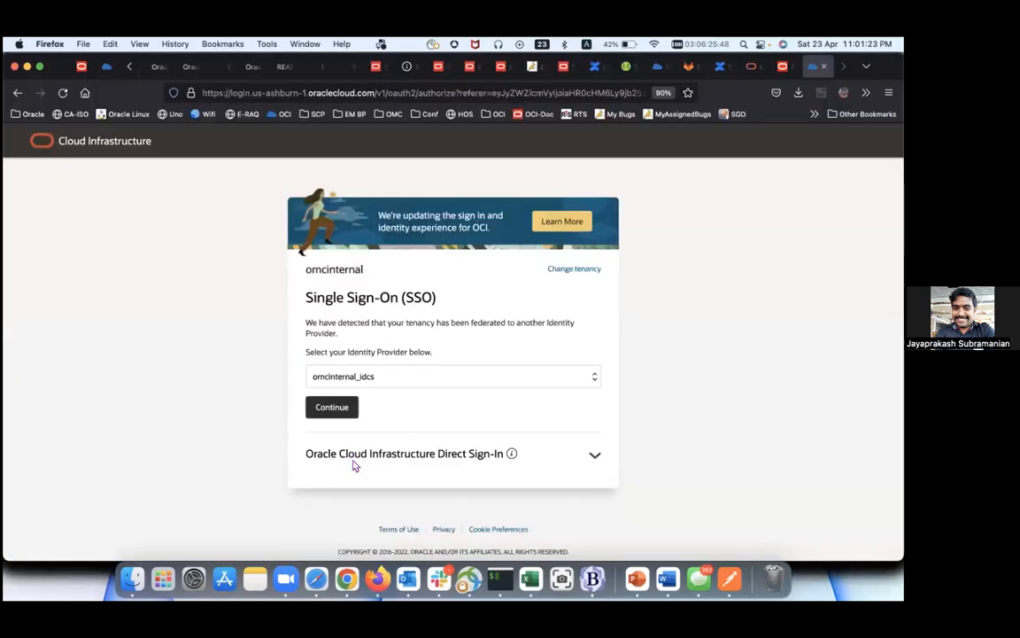
# Step: Sign in via single sign-on to load the EM-OMR DB System Details page
pyautogui.click(337, 412)
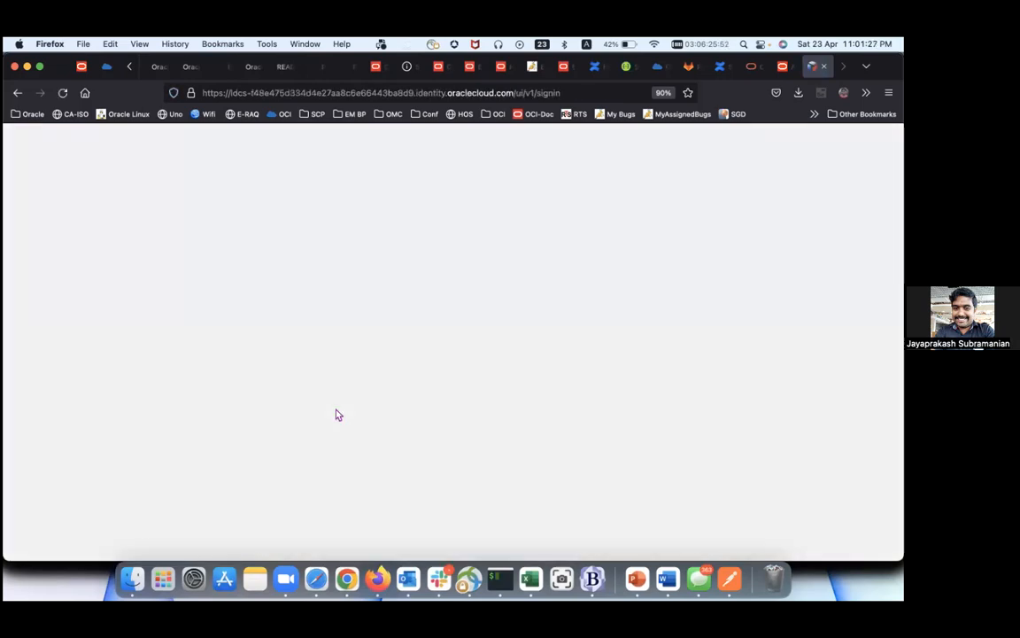
pyautogui.click(330, 403)
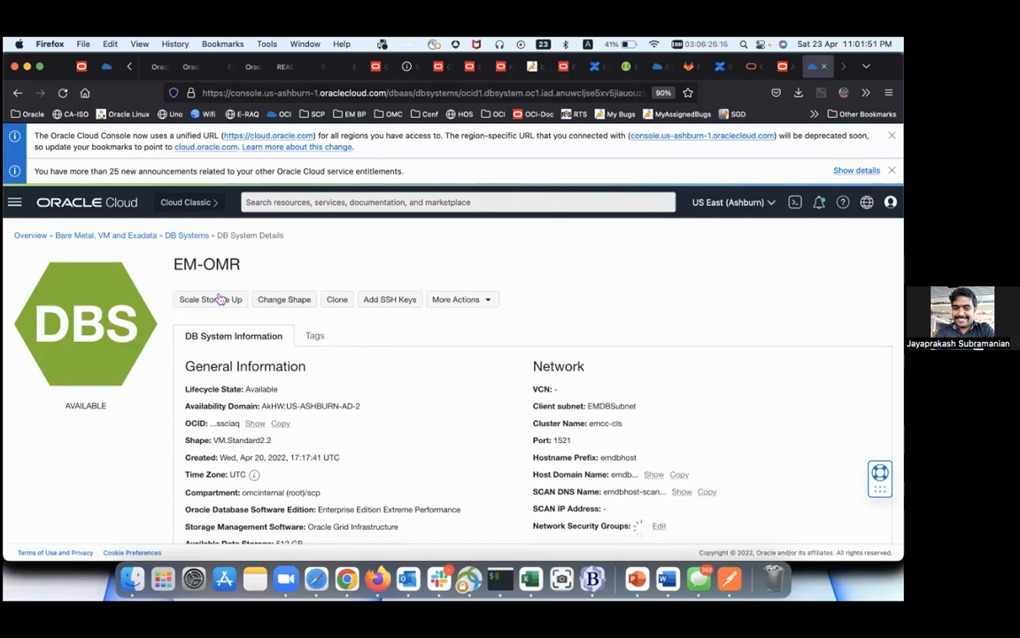
# Step: Show the Nodes (2) list of the EM-OMR DB system
pyautogui.scroll(-3, 221, 297)
pyautogui.scroll(-6, 220, 299)
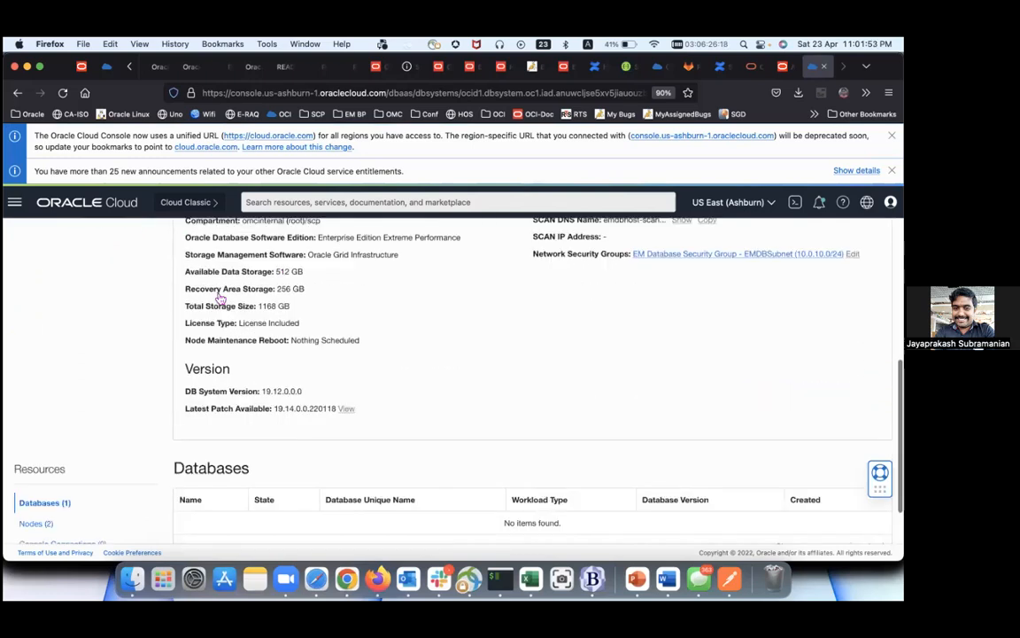
pyautogui.scroll(10, 184, 344)
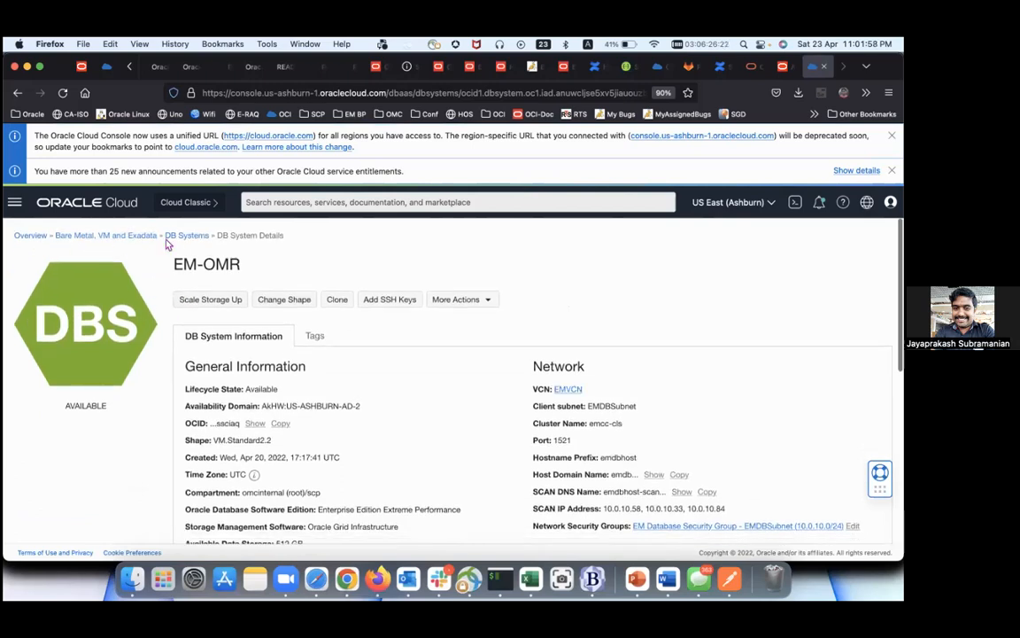
pyautogui.scroll(-10, 202, 324)
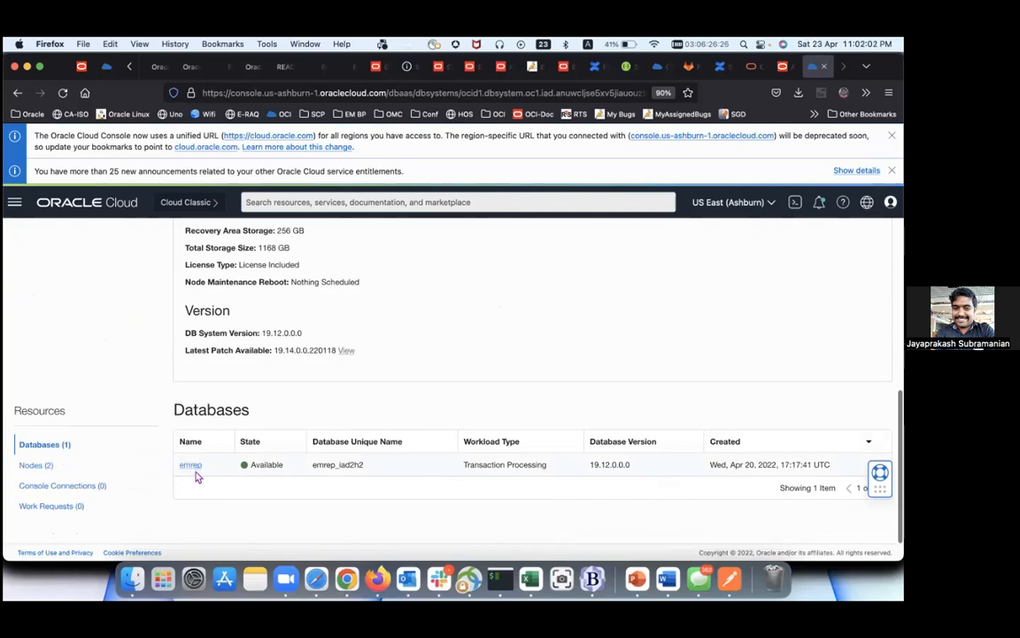
pyautogui.click(40, 467)
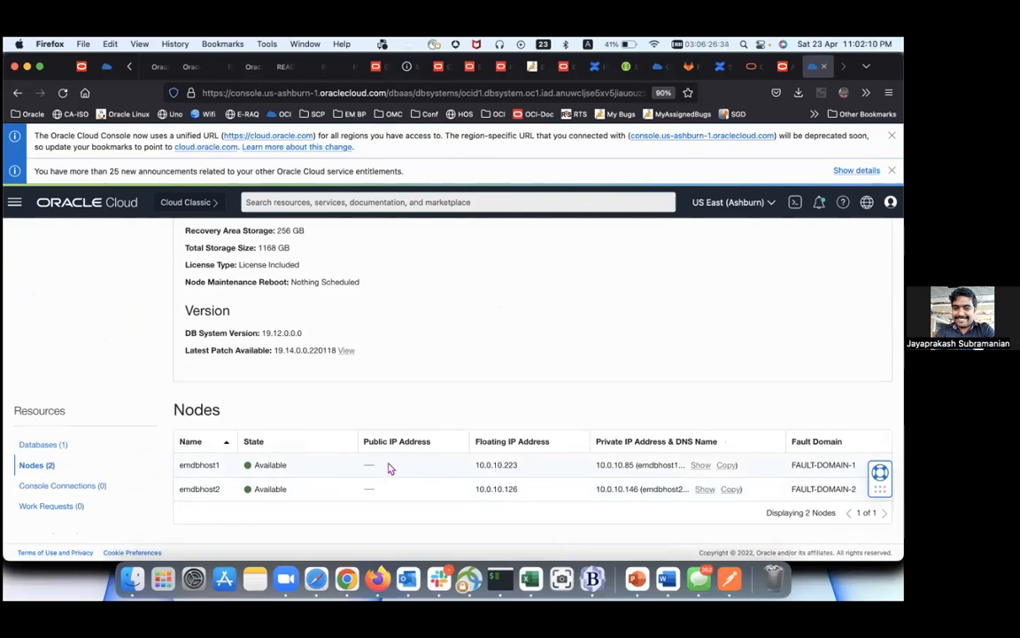
# Step: Inspect emdbhost1's floating IP 10.0.10.223 and private IP, then go to Enterprise Manager
pyautogui.moveTo(518, 465); pyautogui.dragTo(476, 465)
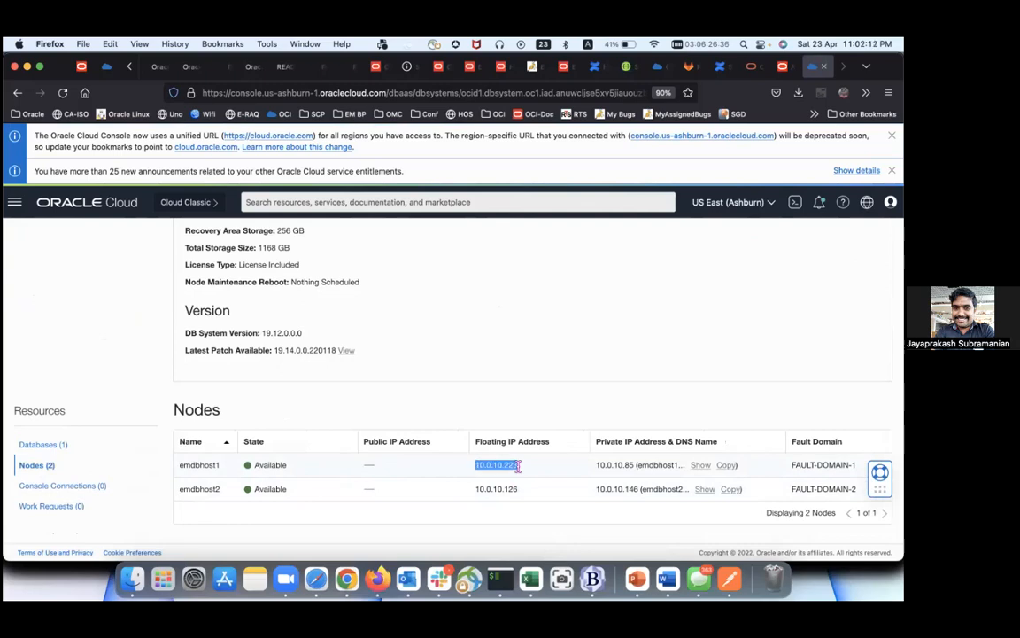
pyautogui.doubleClick(624, 464)
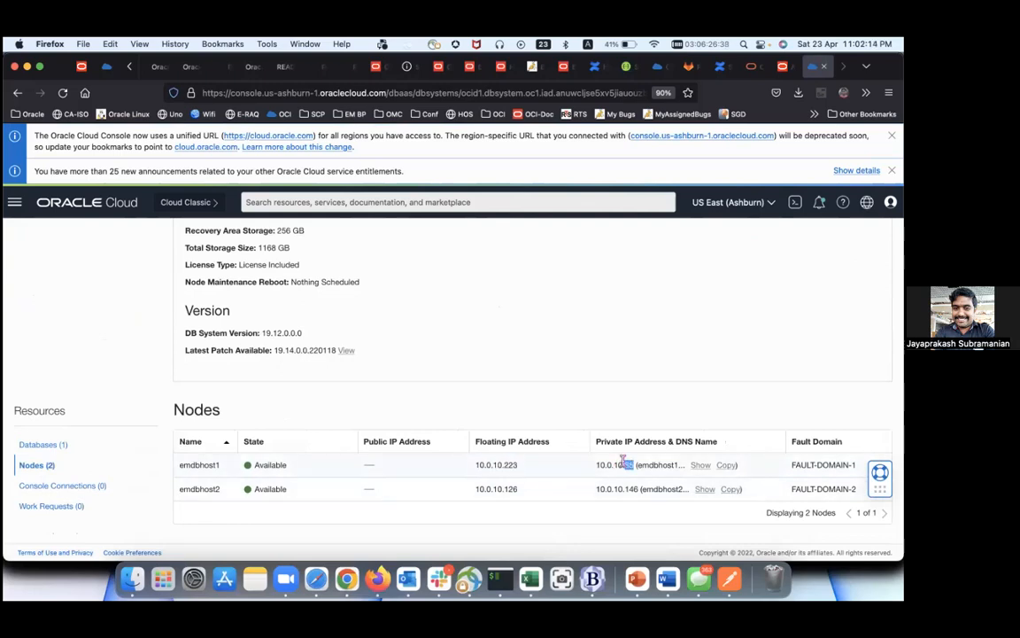
pyautogui.tripleClick(621, 466)
pyautogui.click(621, 468)
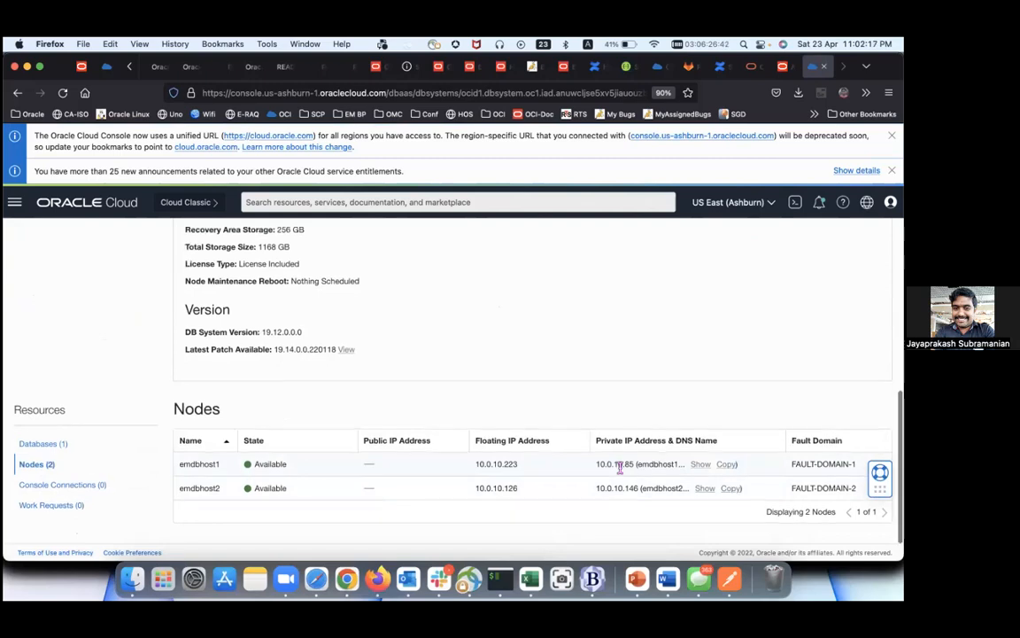
pyautogui.scroll(5, 621, 471)
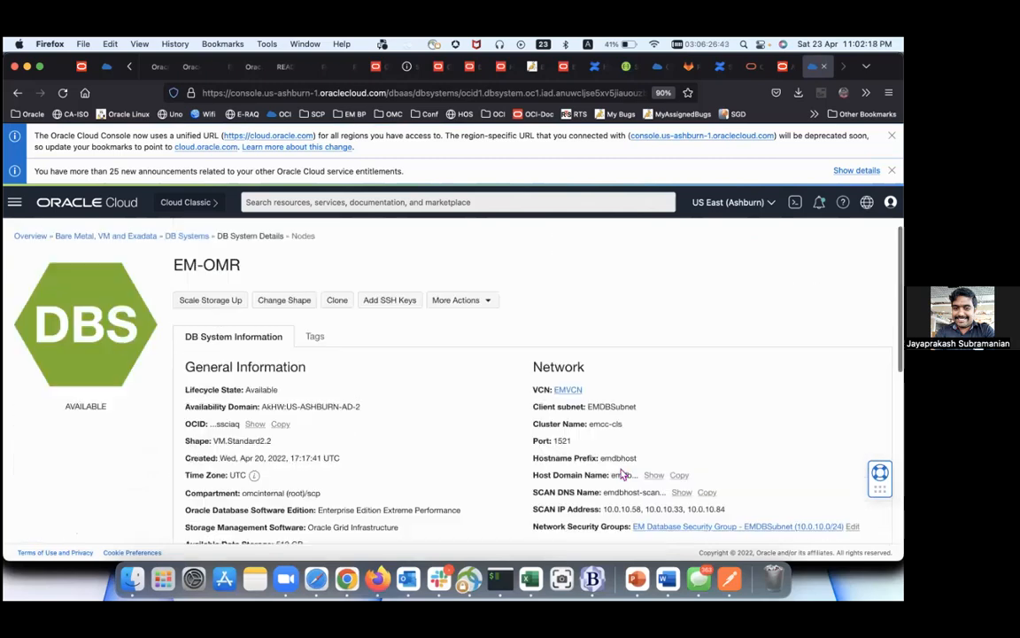
pyautogui.click(781, 71)
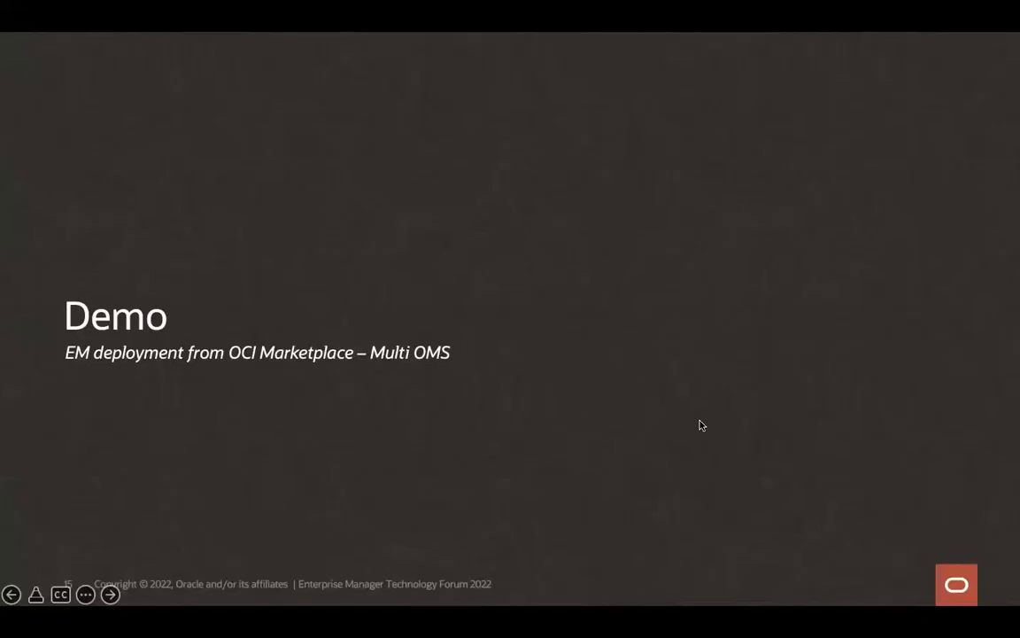
# Step: Advance the slideshow to the 'For more information' slide
pyautogui.press('Right')
pyautogui.press('Left')
pyautogui.press('Right')
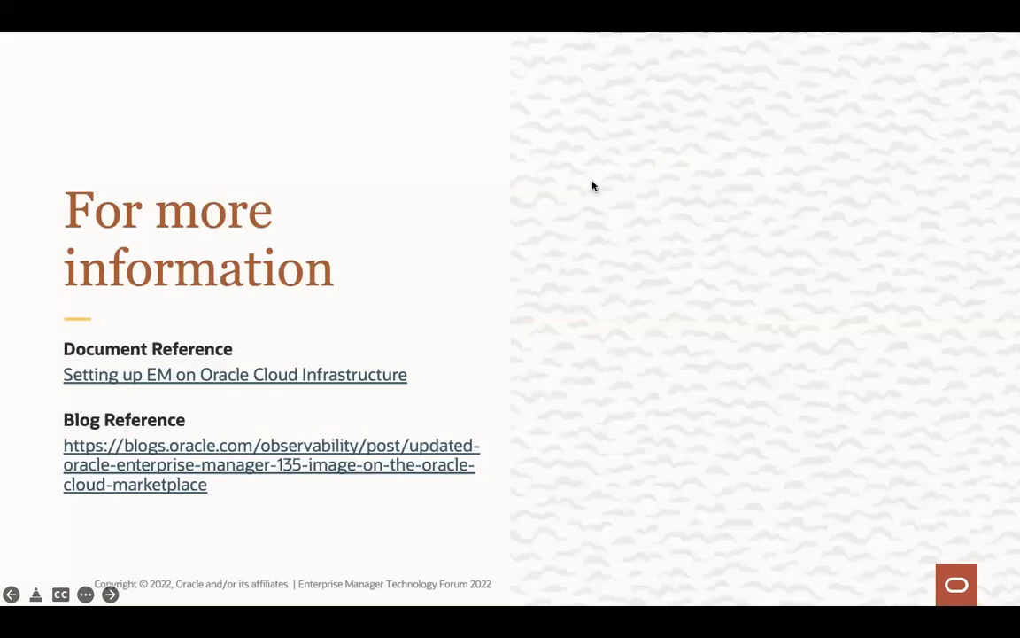